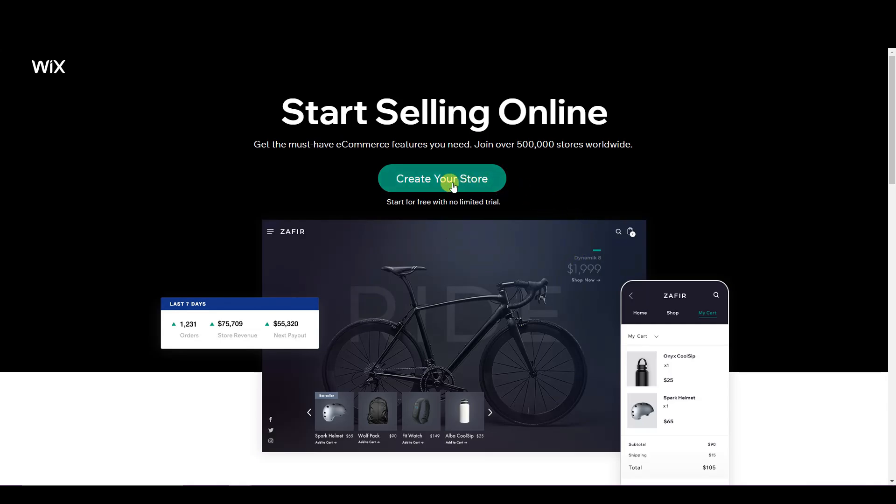
# - Start creating an online store and switch to signing up for a new account
pyautogui.click(434, 186)
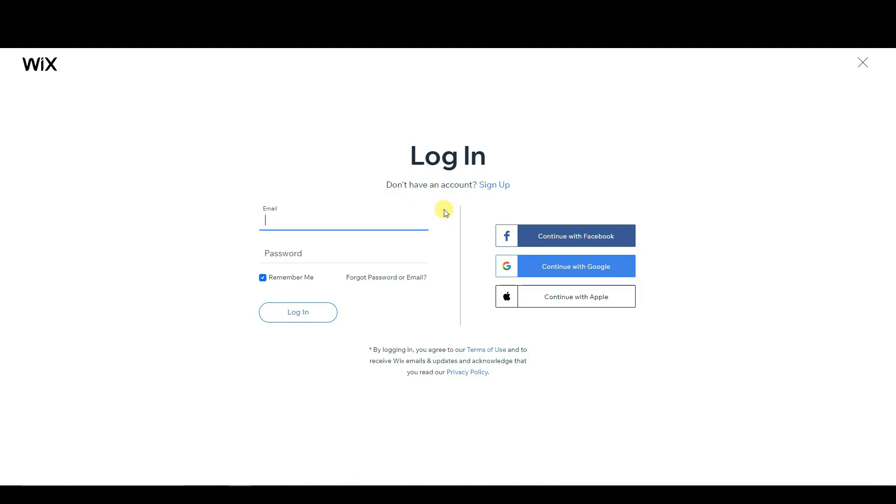
pyautogui.click(495, 186)
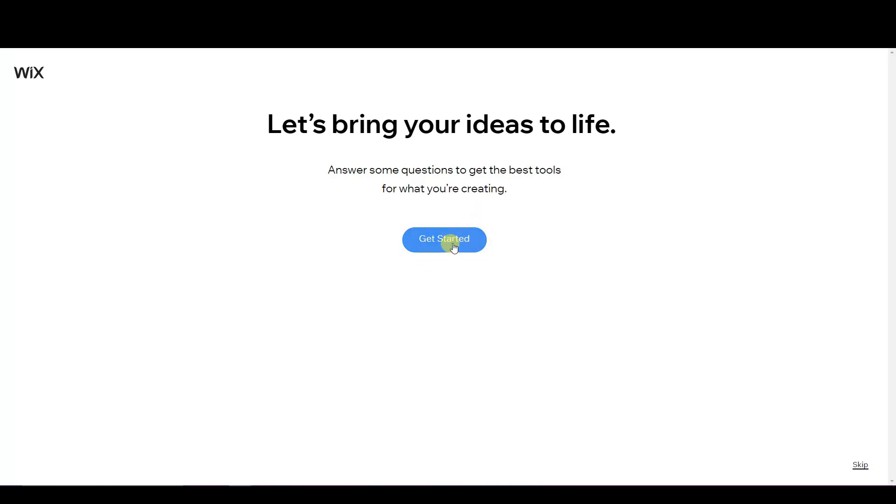
# - Begin the setup questionnaire and submit "online store" as the kind of website needed
pyautogui.click(485, 251)
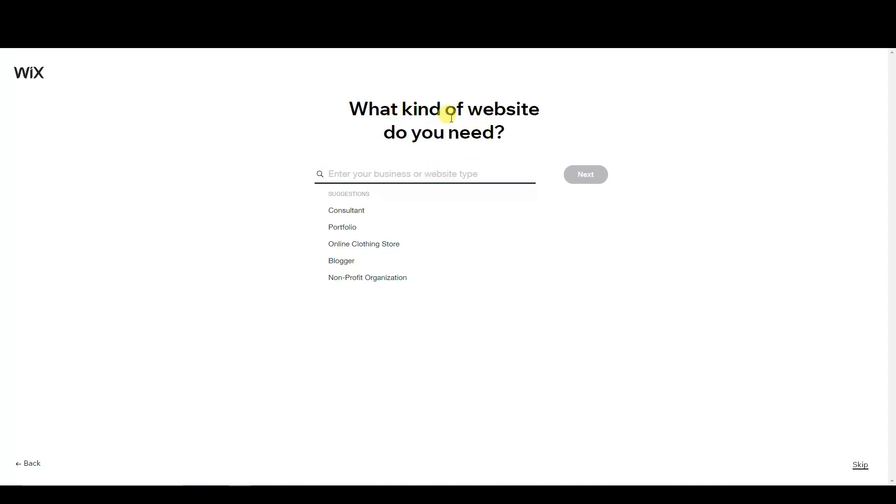
pyautogui.click(423, 174)
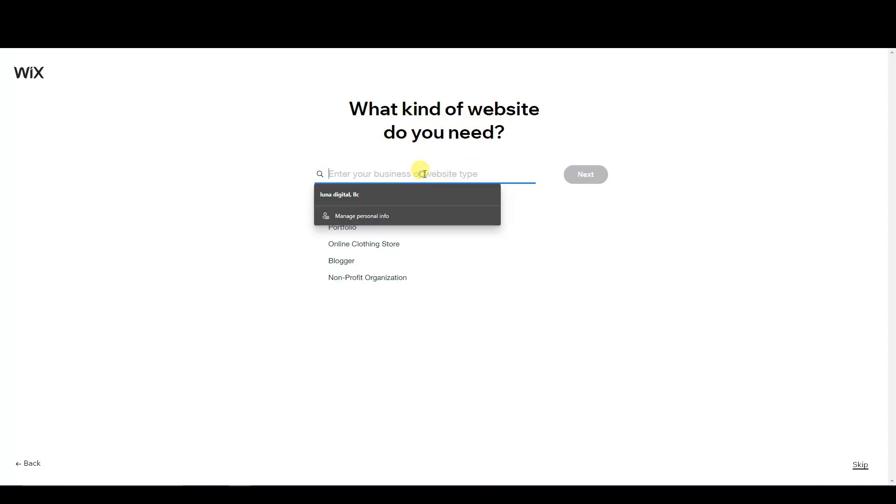
pyautogui.write('online st')
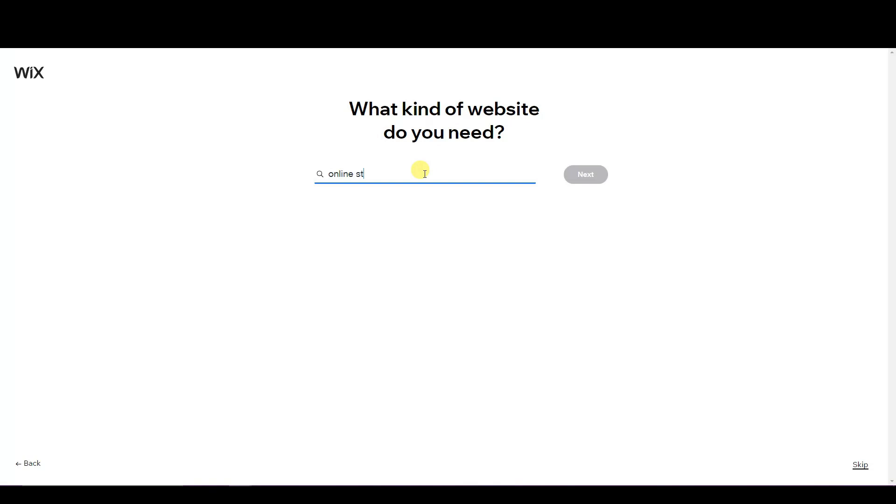
pyautogui.write('ore')
pyautogui.click(364, 200)
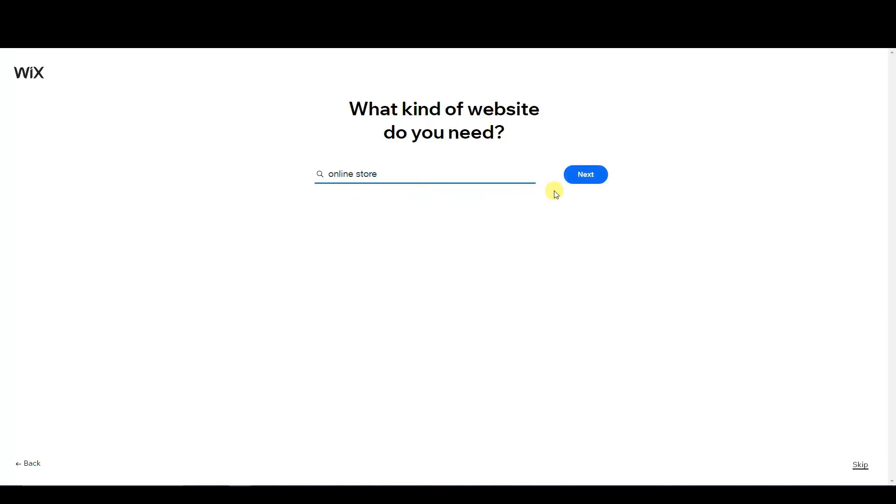
pyautogui.click(587, 184)
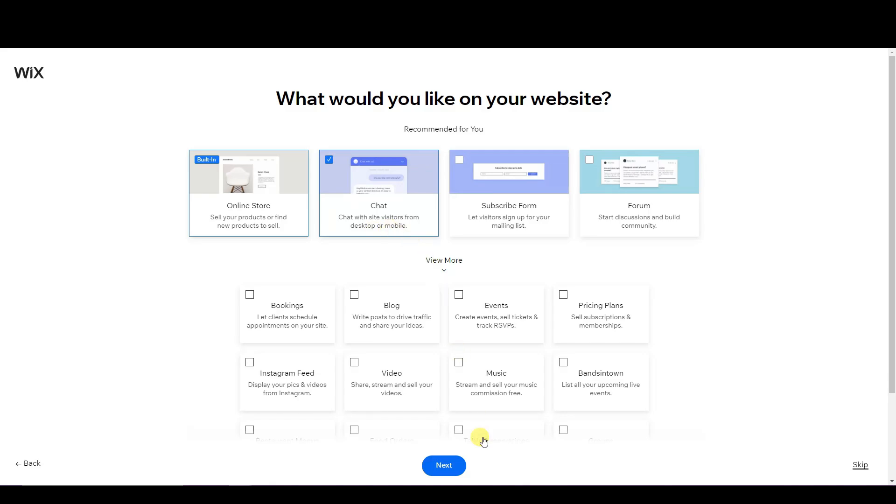
# - Finish the questionnaire with the preselected features, "I'm just exploring" and "I've created a few", and choose to start from a template
pyautogui.click(443, 464)
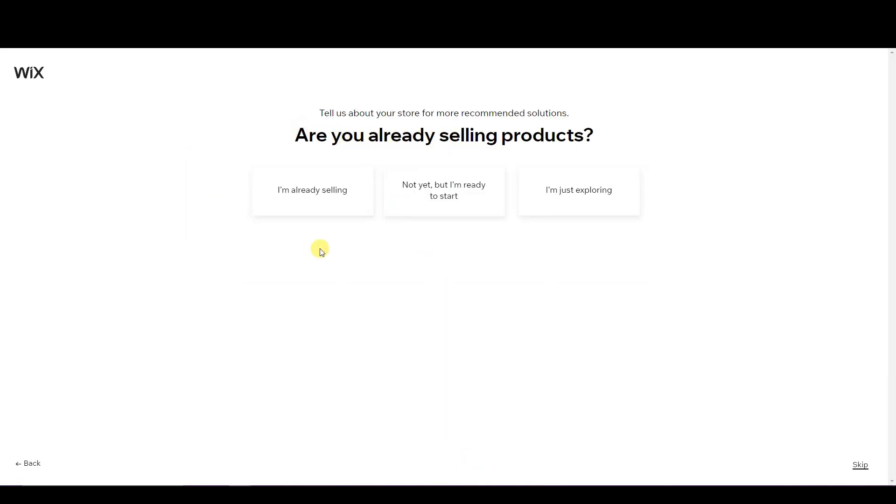
pyautogui.click(587, 194)
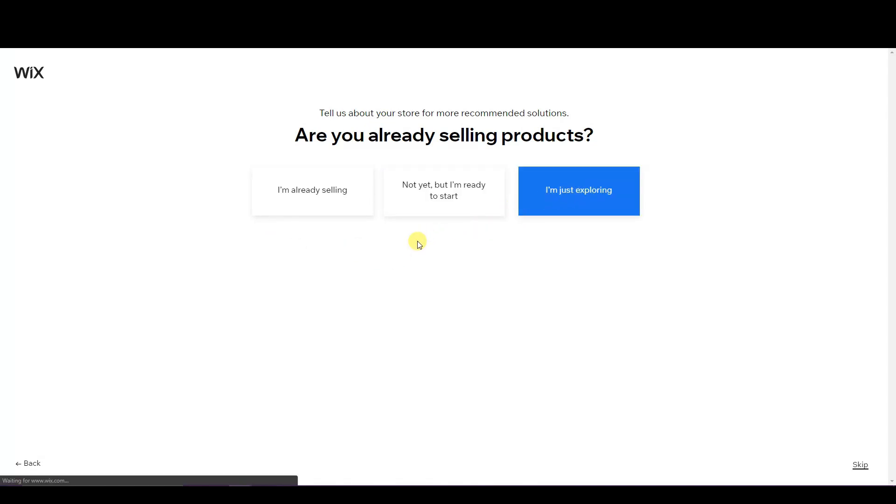
pyautogui.click(340, 275)
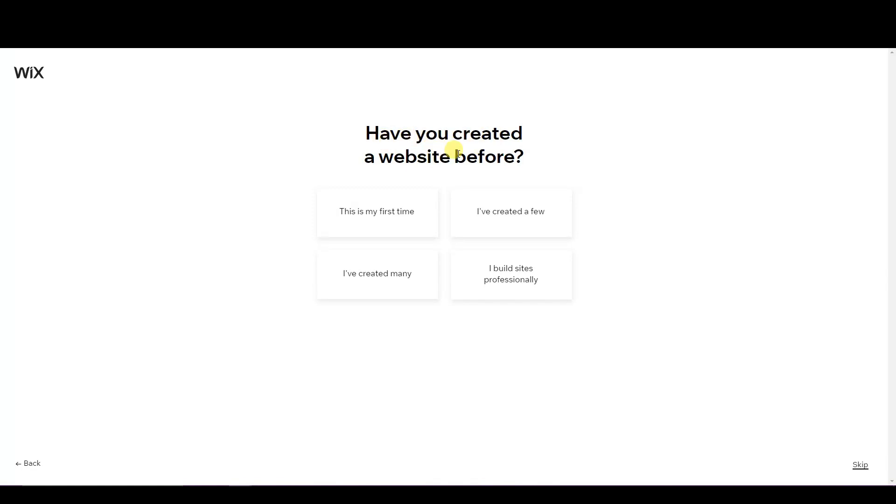
pyautogui.click(517, 228)
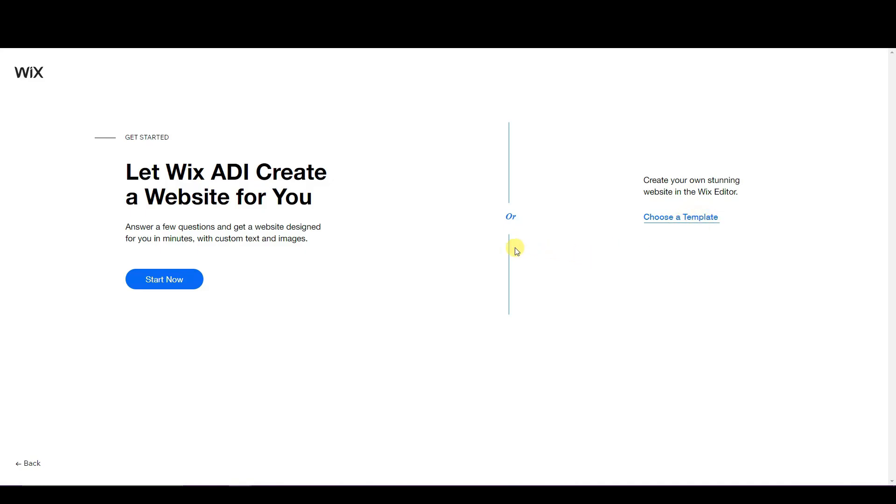
pyautogui.click(694, 222)
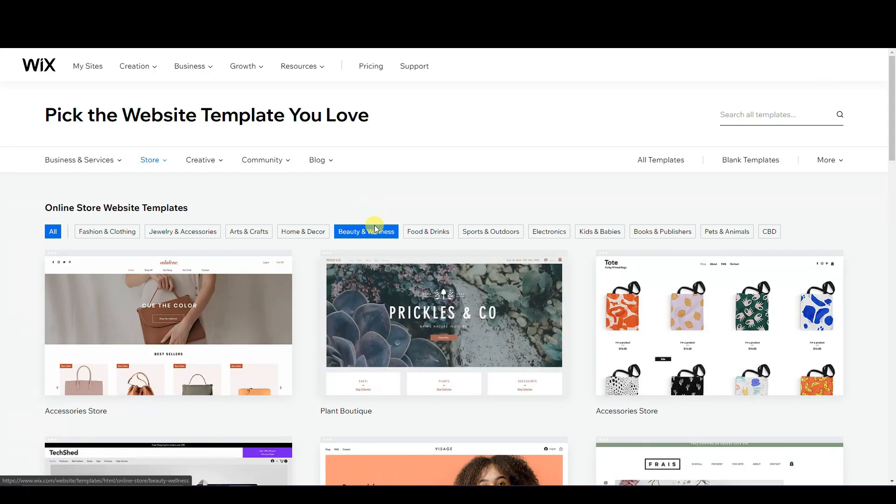
# - Look through the first page of online store website templates
pyautogui.scroll(-1, 485, 188)
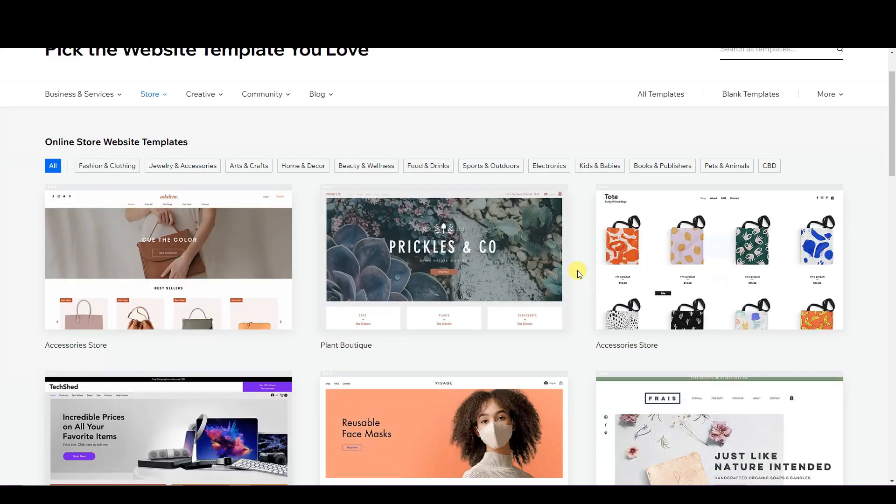
pyautogui.scroll(1, 400, 147)
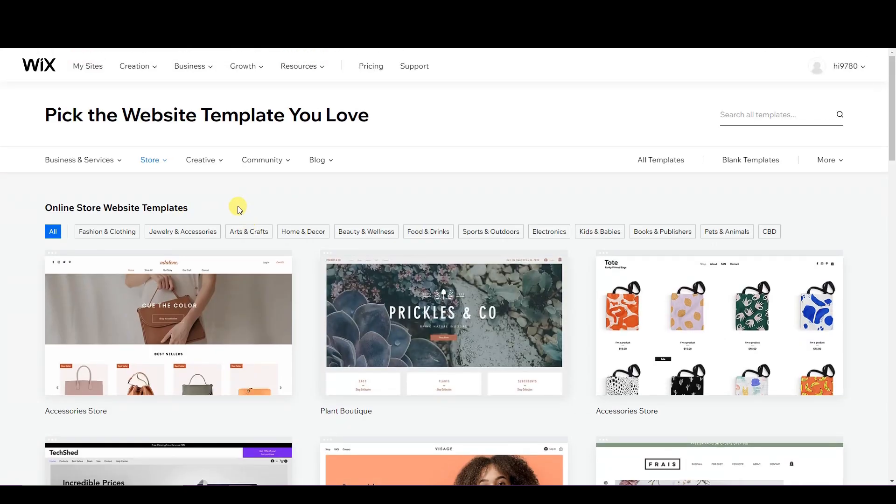
pyautogui.moveTo(154, 159)
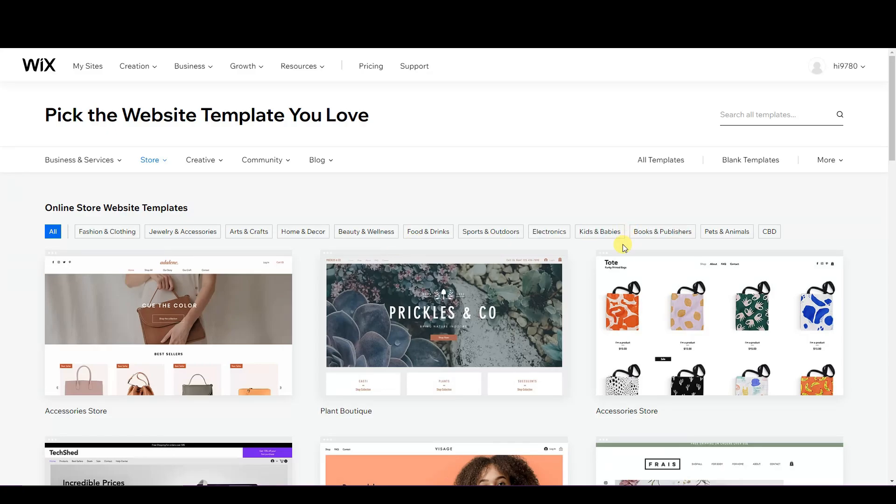
pyautogui.moveTo(891, 128); pyautogui.dragTo(854, 293)
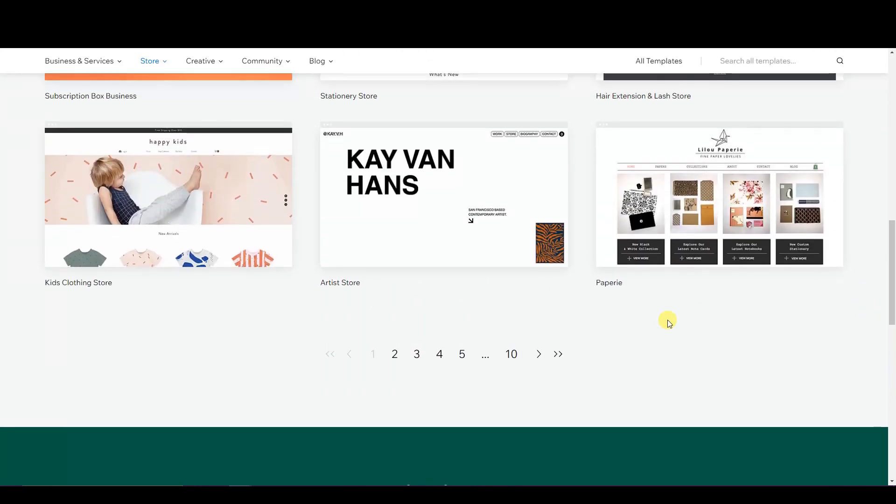
# - Go to the last page of the online store templates and examine the designs and subcategories offered
pyautogui.click(558, 359)
pyautogui.moveTo(892, 135); pyautogui.dragTo(879, 254)
pyautogui.scroll(4, 570, 342)
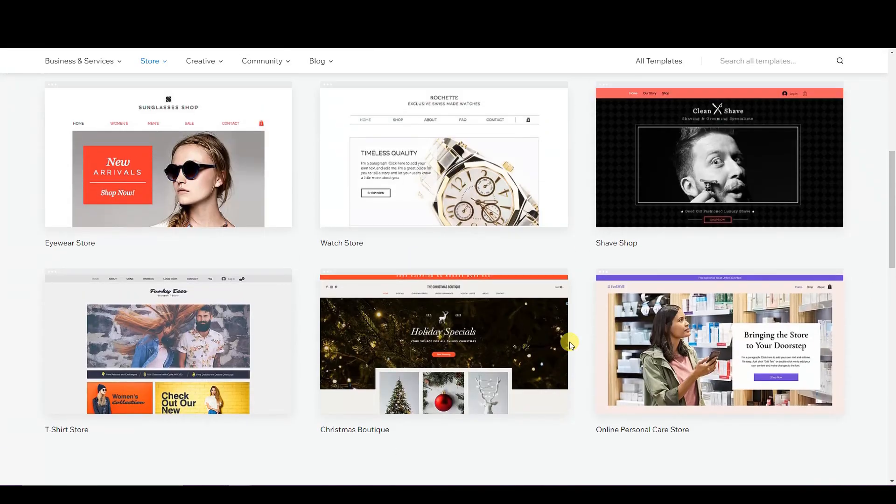
pyautogui.scroll(4, 567, 348)
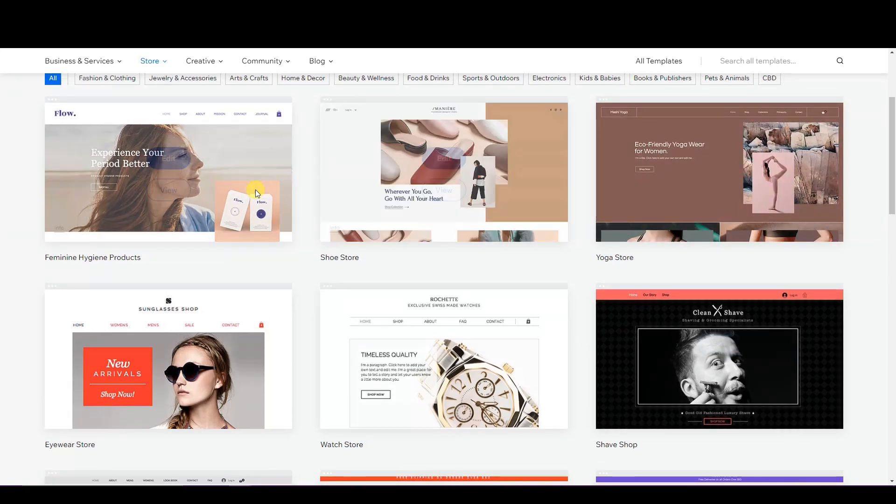
pyautogui.moveTo(686, 366)
pyautogui.scroll(3, 816, 334)
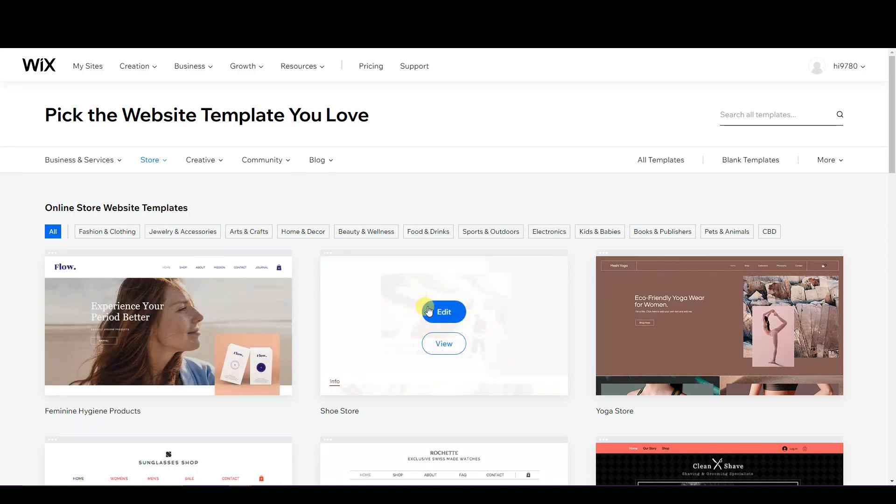
pyautogui.moveTo(686, 272)
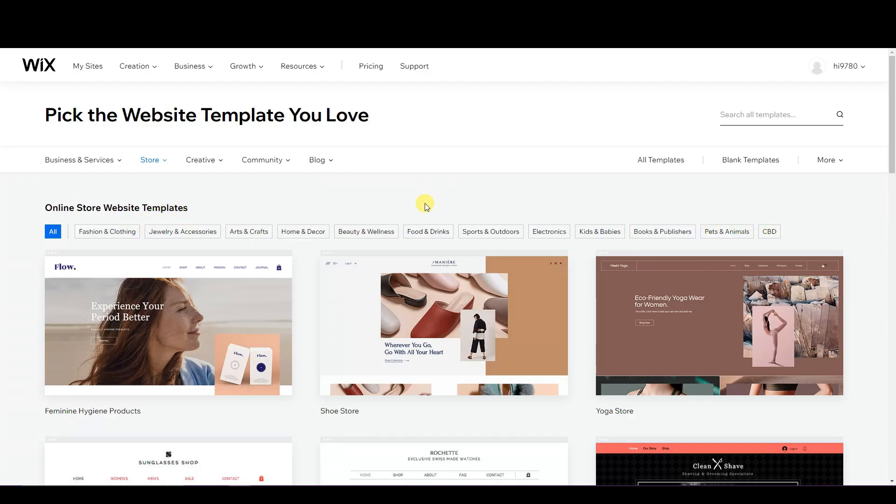
pyautogui.scroll(-3, 334, 180)
pyautogui.scroll(3, 334, 180)
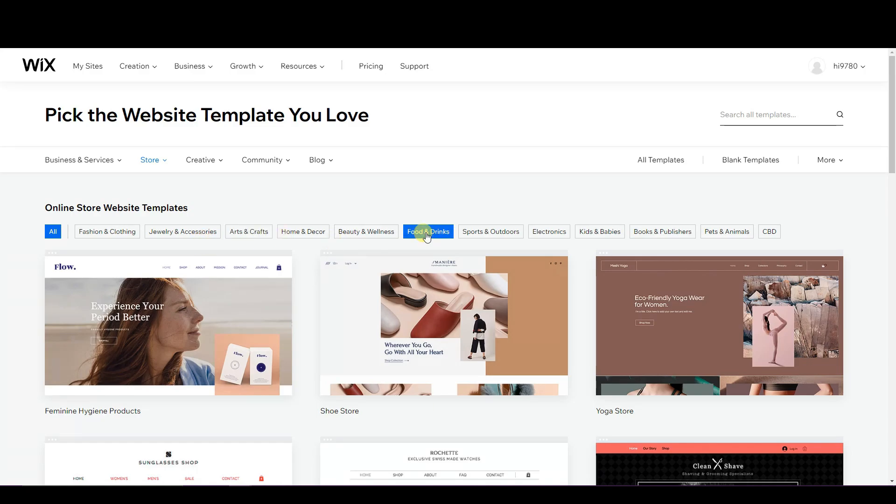
pyautogui.moveTo(225, 262)
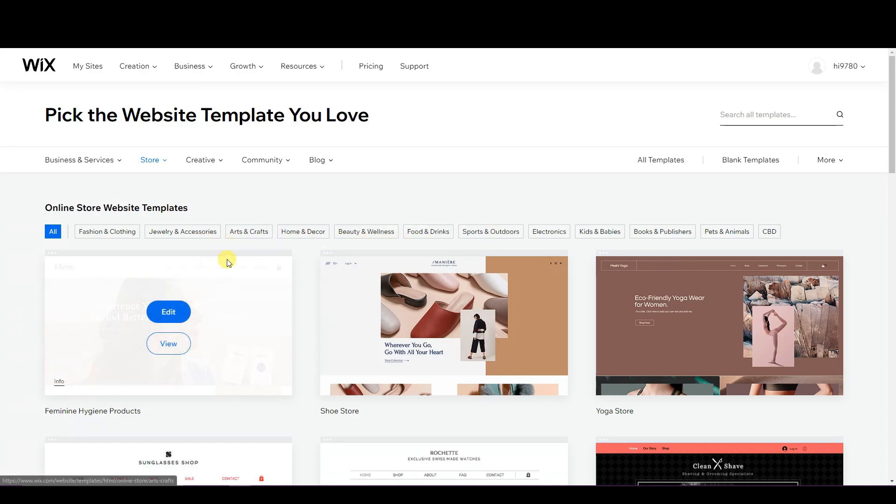
# - Filter the store templates to Sports & Outdoors and look through the designs
pyautogui.click(476, 232)
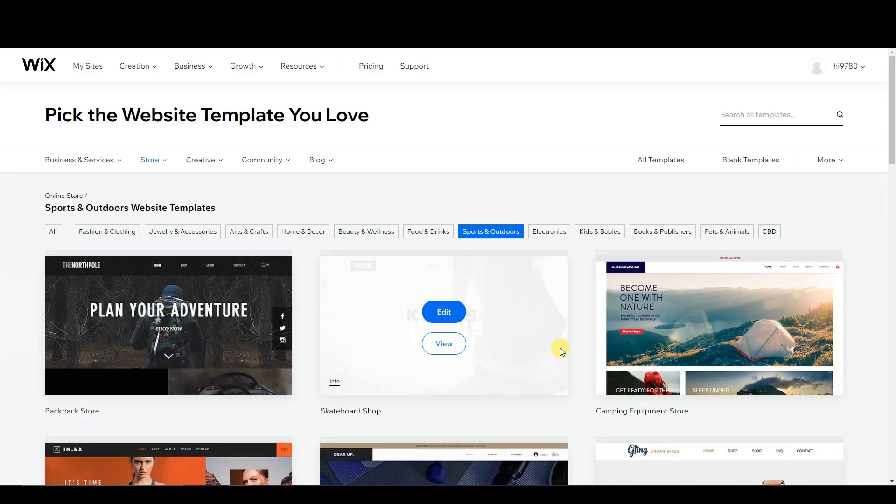
pyautogui.scroll(-2, 617, 357)
pyautogui.scroll(-4, 617, 357)
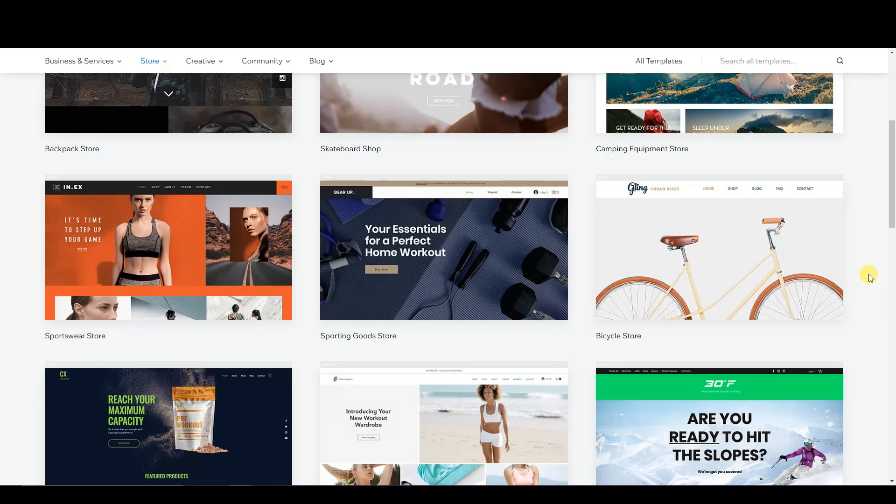
pyautogui.moveTo(829, 253)
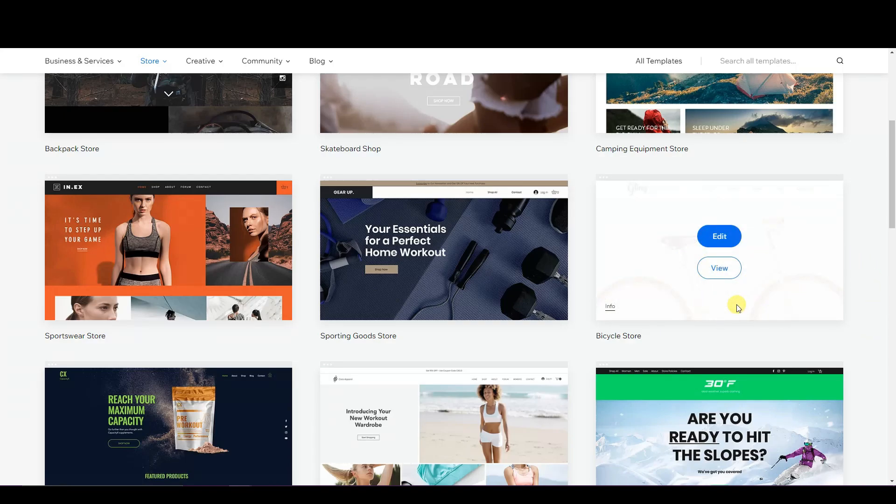
pyautogui.scroll(3, 788, 316)
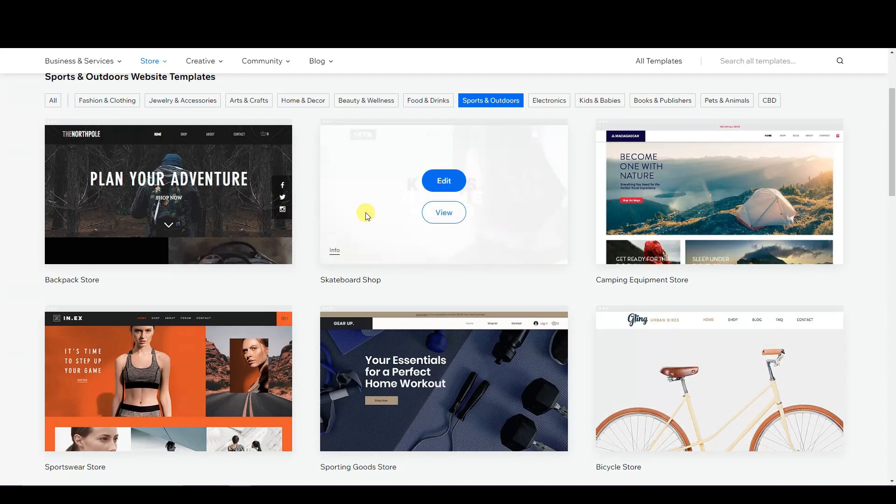
# - Open the full demo of the Skateboard Shop template, dismiss the edit prompt and review its home page
pyautogui.click(442, 214)
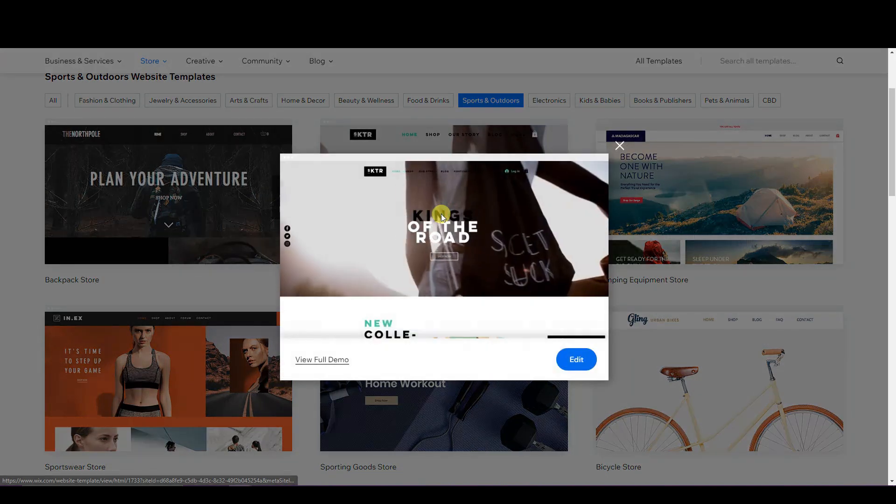
pyautogui.click(322, 360)
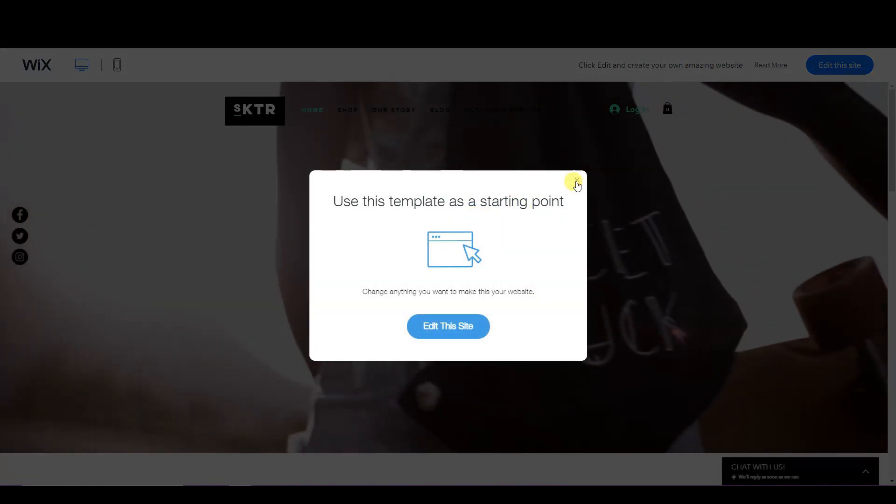
pyautogui.click(574, 183)
pyautogui.scroll(-7, 658, 251)
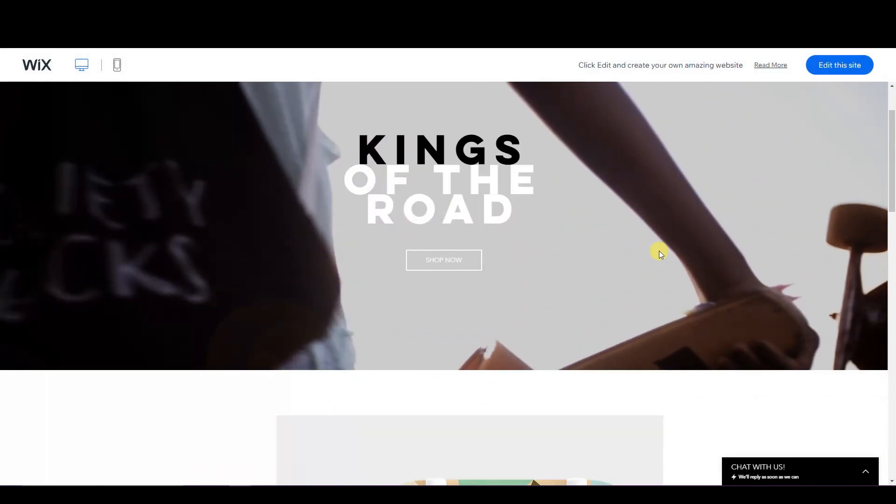
pyautogui.scroll(-10, 683, 255)
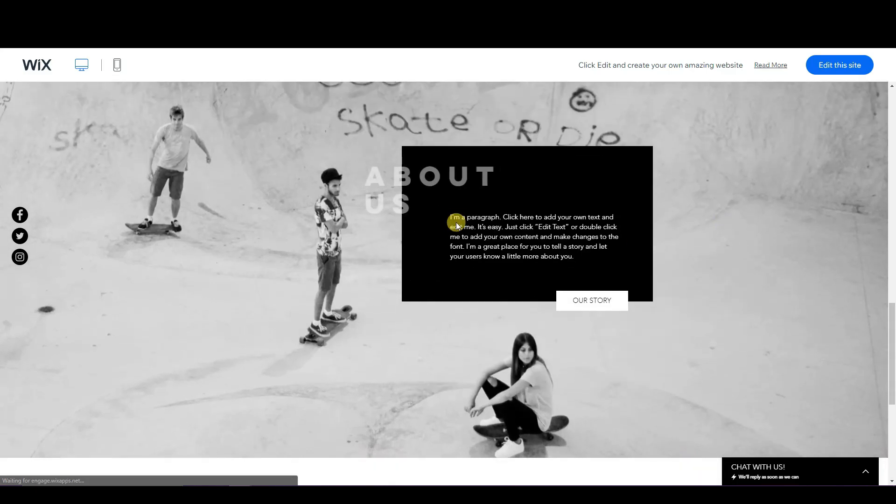
pyautogui.scroll(-3, 368, 232)
pyautogui.scroll(10, 566, 286)
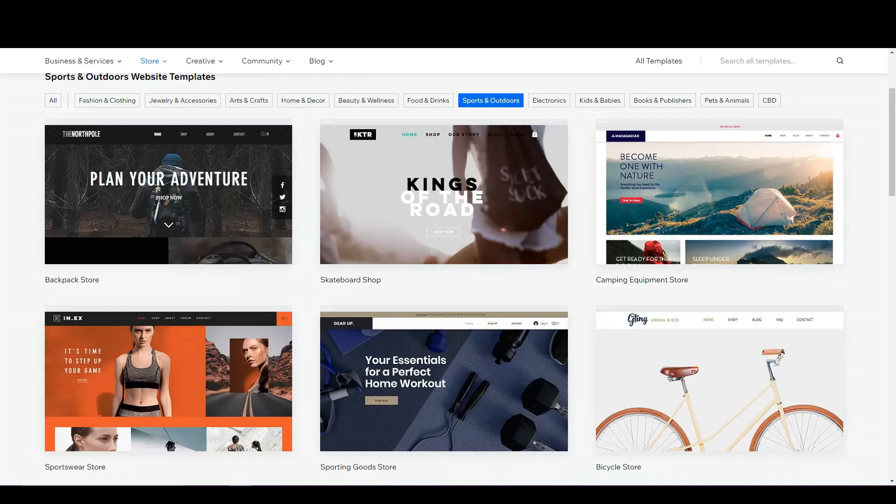
# - Open the full demo of the Camping Equipment Store template and review its home page
pyautogui.scroll(3, 594, 269)
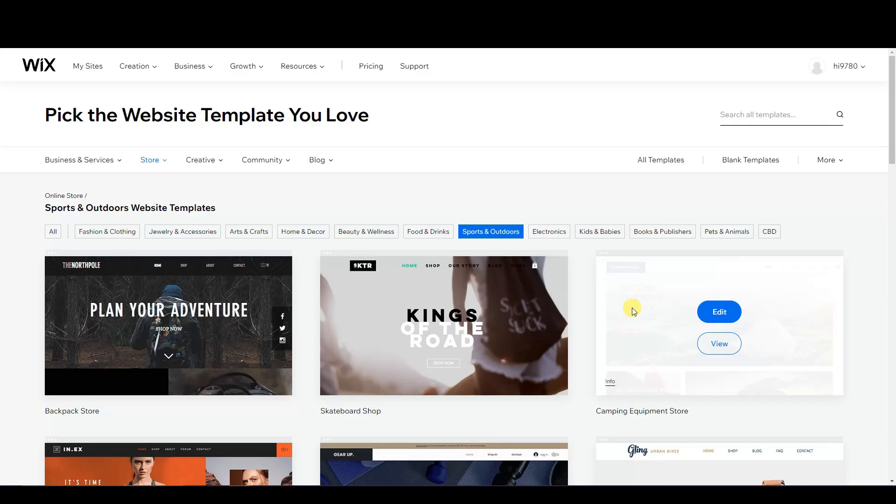
pyautogui.click(719, 344)
pyautogui.click(322, 360)
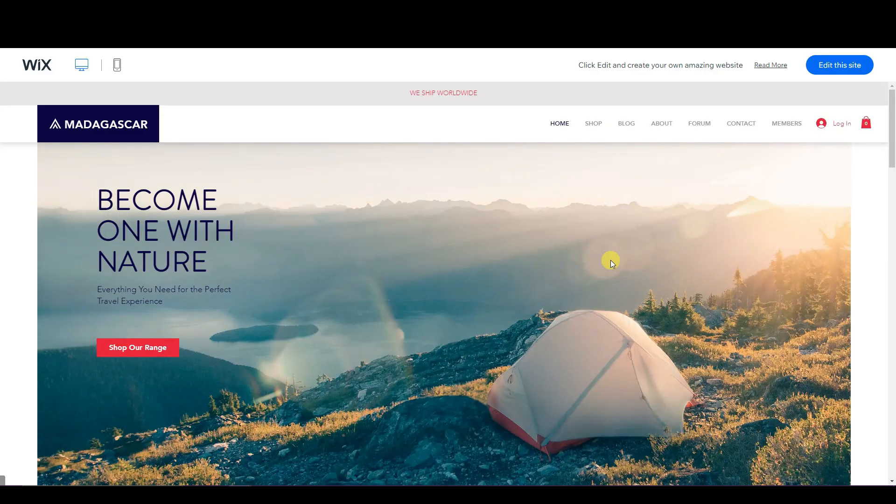
pyautogui.scroll(-1, 610, 259)
pyautogui.scroll(1, 586, 319)
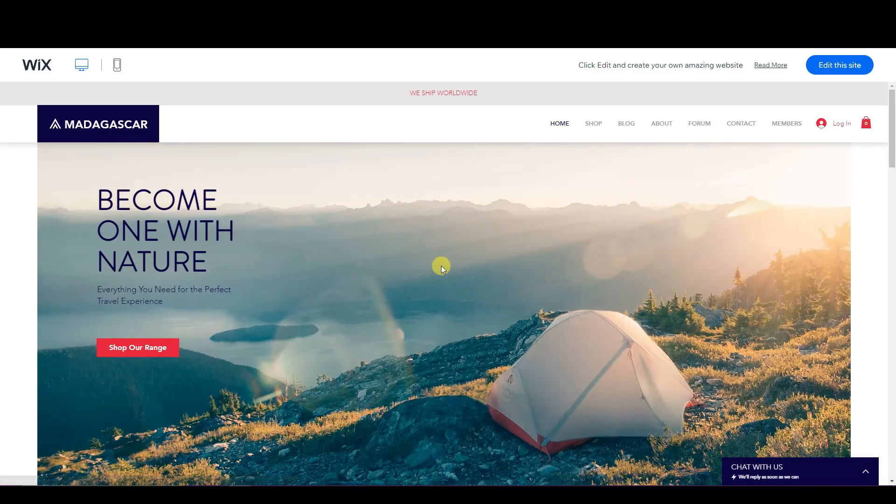
pyautogui.scroll(-7, 518, 283)
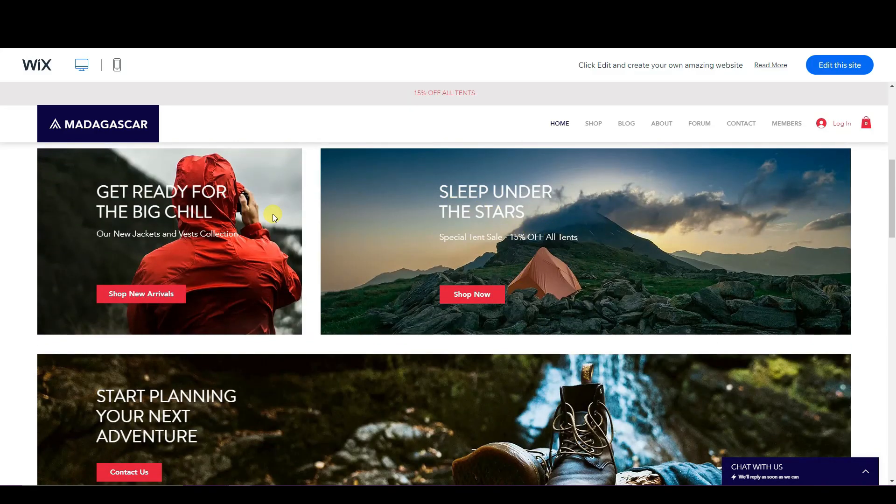
# - Look over the rest of the Camping Equipment Store home page, preview its mobile version and close the demo
pyautogui.scroll(-2, 663, 326)
pyautogui.scroll(7, 663, 327)
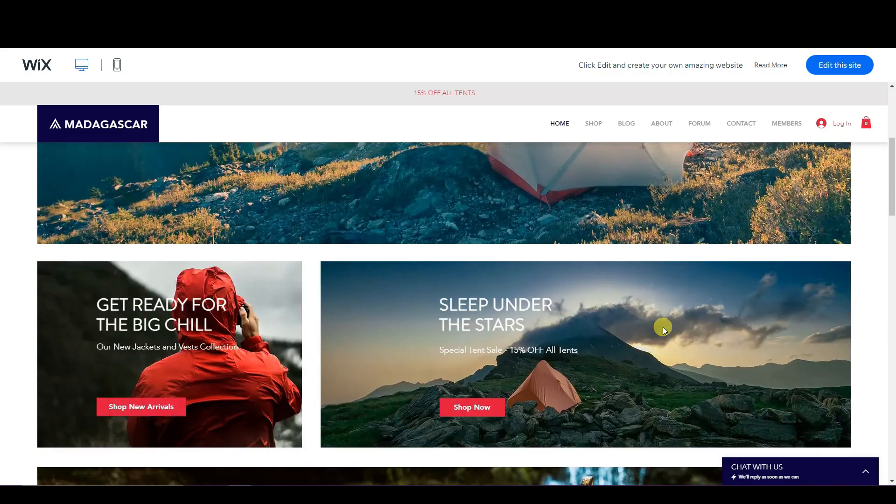
pyautogui.scroll(1, 663, 329)
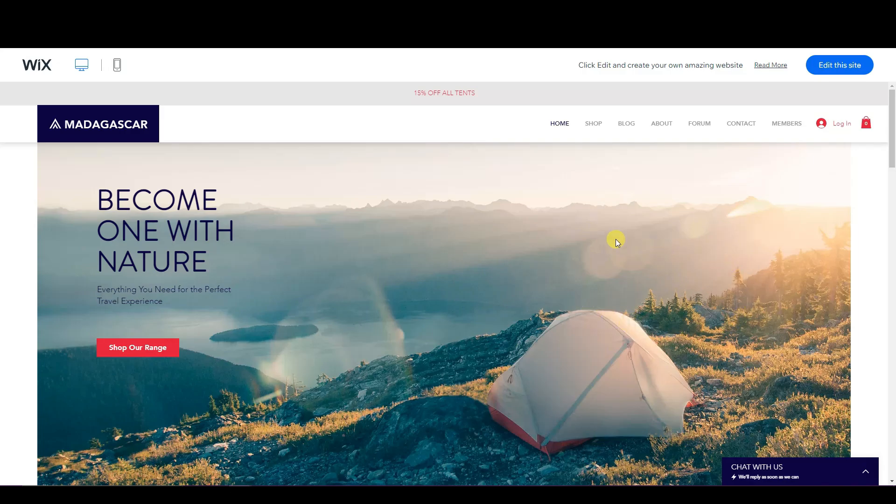
pyautogui.scroll(-1, 693, 295)
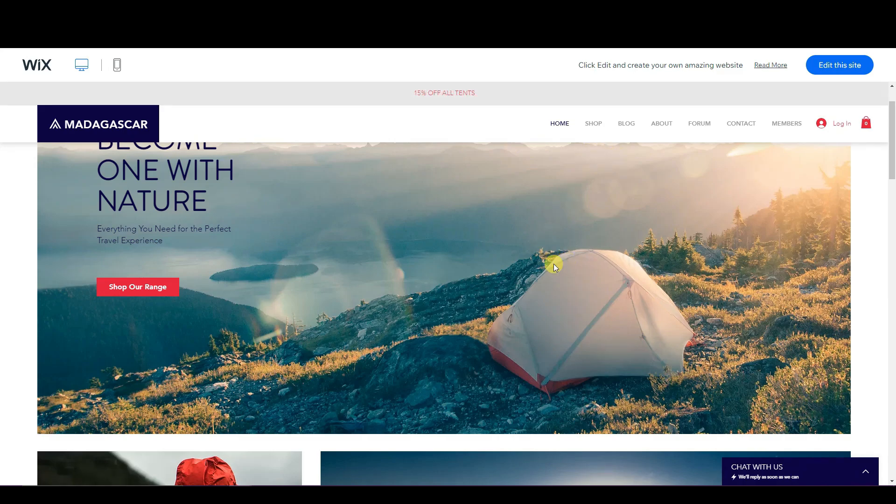
pyautogui.scroll(1, 563, 271)
pyautogui.click(115, 70)
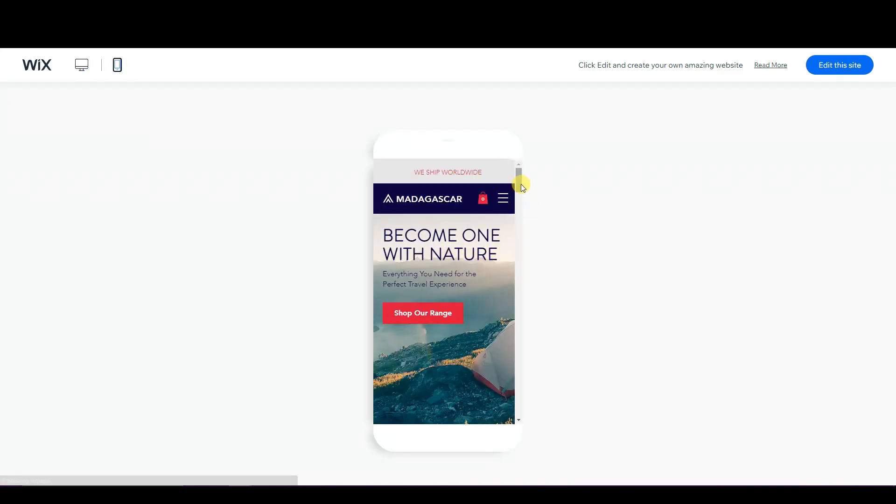
pyautogui.moveTo(520, 182)
pyautogui.mouseDown()
pyautogui.moveTo(516, 290)
pyautogui.moveTo(510, 173)
pyautogui.mouseUp()
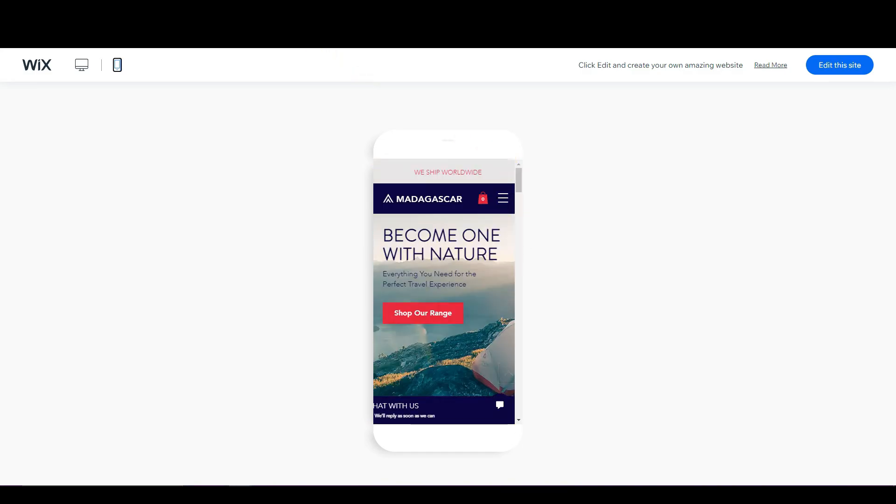
pyautogui.hotkey('ctrl', 'w')
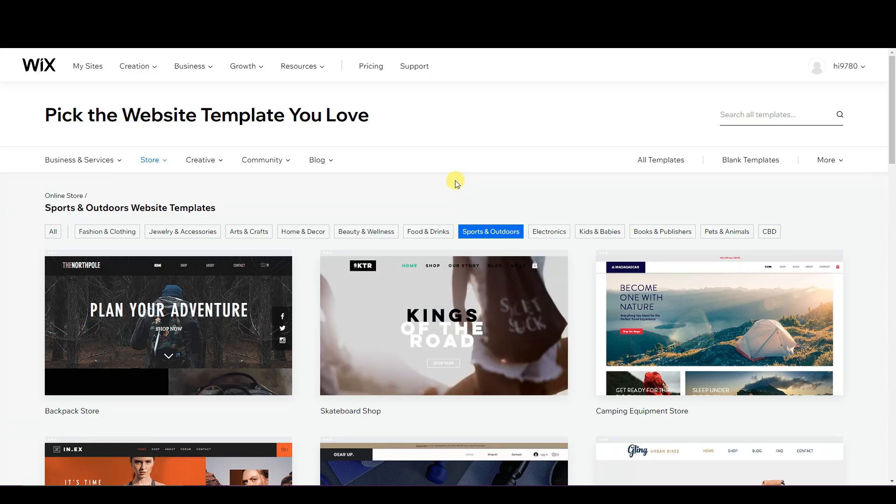
# - Filter the store templates to Food & Drinks and review the full demo of the Tea Shop template
pyautogui.click(423, 232)
pyautogui.scroll(-1, 525, 277)
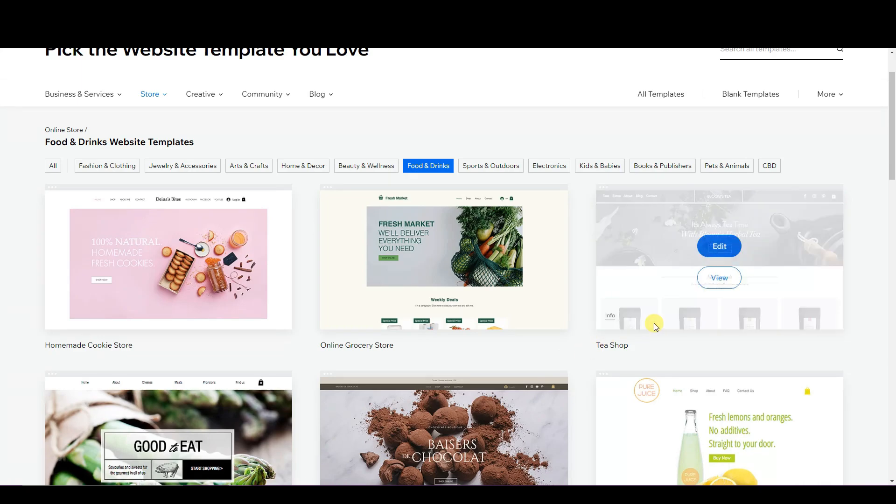
pyautogui.moveTo(630, 258)
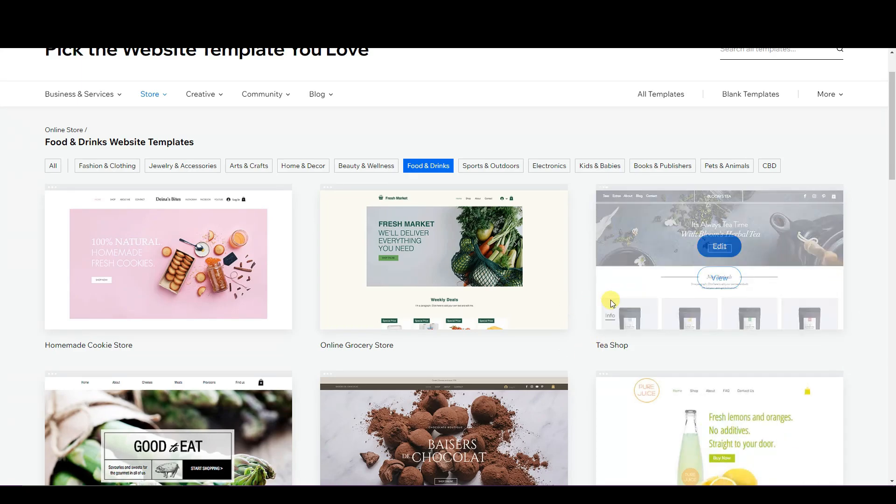
pyautogui.click(711, 277)
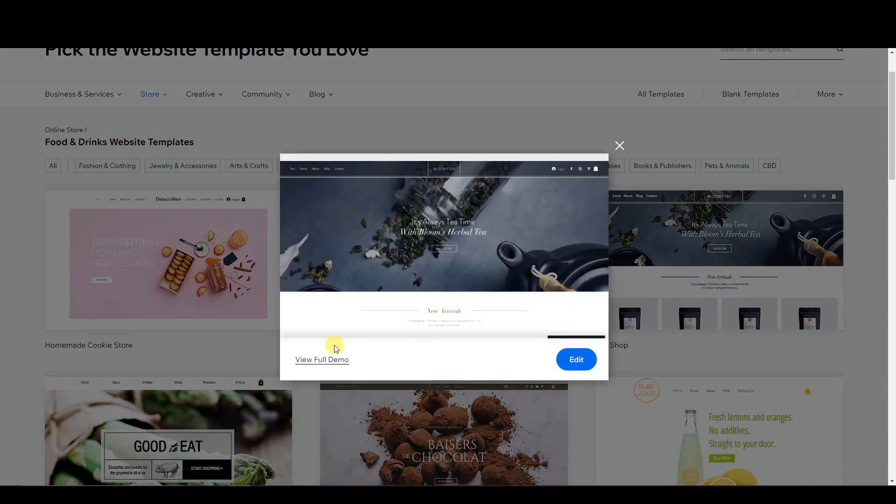
pyautogui.click(333, 359)
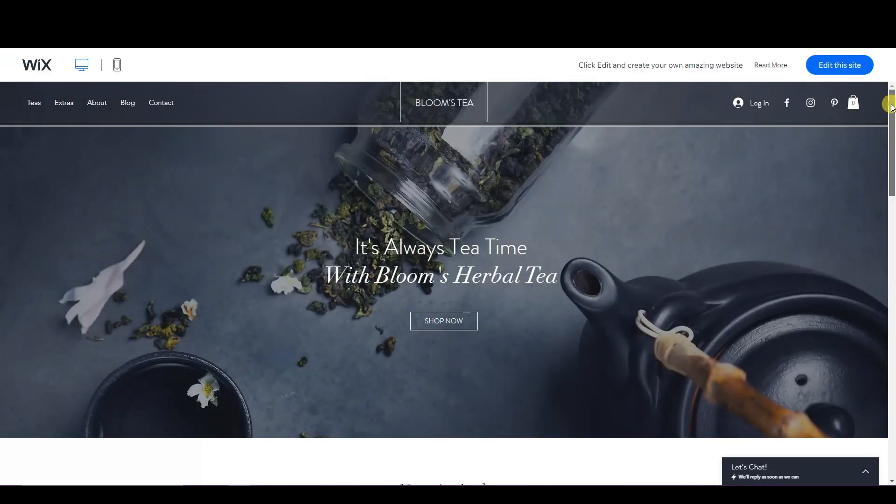
pyautogui.moveTo(892, 107)
pyautogui.mouseDown()
pyautogui.moveTo(876, 369)
pyautogui.moveTo(888, 365)
pyautogui.moveTo(891, 172)
pyautogui.moveTo(874, 111)
pyautogui.mouseUp()
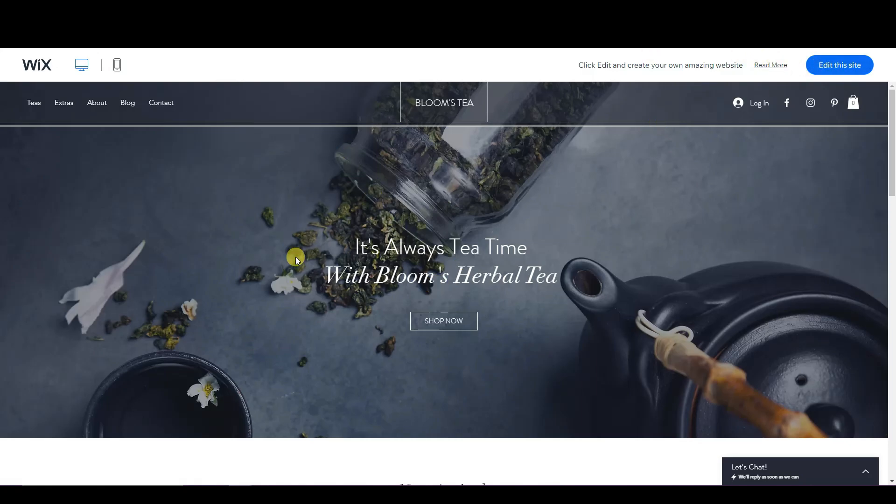
# - Start editing a site from the Tea Shop template and look through its home page in the editor
pyautogui.click(843, 65)
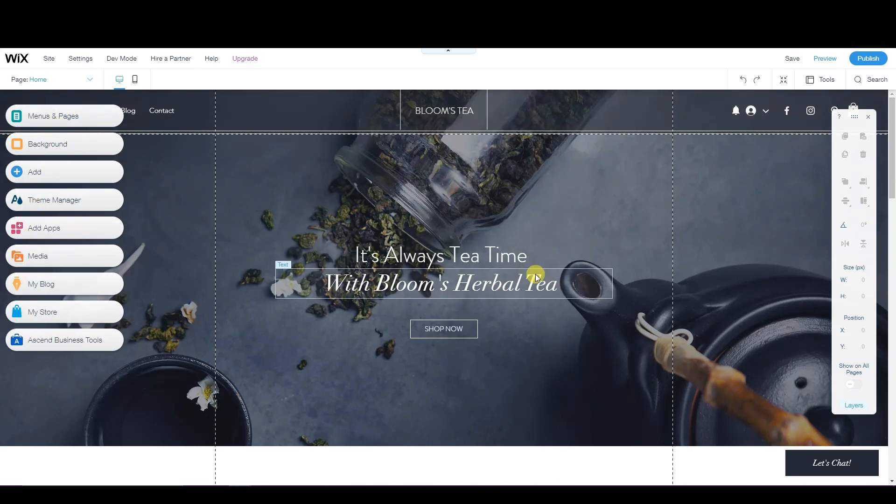
pyautogui.scroll(-5, 506, 261)
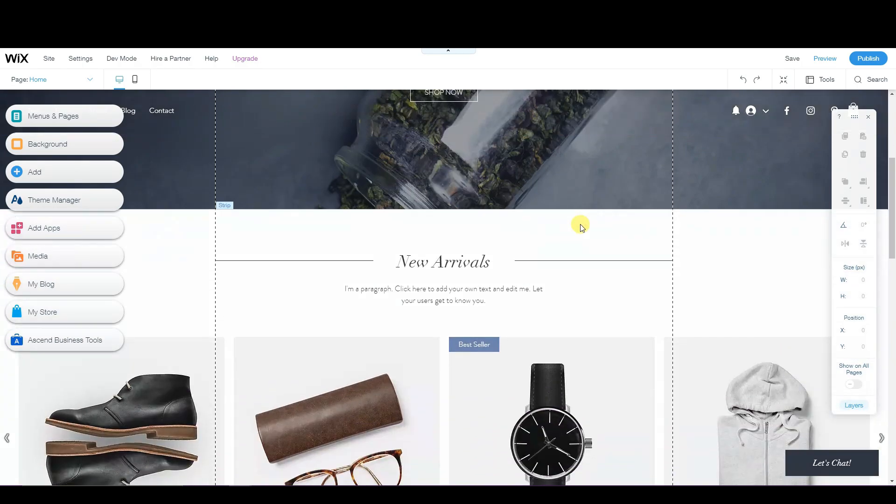
pyautogui.scroll(-2, 581, 228)
pyautogui.scroll(8, 581, 229)
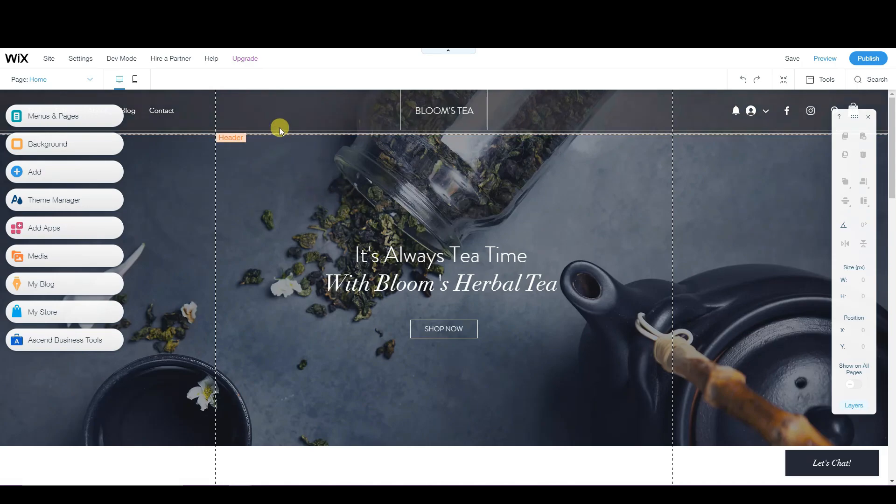
# - Save the site under a free Wix.com domain with the address ending jakecookiesshop and dismiss the confirmation
pyautogui.moveTo(257, 67)
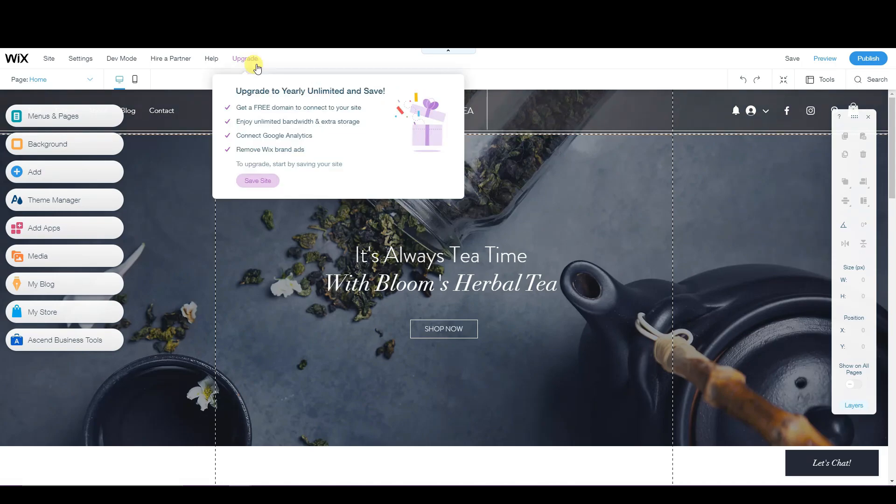
pyautogui.click(256, 181)
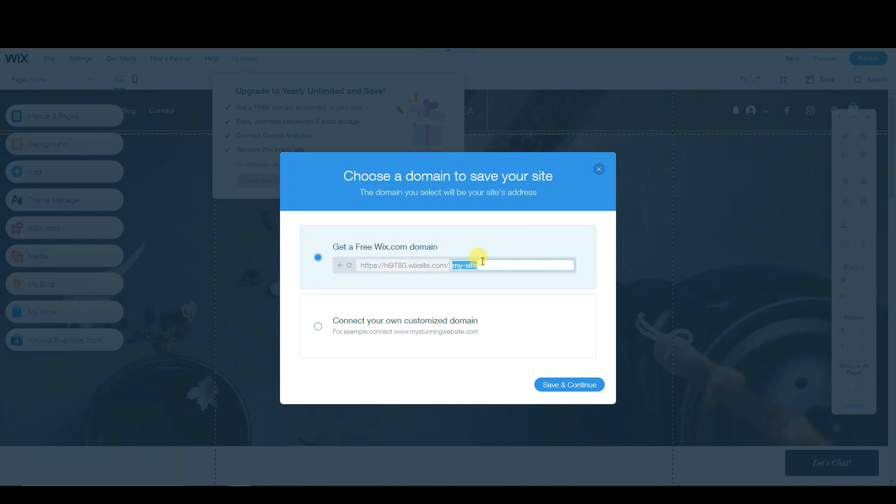
pyautogui.write('jakecookiesshop')
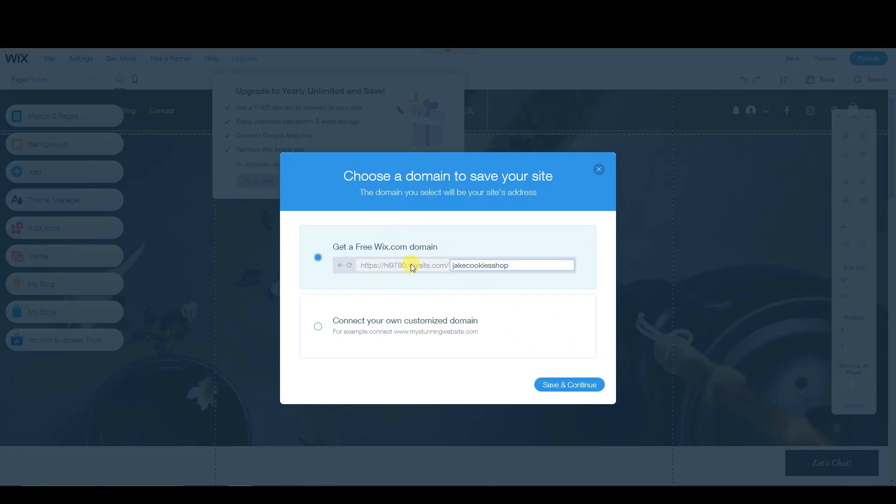
pyautogui.click(542, 378)
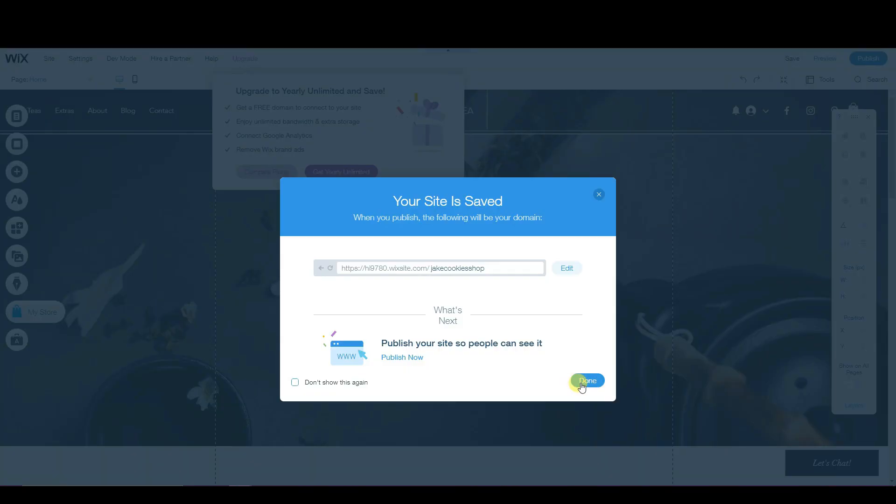
pyautogui.click(582, 380)
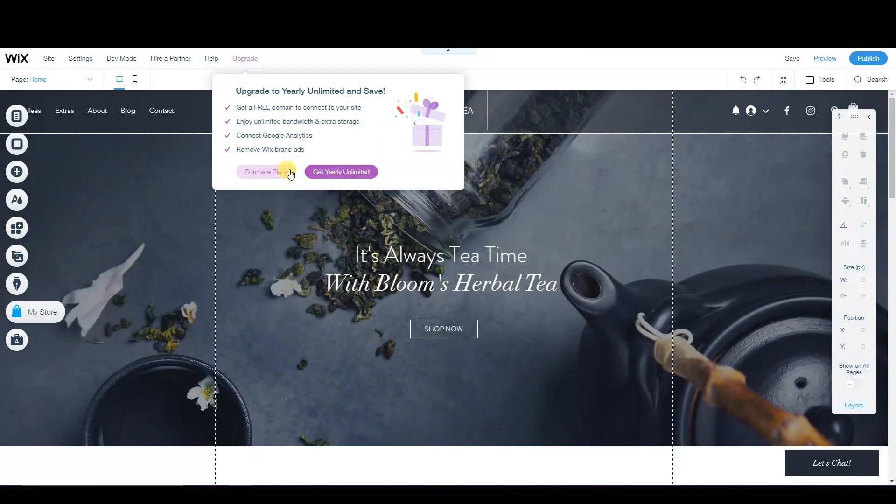
# - Compare the Business & eCommerce premium plans, select Business Unlimited with yearly billing and continue to checkout
pyautogui.click(273, 174)
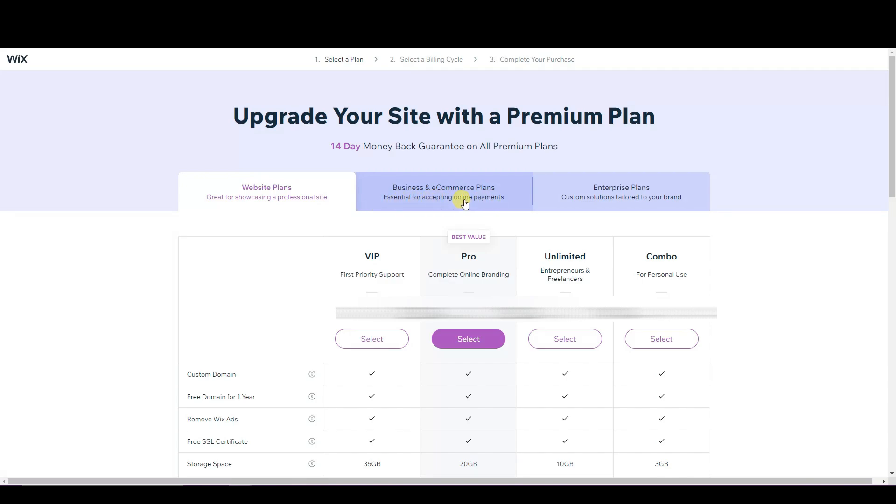
pyautogui.click(427, 191)
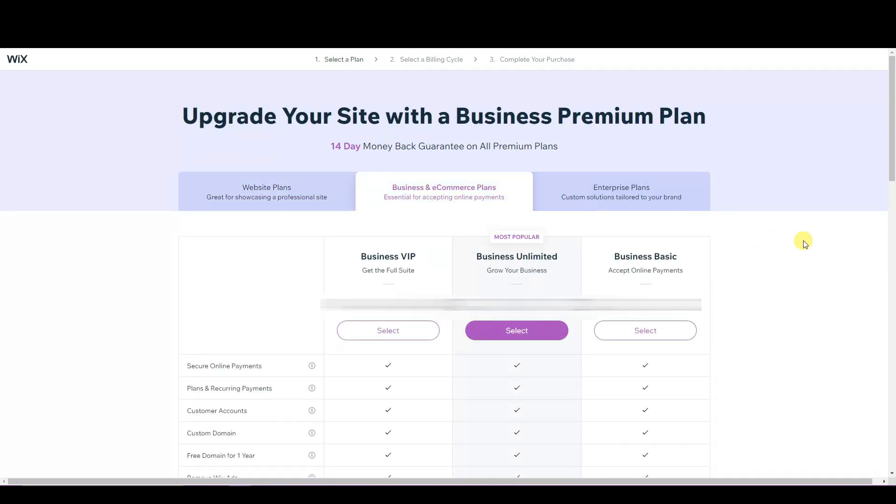
pyautogui.scroll(-1, 804, 243)
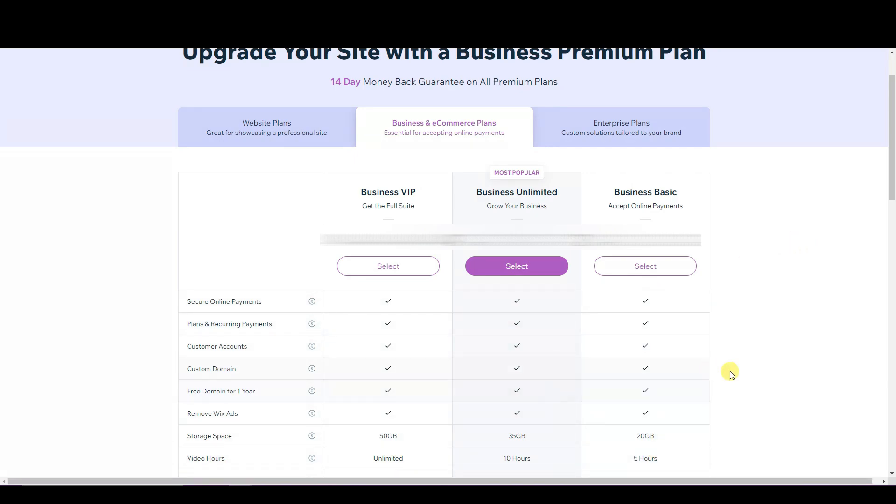
pyautogui.scroll(-1, 758, 382)
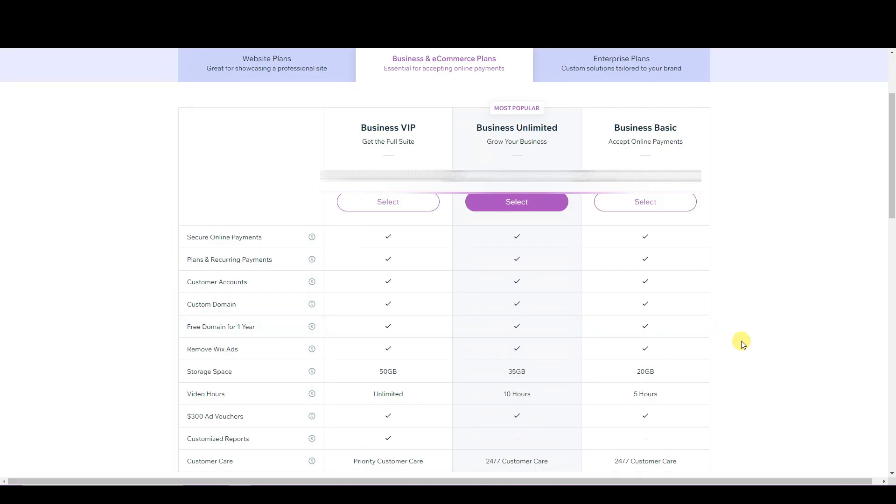
pyautogui.scroll(2, 742, 342)
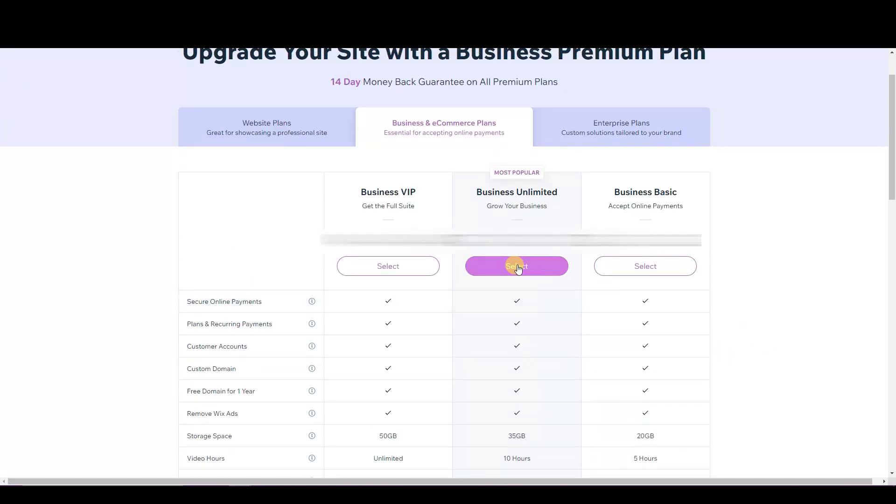
pyautogui.click(529, 272)
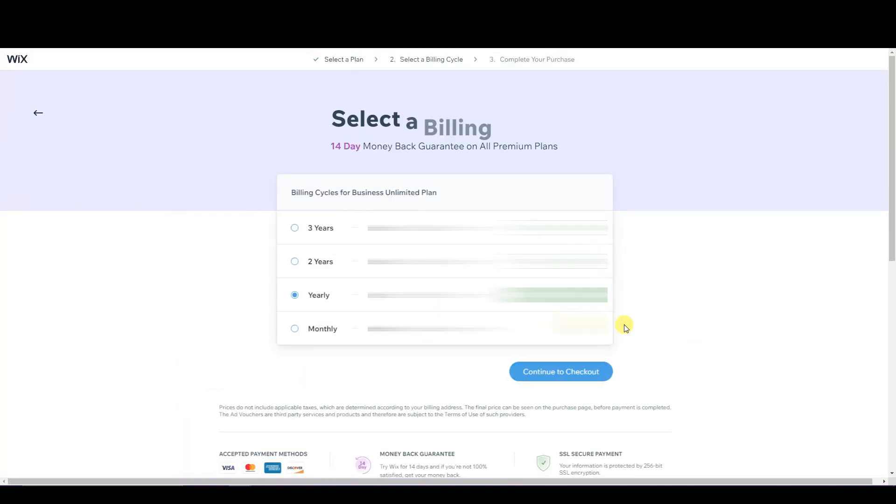
pyautogui.click(556, 372)
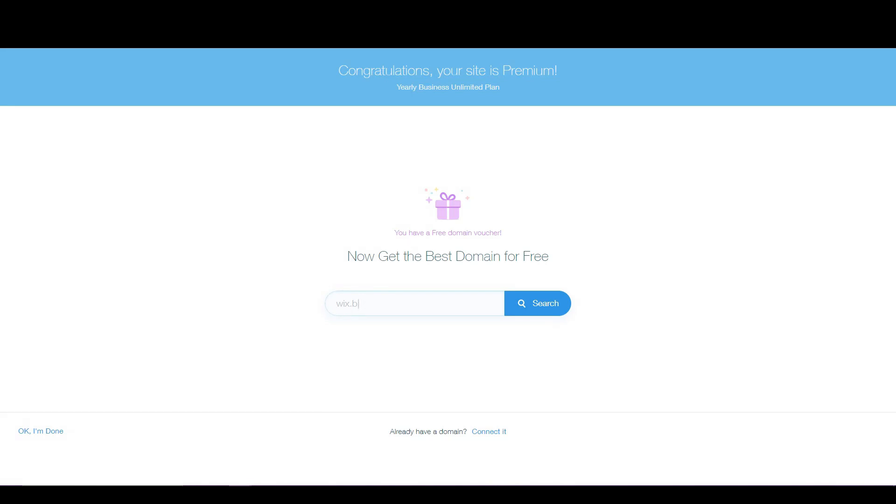
# - Search for the free domain jakescookieshop.com, claim it and register it for 1 year
pyautogui.click(386, 293)
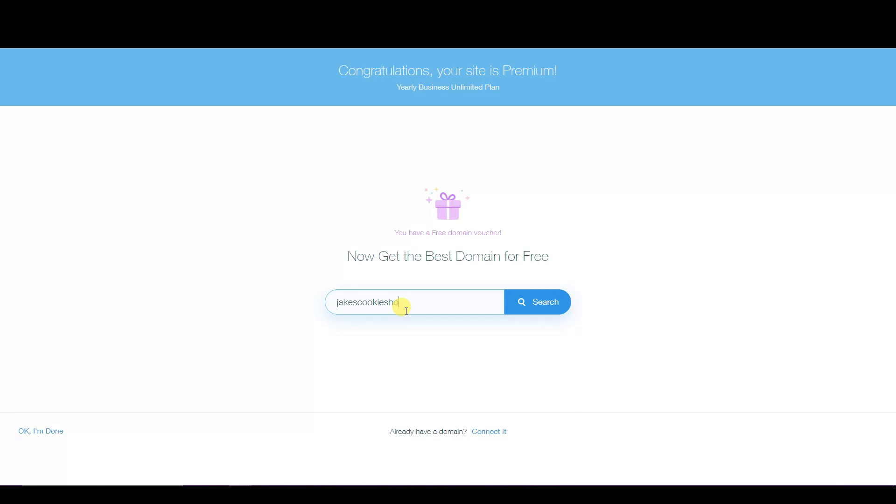
pyautogui.click(537, 304)
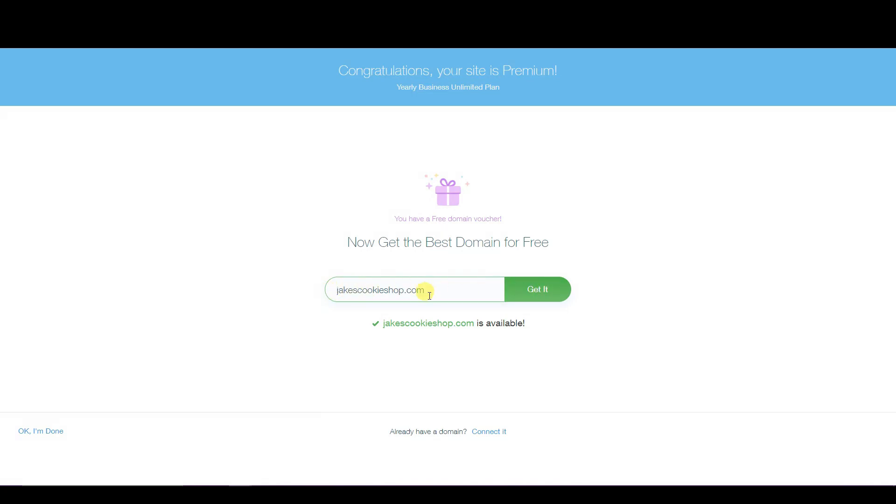
pyautogui.click(545, 295)
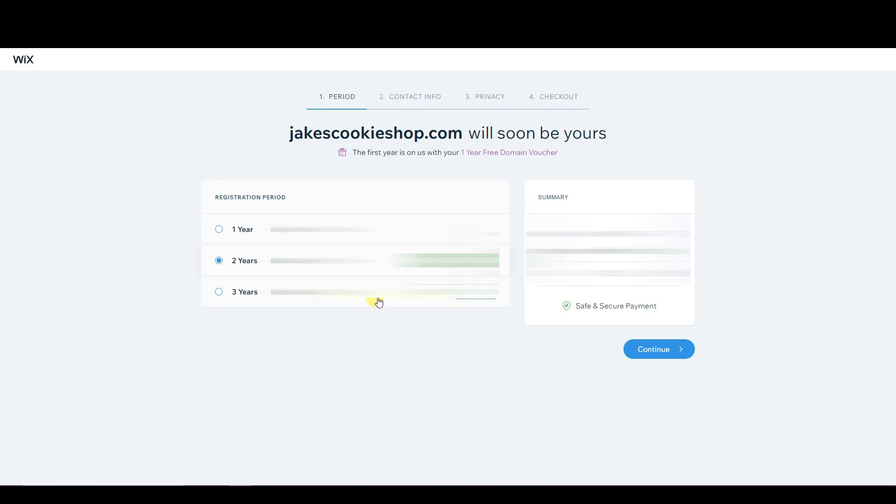
pyautogui.click(240, 234)
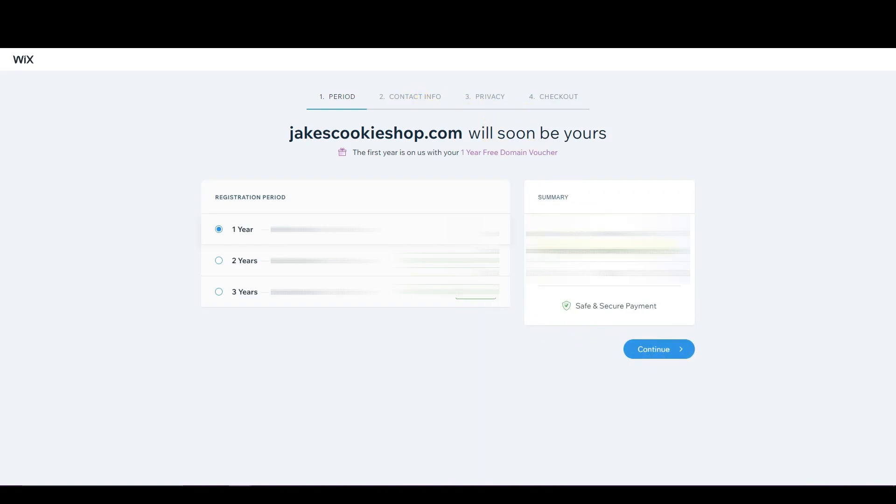
pyautogui.click(655, 350)
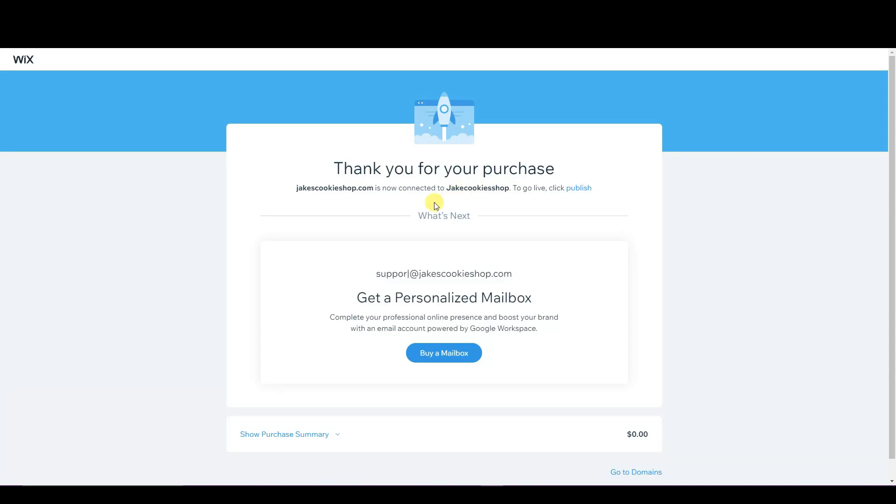
# - Go from the domain purchase page to the Jakecookiesshop site's dashboard and open the site in the editor
pyautogui.scroll(-1, 571, 454)
pyautogui.click(638, 454)
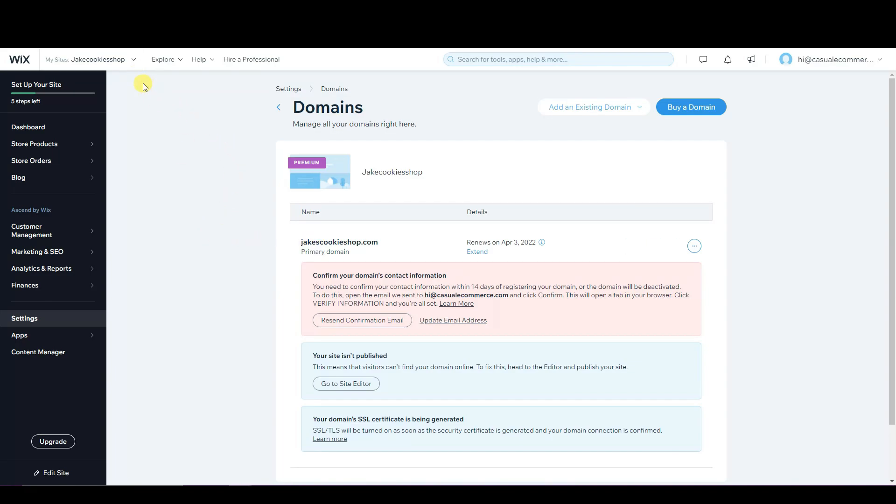
pyautogui.click(126, 66)
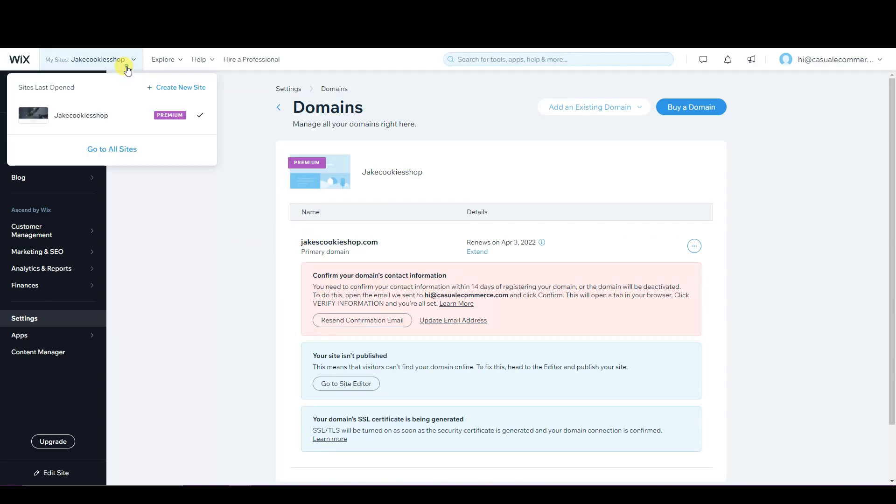
pyautogui.click(98, 115)
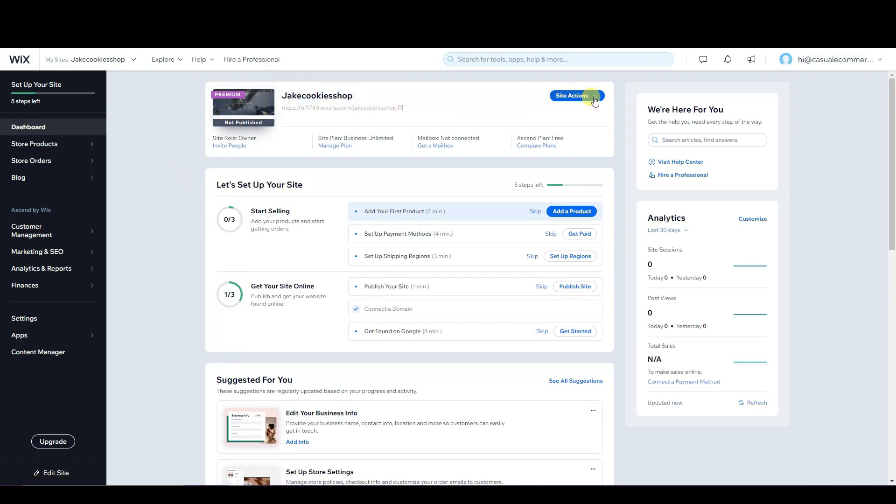
pyautogui.click(594, 98)
pyautogui.click(568, 118)
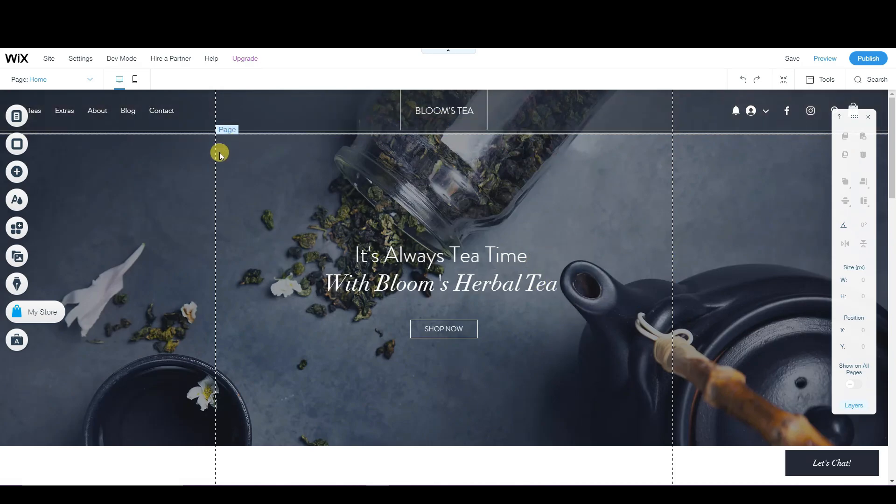
# - Look through the home page's sections, from the hero banner down to the blog strip
pyautogui.scroll(-9, 635, 332)
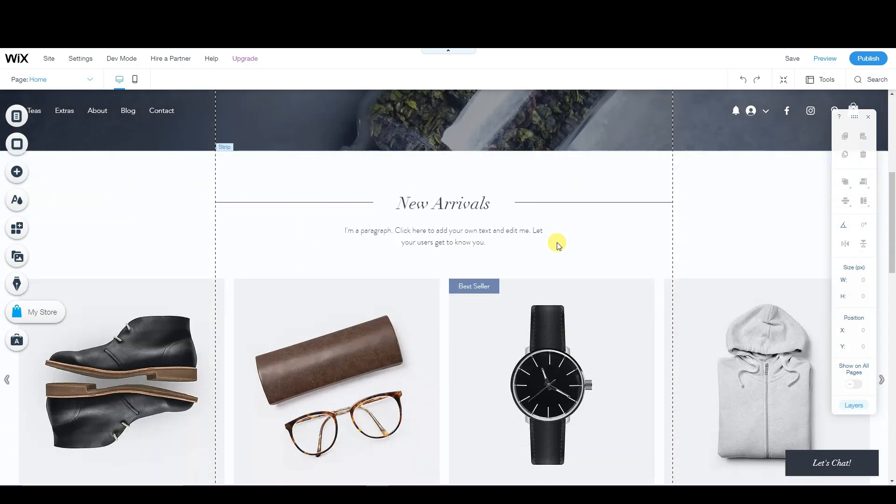
pyautogui.scroll(-5, 496, 300)
pyautogui.scroll(5, 532, 308)
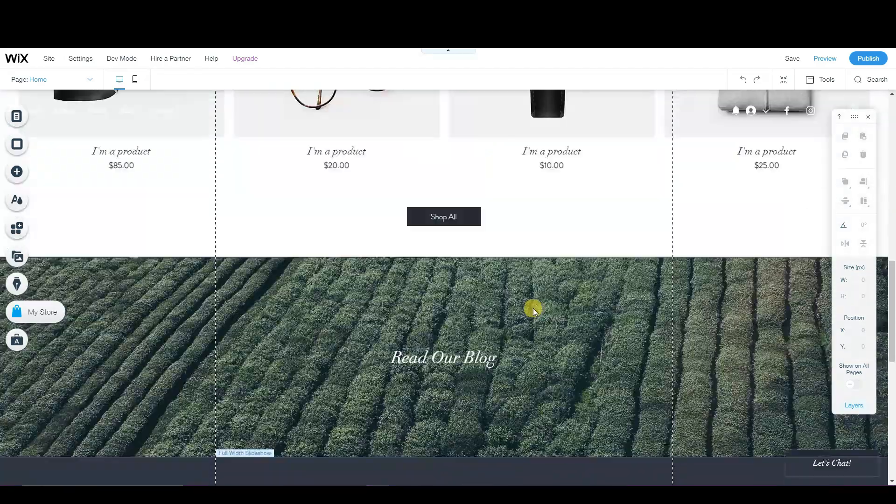
pyautogui.scroll(8, 533, 307)
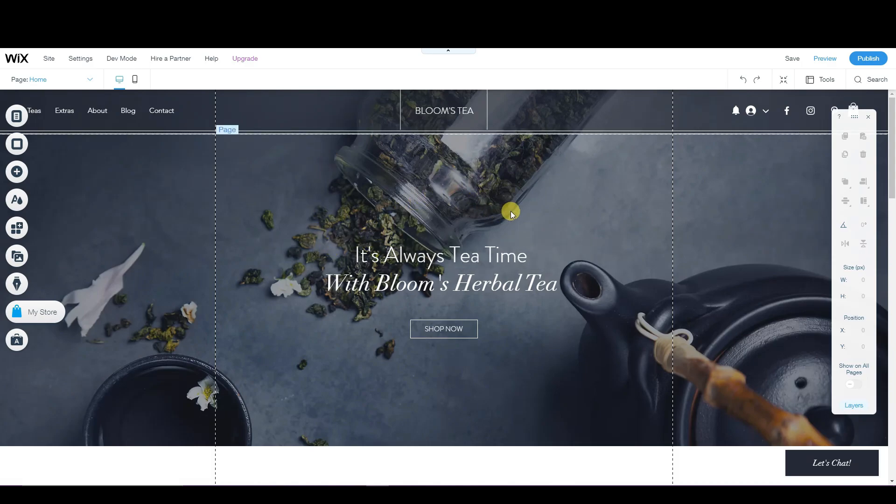
pyautogui.scroll(-2, 511, 211)
pyautogui.scroll(2, 511, 211)
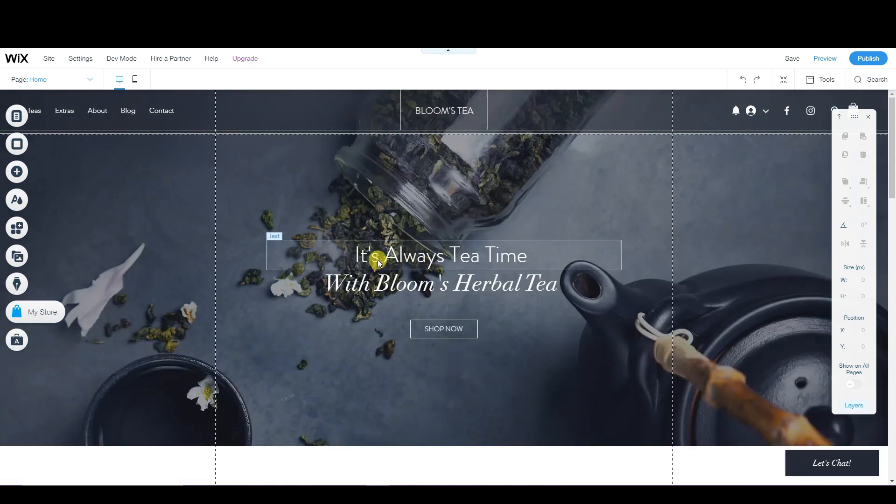
# - Nudge the "It's Always Tea Time" headline to about X 111, Y 321 and move the Shop Now button to about X 400, Y 558
pyautogui.moveTo(390, 254)
pyautogui.mouseDown()
pyautogui.moveTo(399, 184)
pyautogui.moveTo(404, 246)
pyautogui.mouseUp()
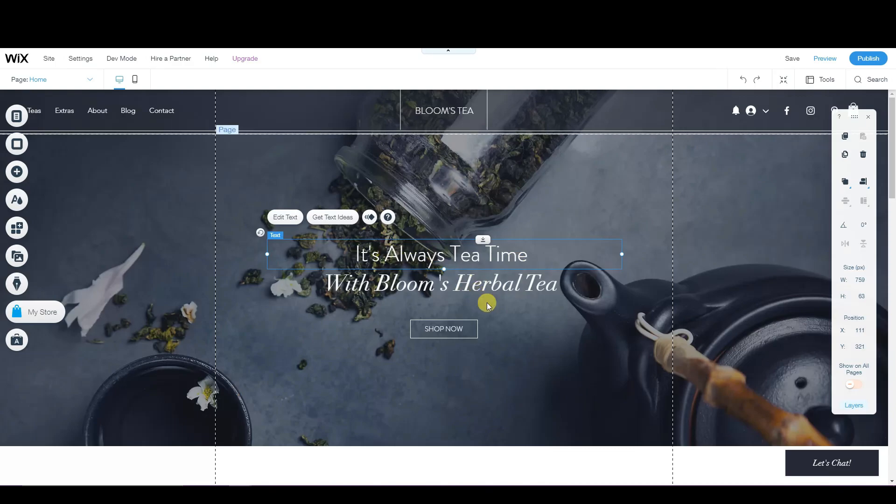
pyautogui.scroll(-5, 563, 323)
pyautogui.scroll(3, 537, 299)
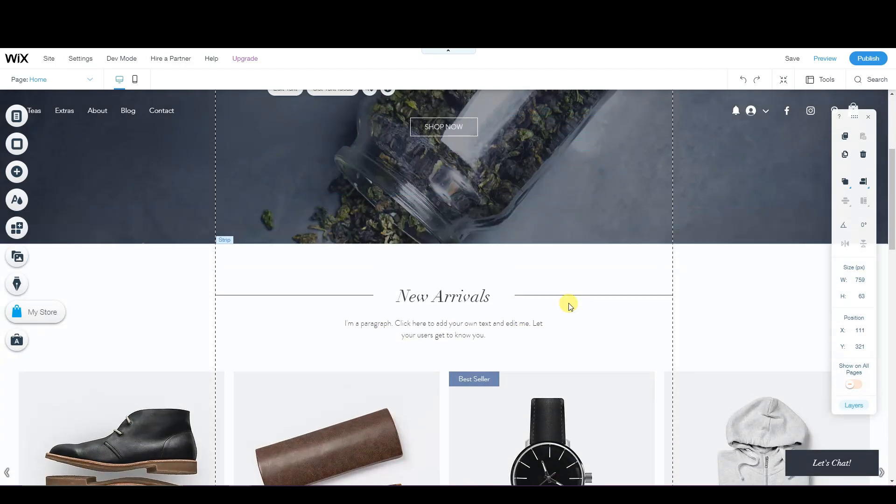
pyautogui.scroll(1, 498, 290)
pyautogui.scroll(-1, 508, 292)
pyautogui.scroll(2, 467, 270)
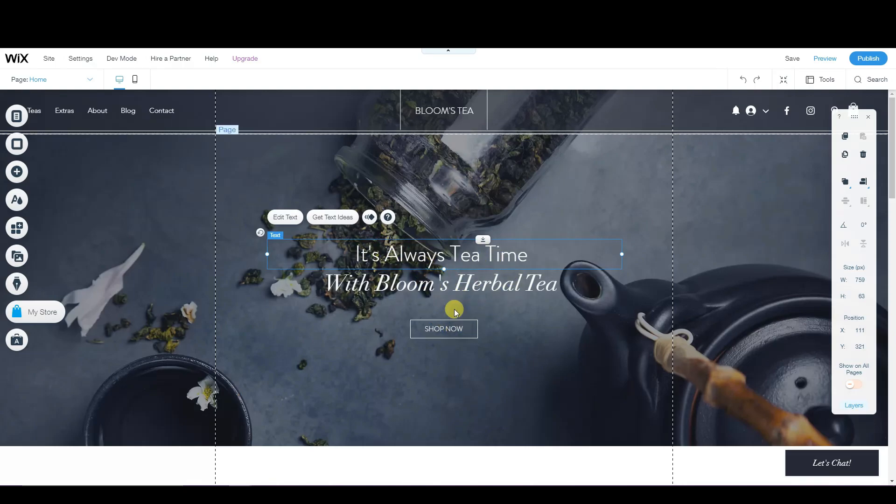
pyautogui.moveTo(447, 334); pyautogui.dragTo(323, 398)
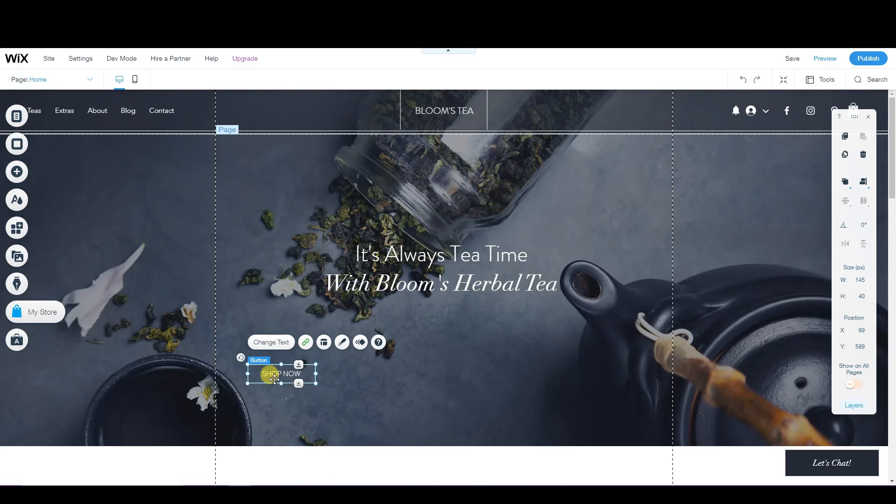
pyautogui.moveTo(275, 379); pyautogui.dragTo(427, 359)
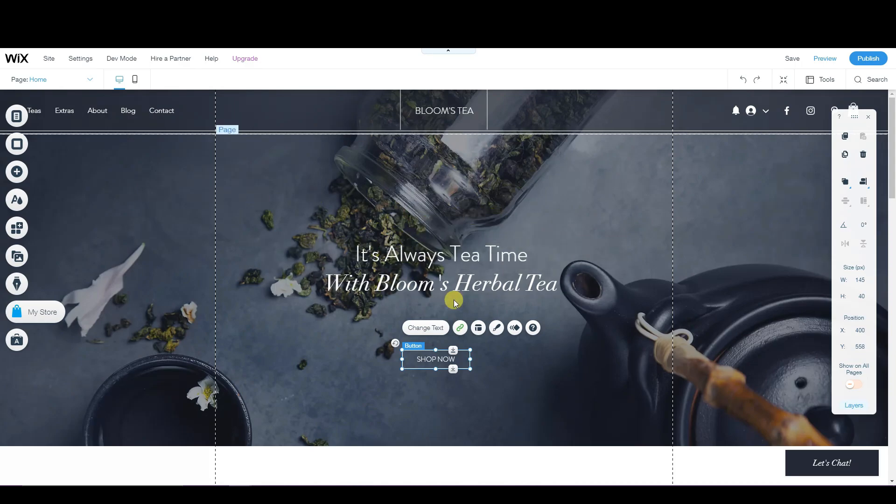
# - Check the home page's mobile layout and return to the desktop version
pyautogui.click(135, 81)
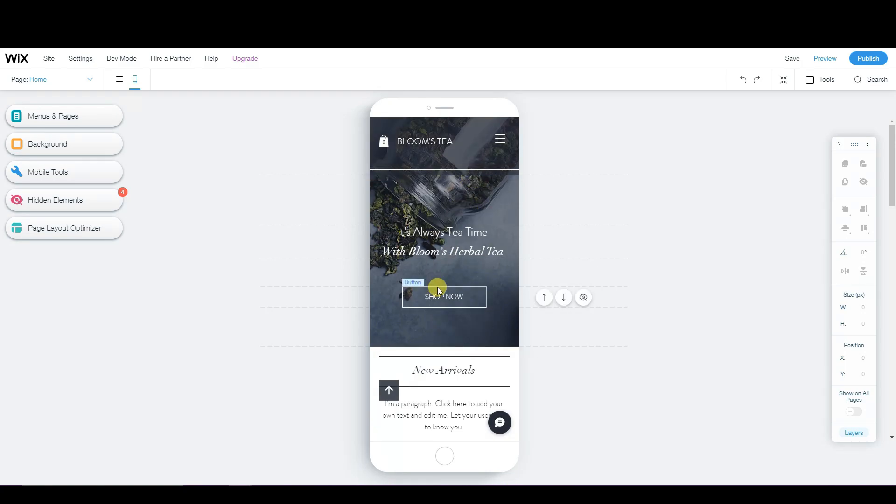
pyautogui.click(117, 83)
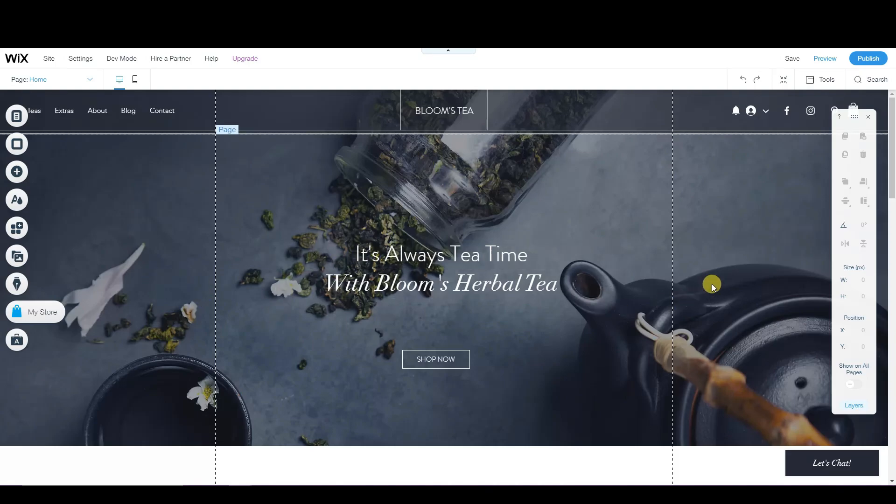
# - Upload home page header.jpg from the computer and set it as the home page's background image
pyautogui.click(704, 268)
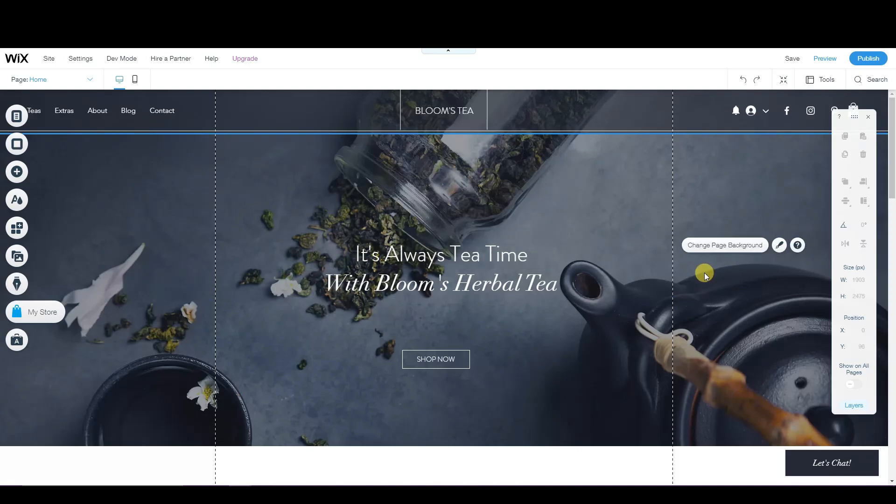
pyautogui.click(715, 299)
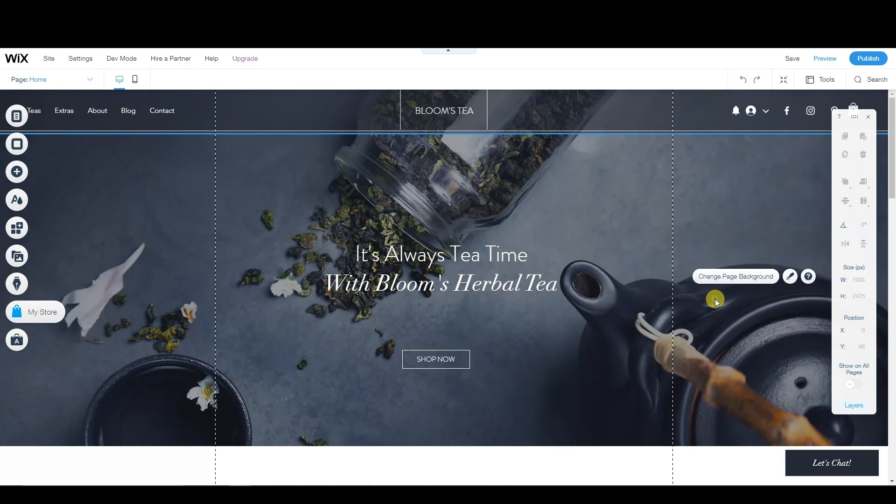
pyautogui.click(736, 280)
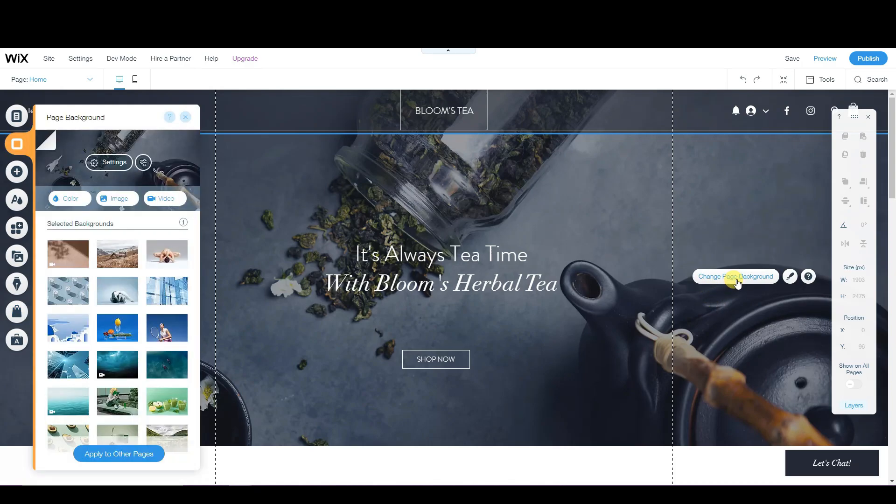
pyautogui.scroll(-1, 100, 243)
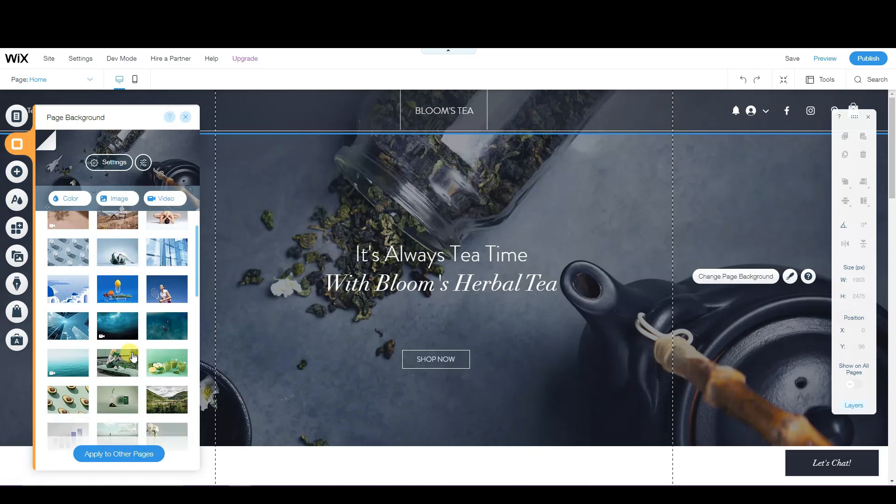
pyautogui.scroll(1, 101, 284)
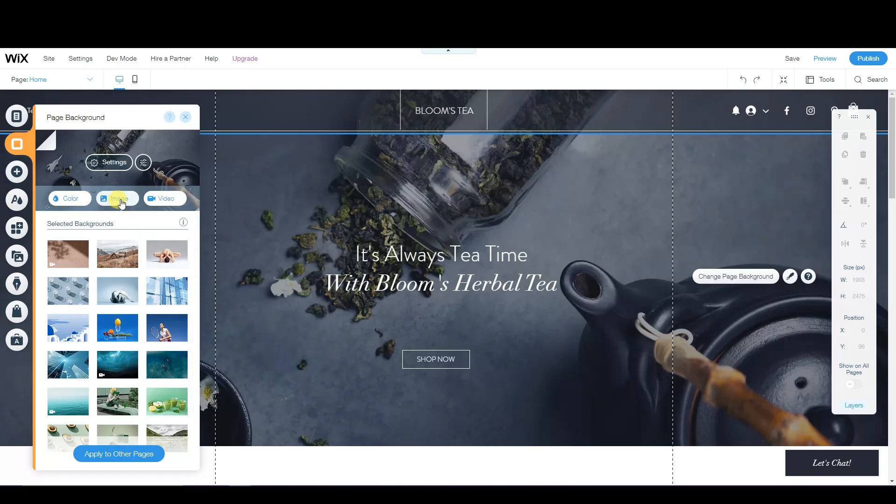
pyautogui.click(121, 203)
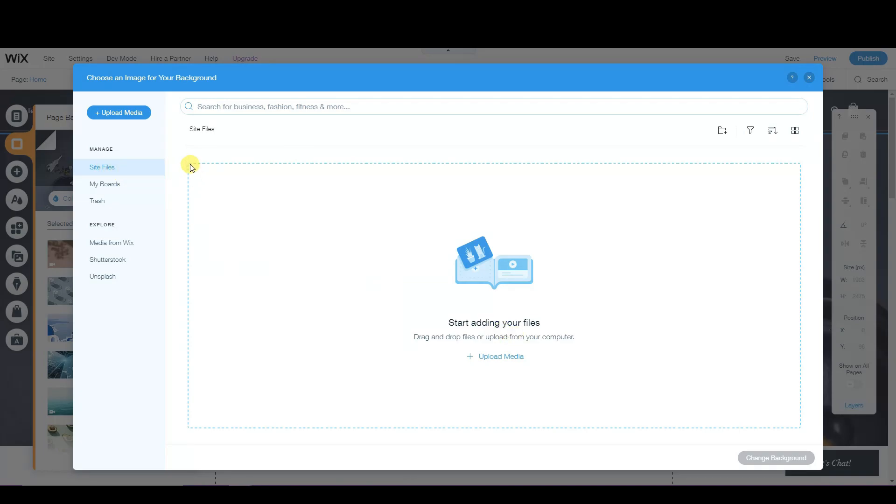
pyautogui.click(503, 364)
pyautogui.click(501, 363)
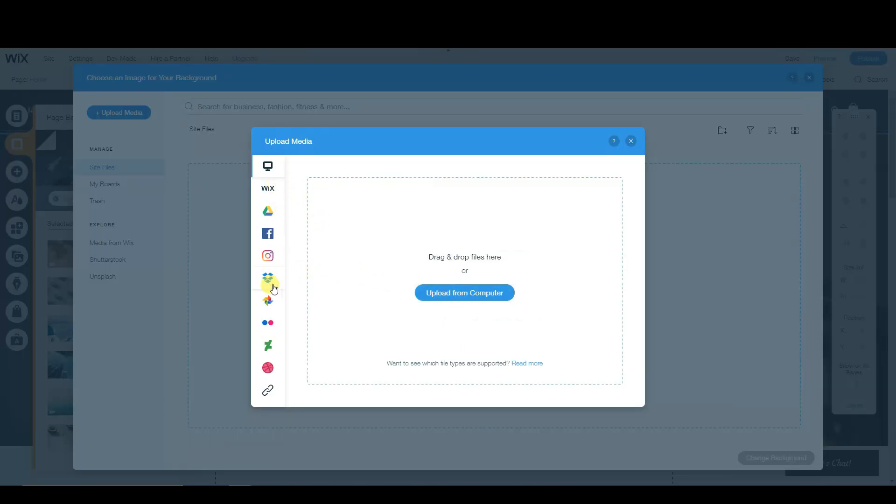
pyautogui.moveTo(282, 234)
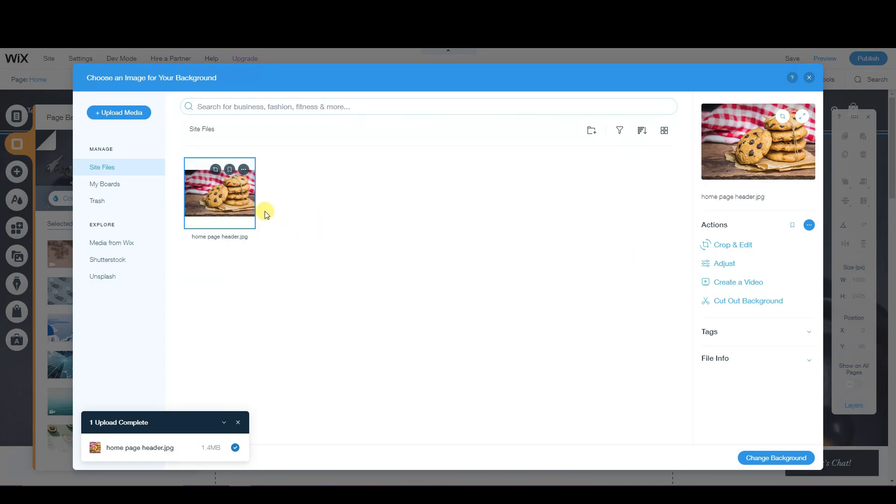
pyautogui.click(788, 456)
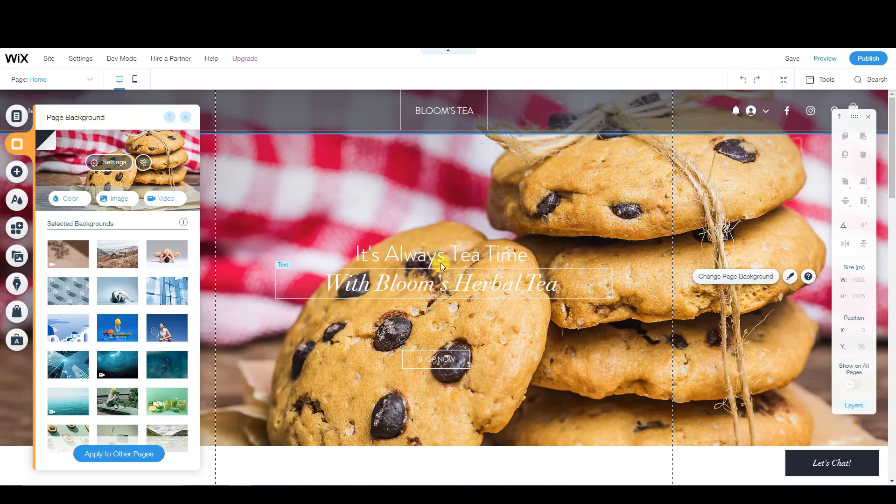
# - Open home page header.jpg from the site files in Photo Studio's Adjust settings
pyautogui.scroll(-3, 715, 315)
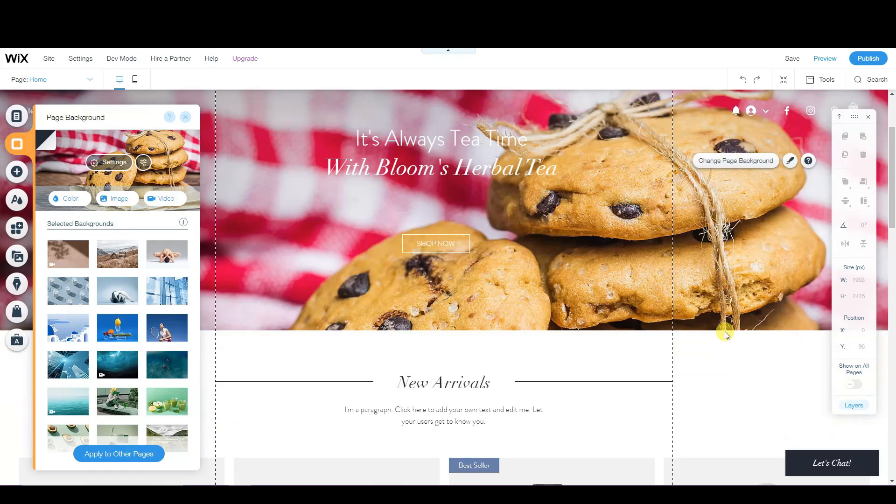
pyautogui.scroll(3, 723, 332)
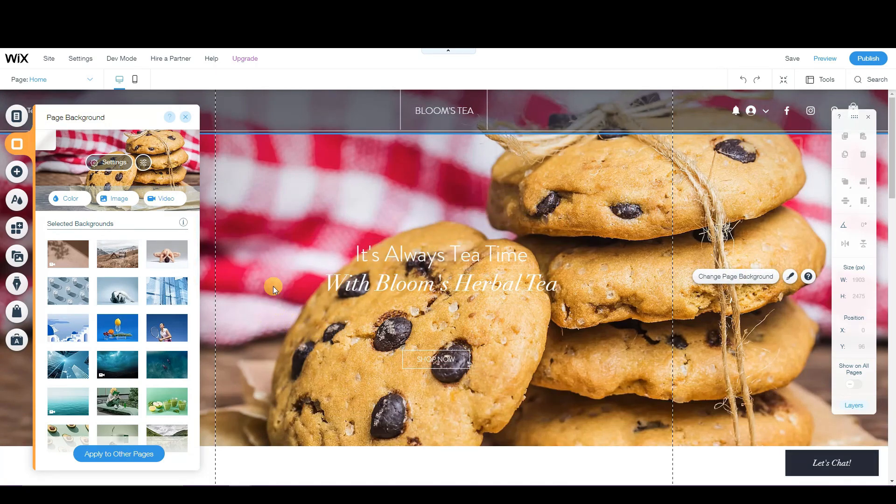
pyautogui.click(118, 202)
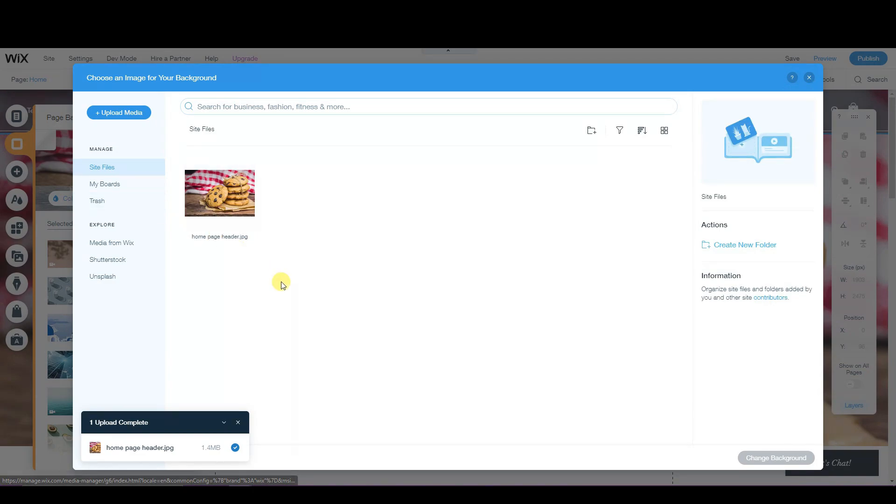
pyautogui.click(230, 205)
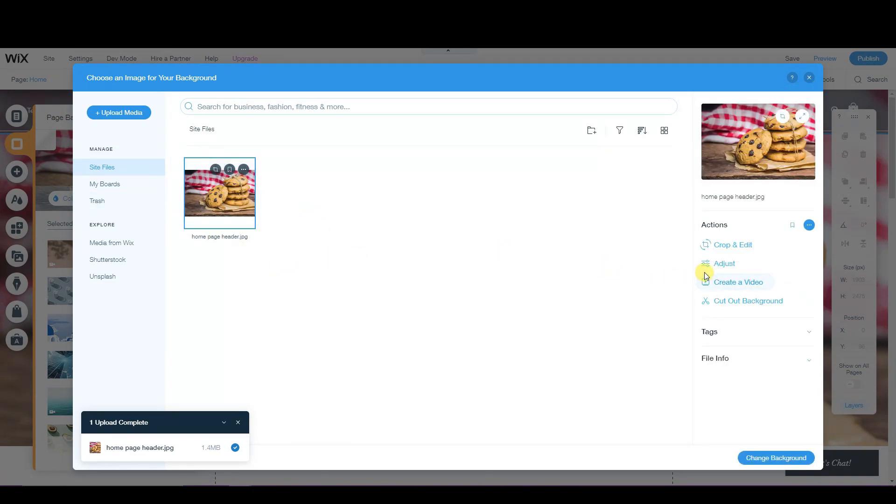
pyautogui.click(723, 266)
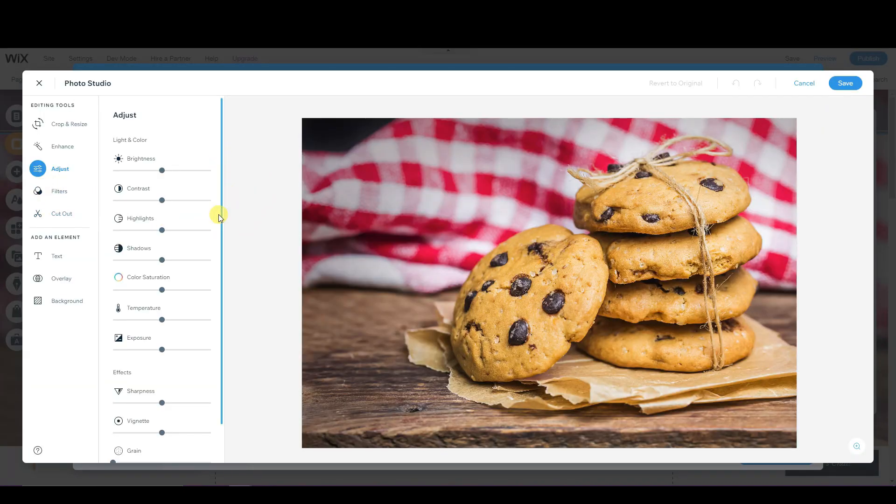
pyautogui.scroll(-2, 212, 219)
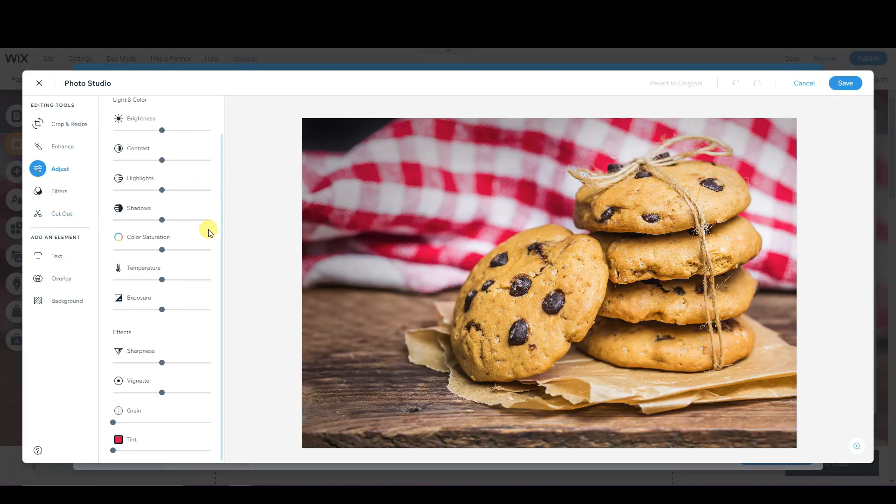
# - Give the cookie image a #000000 tint at maximum strength, save it and use the edited copy as the page background
pyautogui.click(119, 441)
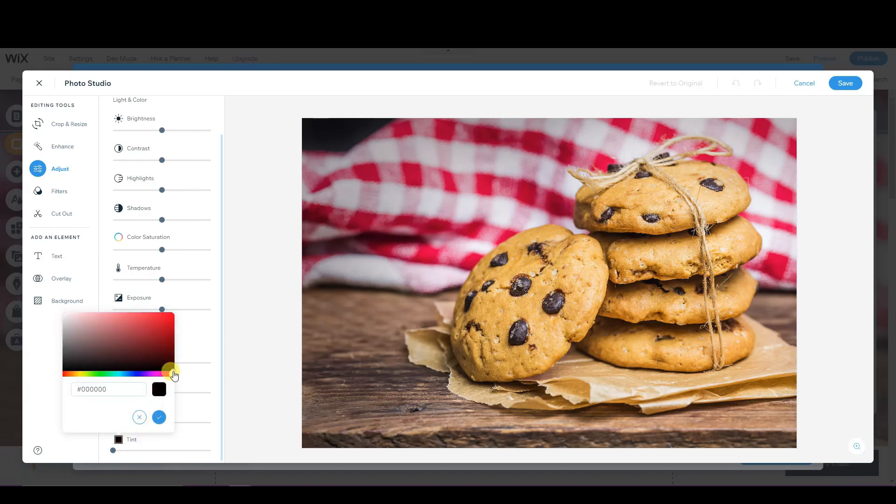
pyautogui.click(159, 418)
pyautogui.click(113, 451)
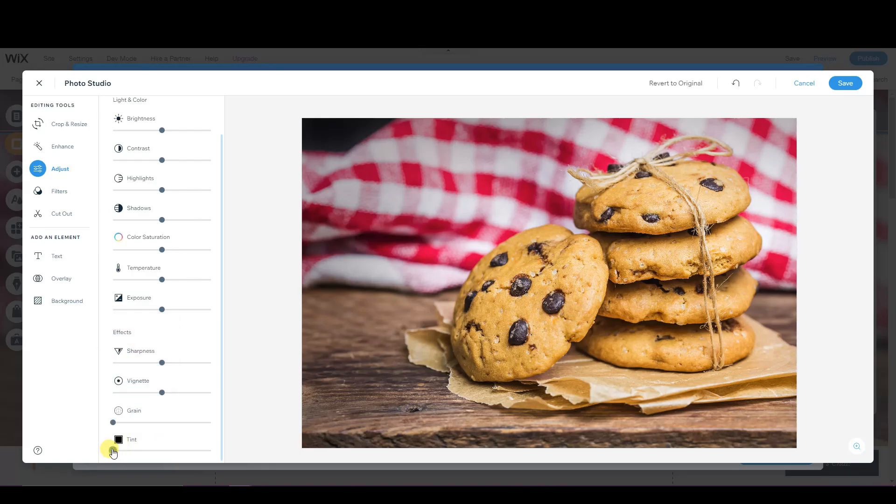
pyautogui.moveTo(113, 450); pyautogui.dragTo(232, 457)
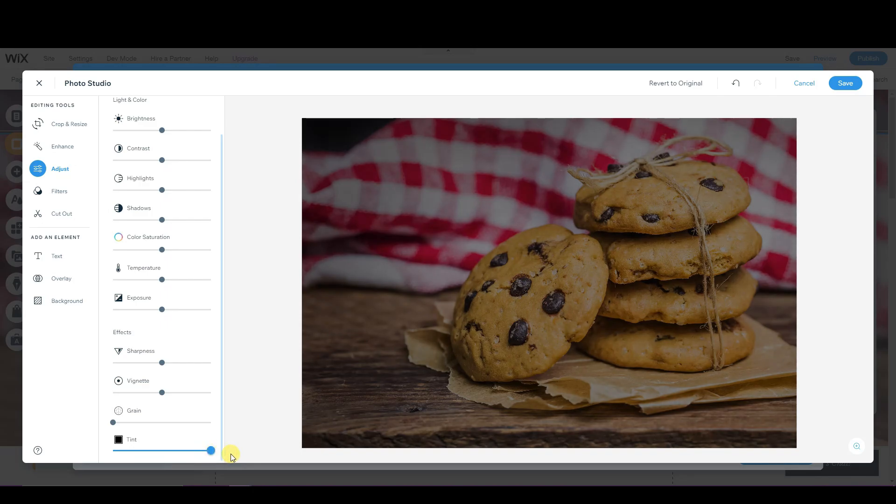
pyautogui.click(847, 84)
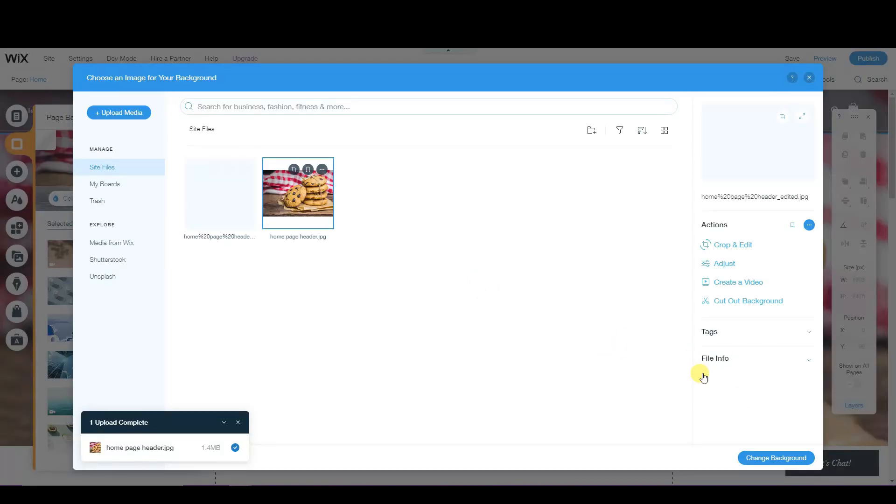
pyautogui.click(777, 457)
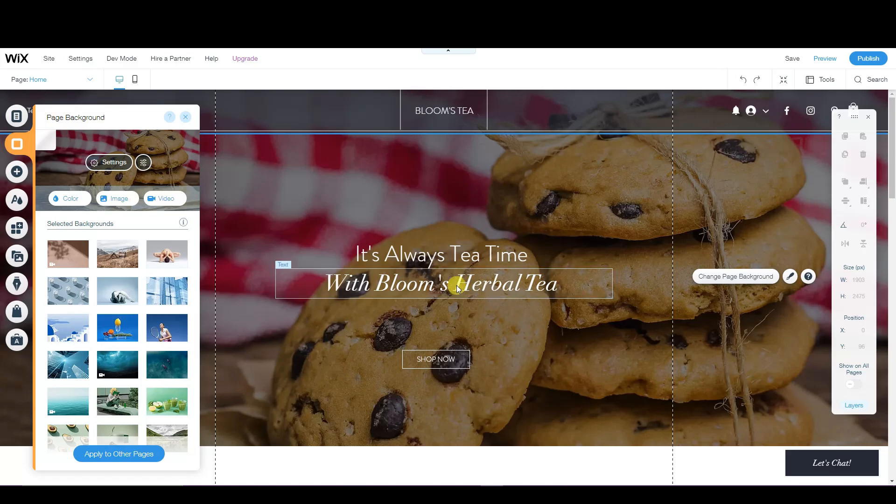
# - Replace the "It's Always Tea Time" headline with "Welcome To Jake's Cookie Shop"
pyautogui.click(418, 262)
pyautogui.doubleClick(439, 254)
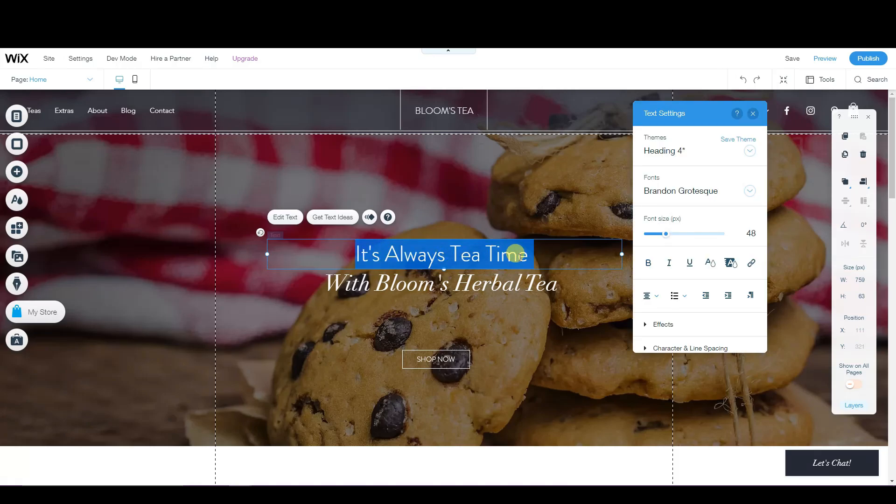
pyautogui.write('Welcome To Jak')
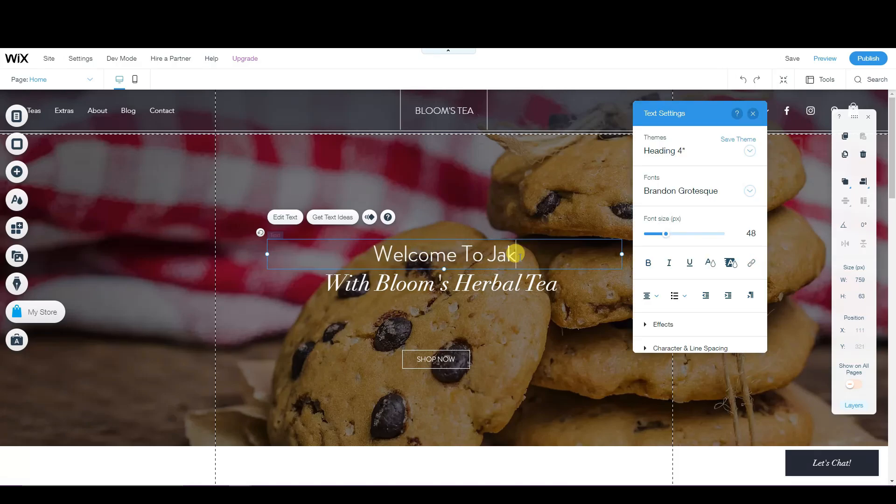
pyautogui.write("e's Cookie")
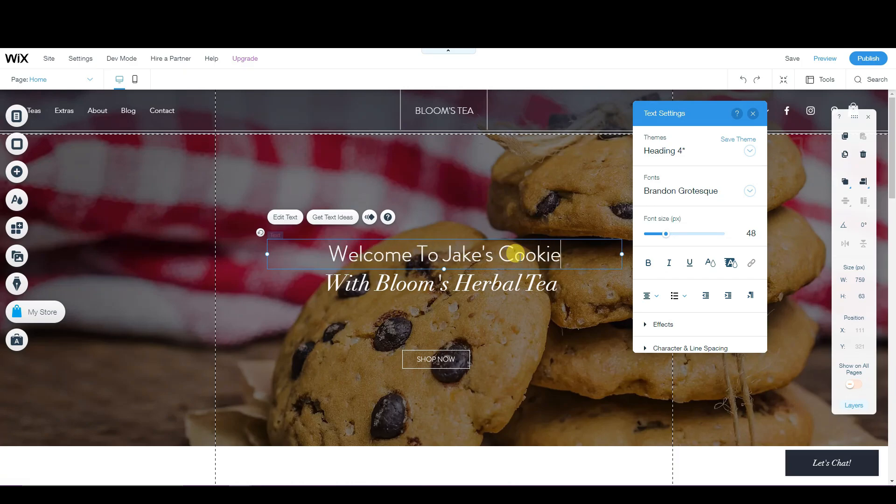
pyautogui.write(' Shop')
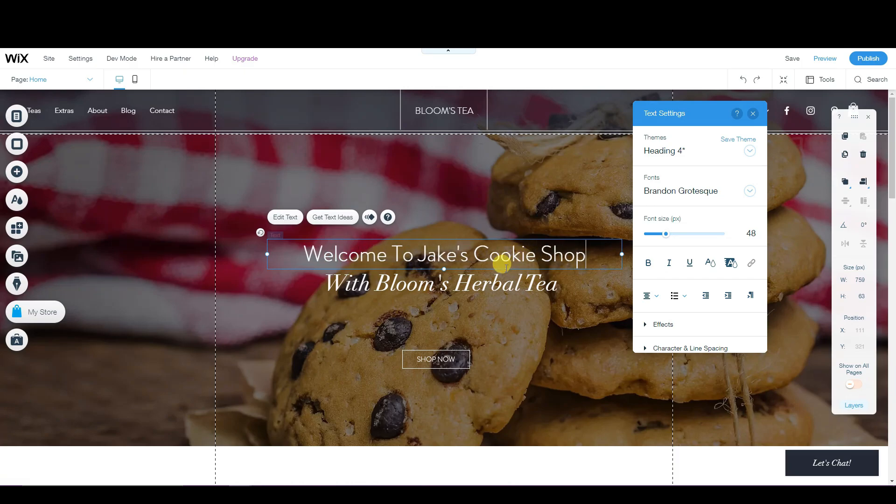
# - Replace the "With Bloom's Herbal Tea" subtitle with "Freshly Bakes Cookies Since 2000"
pyautogui.click(467, 280)
pyautogui.doubleClick(336, 282)
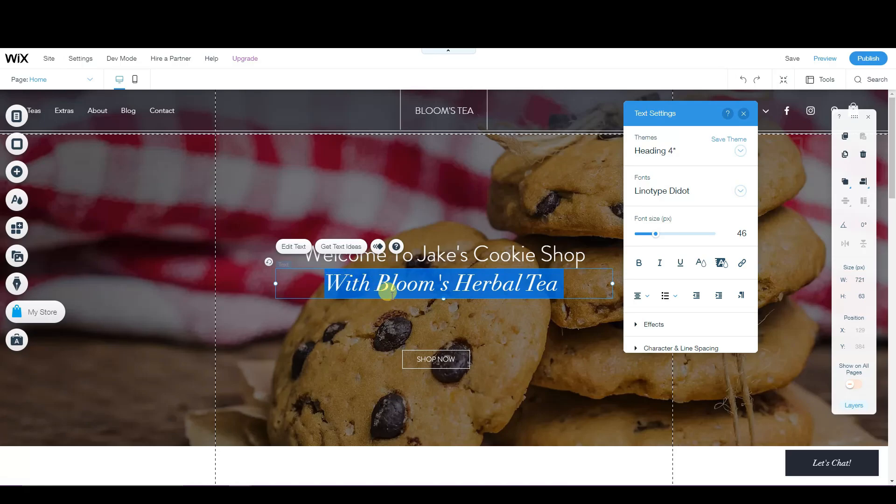
pyautogui.write('Freshly Bakes Cookies Since 2000')
pyautogui.click(444, 336)
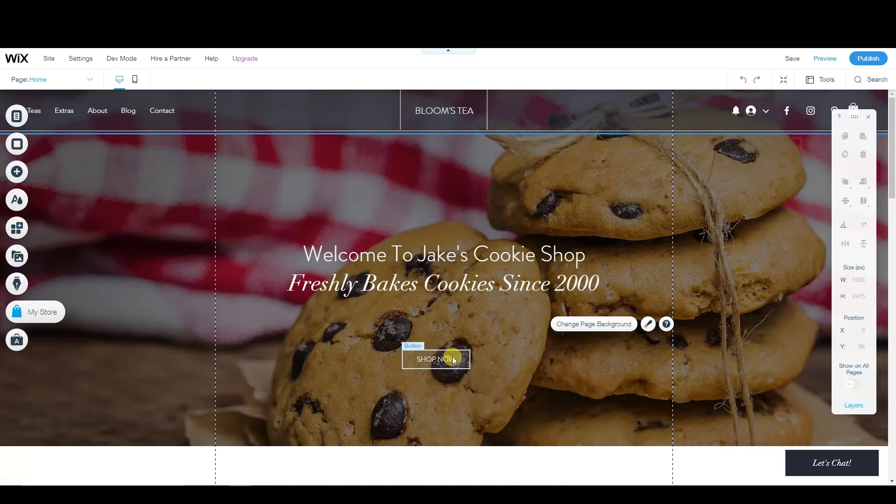
# - Enlarge the SHOP NOW button below the subtitle to about 260 by 71 px
pyautogui.click(461, 360)
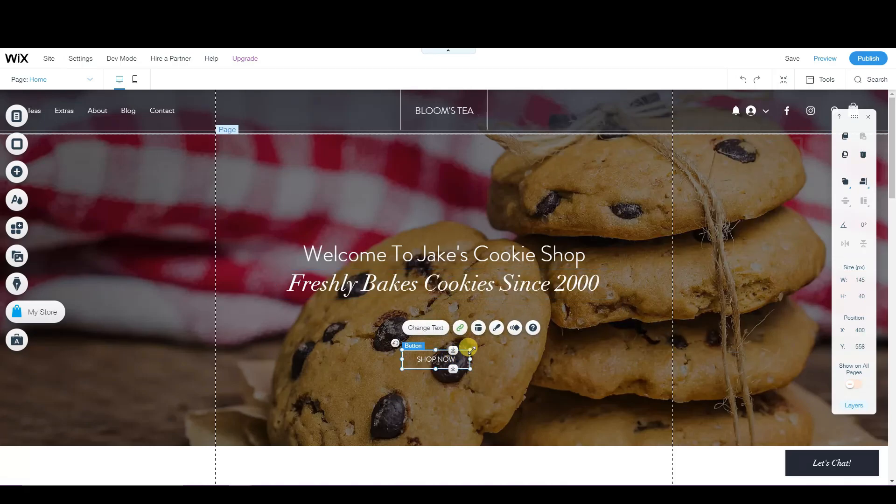
pyautogui.moveTo(470, 348); pyautogui.dragTo(525, 341)
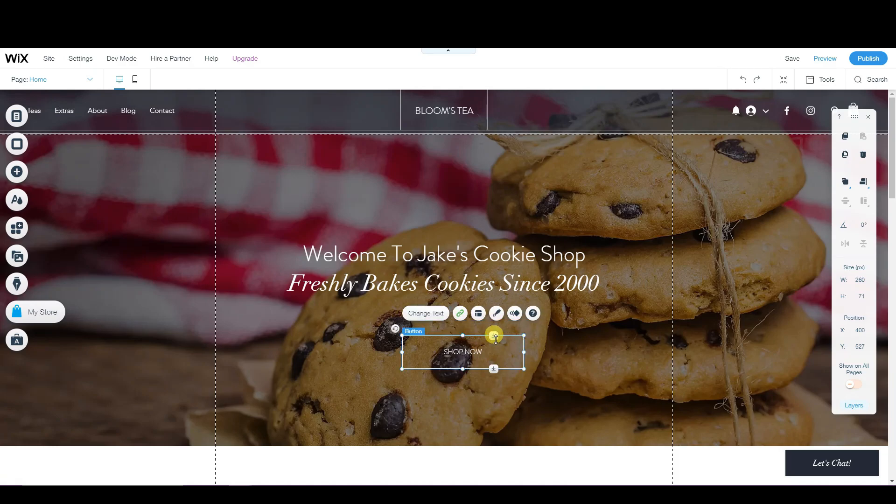
pyautogui.click(675, 366)
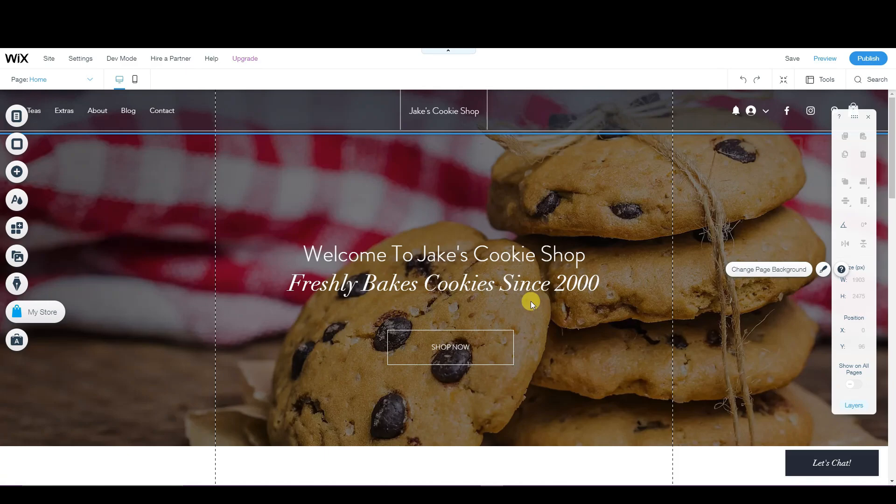
# - Switch to Photoshop, sample the brown of the JAKE'S COOKIES lettering and open the foreground color's hex code for copying
pyautogui.click(473, 493)
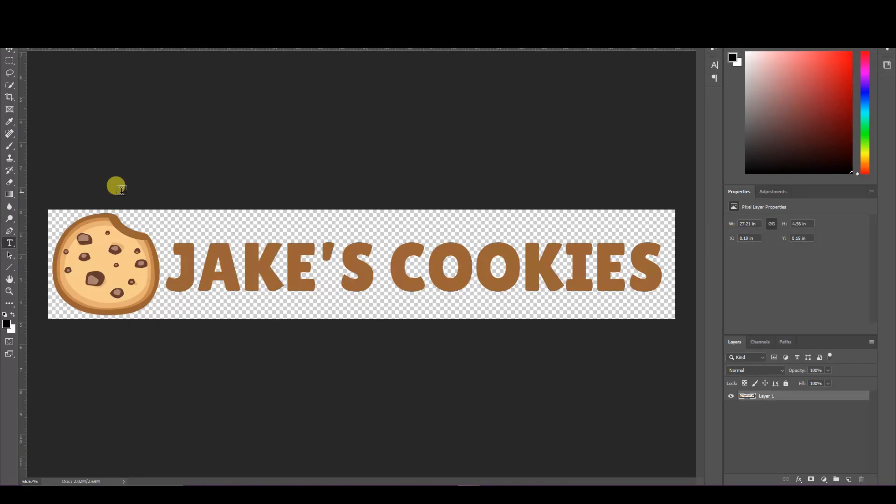
pyautogui.click(10, 122)
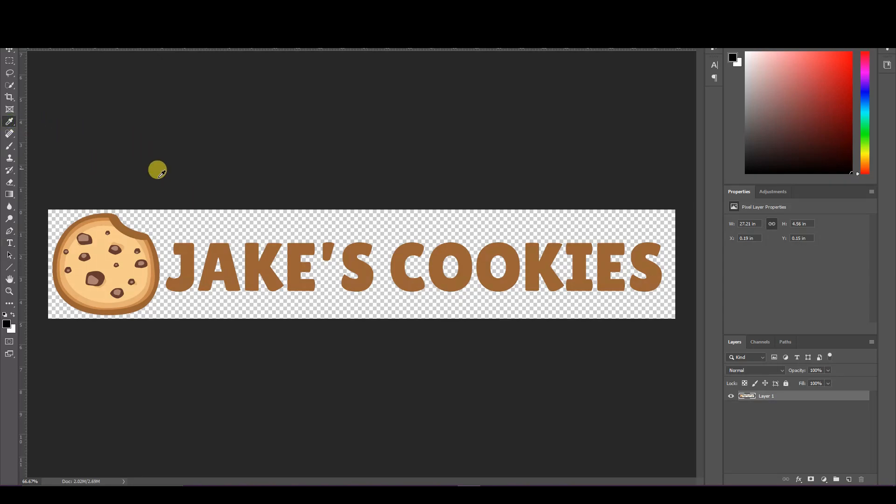
pyautogui.click(259, 262)
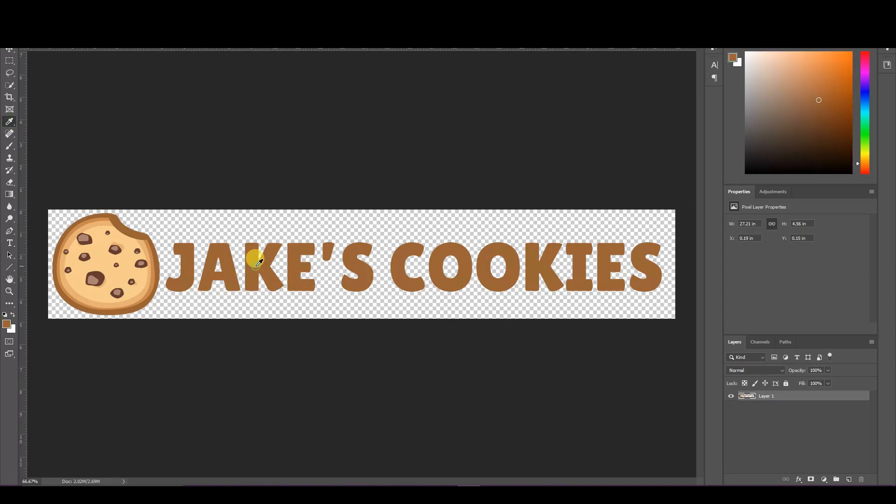
pyautogui.click(6, 324)
pyautogui.click(766, 252)
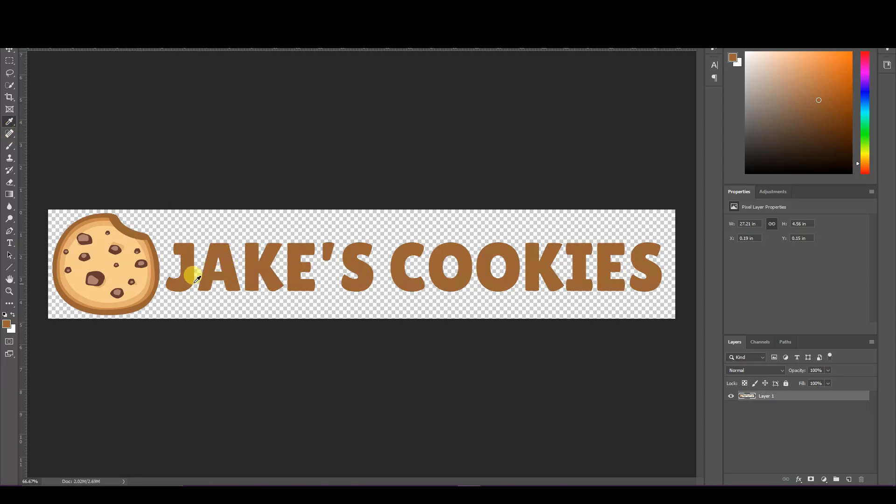
pyautogui.click(7, 323)
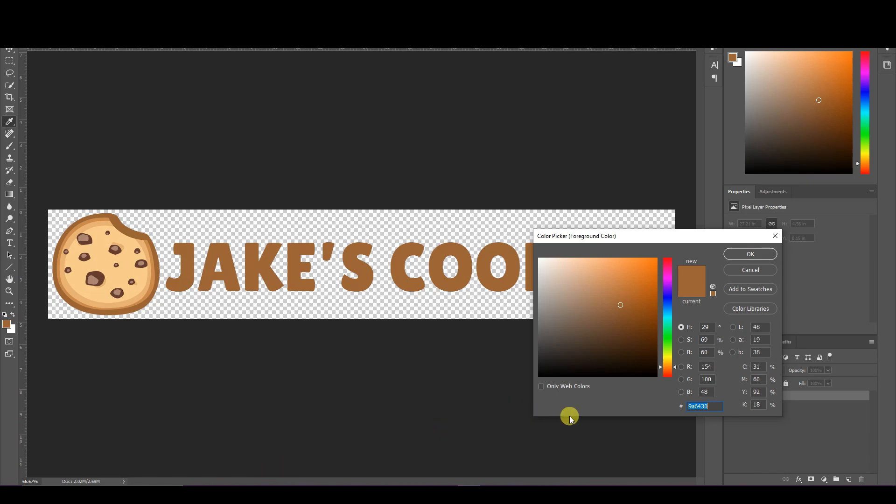
# - Return to the Wix editor and customize the site header's design with the plain solid style offering background fill and border settings
pyautogui.click(240, 493)
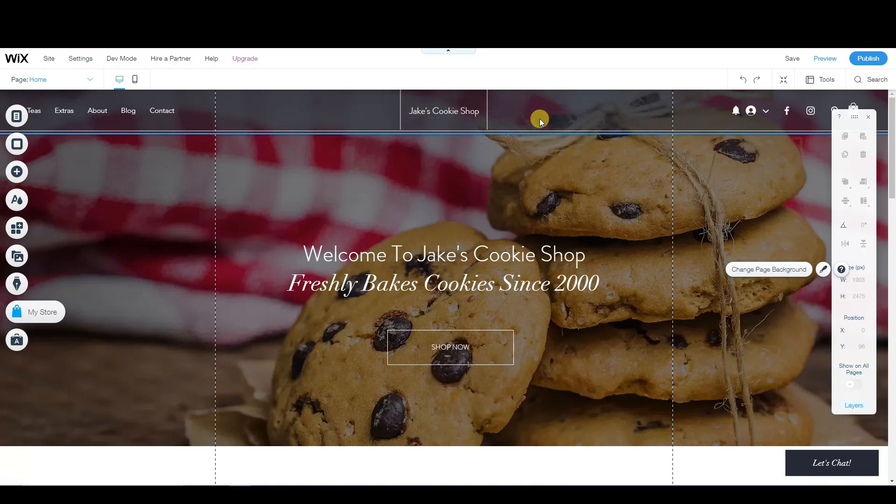
pyautogui.click(590, 111)
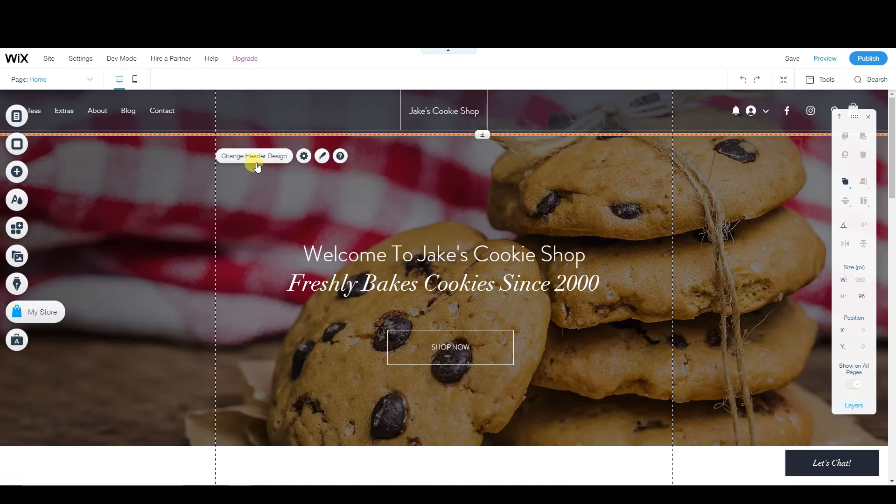
pyautogui.click(253, 159)
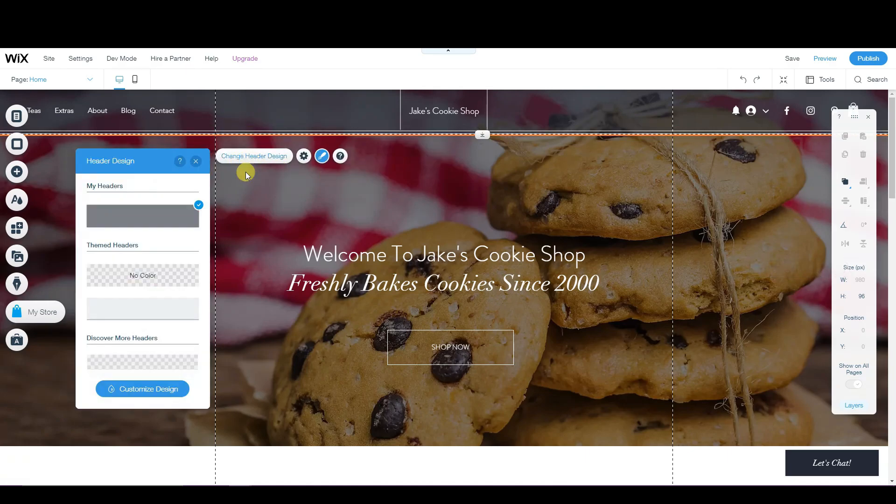
pyautogui.click(141, 389)
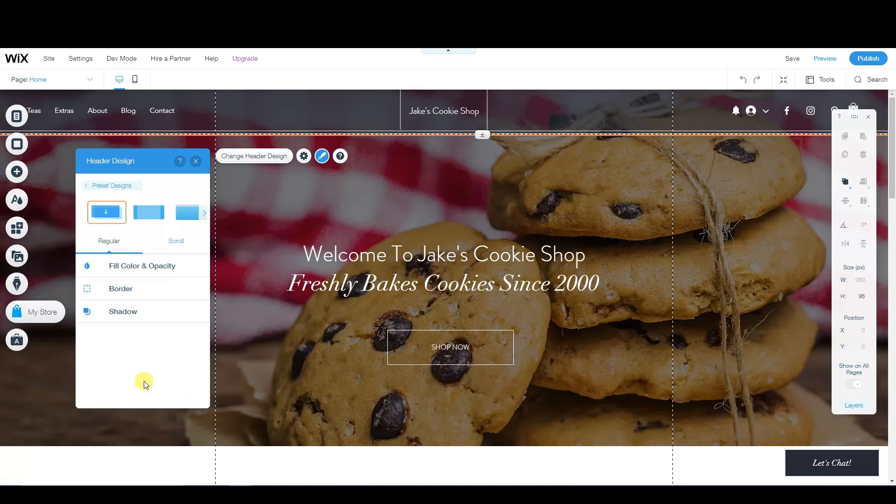
pyautogui.click(205, 214)
pyautogui.click(96, 221)
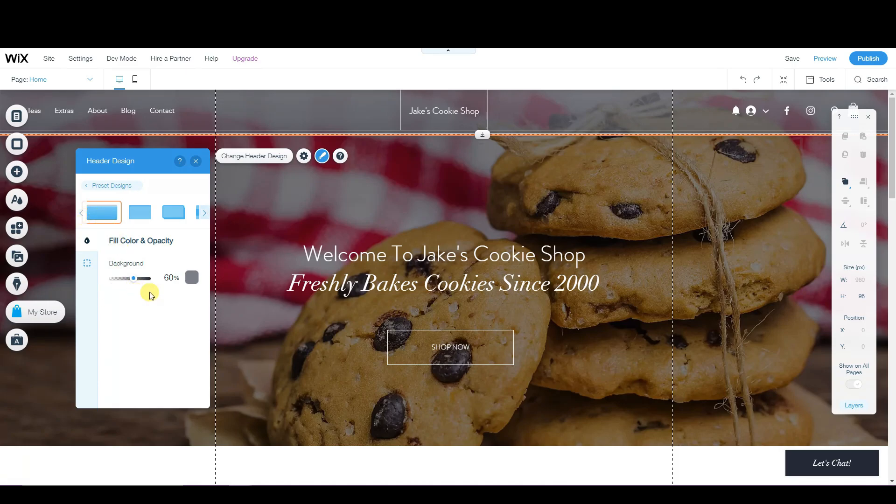
# - Add #9A6430 as a custom color for the header background and set its opacity to 81%
pyautogui.click(191, 278)
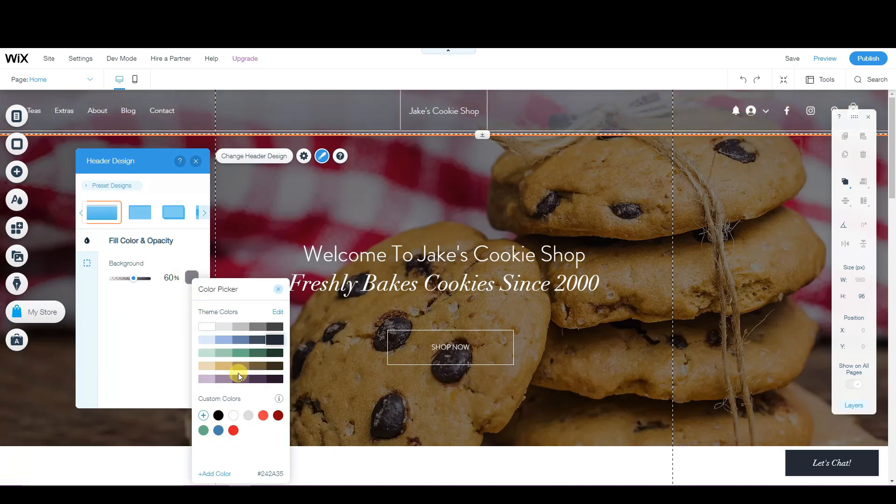
pyautogui.click(203, 416)
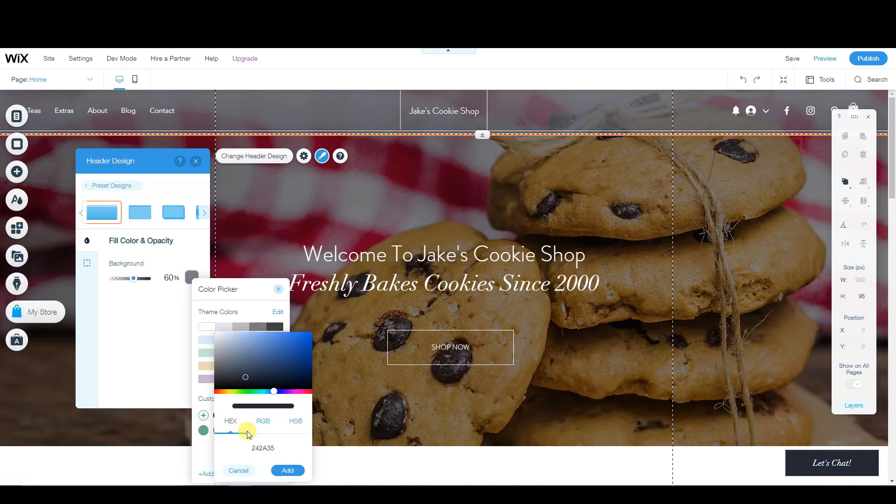
pyautogui.click(275, 448)
pyautogui.click(273, 449)
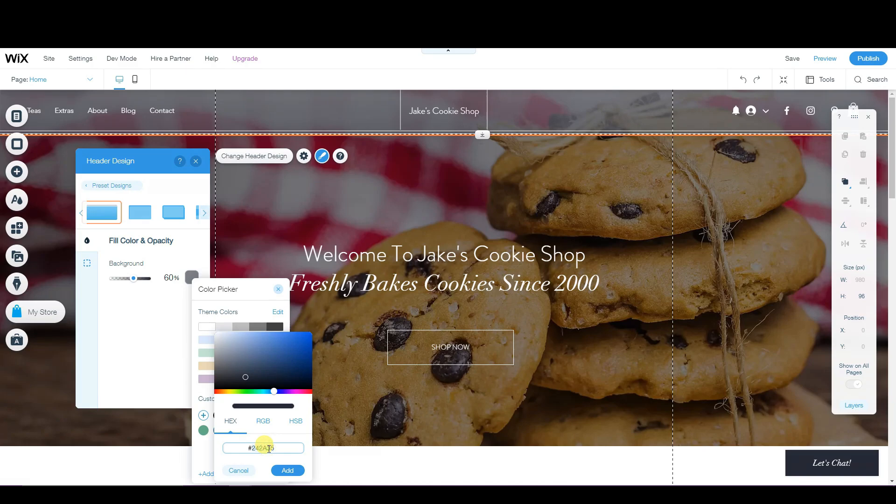
pyautogui.press('BackSpace')
pyautogui.write('9a6430')
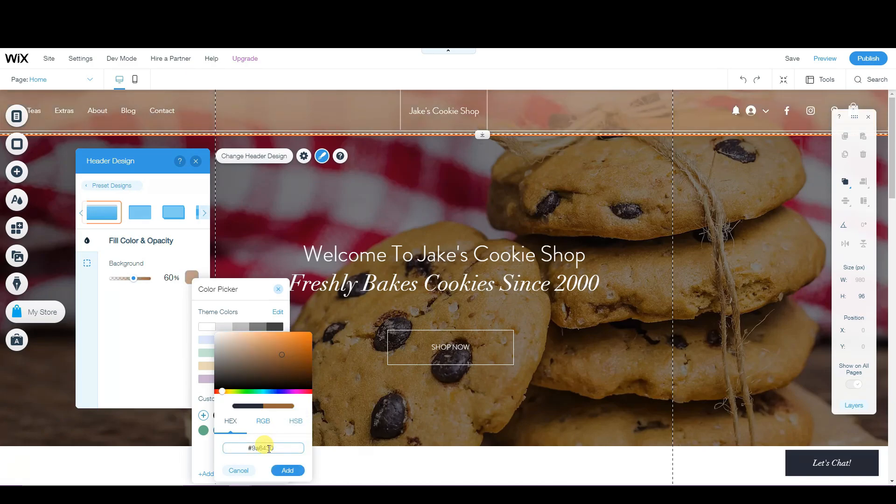
pyautogui.click(286, 470)
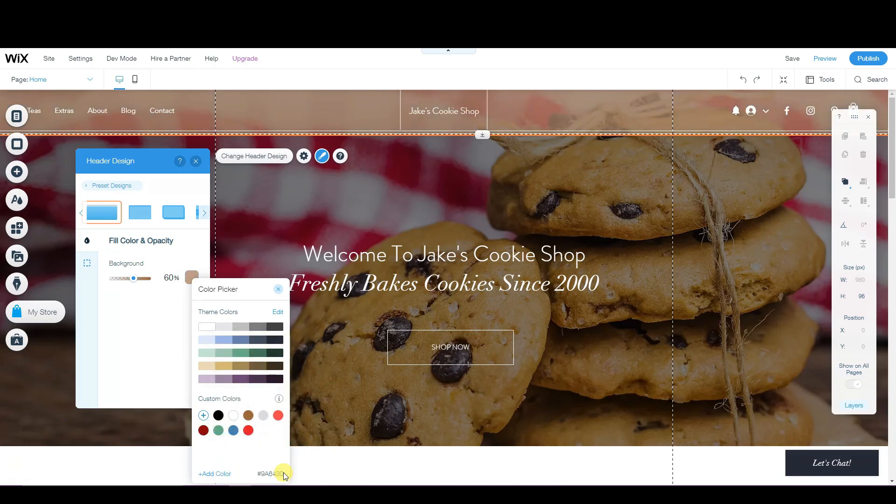
pyautogui.click(165, 318)
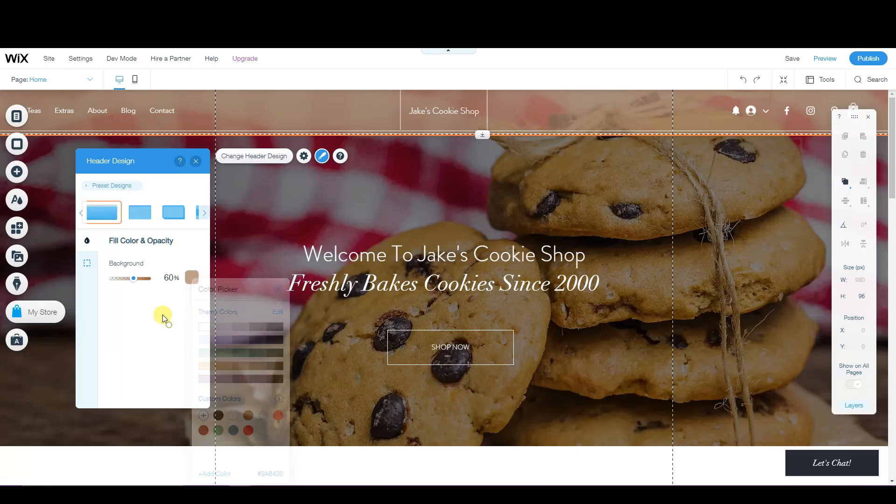
pyautogui.moveTo(132, 282); pyautogui.dragTo(135, 289)
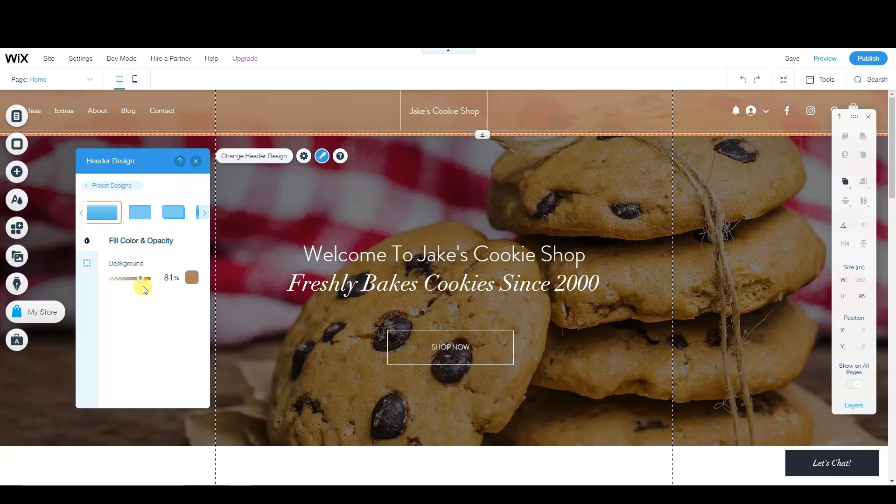
pyautogui.click(189, 422)
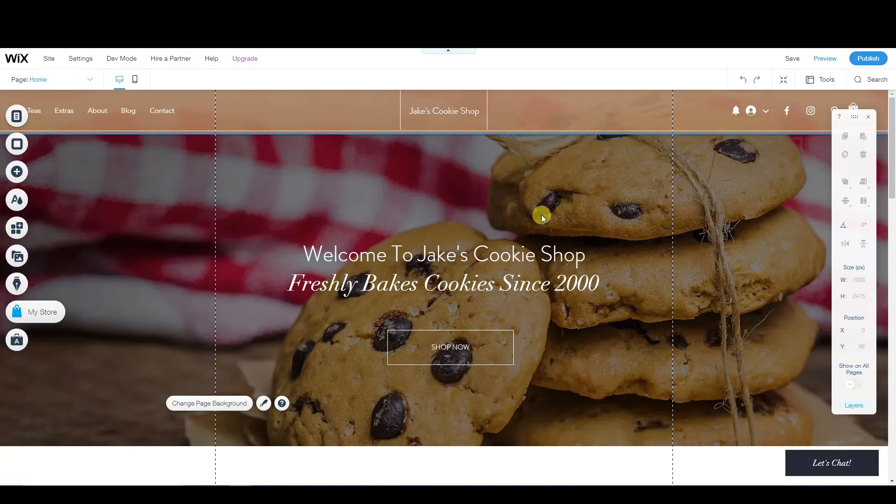
# - Replace the "New Arrivals" heading above the product gallery with "Our Cookies"
pyautogui.scroll(-6, 659, 210)
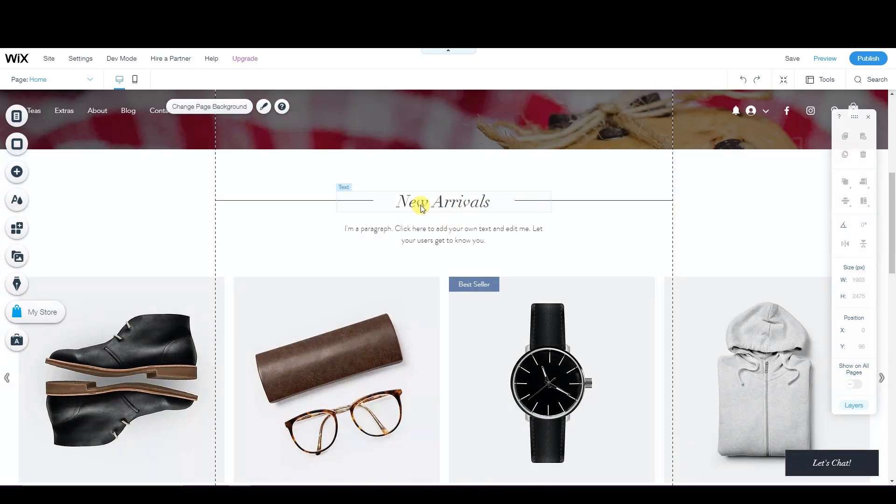
pyautogui.click(480, 233)
pyautogui.scroll(-2, 570, 309)
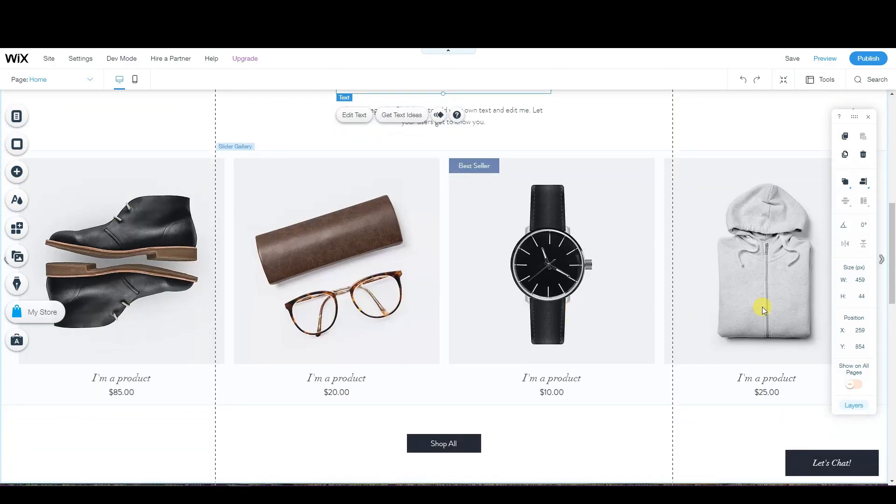
pyautogui.scroll(2, 543, 334)
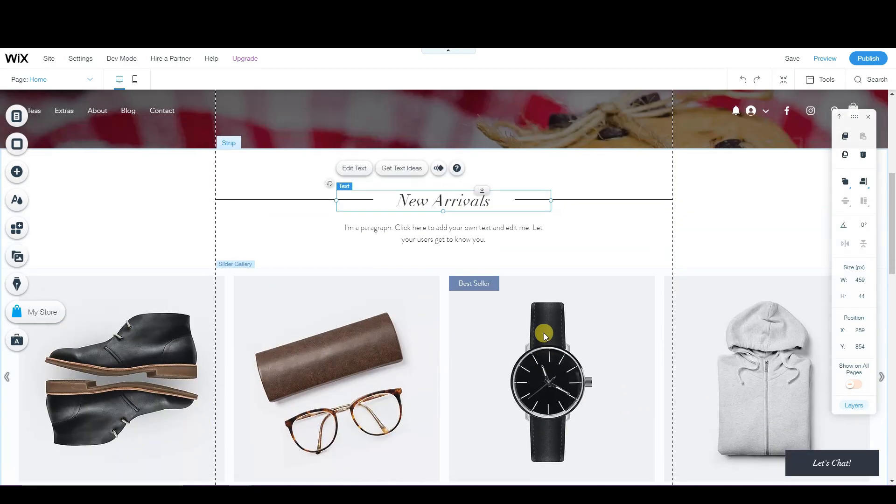
pyautogui.doubleClick(420, 203)
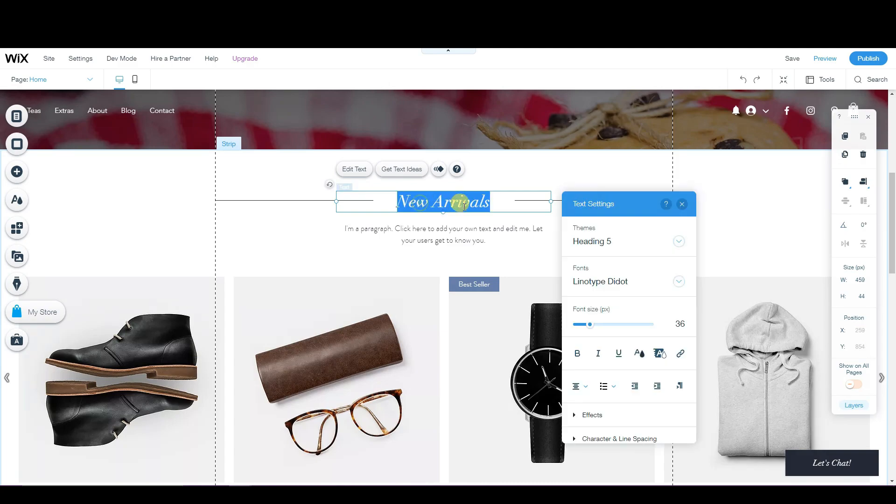
pyautogui.write('Our Col')
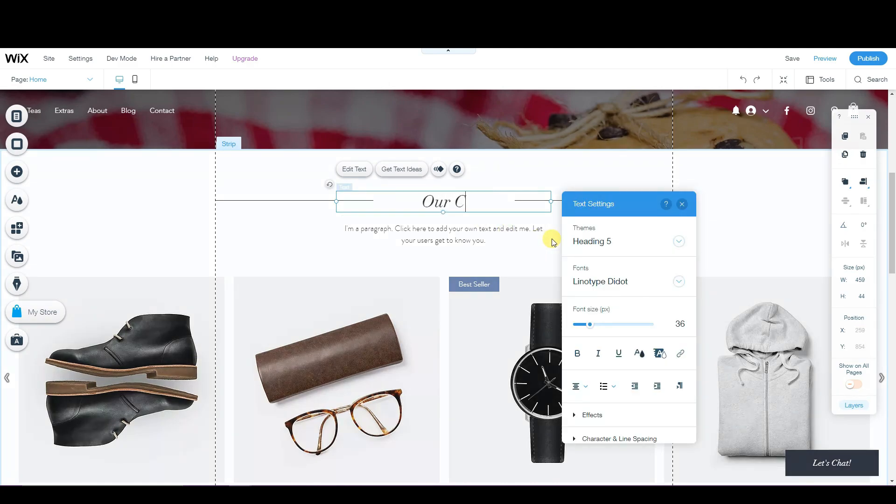
pyautogui.press('BackSpace')
pyautogui.press('BackSpace')
pyautogui.write('ookies')
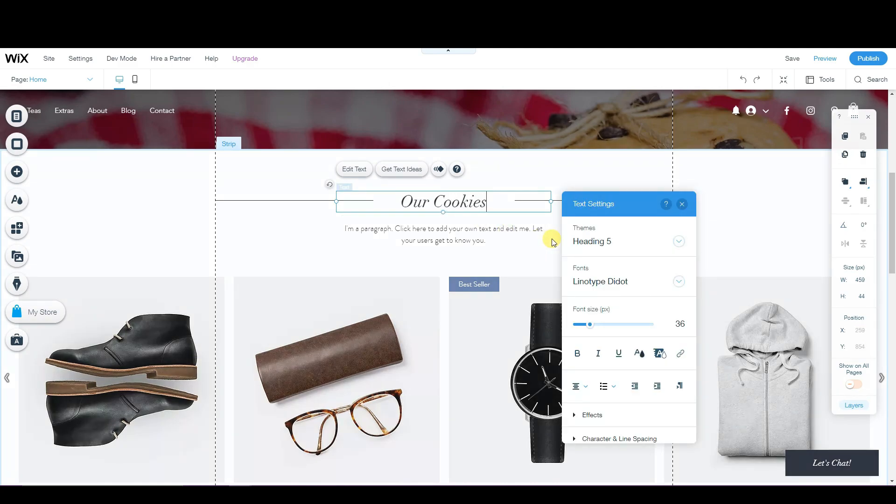
# - Look through the fonts for the paragraph under the Our Cookies heading and set its font size to 18 px
pyautogui.click(467, 233)
pyautogui.doubleClick(468, 233)
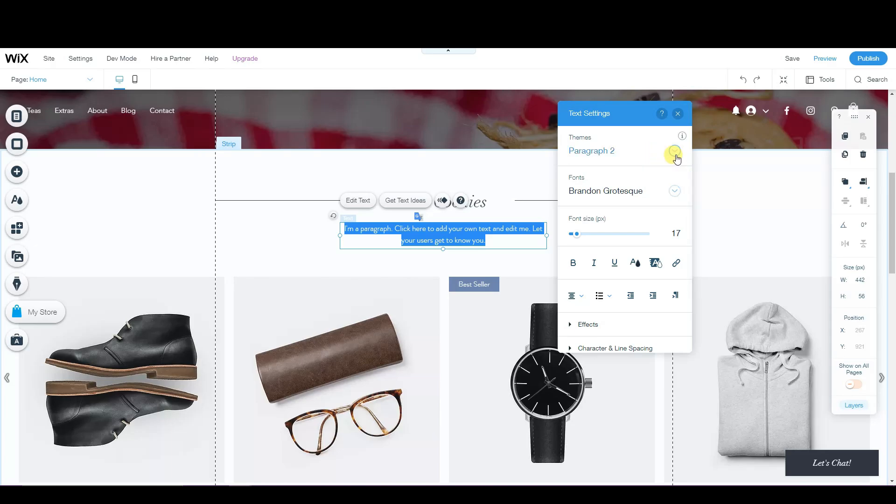
pyautogui.click(674, 192)
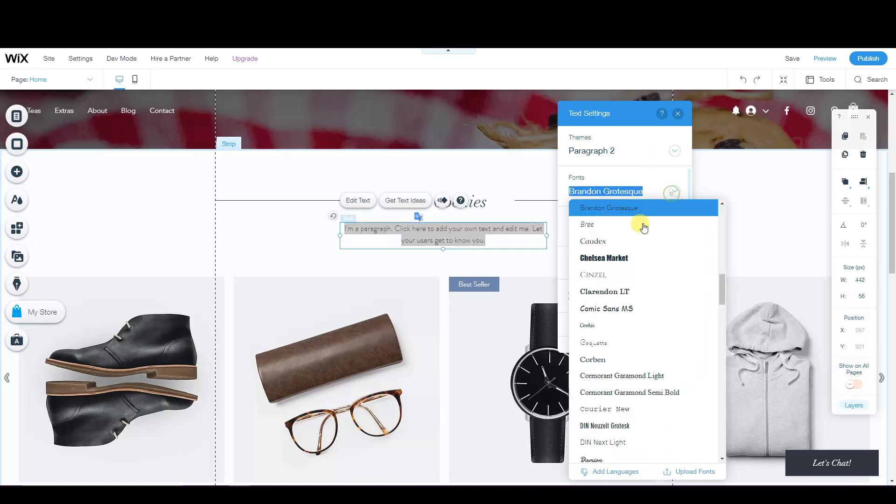
pyautogui.click(681, 195)
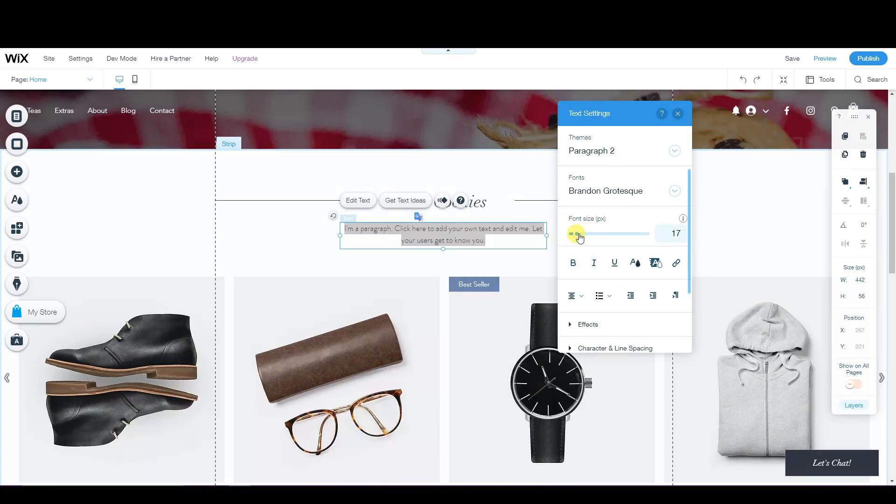
pyautogui.moveTo(577, 234)
pyautogui.mouseDown()
pyautogui.moveTo(587, 237)
pyautogui.moveTo(577, 237)
pyautogui.mouseUp()
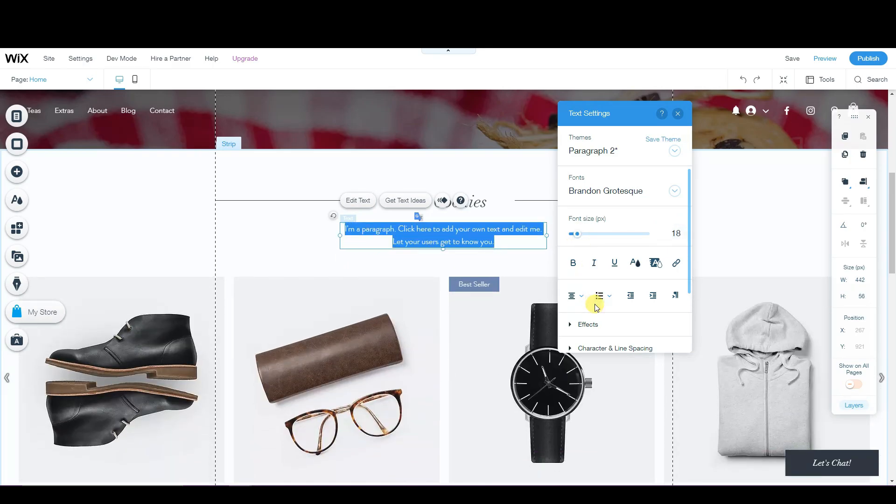
# - Try bold and italic formatting on the paragraph under the Our Cookies heading and remove both again
pyautogui.click(573, 262)
pyautogui.click(594, 262)
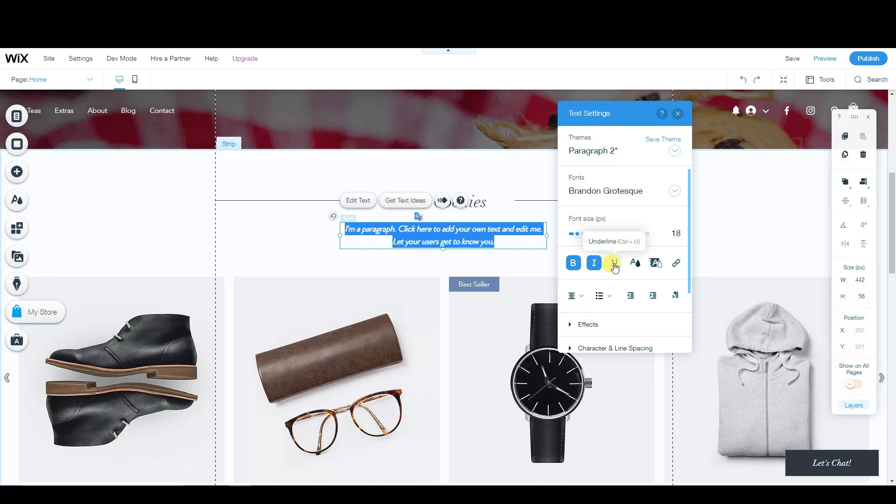
pyautogui.click(596, 266)
pyautogui.click(574, 266)
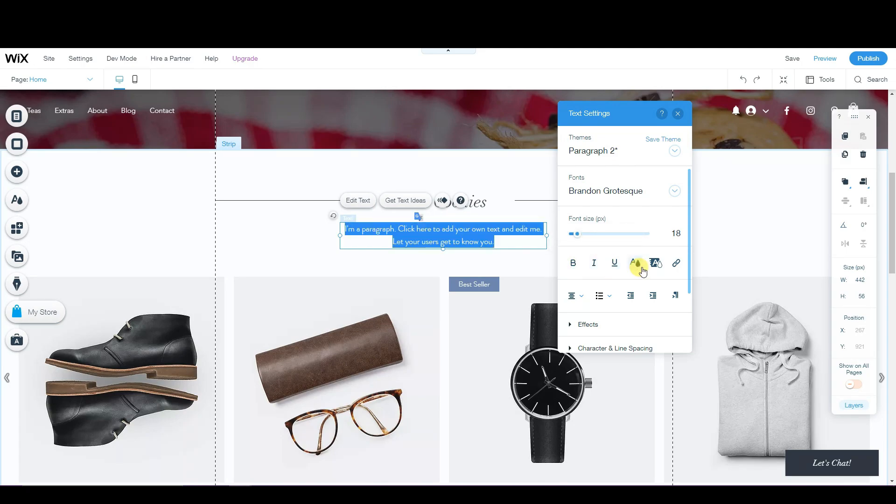
# - Set the text color of the paragraph under the Our Cookies heading to black
pyautogui.click(655, 263)
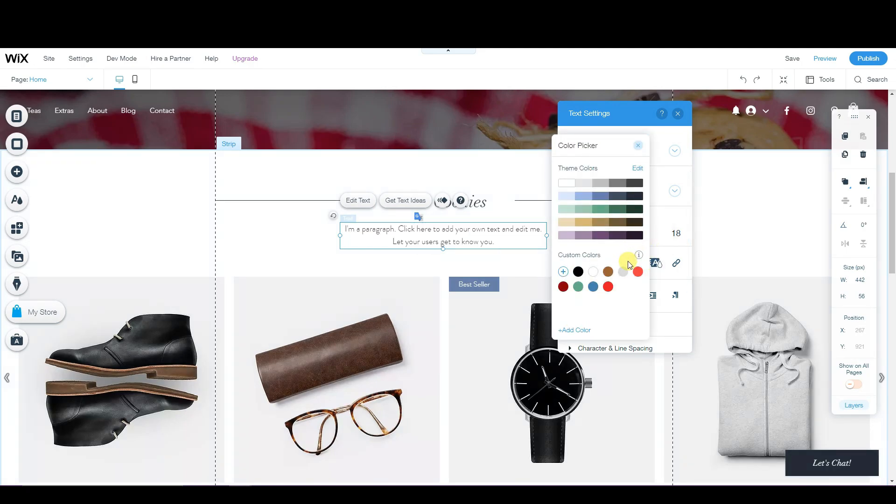
pyautogui.click(670, 256)
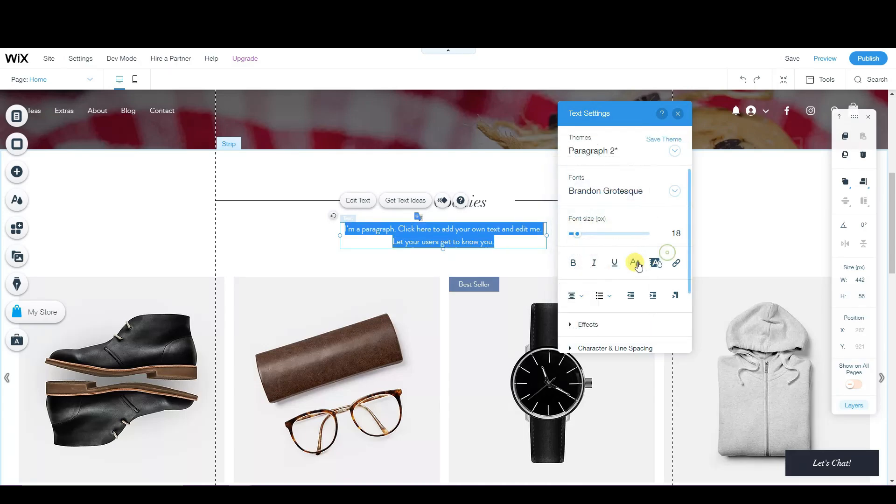
pyautogui.click(637, 263)
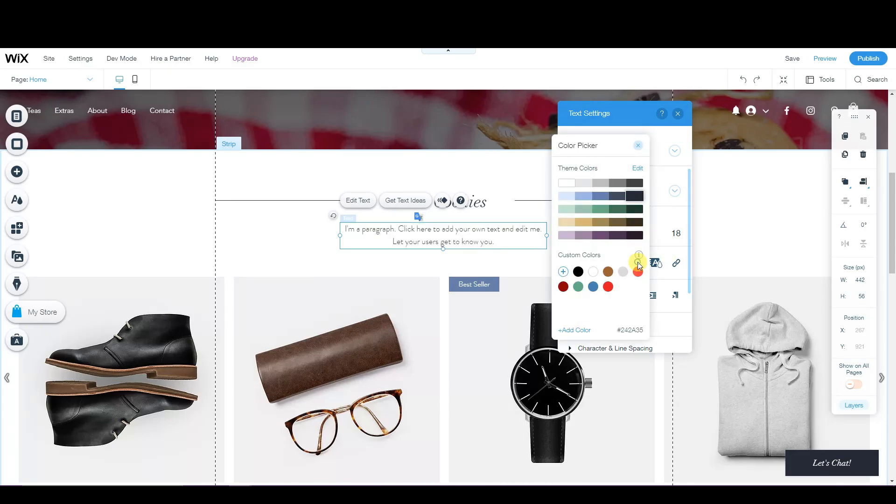
pyautogui.click(579, 272)
pyautogui.click(666, 282)
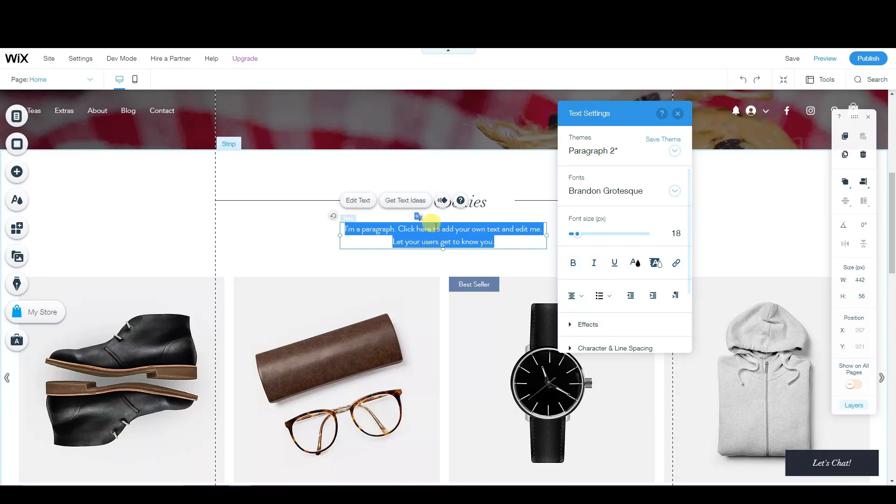
pyautogui.click(494, 242)
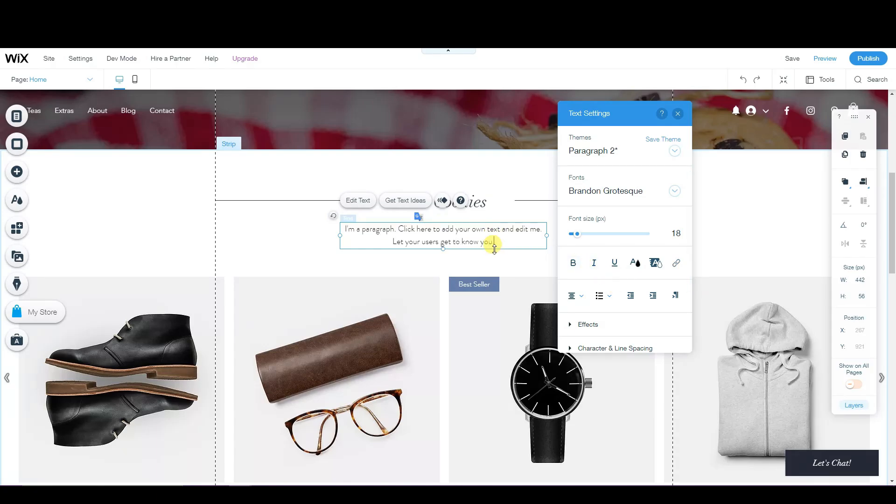
# - Replace the paragraph under the Our Cookies heading with "Browse our selection of freshly baked cookies."
pyautogui.scroll(-6, 490, 346)
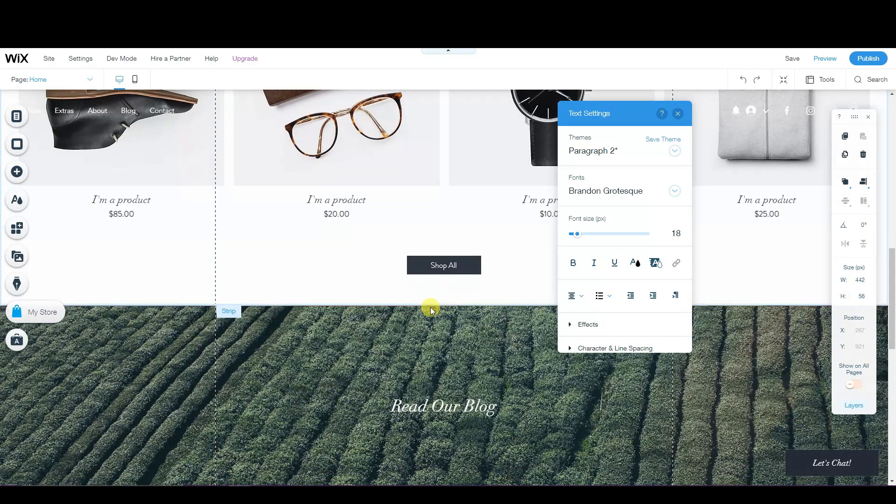
pyautogui.scroll(7, 430, 310)
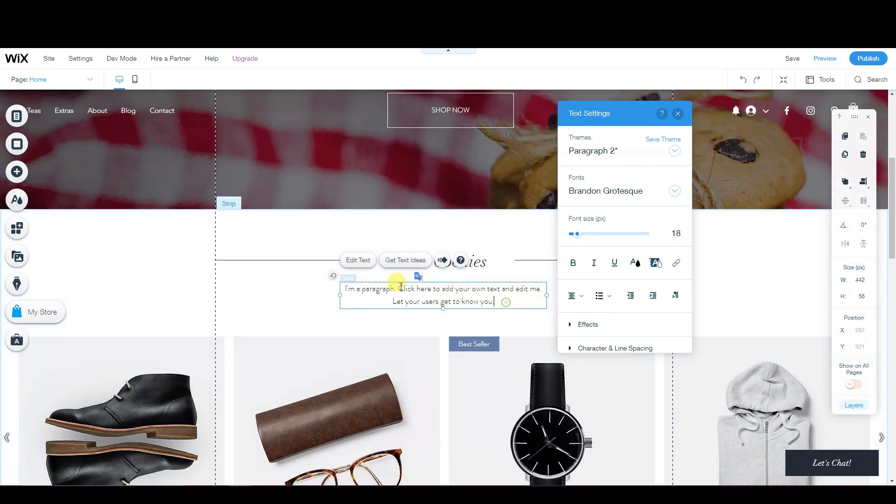
pyautogui.moveTo(504, 302); pyautogui.dragTo(347, 288)
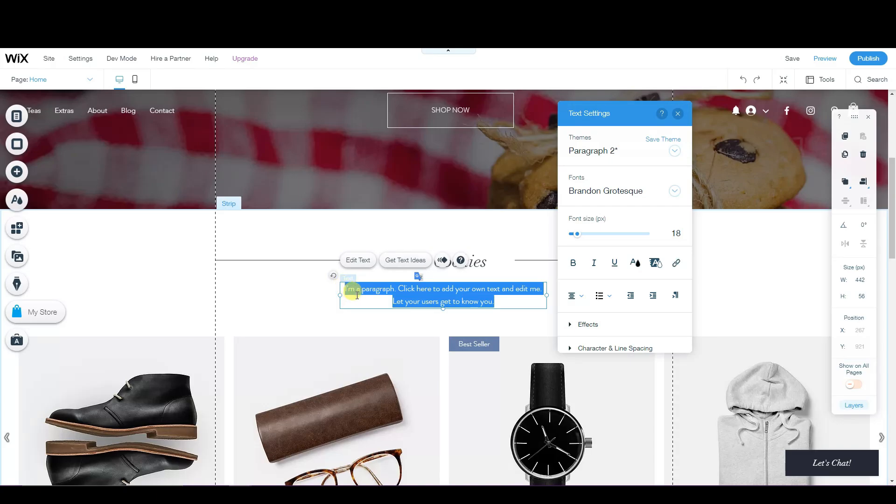
pyautogui.write('Brows')
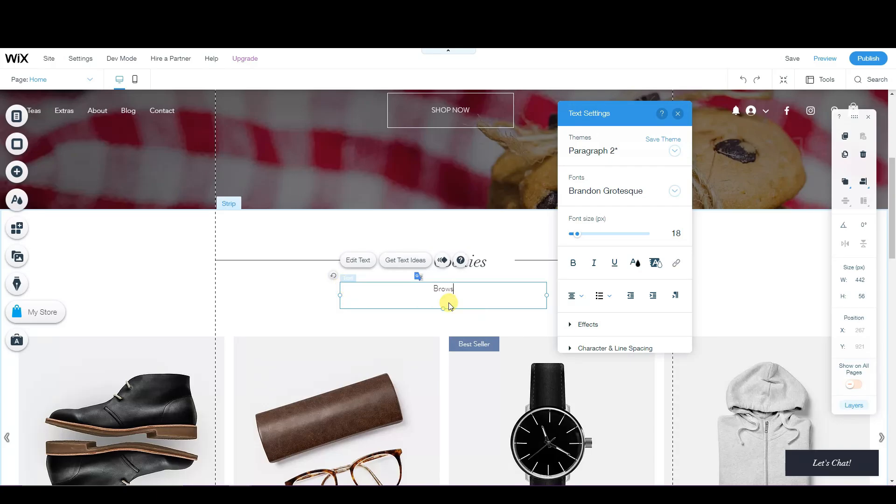
pyautogui.write('e our selection of freshly baked cookies.')
pyautogui.click(714, 292)
# - Look through the preset button designs for the Shop All button below the product gallery
pyautogui.scroll(-4, 511, 305)
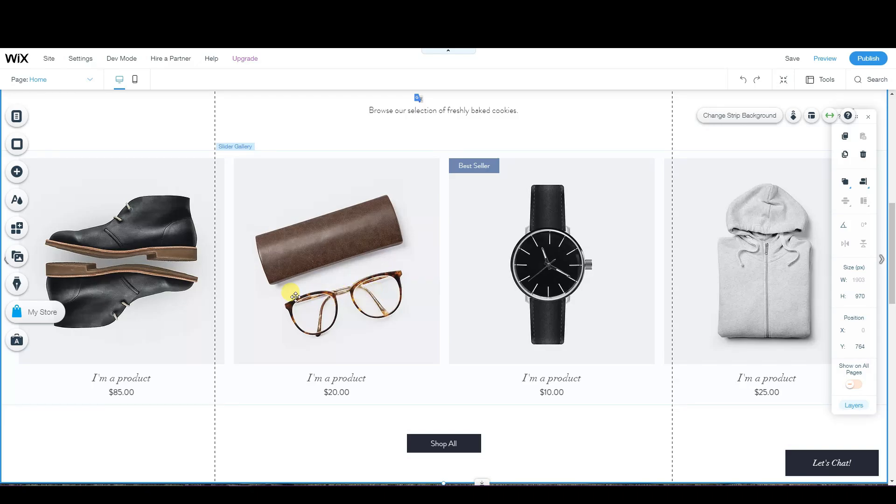
pyautogui.scroll(-4, 545, 285)
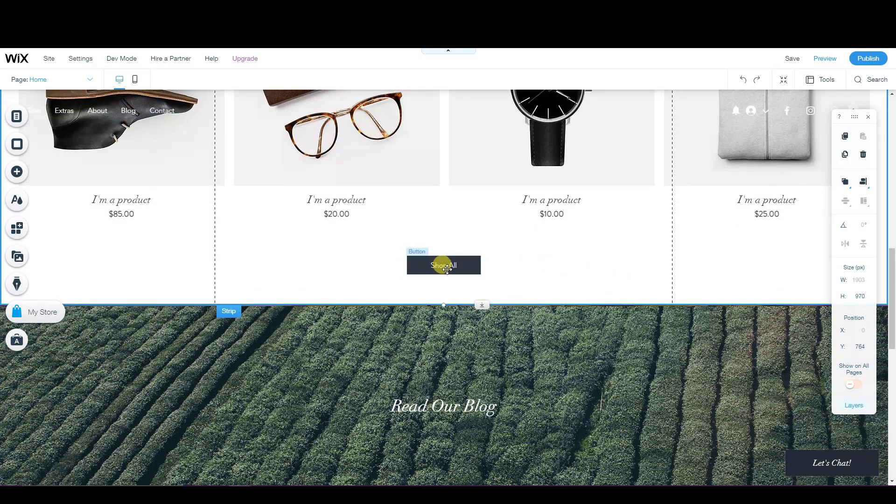
pyautogui.click(442, 267)
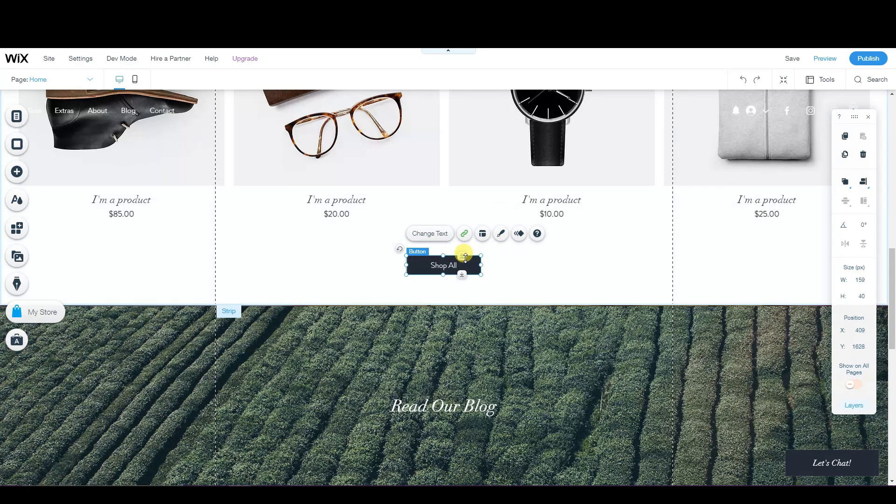
pyautogui.click(500, 235)
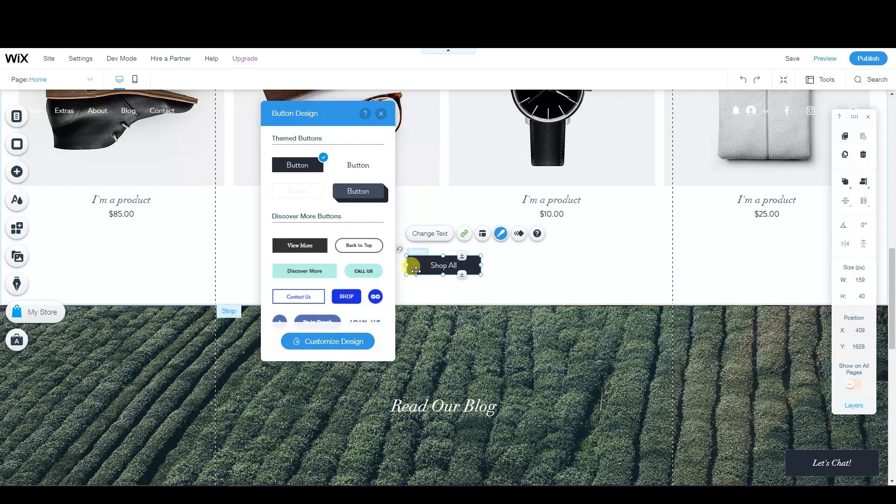
pyautogui.scroll(-2, 357, 247)
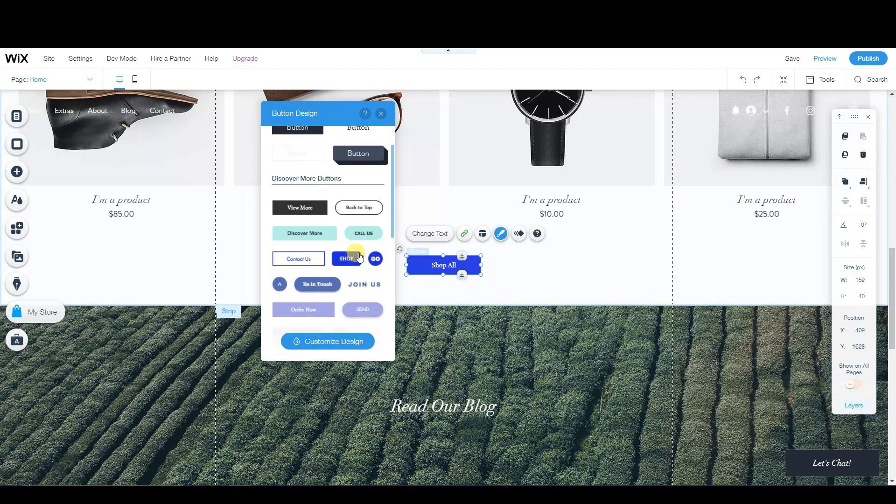
pyautogui.scroll(-2, 357, 280)
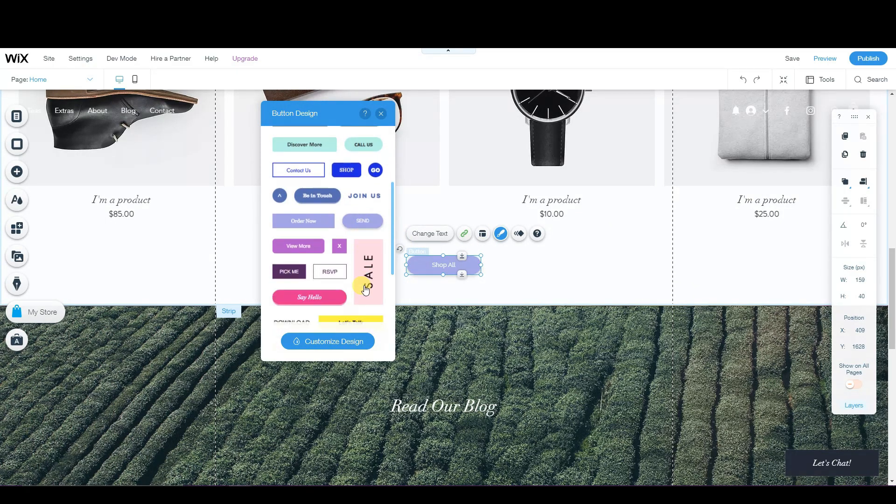
pyautogui.scroll(-2, 360, 289)
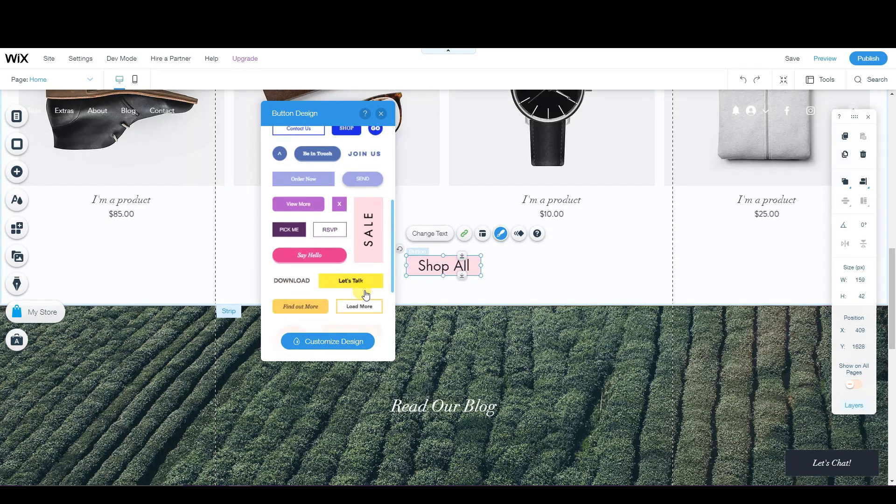
pyautogui.moveTo(393, 284); pyautogui.dragTo(382, 175)
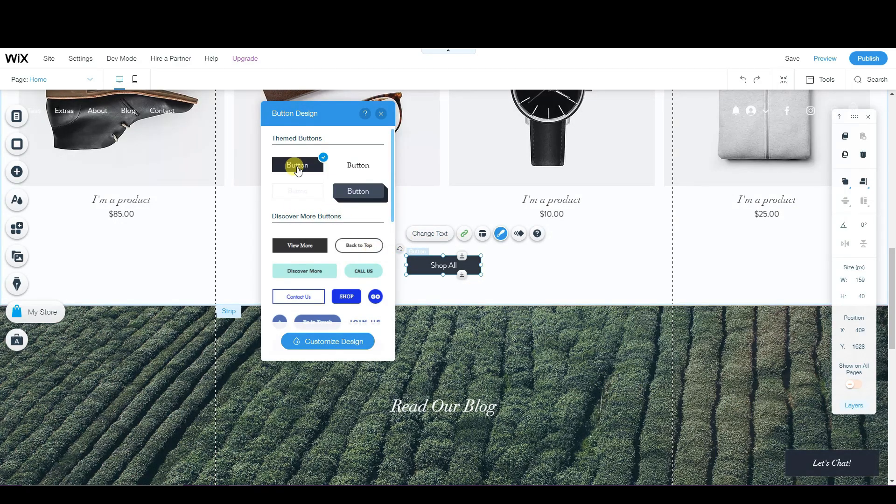
# - Customize the Shop All button's regular design with the custom brown #9A6430 as its background fill color
pyautogui.click(328, 342)
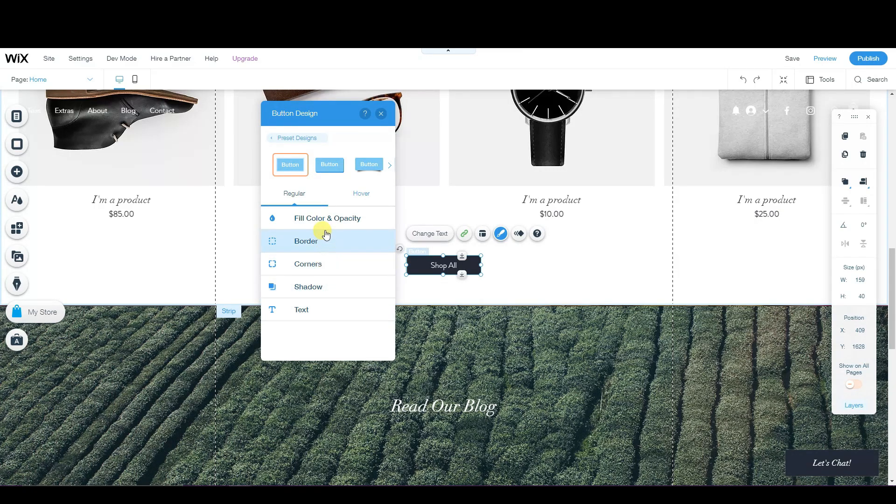
pyautogui.click(311, 223)
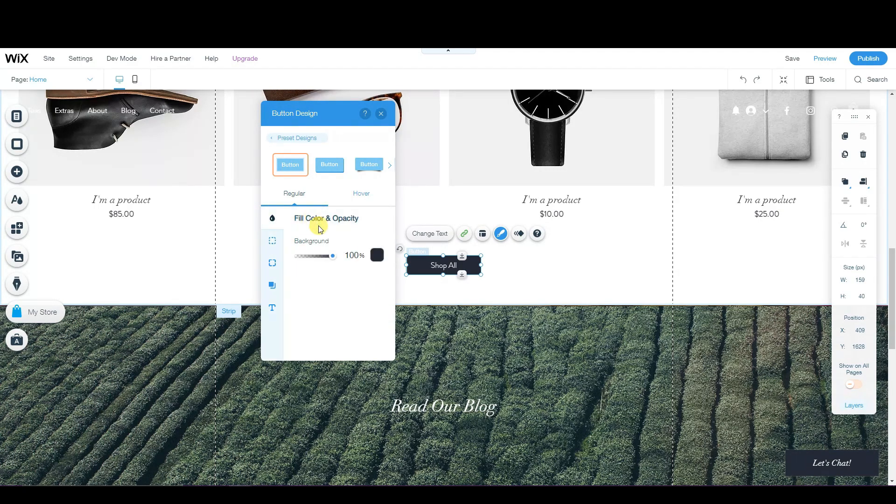
pyautogui.click(377, 256)
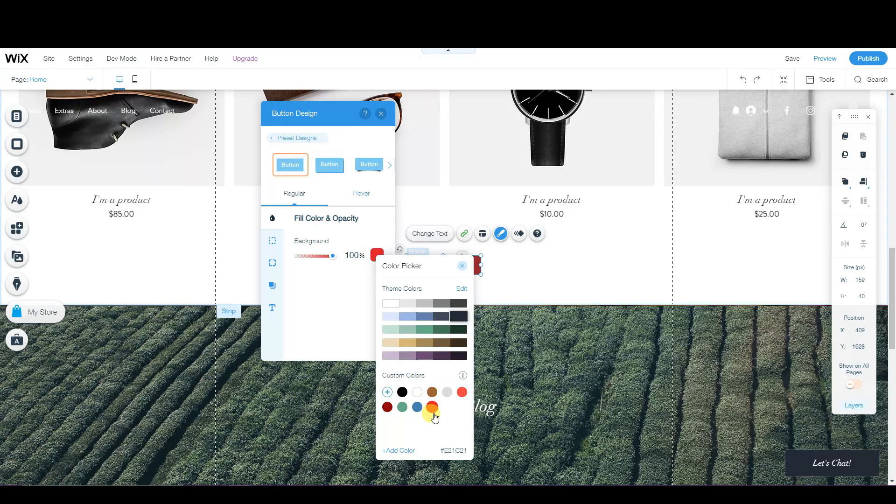
pyautogui.click(433, 394)
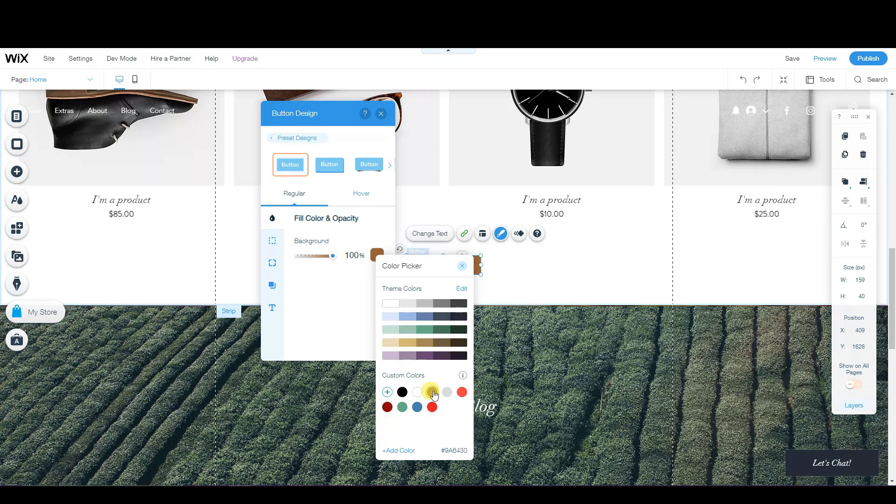
pyautogui.click(575, 279)
pyautogui.click(562, 279)
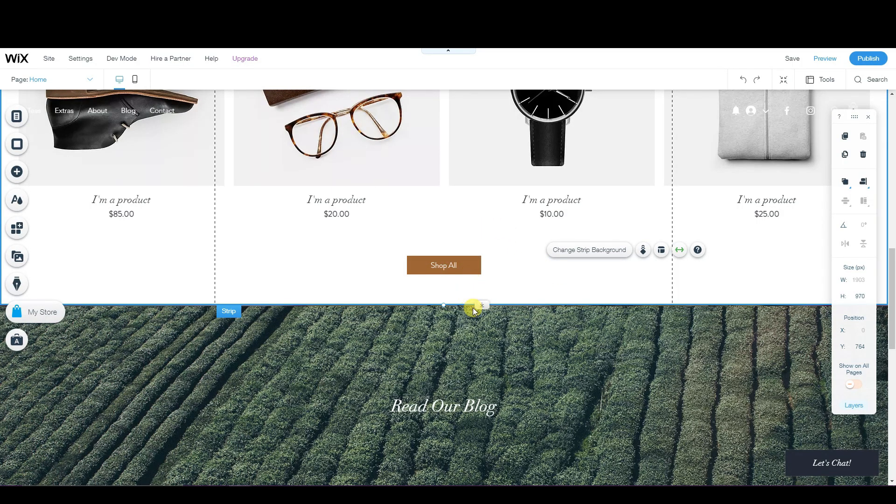
# - Review the home page from the product gallery down to the Read Our Blog strip and the testimonial section
pyautogui.scroll(5, 474, 280)
pyautogui.scroll(-5, 480, 286)
pyautogui.scroll(-4, 464, 291)
pyautogui.scroll(1, 596, 278)
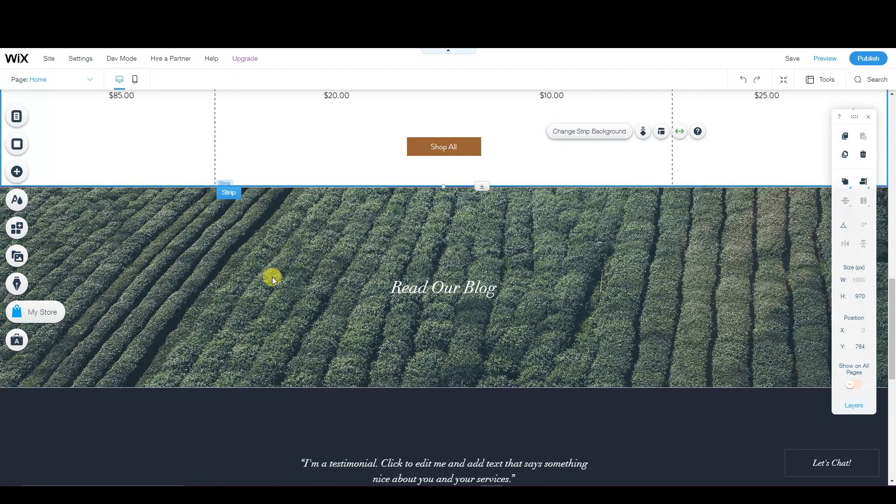
pyautogui.scroll(3, 722, 275)
pyautogui.scroll(-2, 691, 308)
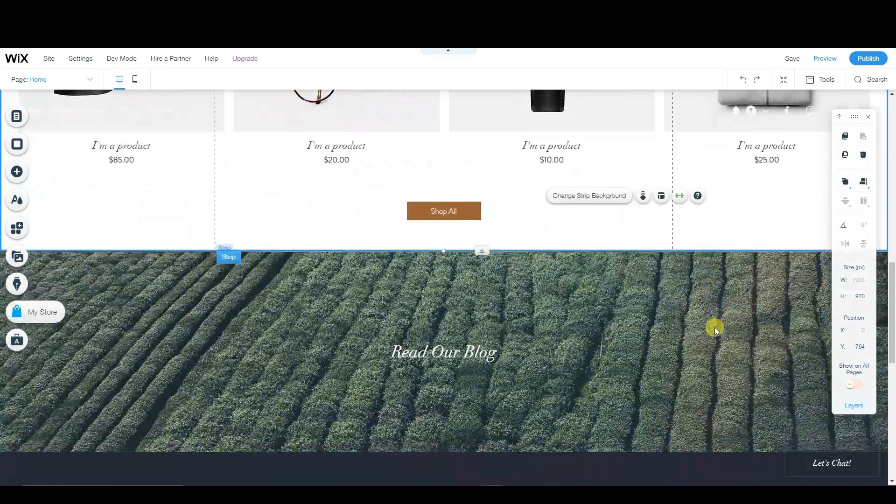
pyautogui.scroll(3, 696, 339)
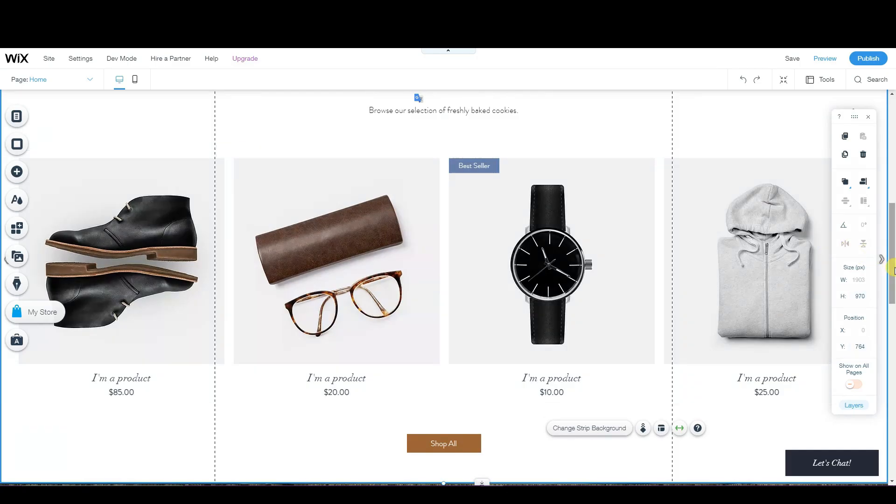
pyautogui.scroll(5, 542, 214)
pyautogui.scroll(-10, 670, 298)
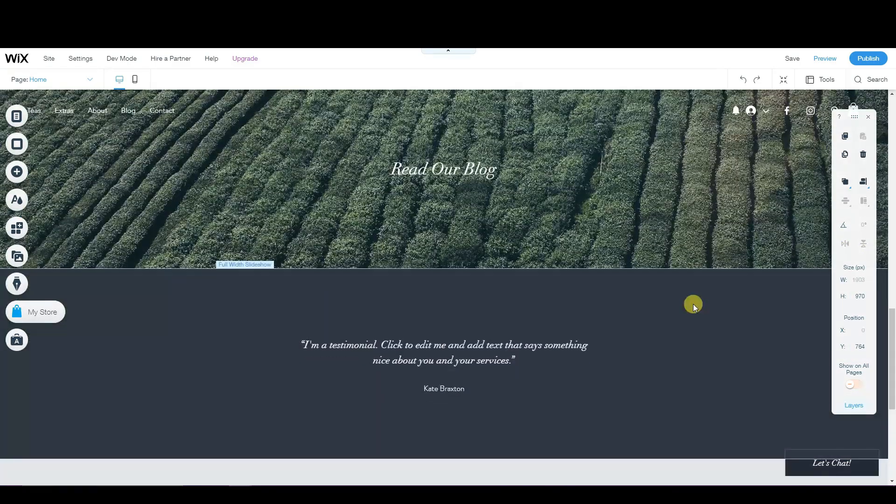
pyautogui.scroll(2, 722, 239)
# - Upload middle hp wp.jpg and apply it as the background image of the Read Our Blog strip
pyautogui.click(722, 239)
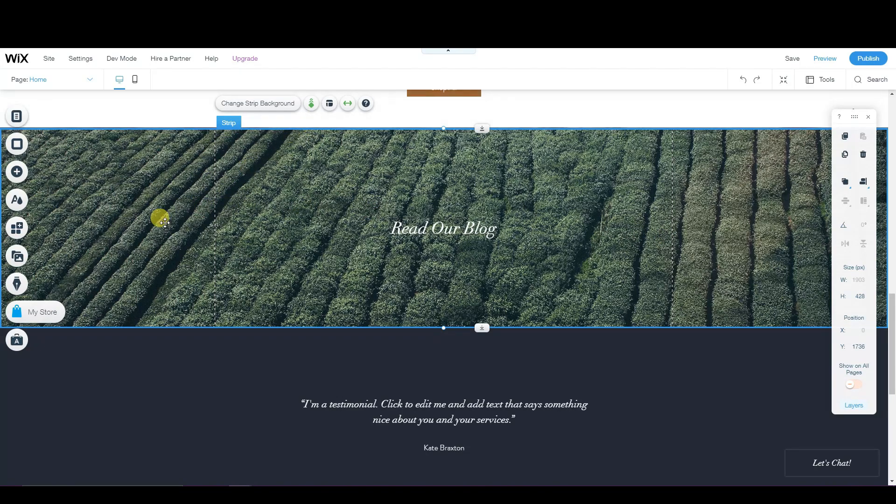
pyautogui.scroll(2, 161, 220)
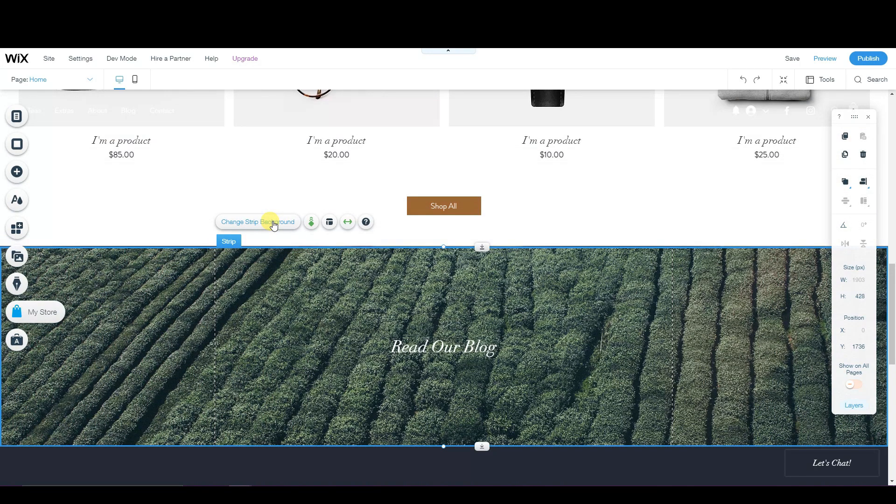
pyautogui.click(274, 222)
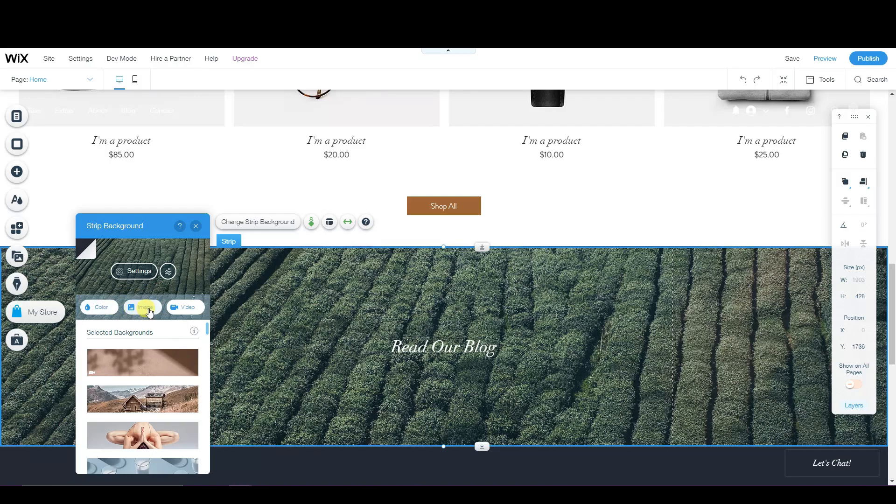
pyautogui.click(148, 310)
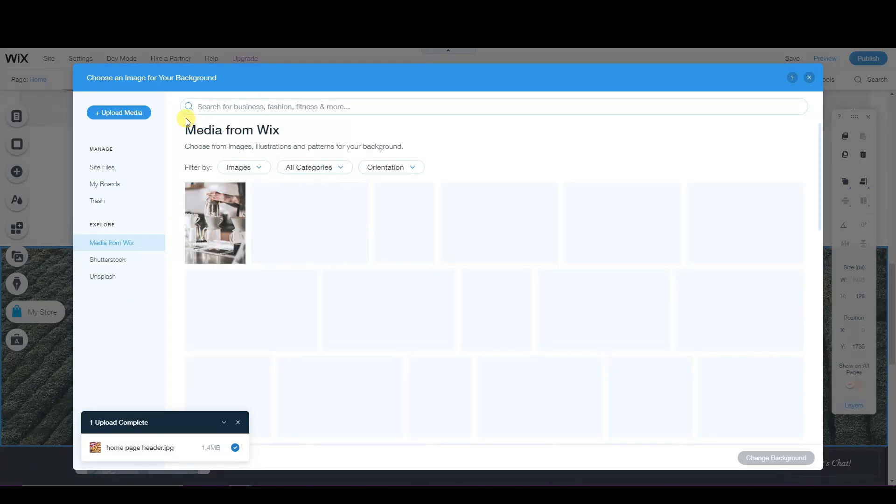
pyautogui.click(139, 121)
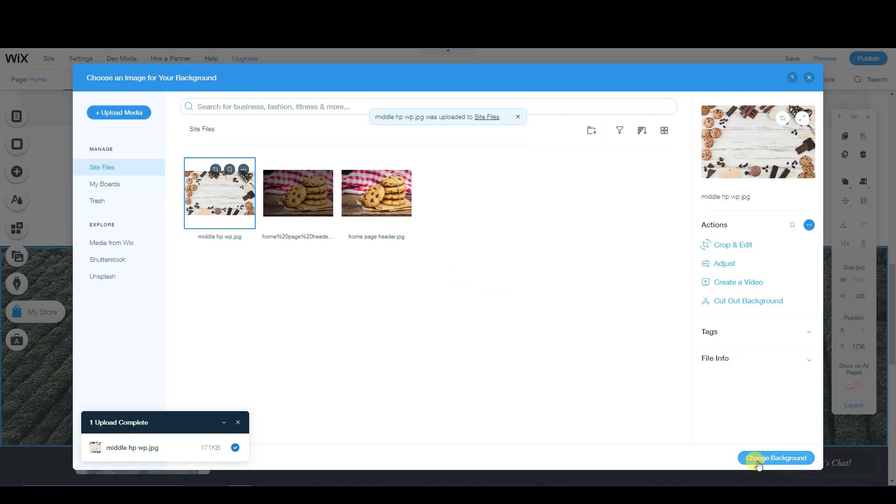
pyautogui.click(766, 459)
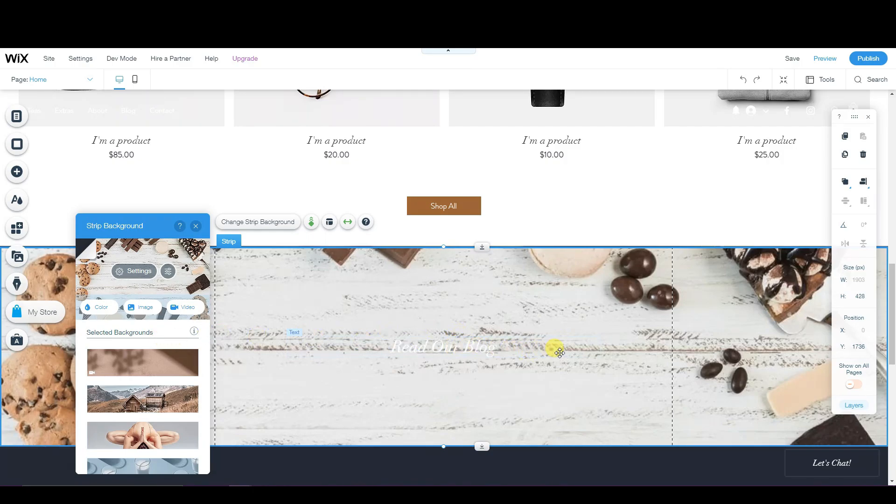
# - Darken the strip's background image middle hp wp.jpg with a dark tint in Photo Studio and reapply it as the strip background
pyautogui.click(138, 309)
pyautogui.click(230, 194)
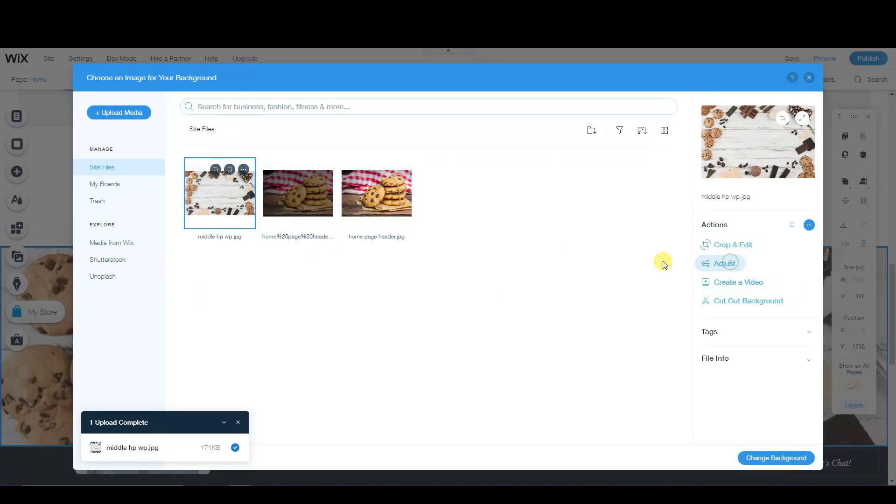
pyautogui.scroll(-1, 169, 386)
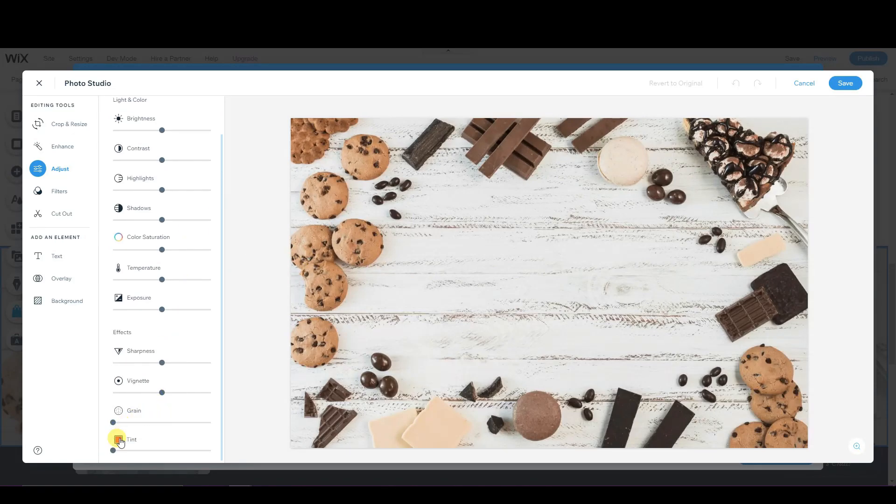
pyautogui.click(120, 440)
pyautogui.click(164, 360)
pyautogui.click(174, 396)
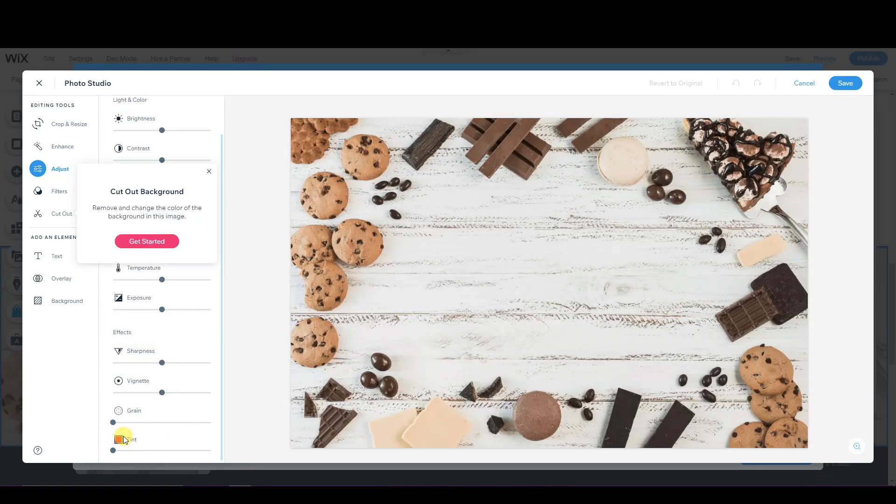
pyautogui.click(124, 439)
pyautogui.click(172, 371)
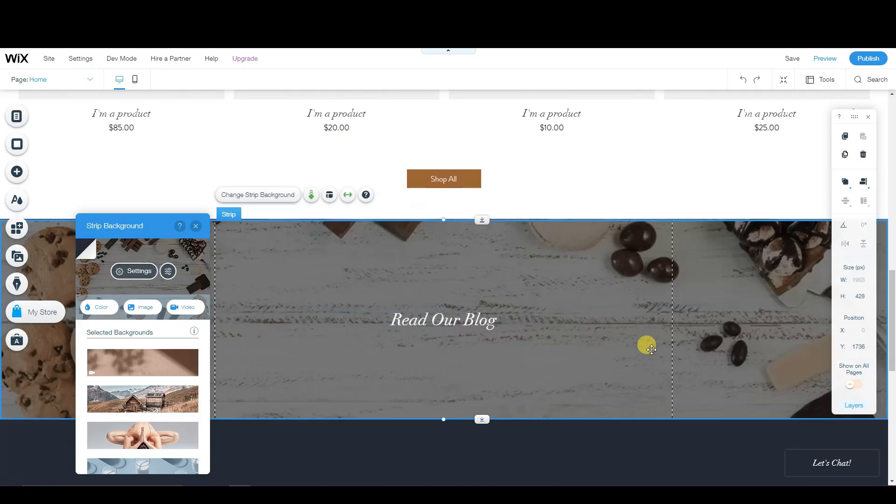
# - Replace the Read Our Blog heading on the strip with "Satisfy Your Sweet Tooth"
pyautogui.scroll(-1, 652, 349)
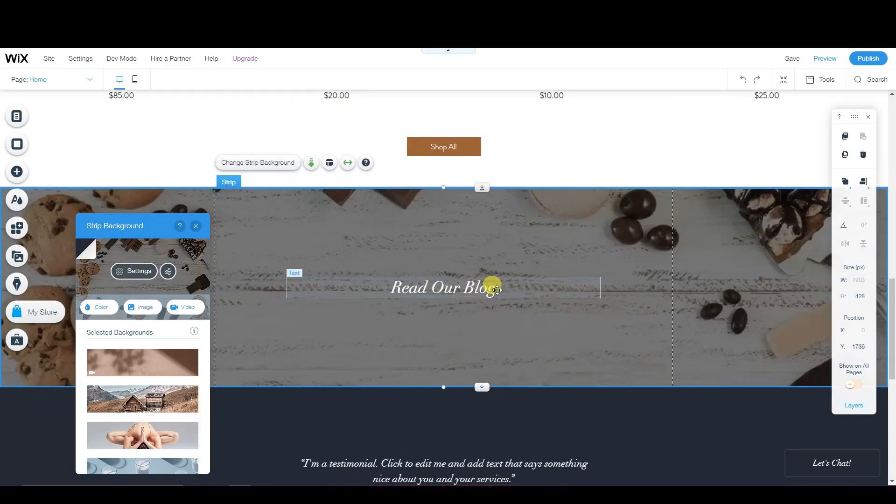
pyautogui.click(497, 290)
pyautogui.doubleClick(394, 286)
pyautogui.write('S')
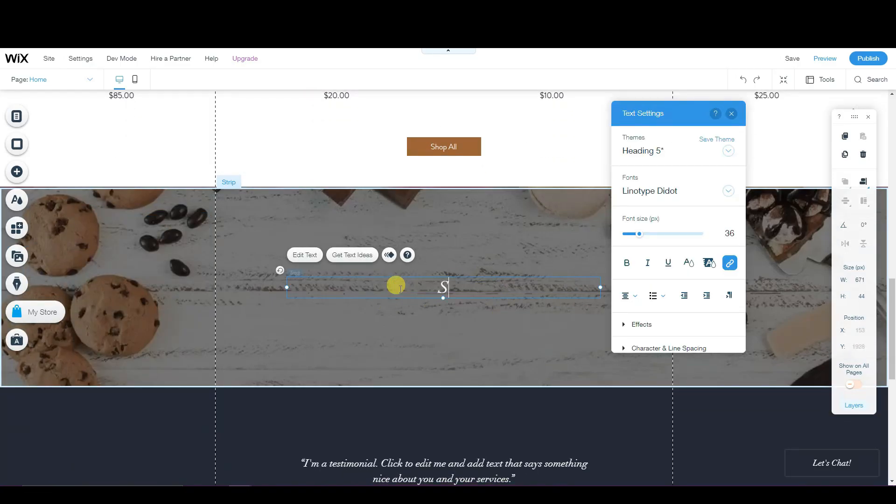
pyautogui.write('atisfy Your Sweet Tooth')
pyautogui.click(500, 256)
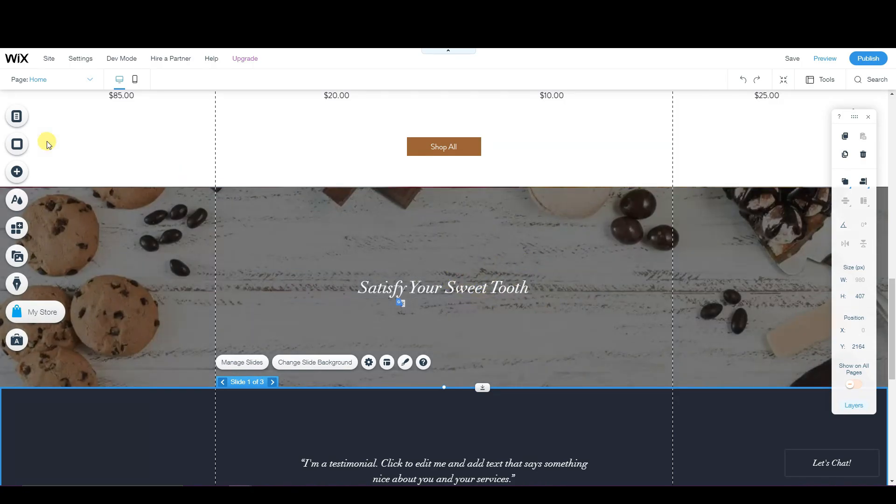
# - Move the Satisfy Your Sweet Tooth heading up within the strip to about X 154, Y 1879
pyautogui.click(442, 280)
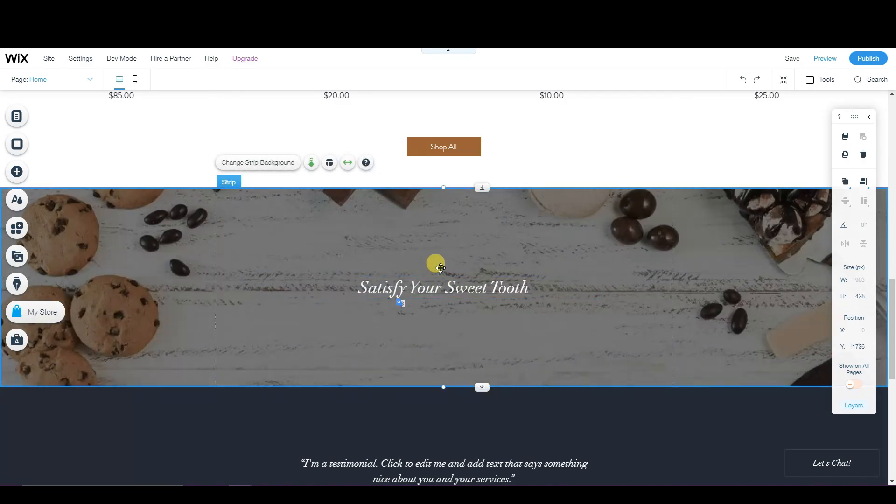
pyautogui.moveTo(439, 276)
pyautogui.mouseDown()
pyautogui.moveTo(434, 262)
pyautogui.moveTo(441, 263)
pyautogui.mouseUp()
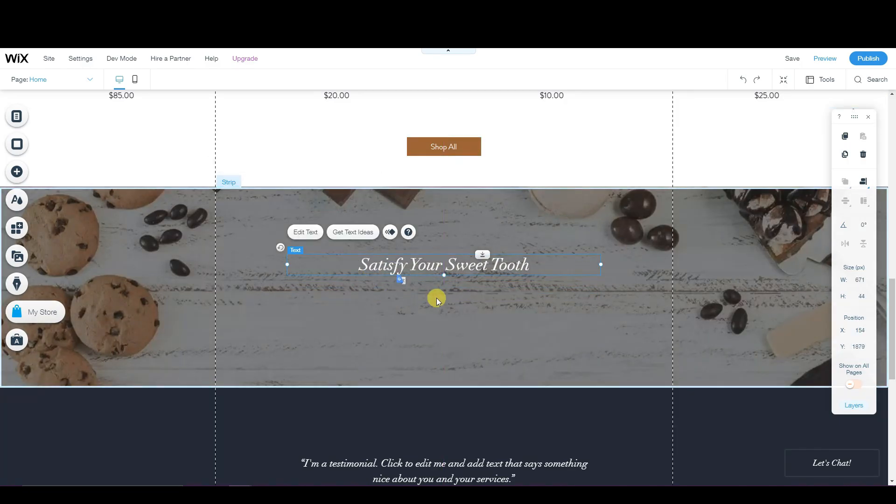
pyautogui.click(236, 278)
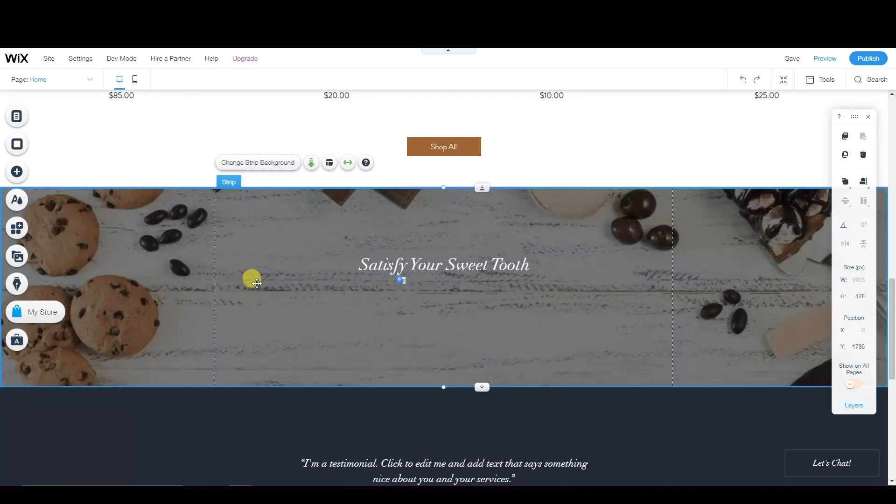
# - Add a Paragraph 1 themed text beneath the Satisfy Your Sweet Tooth heading and color it white #FFFFFF
pyautogui.click(27, 173)
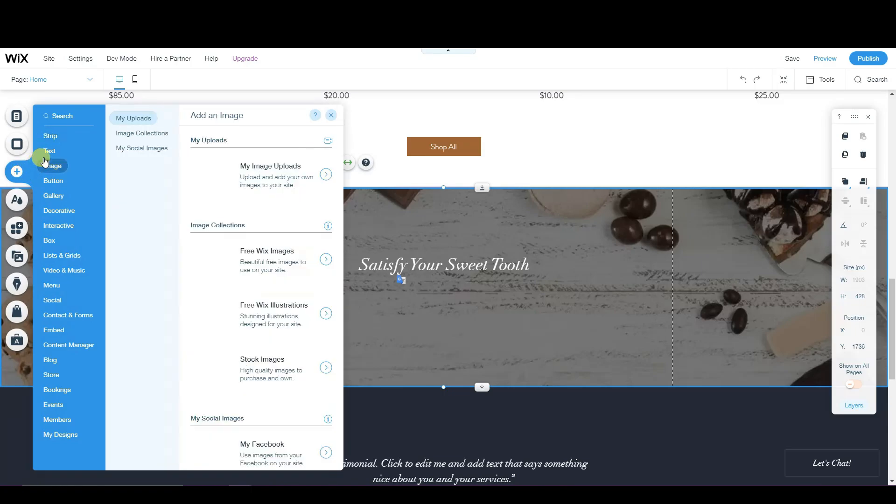
pyautogui.moveTo(55, 154)
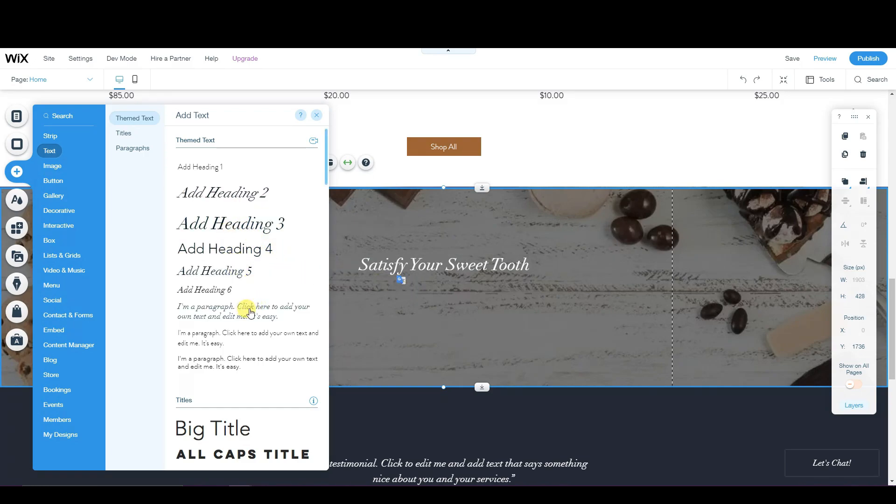
pyautogui.moveTo(221, 311); pyautogui.dragTo(432, 289)
pyautogui.doubleClick(434, 294)
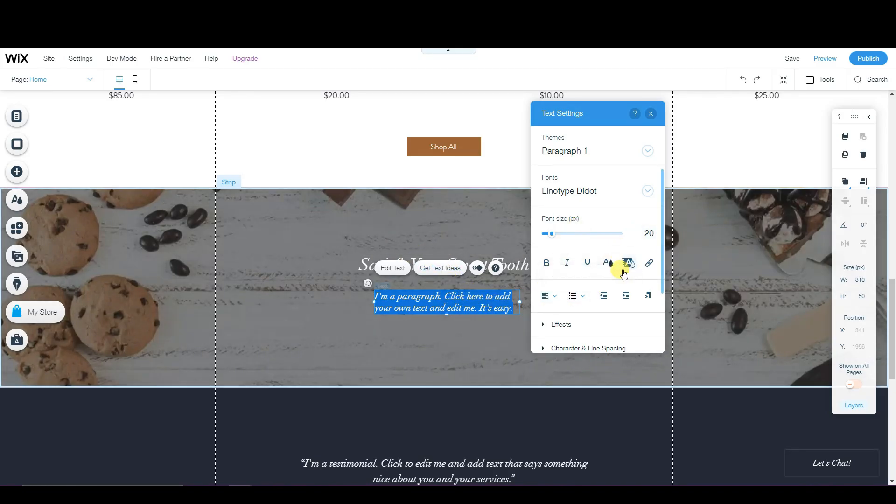
pyautogui.click(607, 263)
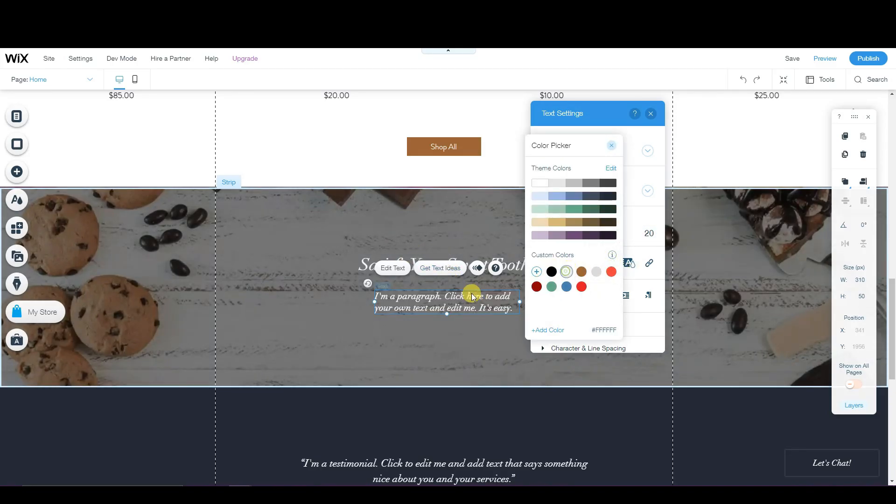
# - Replace the new paragraph with "Come in and satisfy your craving with a dozen of our world renowned cookies." and widen its box to about 511 px
pyautogui.tripleClick(381, 295)
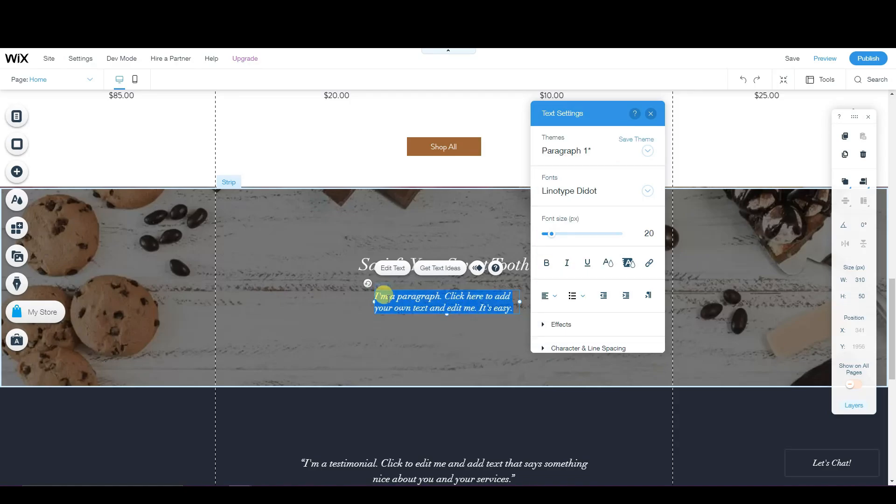
pyautogui.write('Come in and satisfy your craving with a dozen of our world renowned cookies.')
pyautogui.moveTo(372, 308); pyautogui.dragTo(331, 304)
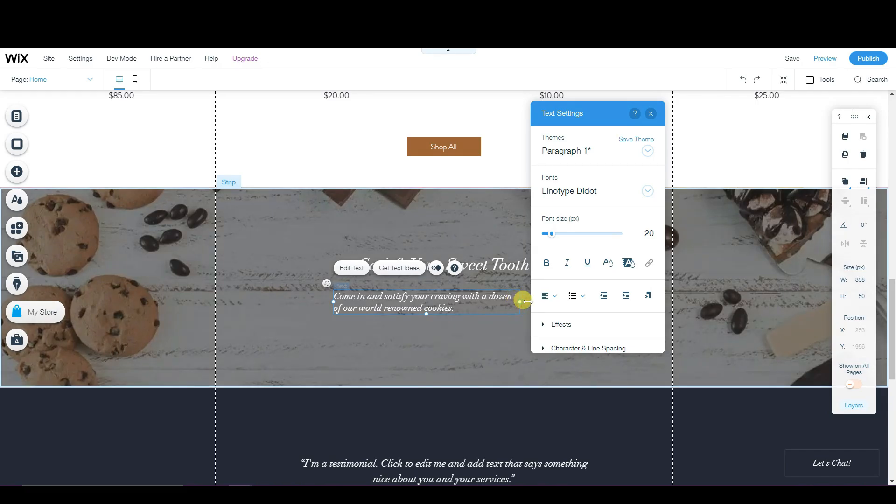
pyautogui.moveTo(522, 301); pyautogui.dragTo(564, 306)
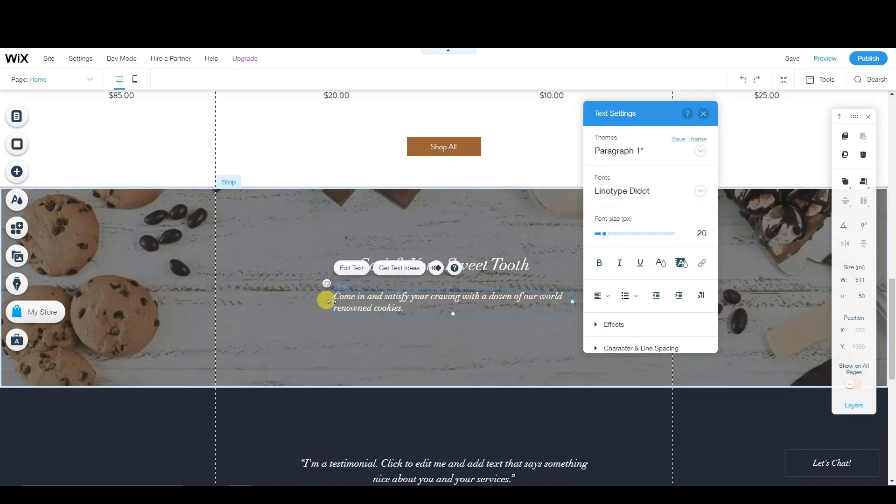
# - Center-align the cookie paragraph and move it to about X 233, Y 1942, centered closely beneath the strip heading
pyautogui.click(602, 297)
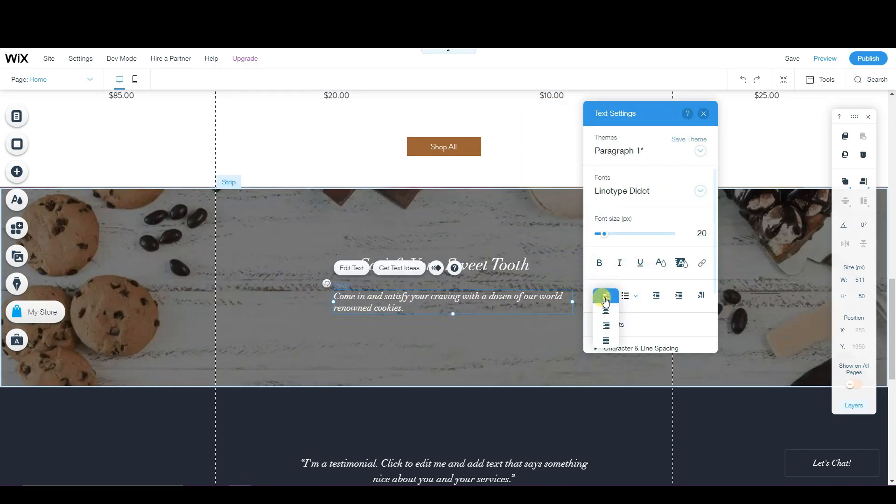
pyautogui.click(606, 311)
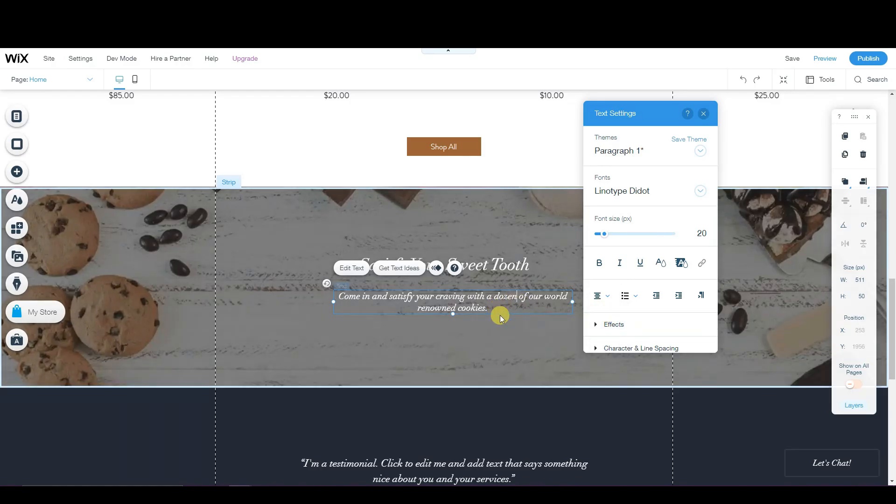
pyautogui.doubleClick(500, 311)
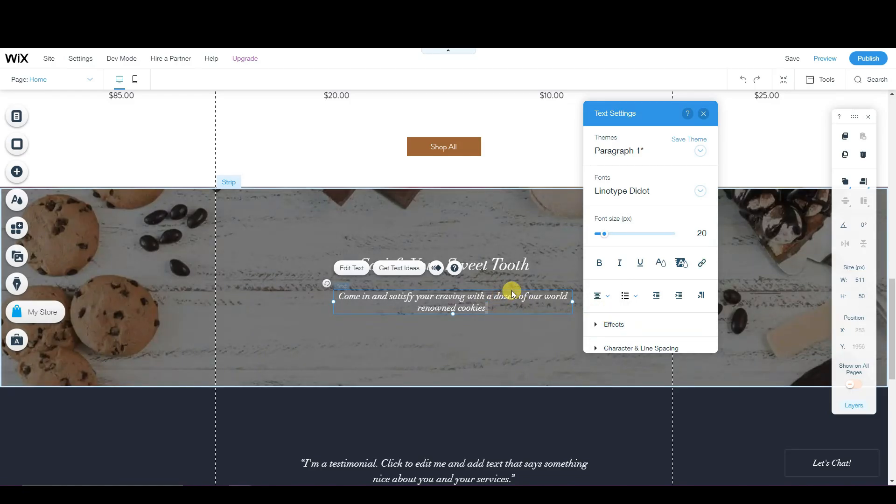
pyautogui.click(488, 283)
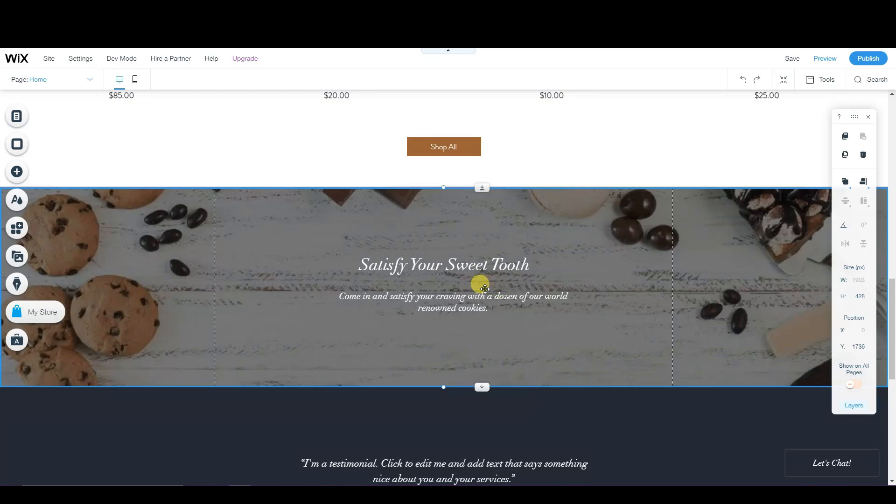
pyautogui.click(480, 293)
pyautogui.moveTo(483, 297)
pyautogui.mouseDown()
pyautogui.moveTo(461, 289)
pyautogui.moveTo(472, 290)
pyautogui.mouseUp()
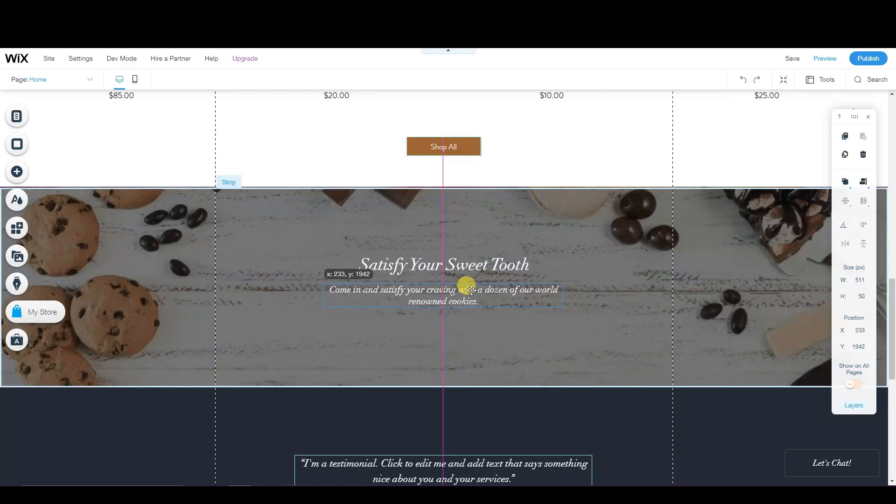
pyautogui.click(564, 334)
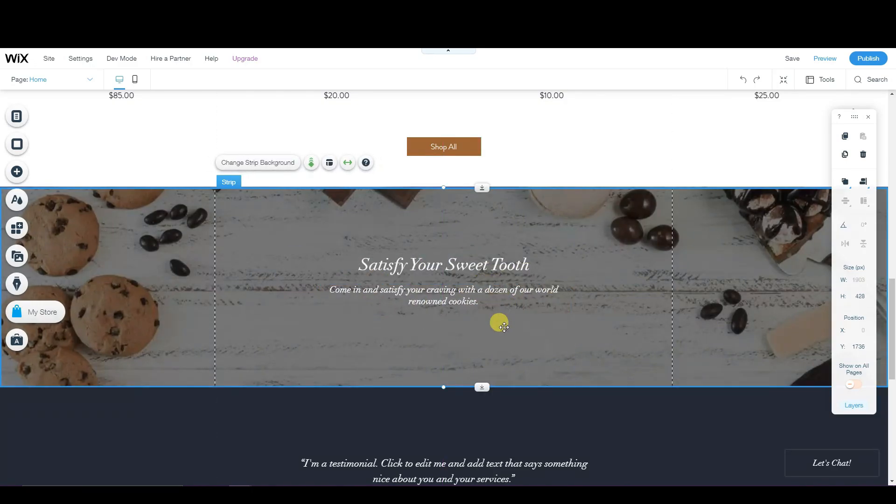
# - Change the background of the first testimonial slide to the custom brown #9A6430
pyautogui.scroll(2, 576, 292)
pyautogui.scroll(-3, 558, 306)
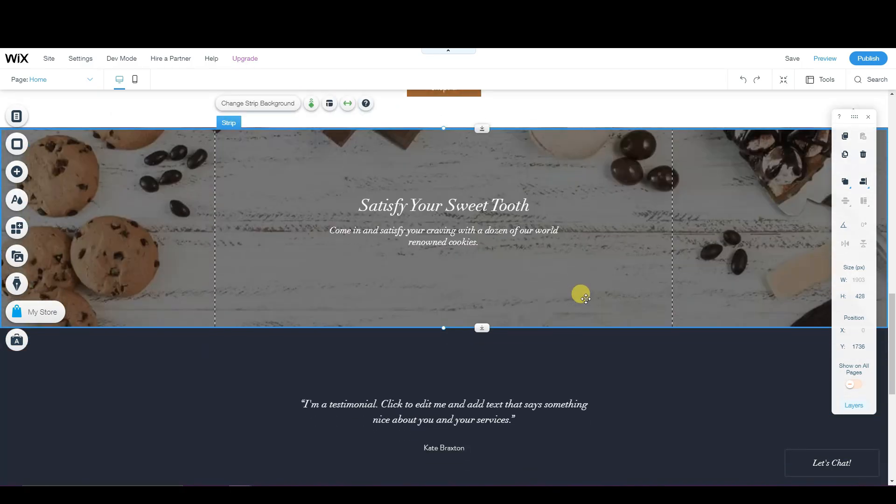
pyautogui.scroll(-4, 584, 298)
pyautogui.scroll(1, 580, 303)
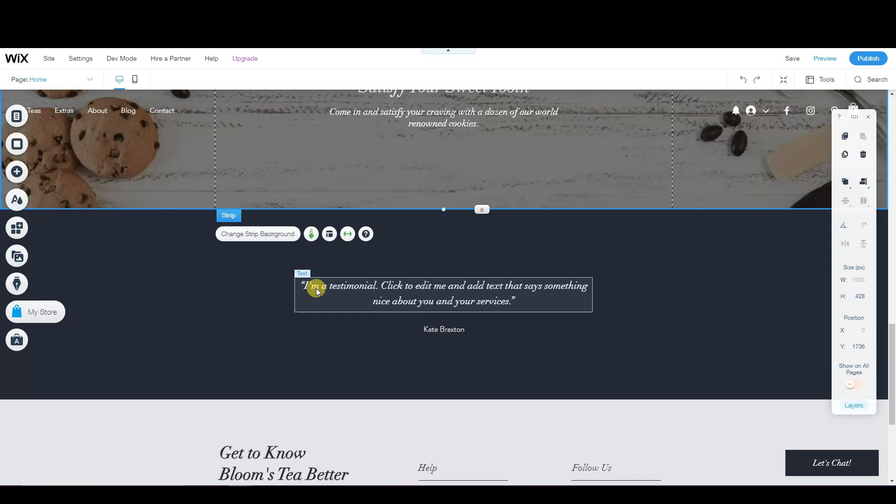
pyautogui.click(172, 295)
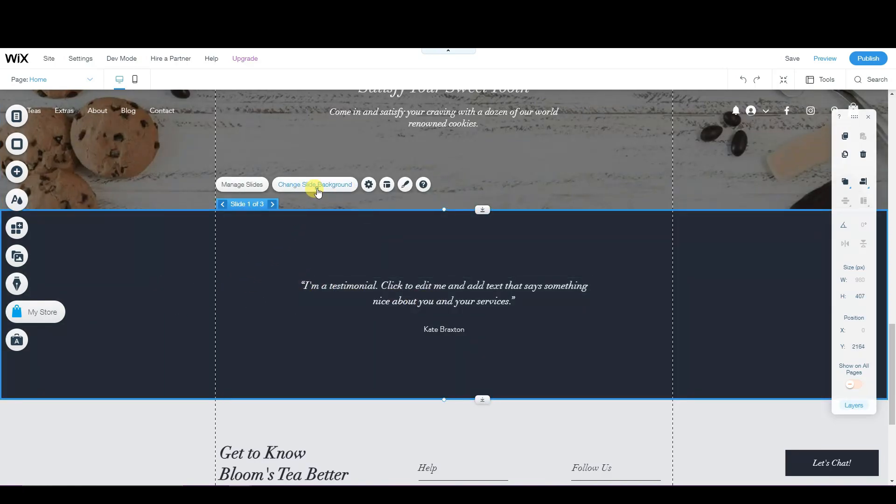
pyautogui.click(317, 187)
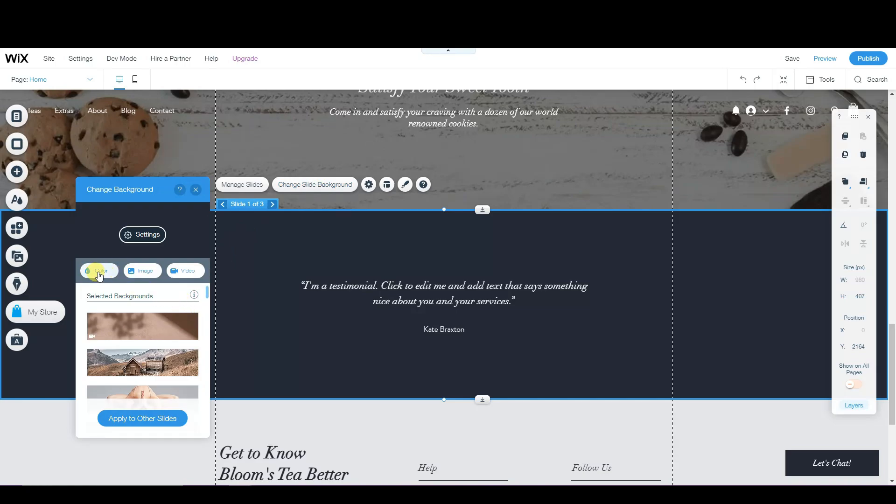
pyautogui.click(95, 271)
pyautogui.click(154, 412)
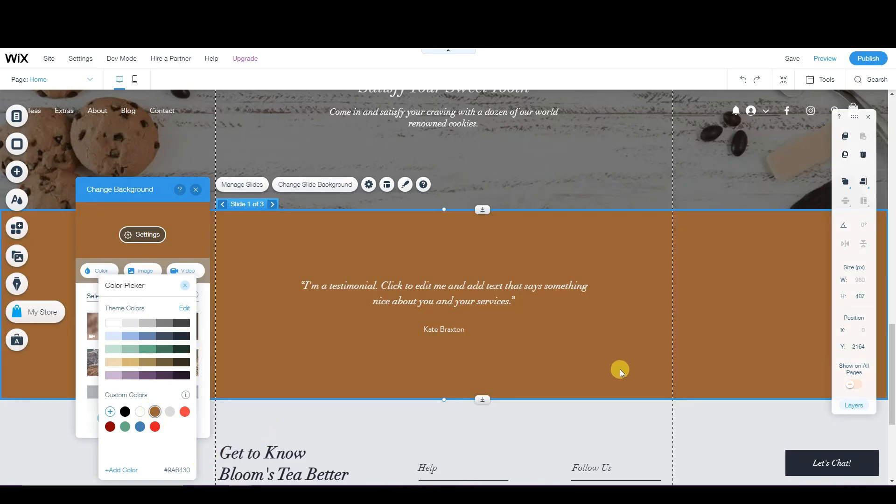
pyautogui.click(762, 364)
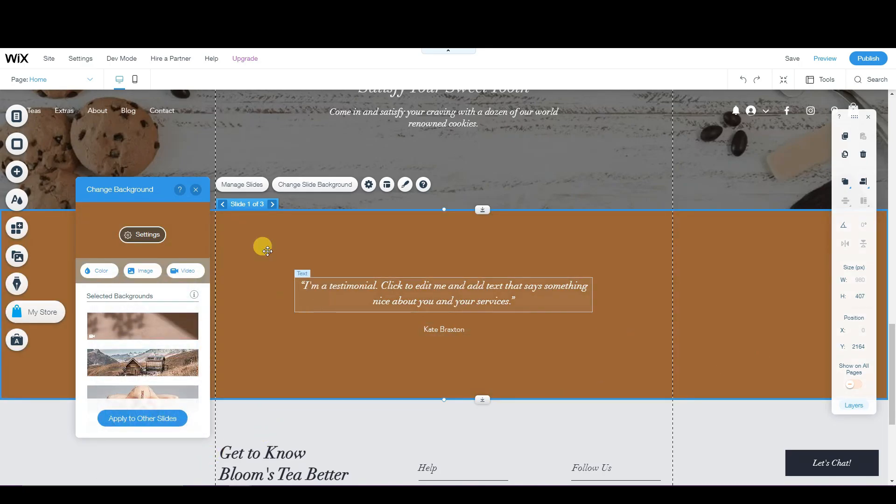
pyautogui.click(195, 189)
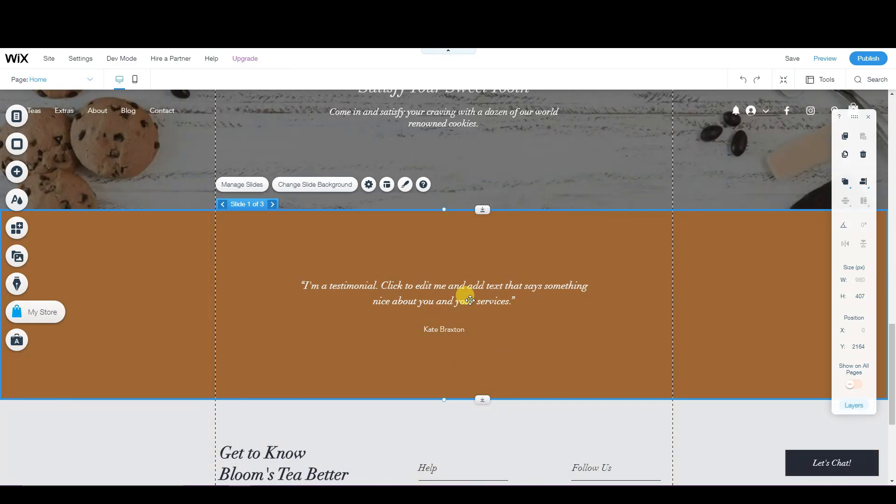
# - Review the home page between the product gallery, the Satisfy Your Sweet Tooth strip and the recolored testimonial slide
pyautogui.scroll(4, 480, 336)
pyautogui.scroll(4, 572, 357)
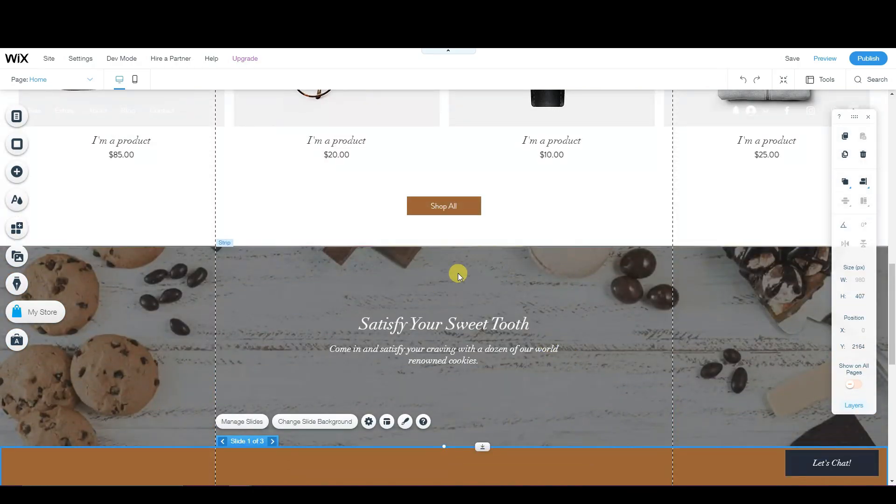
pyautogui.scroll(-3, 556, 297)
pyautogui.scroll(1, 549, 298)
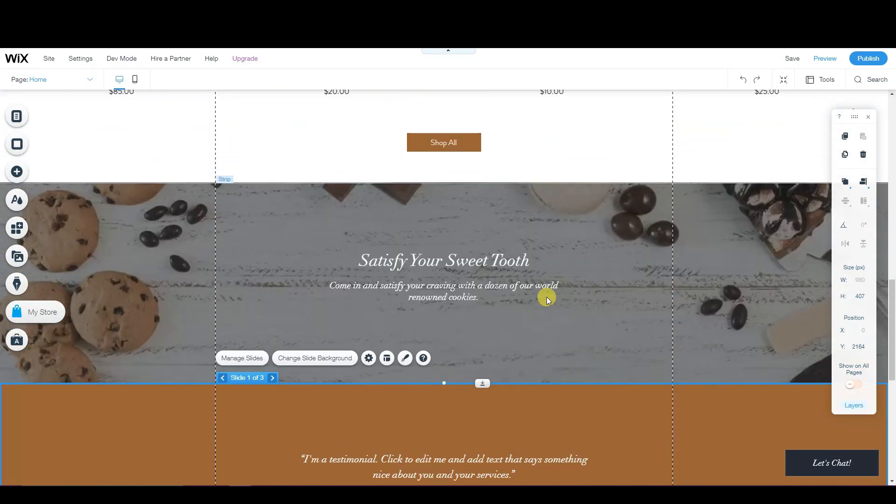
pyautogui.scroll(3, 541, 296)
pyautogui.scroll(-6, 539, 295)
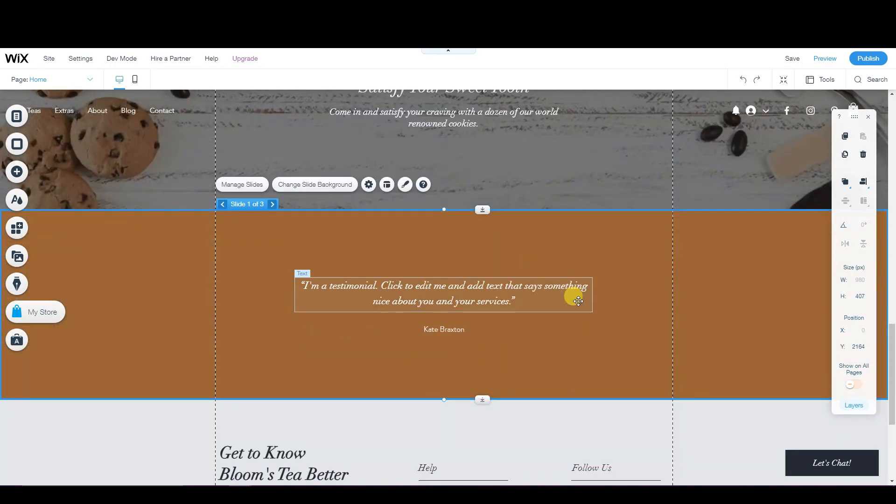
pyautogui.scroll(4, 881, 359)
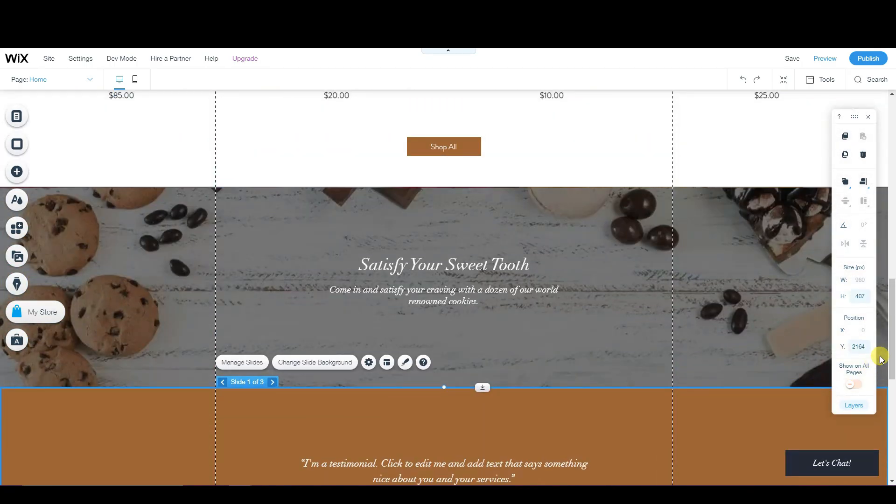
pyautogui.scroll(-4, 881, 360)
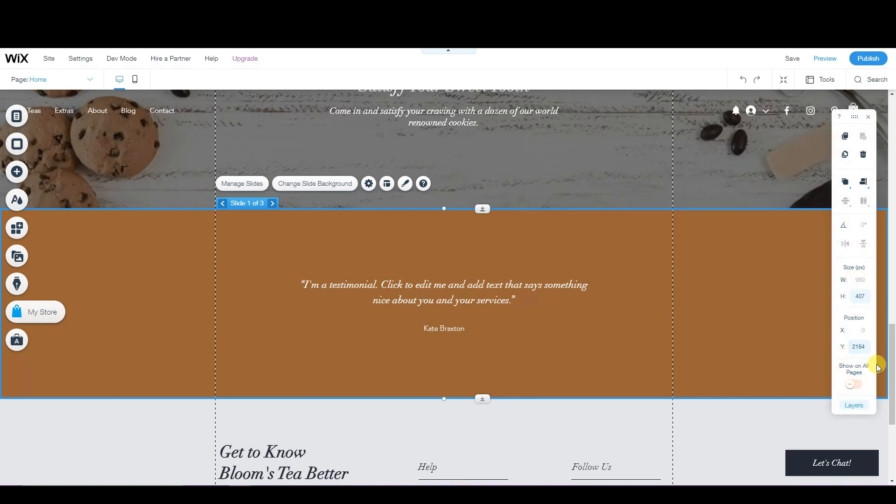
# - Rewrite the footer's main heading as "Get to Know Jake's Cookies Better"
pyautogui.moveTo(891, 367); pyautogui.dragTo(869, 413)
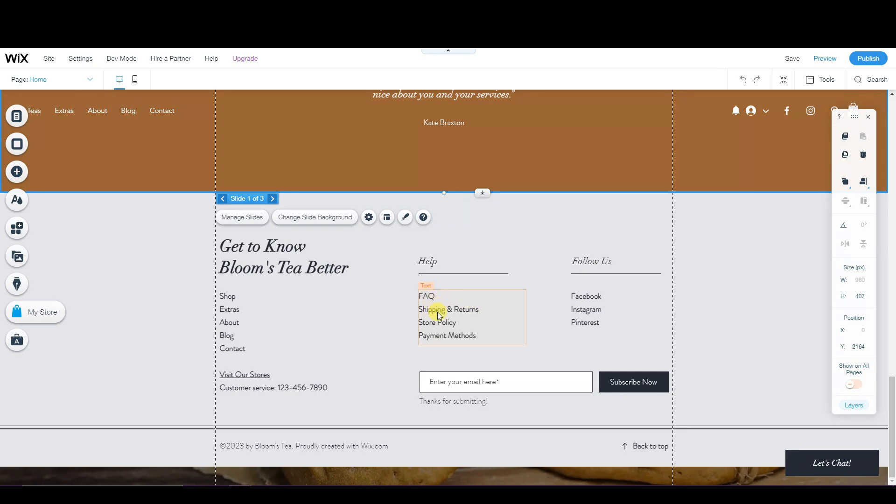
pyautogui.click(270, 257)
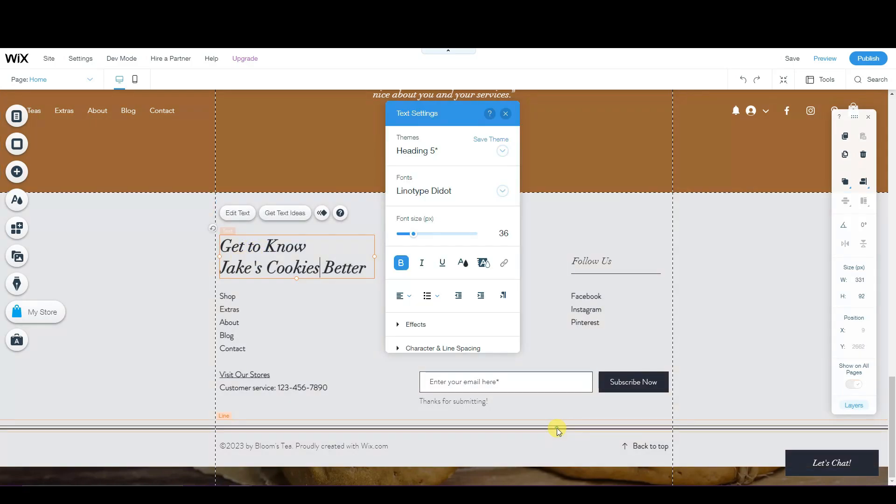
# - Change the regular background fill of the footer form's Subscribe Now button to the custom brown #9A6430
pyautogui.click(632, 382)
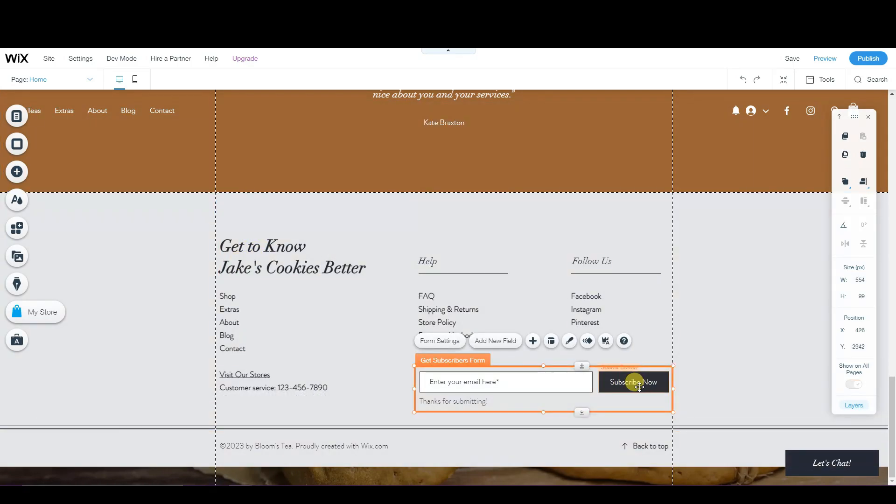
pyautogui.click(571, 342)
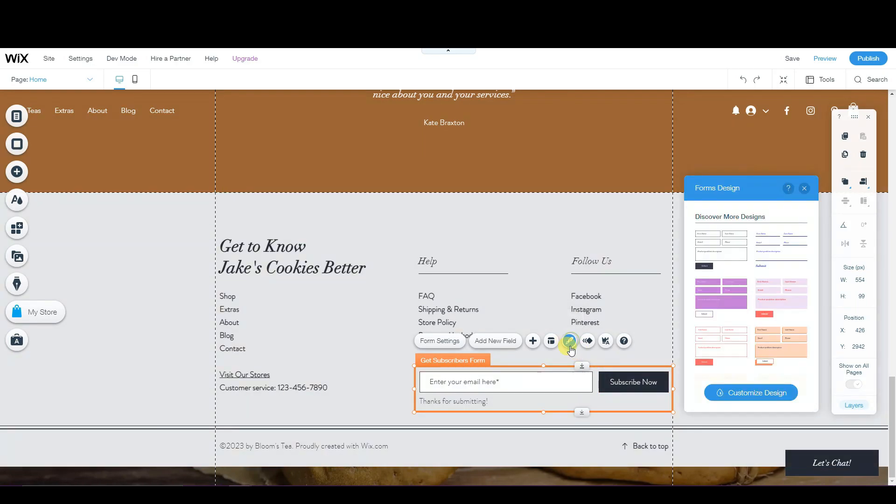
pyautogui.click(747, 392)
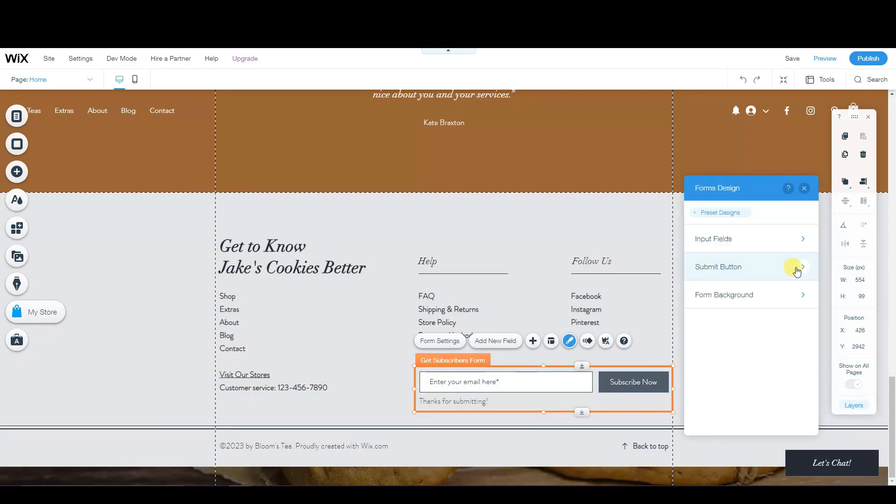
pyautogui.click(799, 270)
pyautogui.click(755, 270)
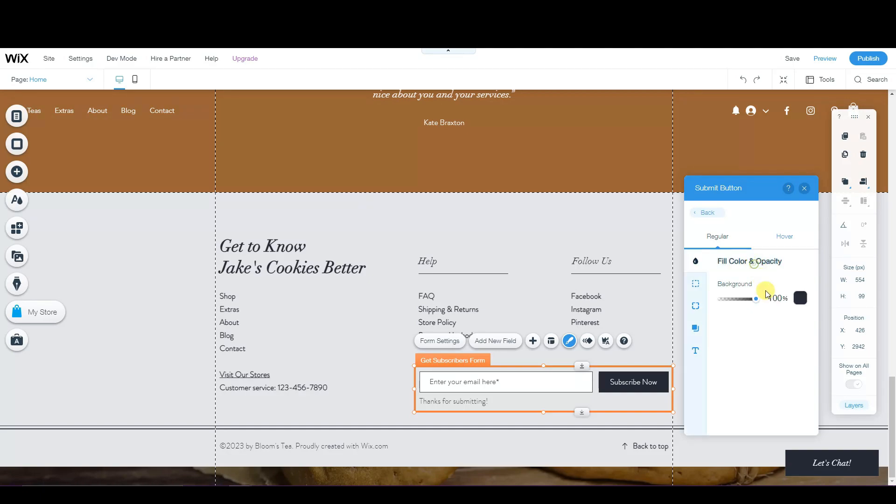
pyautogui.click(799, 299)
pyautogui.click(854, 417)
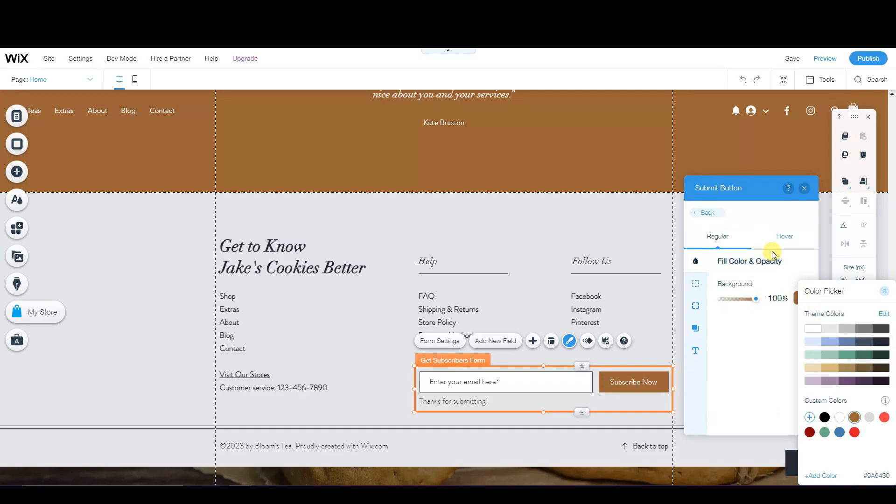
pyautogui.click(804, 189)
pyautogui.click(804, 189)
pyautogui.click(727, 330)
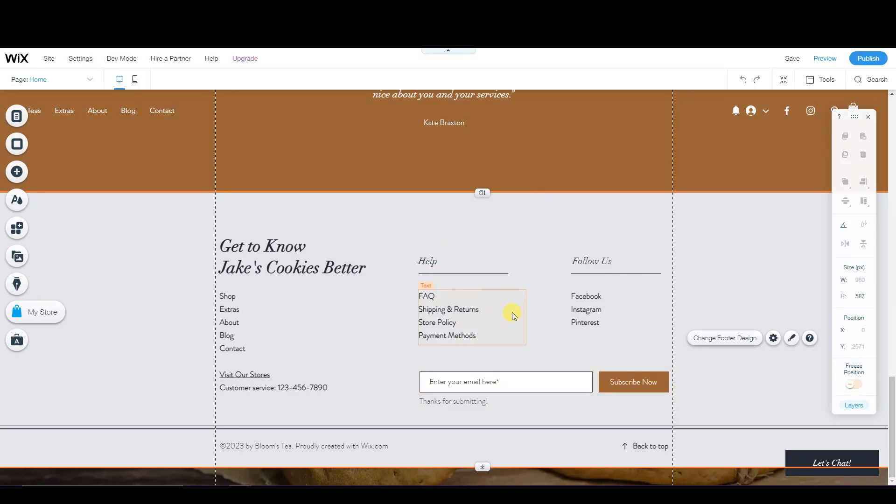
# - Review the home page from the footer up through the testimonials, strip and product gallery to the header
pyautogui.scroll(2, 554, 252)
pyautogui.scroll(-2, 554, 256)
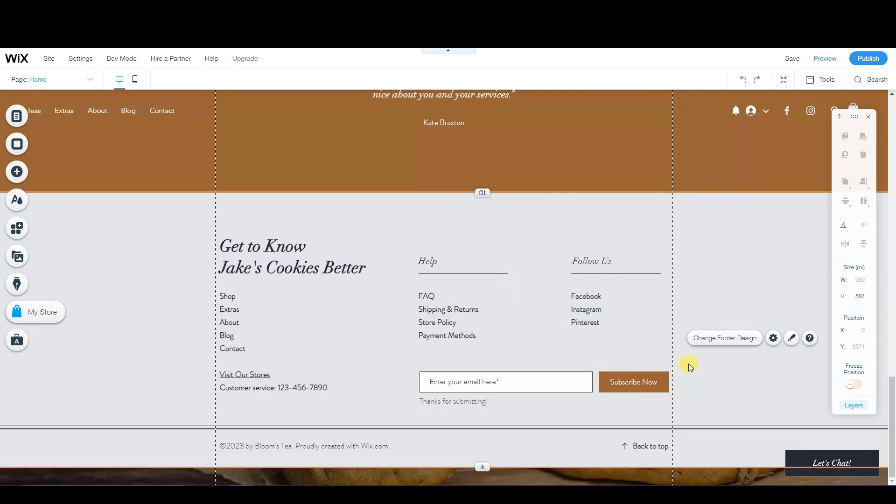
pyautogui.scroll(1, 695, 375)
pyautogui.scroll(-1, 695, 376)
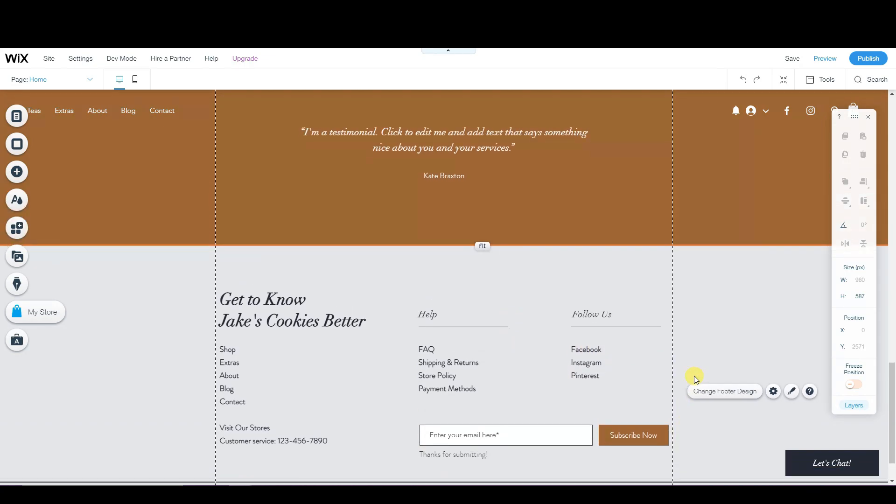
pyautogui.scroll(3, 686, 377)
pyautogui.scroll(5, 682, 377)
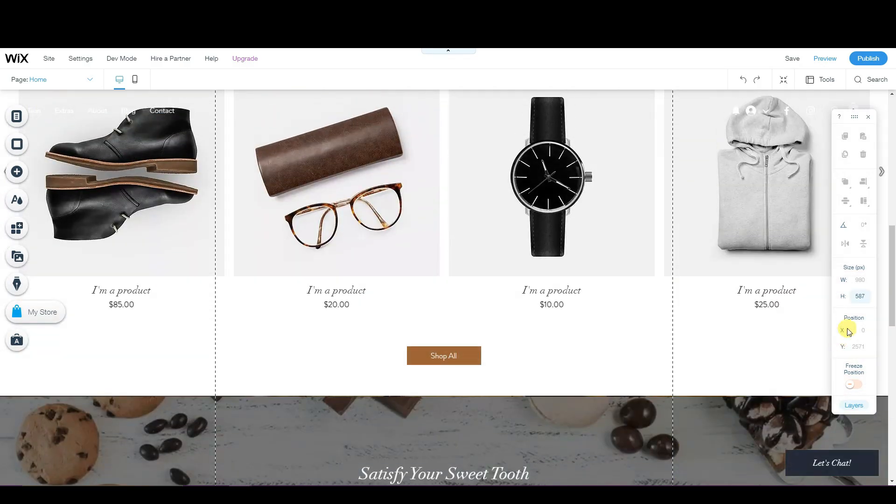
pyautogui.moveTo(893, 314); pyautogui.dragTo(864, 289)
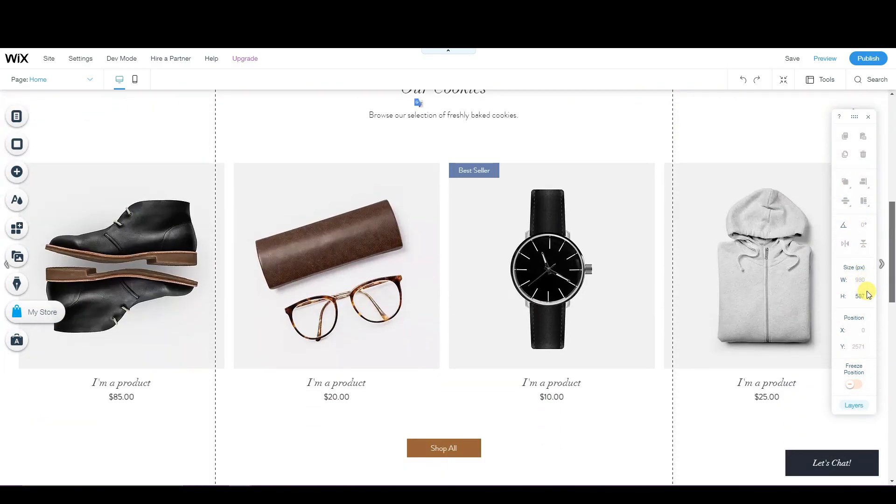
pyautogui.scroll(1, 568, 397)
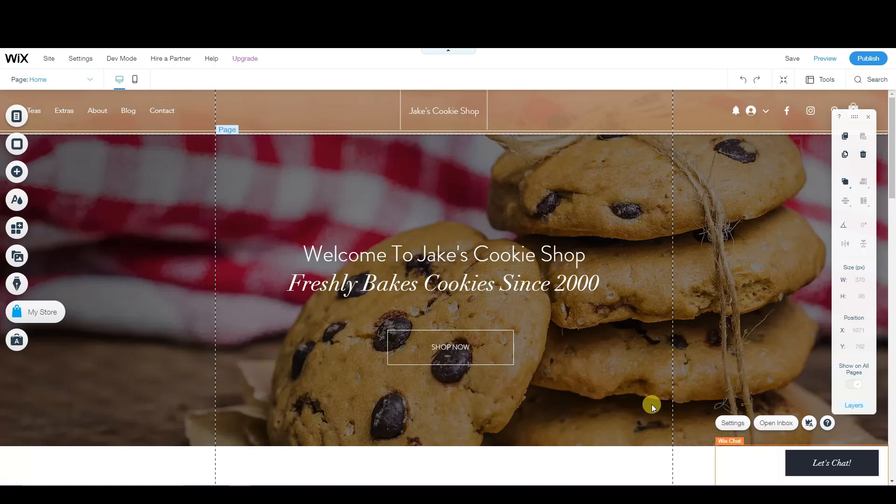
# - Open the design settings of the "Let's Chat!" Wix Chat widget
pyautogui.click(695, 462)
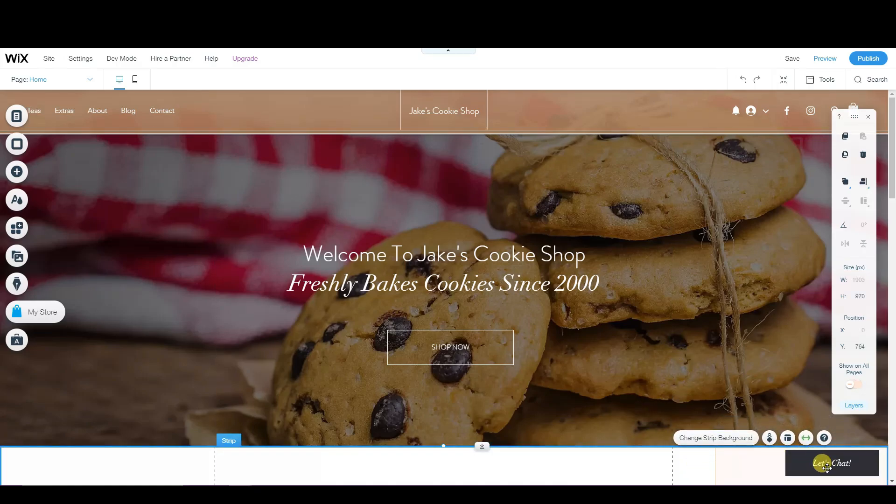
pyautogui.click(801, 460)
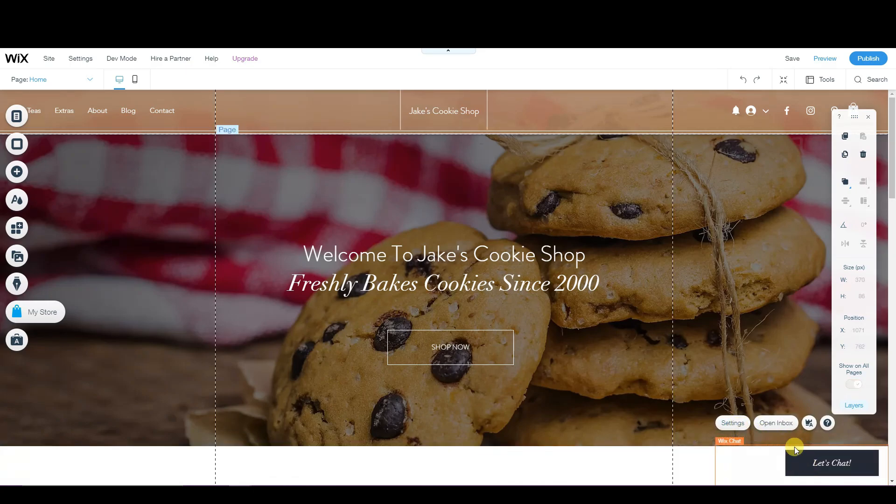
pyautogui.click(733, 423)
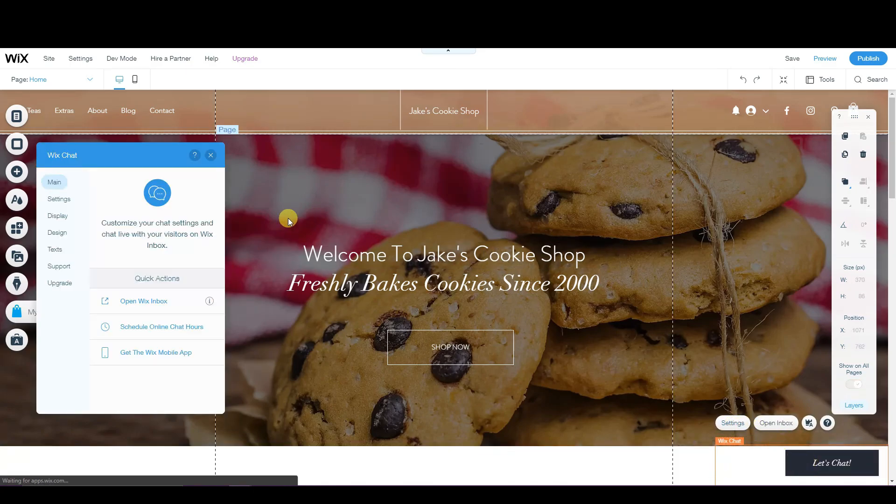
pyautogui.click(63, 233)
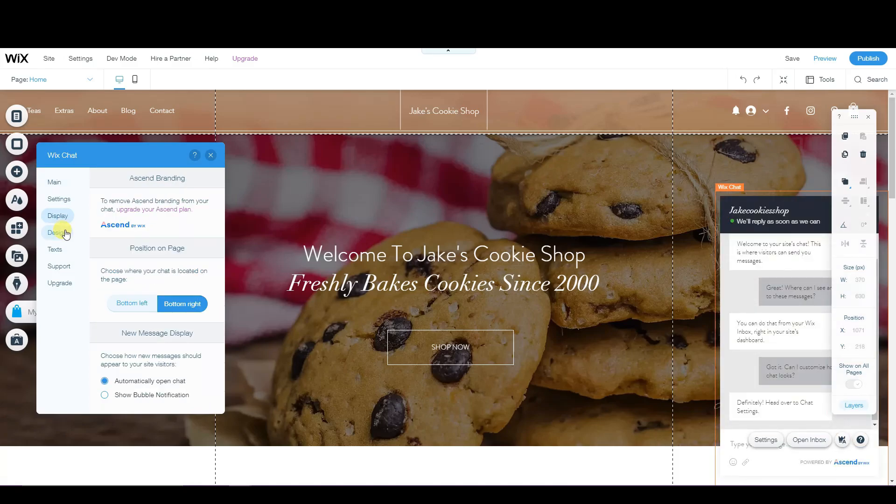
# - Set the background color of the Wix Chat header to the custom brown #9A6430
pyautogui.click(60, 231)
pyautogui.scroll(-1, 163, 311)
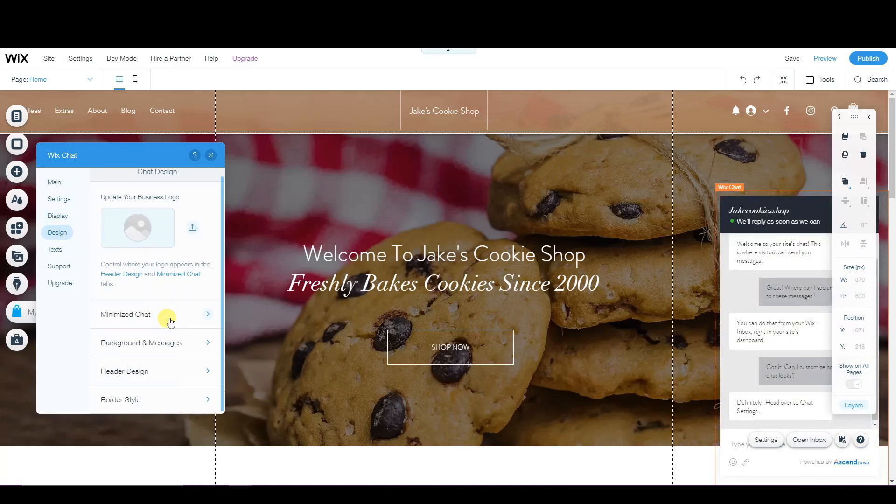
pyautogui.click(170, 270)
pyautogui.click(206, 260)
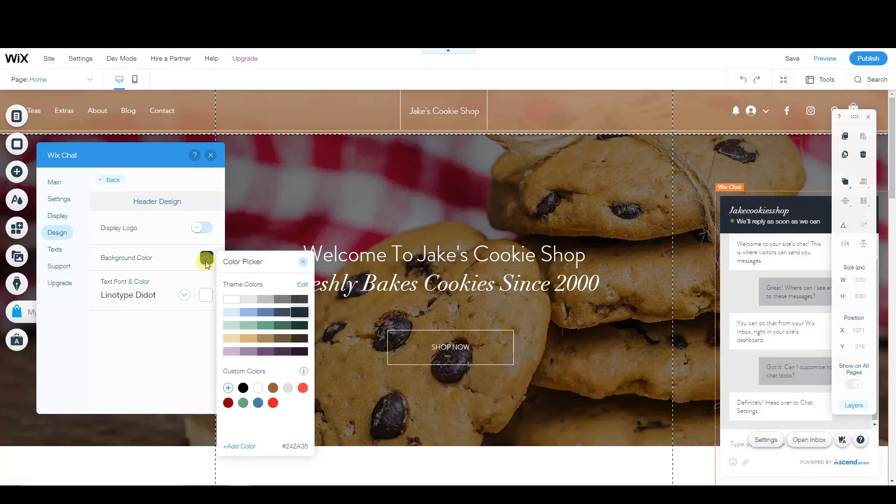
pyautogui.click(273, 388)
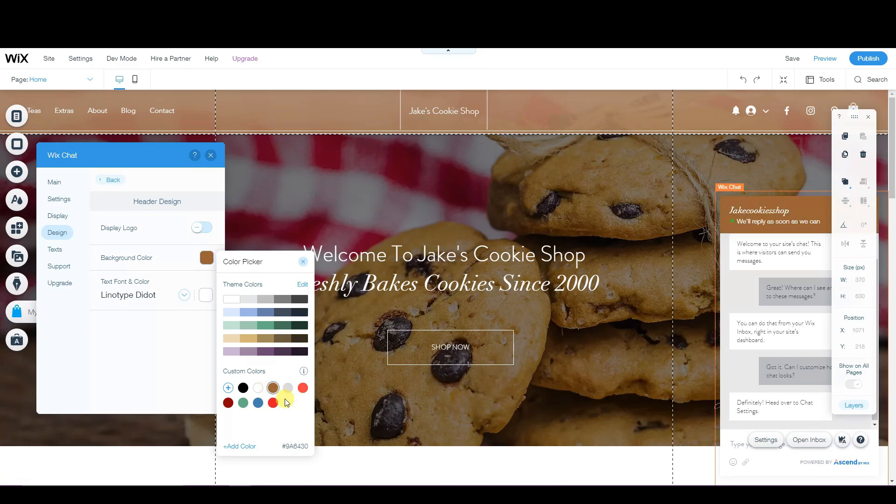
pyautogui.click(171, 357)
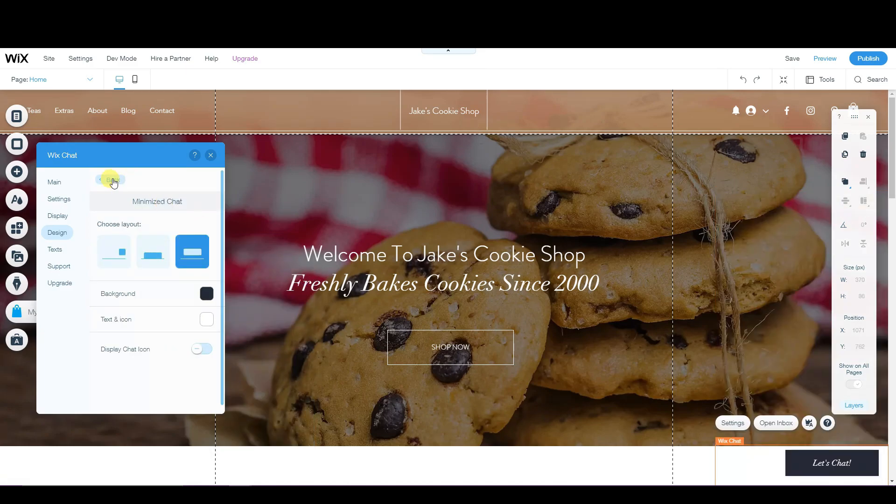
# - Change the minimized chat's background to the custom brown color and close the chat settings
pyautogui.click(113, 180)
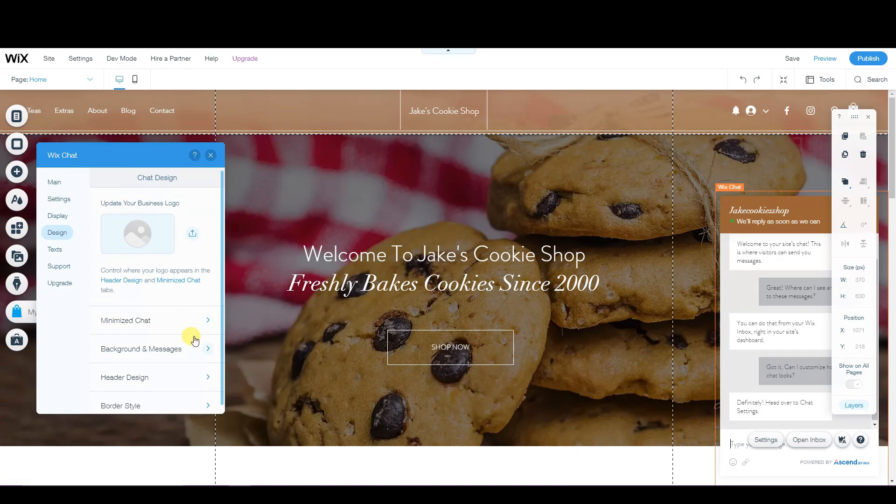
pyautogui.click(150, 319)
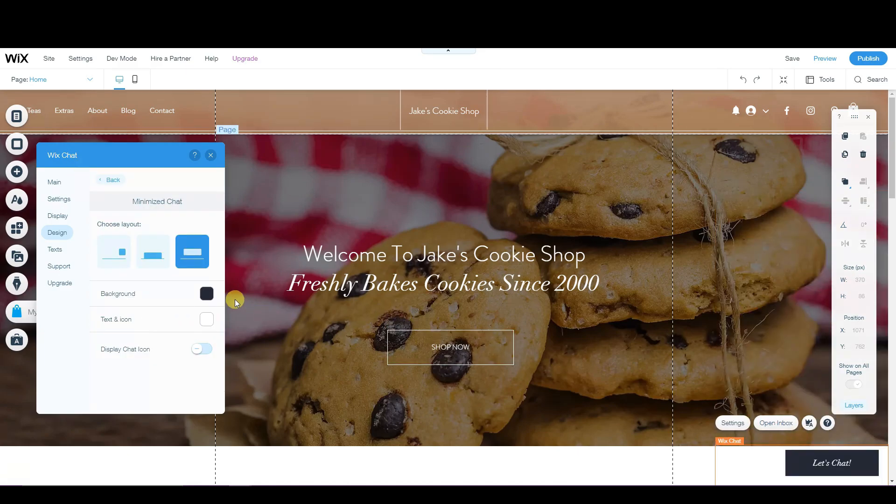
pyautogui.click(205, 294)
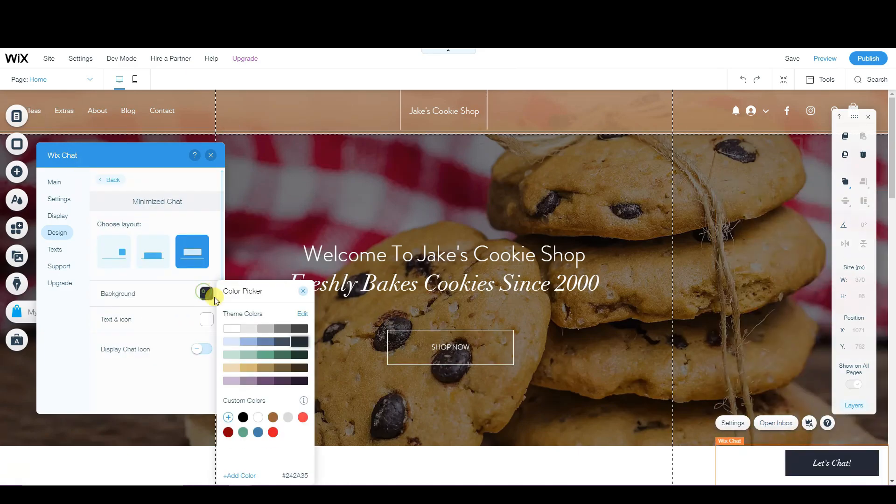
pyautogui.click(272, 418)
pyautogui.click(176, 455)
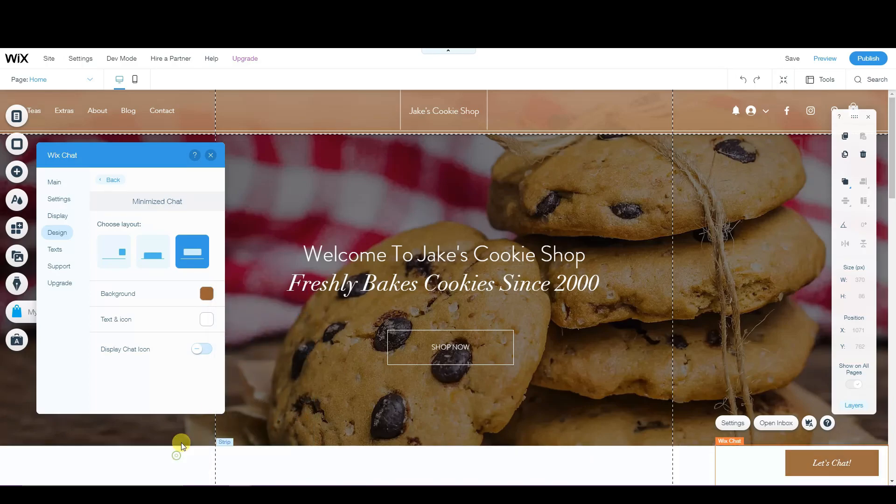
pyautogui.click(211, 155)
# - Look over the Home page and open the About page from the site menu
pyautogui.click(690, 458)
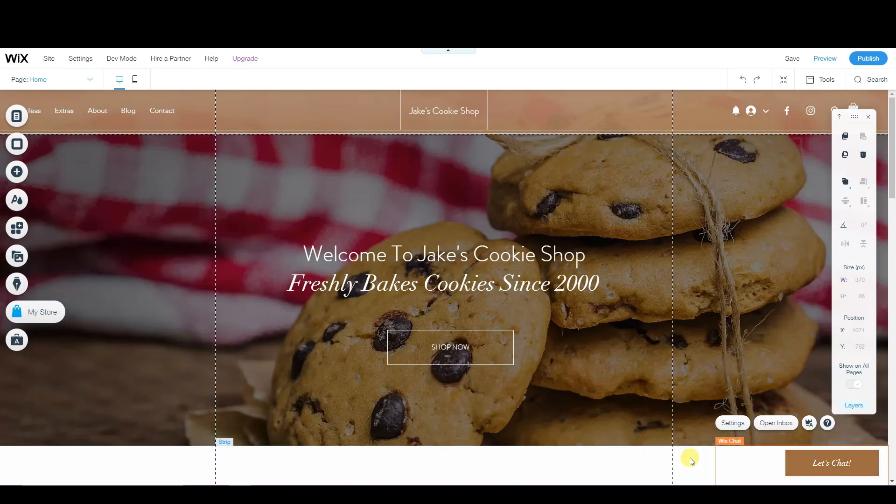
pyautogui.scroll(-10, 406, 301)
pyautogui.scroll(10, 516, 276)
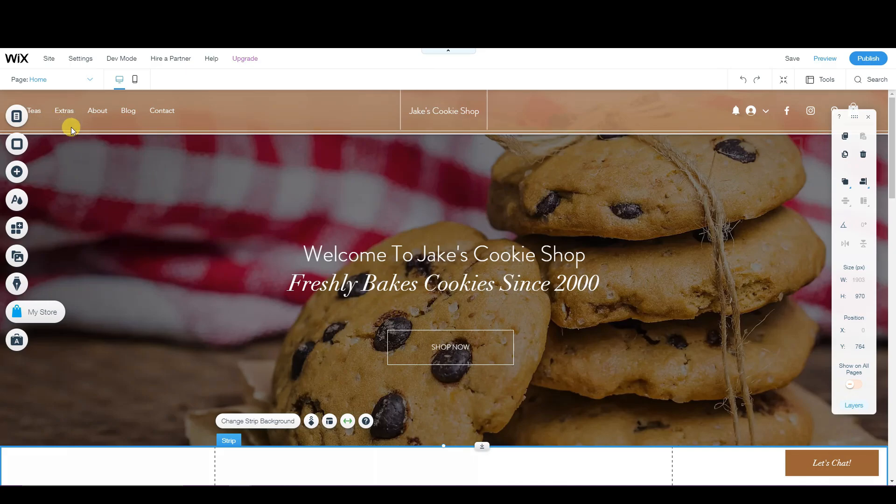
pyautogui.click(45, 123)
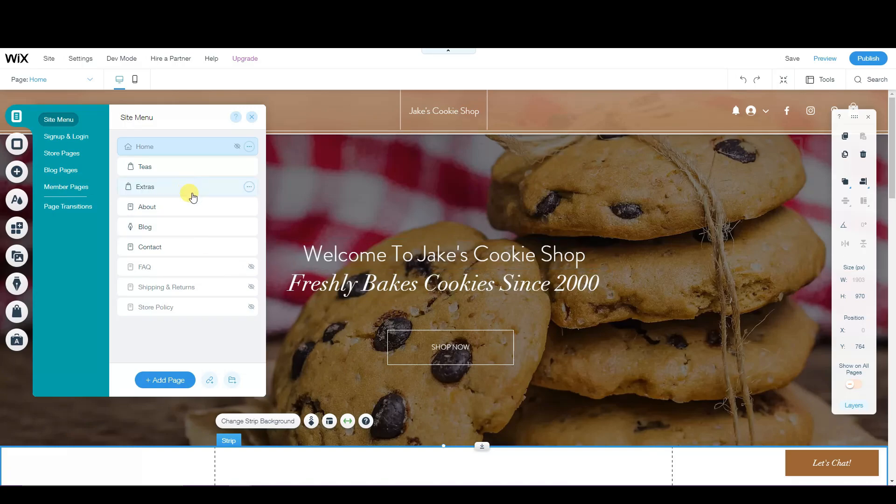
pyautogui.click(173, 212)
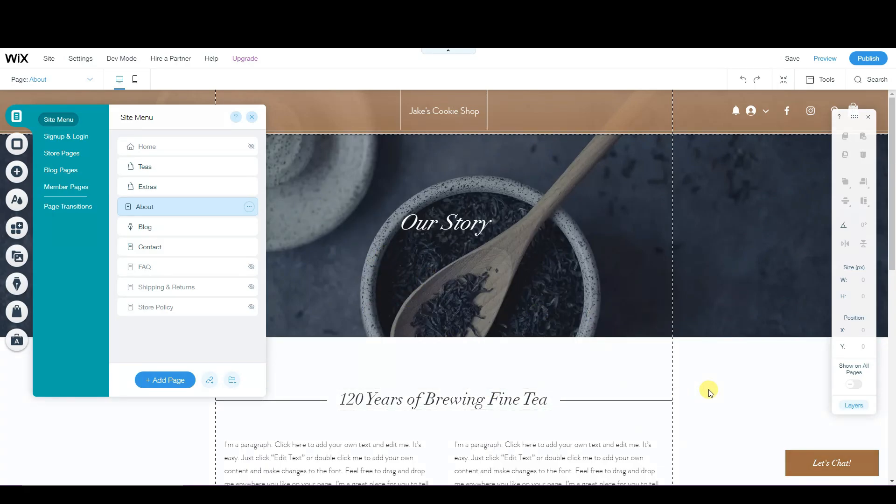
# - Examine the About page's header image, story text and the sections below it
pyautogui.scroll(-2, 708, 390)
pyautogui.scroll(2, 710, 391)
pyautogui.click(710, 365)
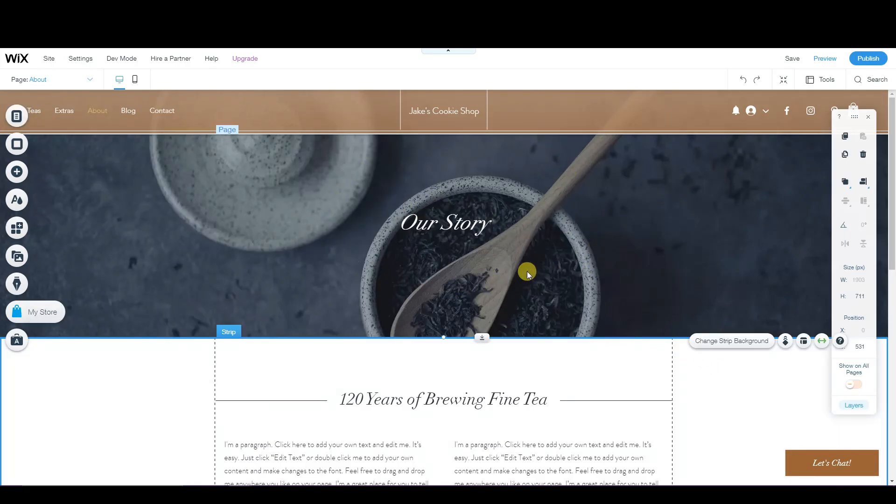
pyautogui.scroll(-5, 527, 271)
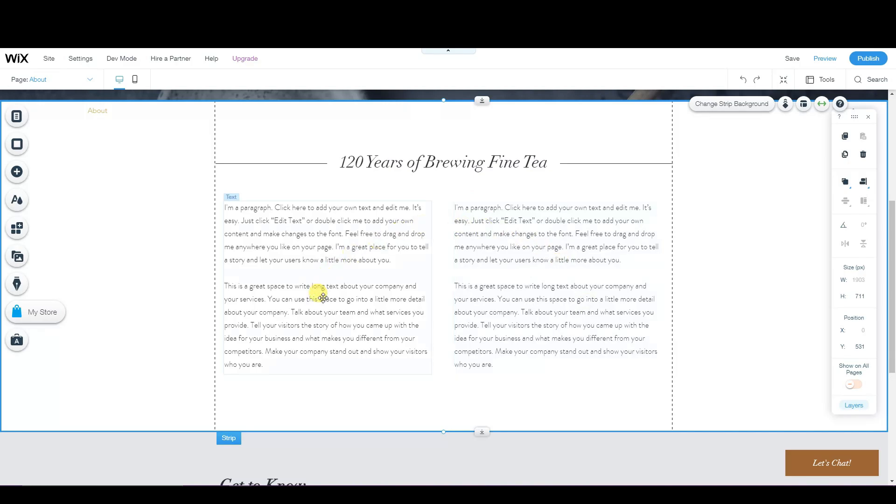
pyautogui.scroll(-4, 597, 240)
pyautogui.scroll(8, 482, 289)
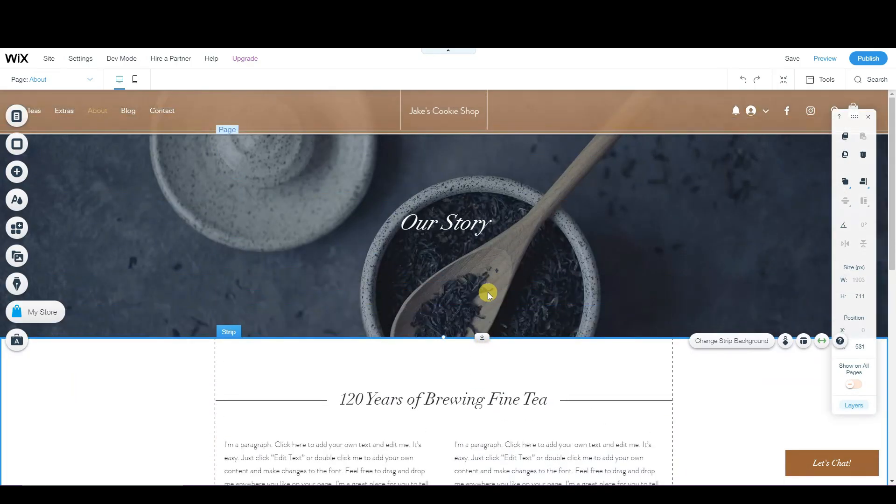
pyautogui.scroll(-1, 342, 256)
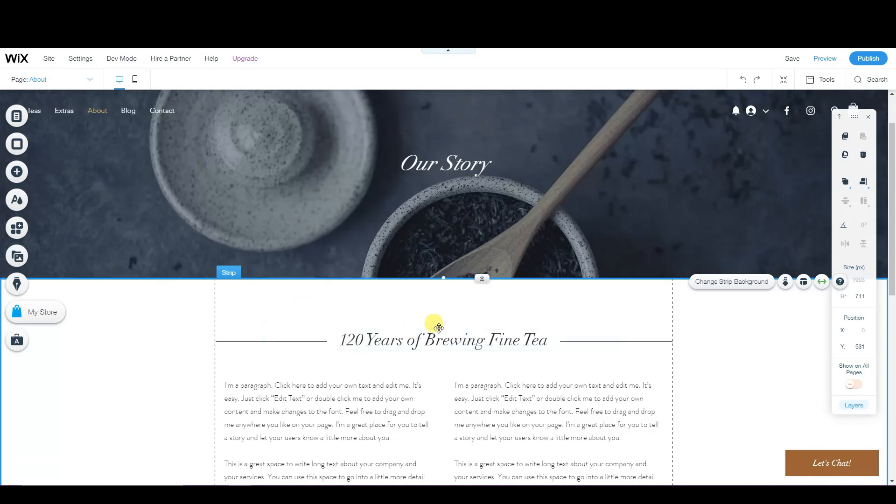
pyautogui.scroll(-1, 437, 322)
pyautogui.scroll(2, 436, 320)
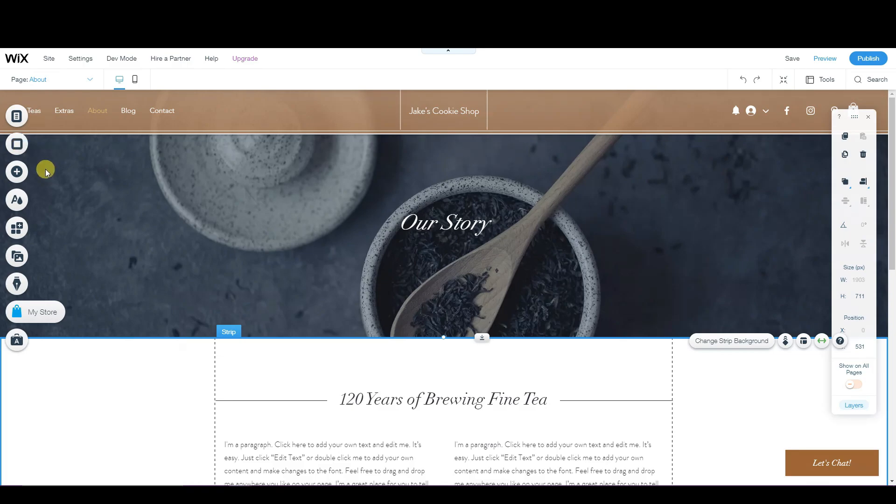
# - Add the three-column About Us strip with food photos directly below the Our Story header image
pyautogui.click(19, 172)
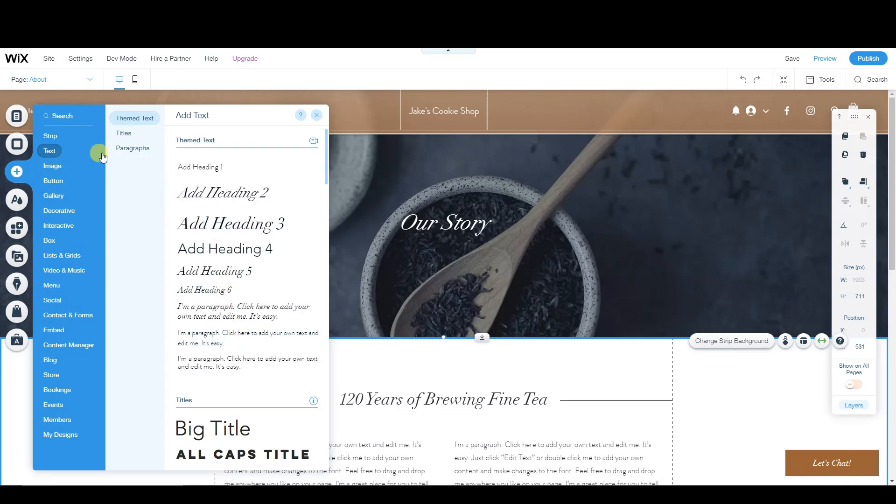
pyautogui.click(59, 139)
pyautogui.click(156, 163)
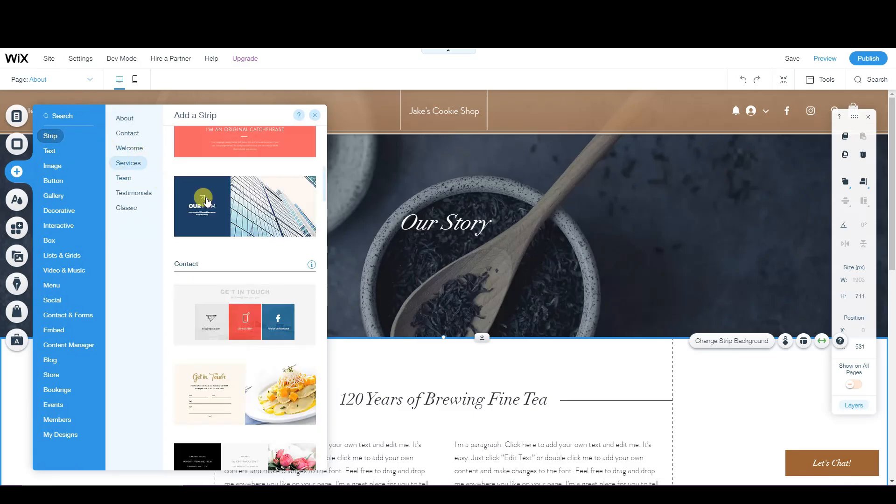
pyautogui.click(133, 122)
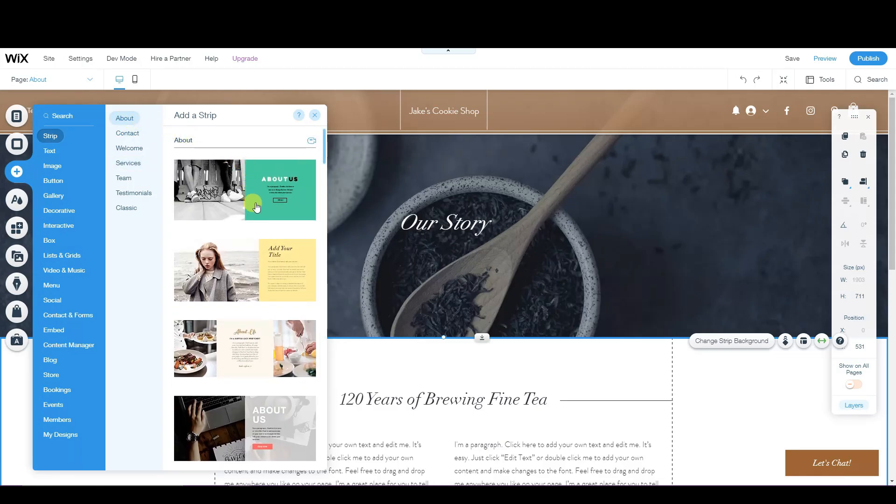
pyautogui.scroll(-2, 267, 291)
pyautogui.scroll(2, 261, 298)
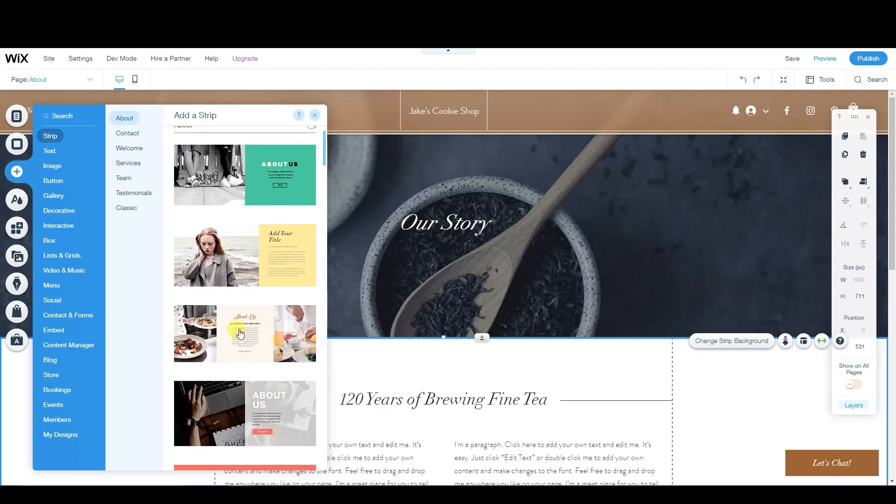
pyautogui.scroll(-2, 534, 314)
pyautogui.scroll(-1, 537, 313)
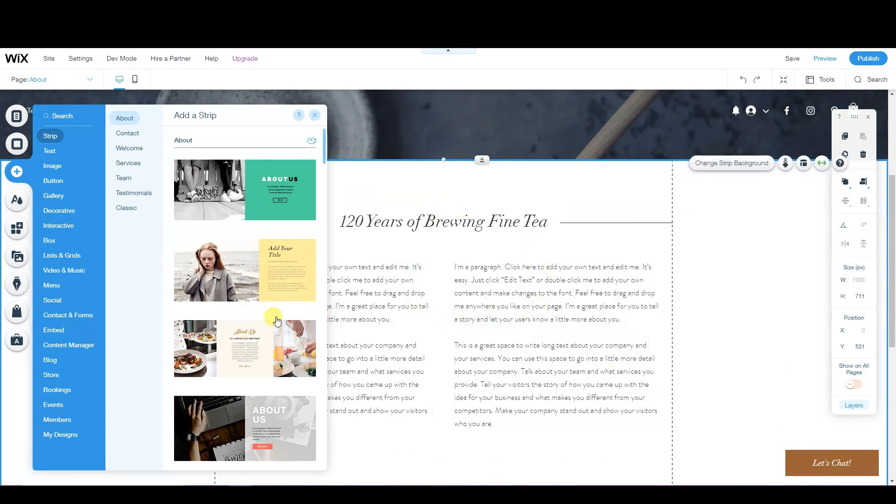
pyautogui.moveTo(236, 347); pyautogui.dragTo(471, 294)
# - Remove the newly added three-column About Us strip from the About page
pyautogui.hotkey('ctrl', 'z')
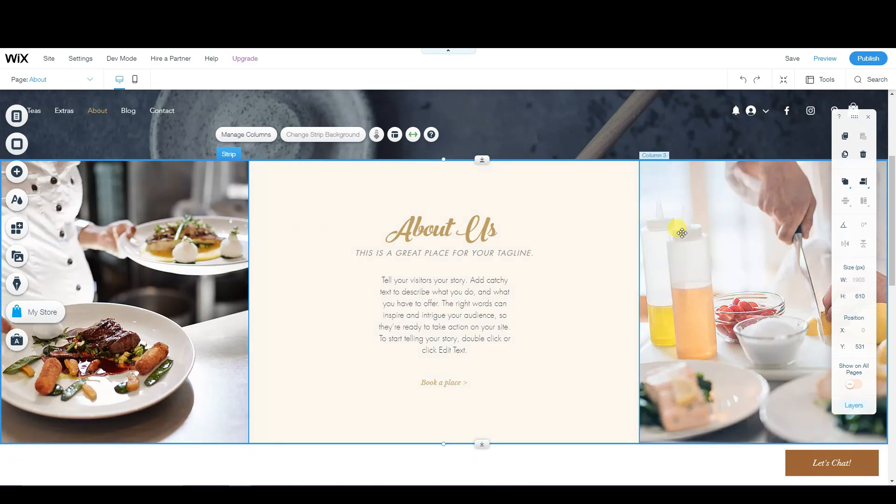
pyautogui.click(682, 233)
pyautogui.press('Delete')
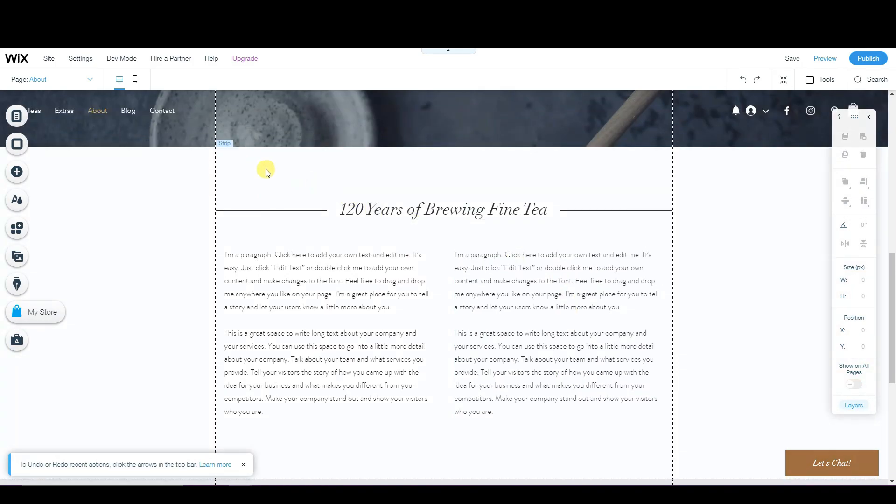
# - Browse the ready-made strip designs for the Welcome, Services, Team and Testimonials categories
pyautogui.scroll(3, 267, 173)
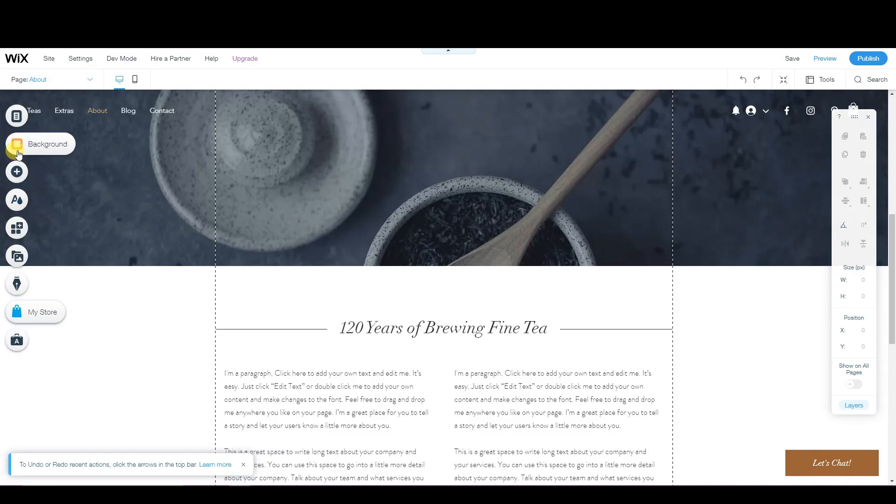
pyautogui.click(18, 171)
pyautogui.moveTo(55, 141)
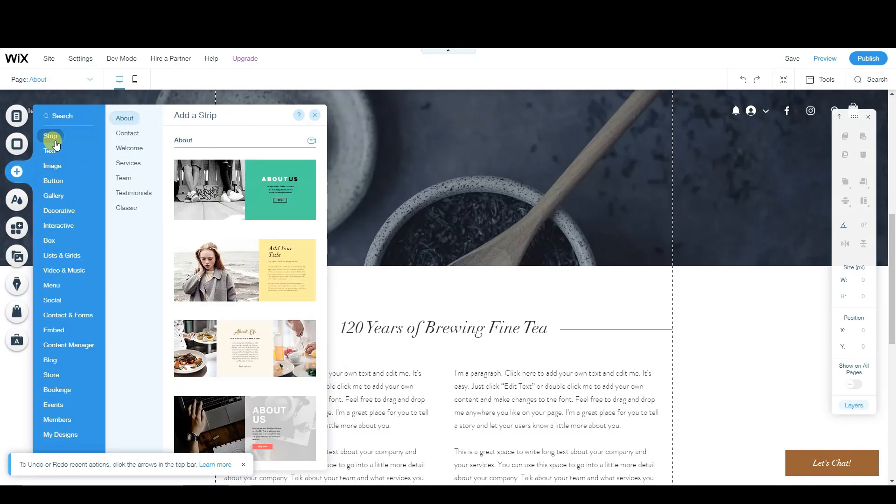
pyautogui.click(139, 146)
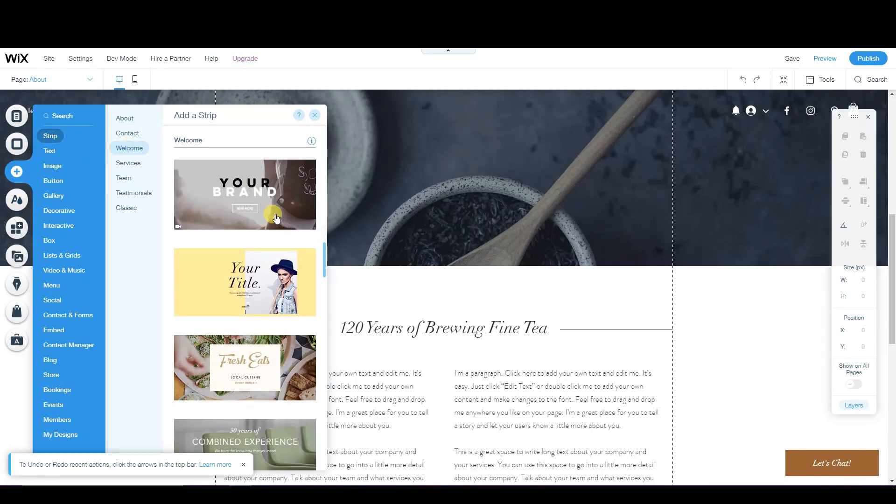
pyautogui.scroll(-3, 273, 232)
pyautogui.scroll(-10, 271, 279)
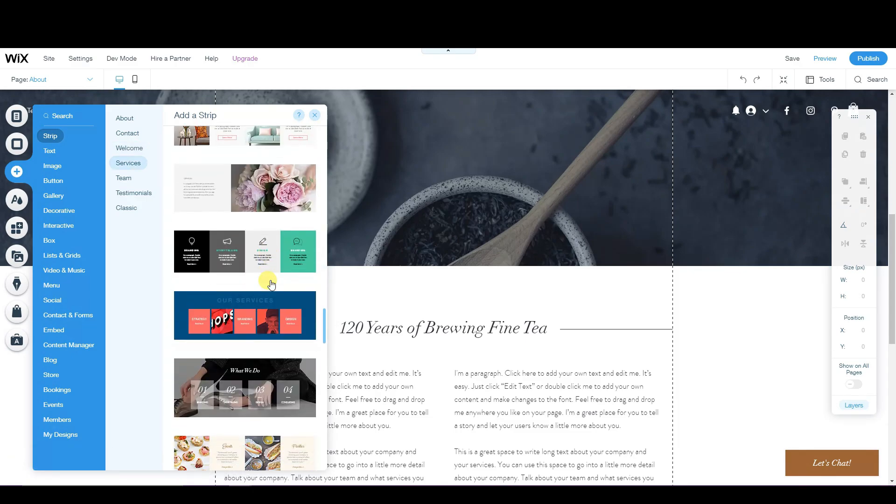
pyautogui.click(132, 165)
pyautogui.click(131, 176)
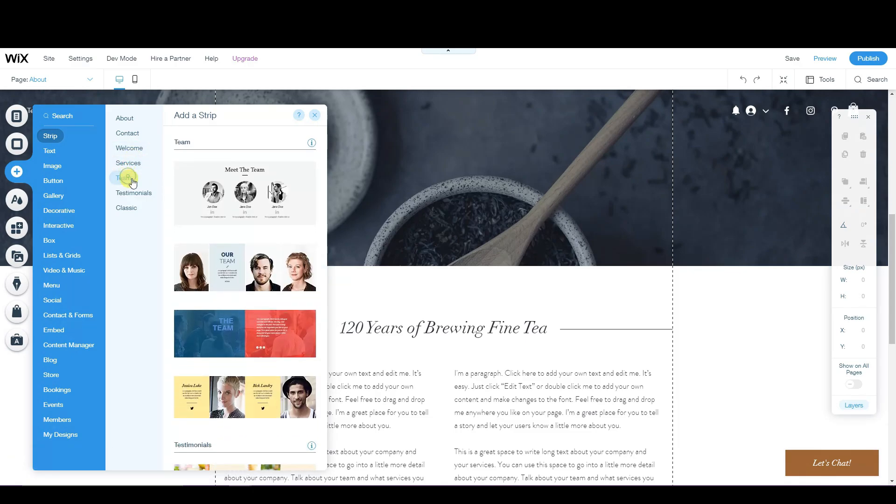
pyautogui.scroll(-2, 253, 234)
pyautogui.scroll(-6, 253, 234)
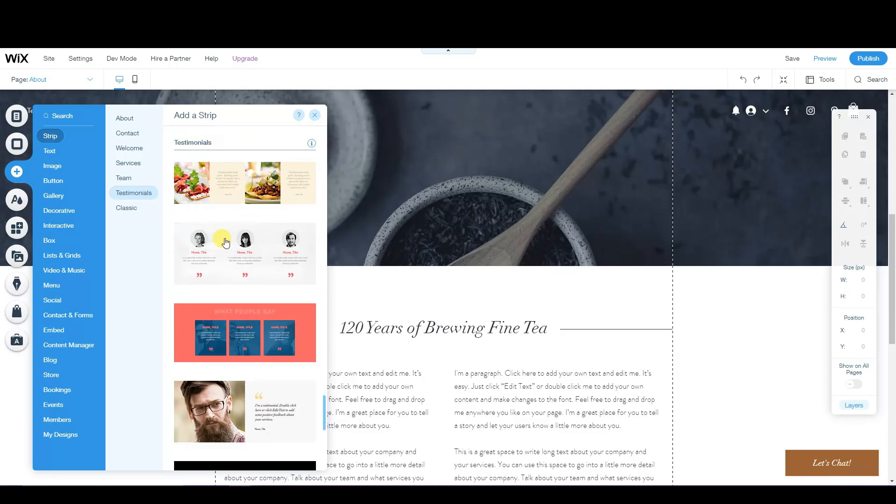
pyautogui.click(86, 169)
pyautogui.click(50, 135)
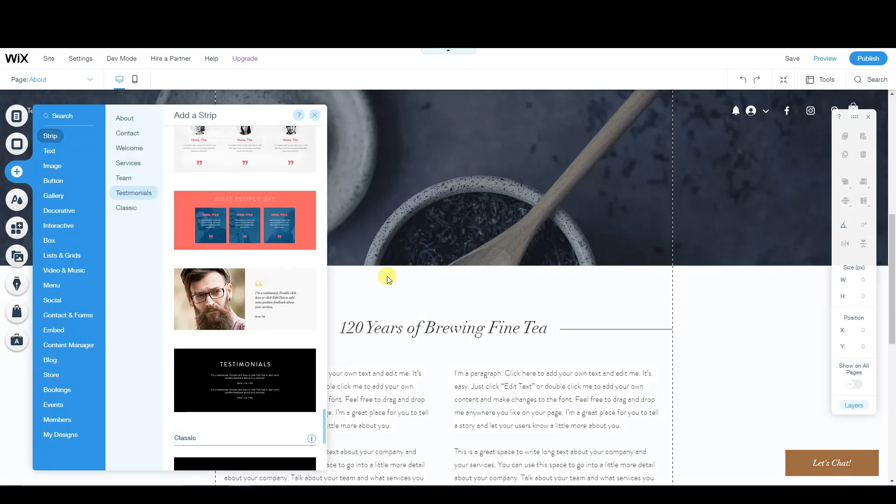
# - Browse the text styles, image sources and button designs that can be added to the page
pyautogui.click(49, 151)
pyautogui.scroll(-3, 222, 252)
pyautogui.scroll(3, 229, 280)
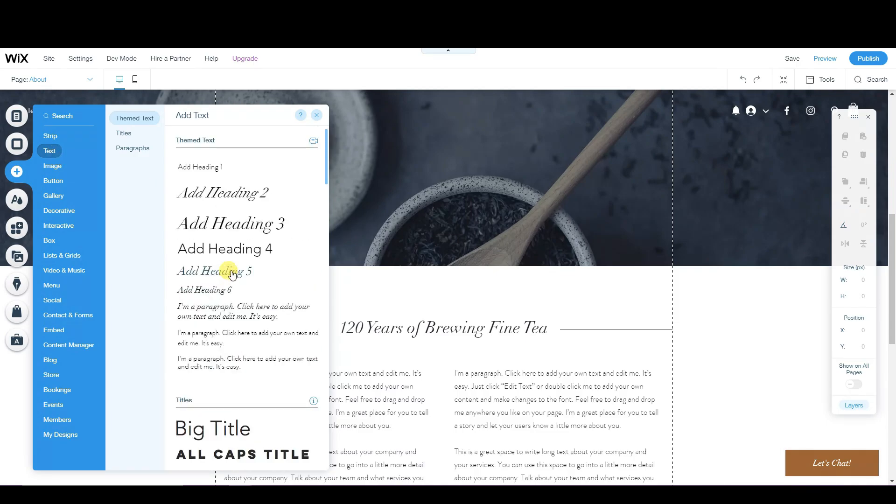
pyautogui.click(43, 168)
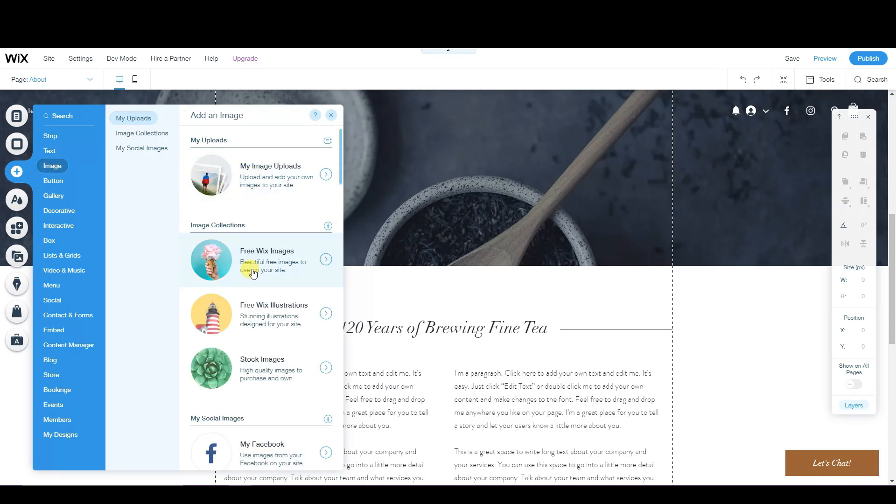
pyautogui.scroll(-2, 257, 243)
pyautogui.scroll(-2, 274, 292)
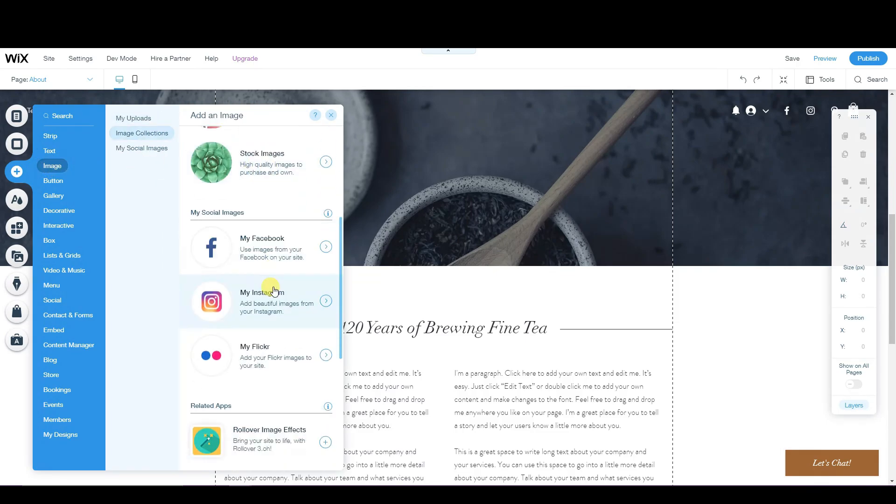
pyautogui.click(53, 181)
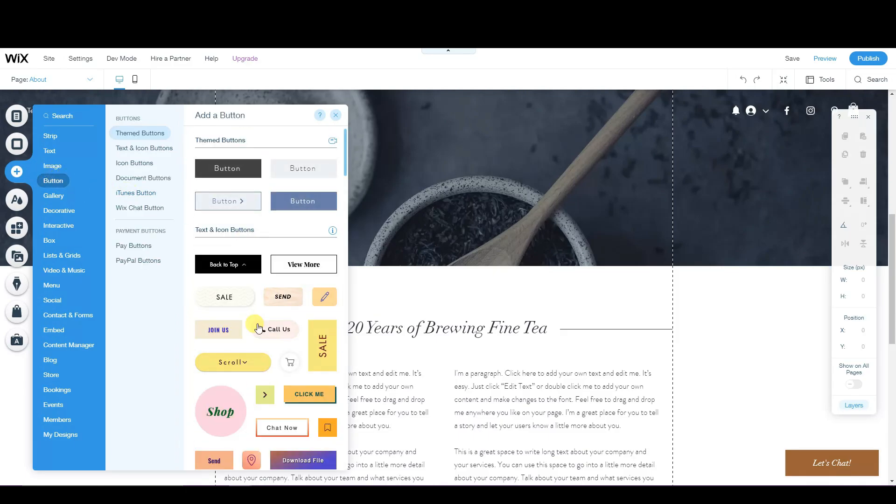
# - Add the round pink Shop button above the "120 Years of Brewing Fine Tea" heading, and delete it again
pyautogui.moveTo(217, 411); pyautogui.dragTo(439, 291)
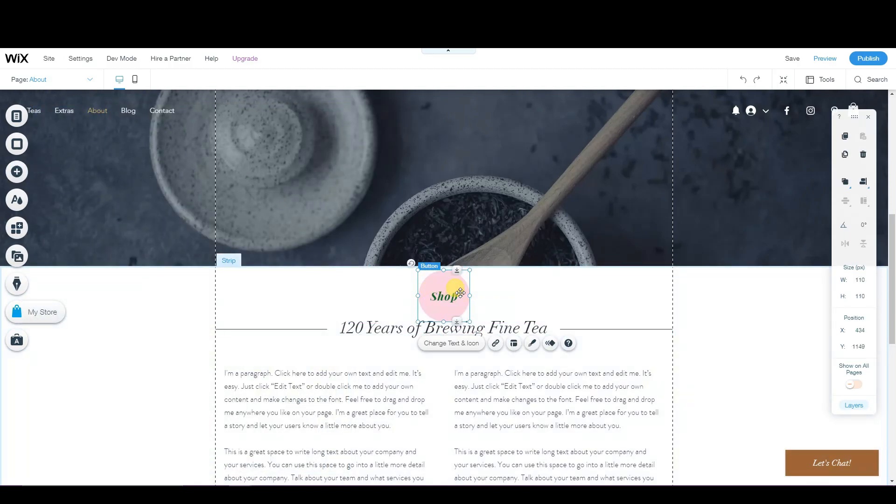
pyautogui.press('Delete')
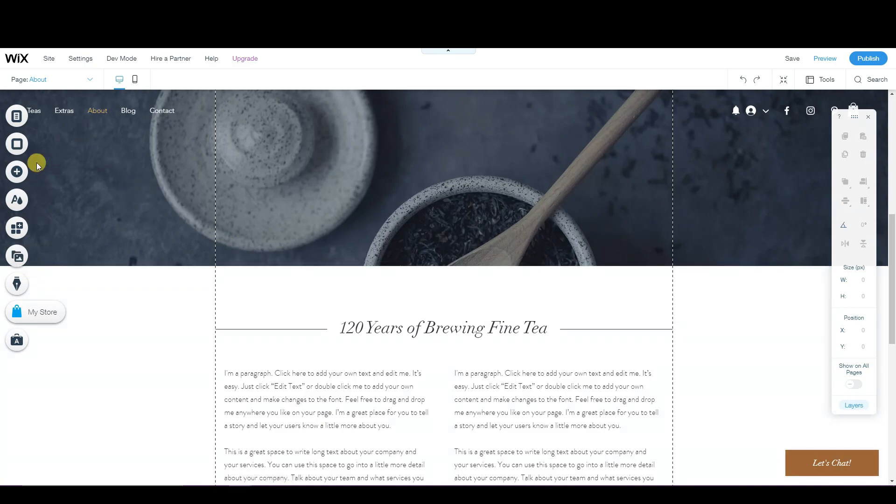
# - Browse the addable gallery, decorative, interactive, box, list, menu, social, contact form and content manager elements
pyautogui.click(27, 173)
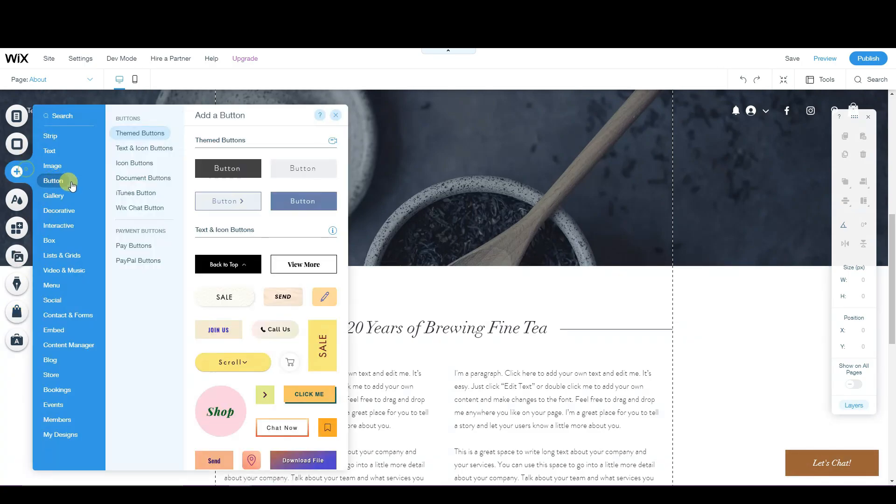
pyautogui.click(54, 196)
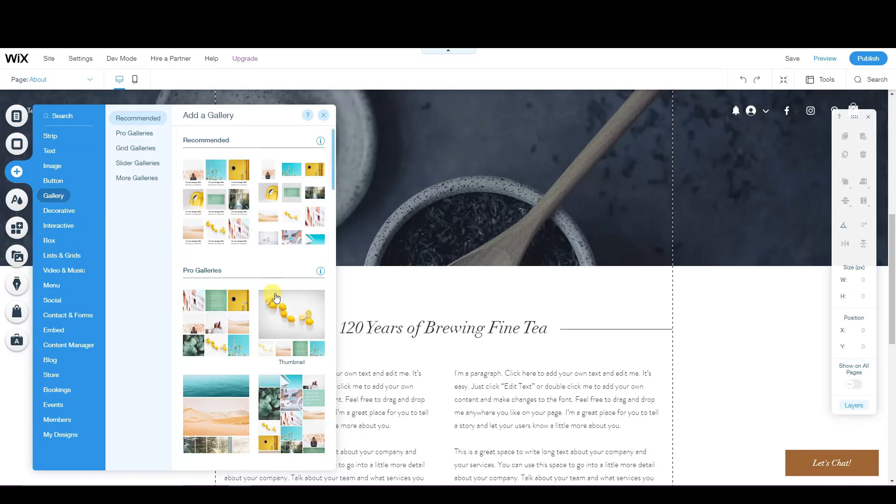
pyautogui.scroll(-3, 217, 322)
pyautogui.click(71, 213)
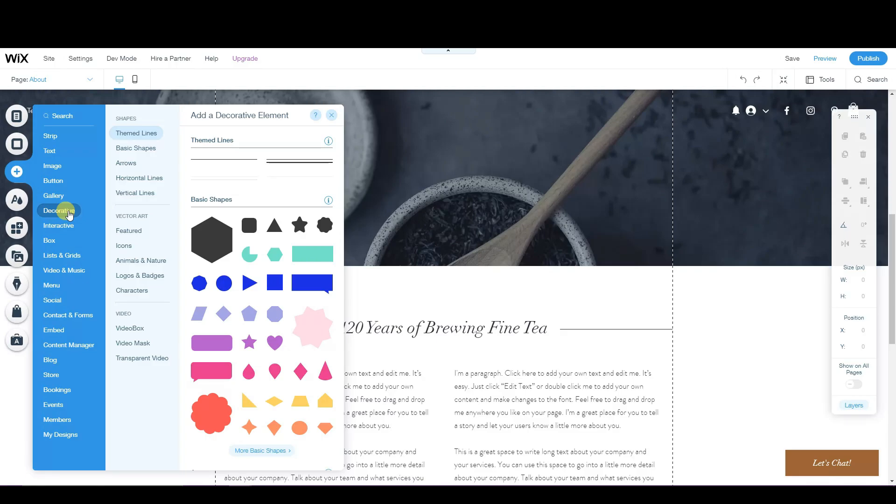
pyautogui.click(62, 223)
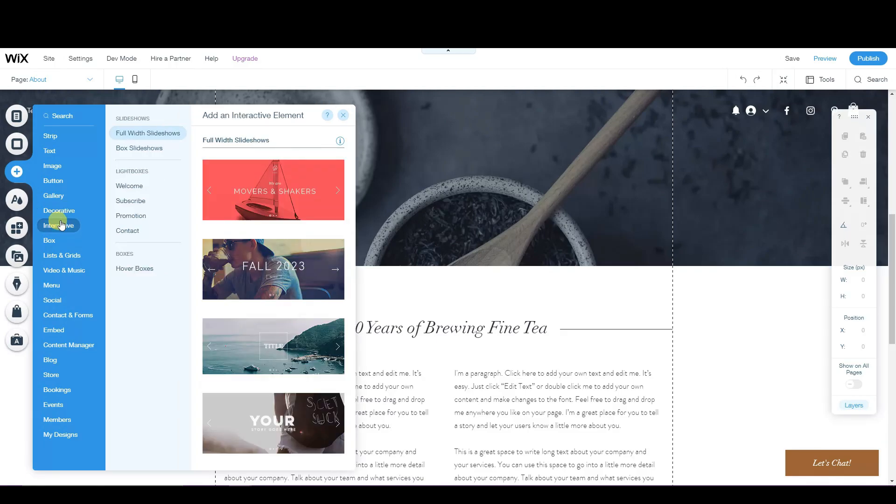
pyautogui.click(52, 240)
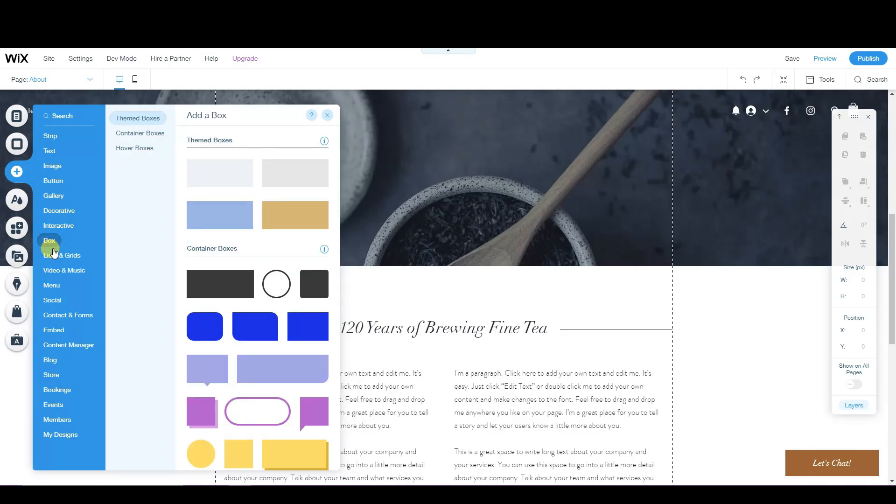
pyautogui.click(61, 255)
pyautogui.click(52, 285)
pyautogui.click(53, 301)
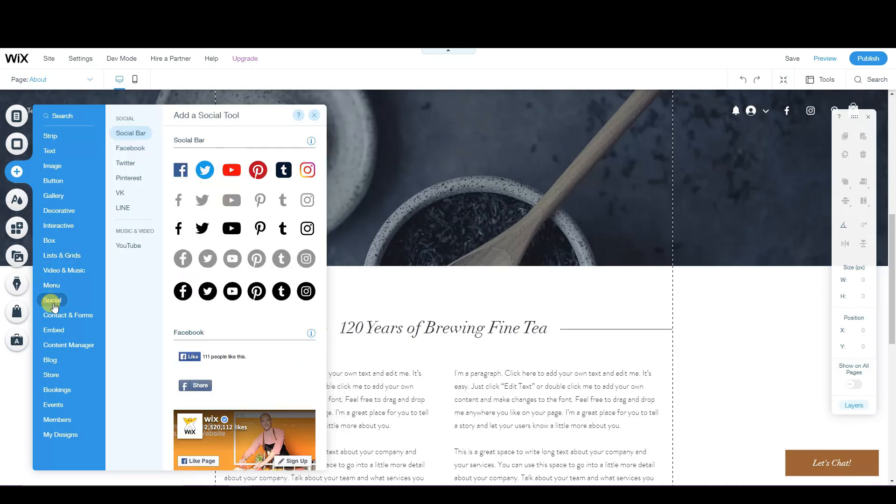
pyautogui.click(56, 315)
pyautogui.click(76, 343)
pyautogui.click(74, 314)
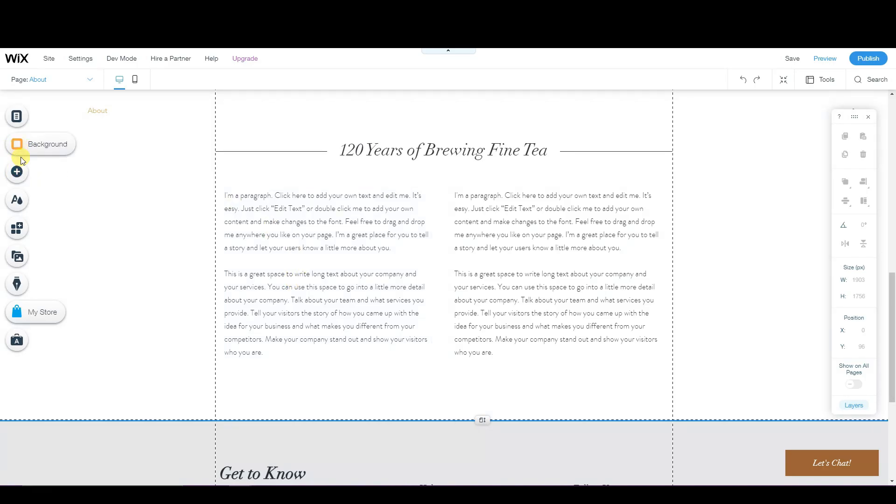
pyautogui.click(17, 171)
pyautogui.click(70, 184)
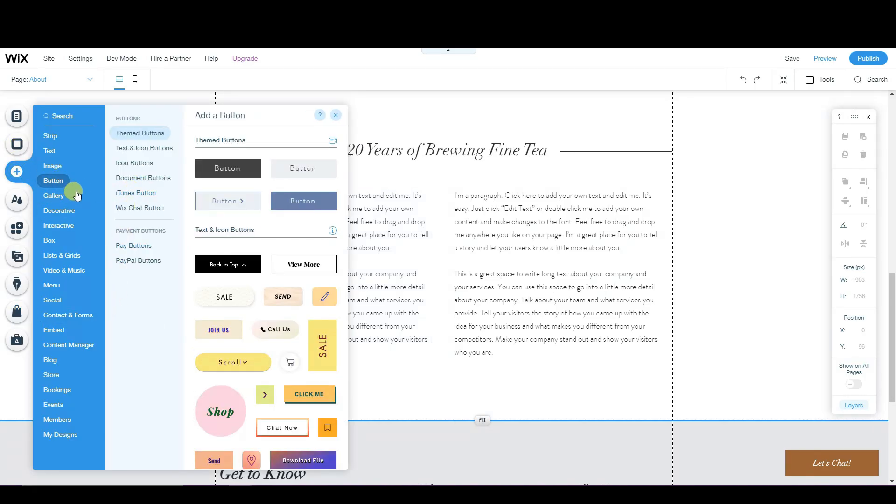
pyautogui.click(392, 247)
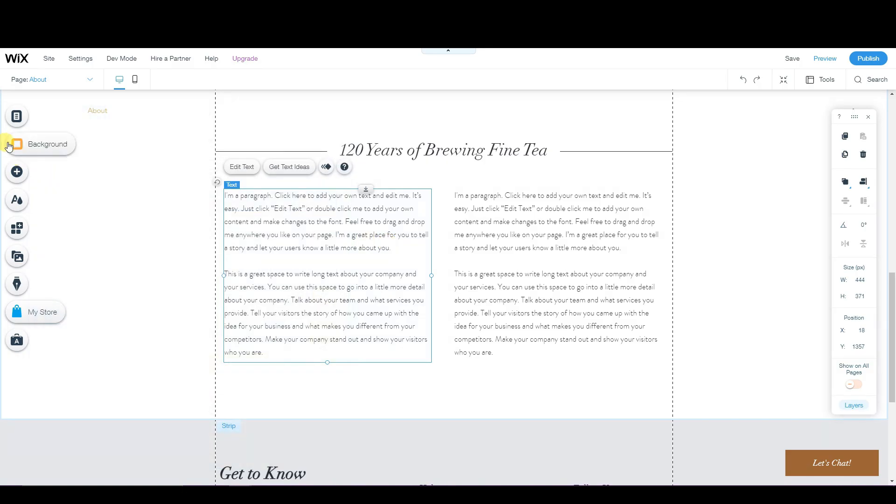
# - Switch from the About page to the Home page and on to the Teas page, and examine its product gallery
pyautogui.click(37, 122)
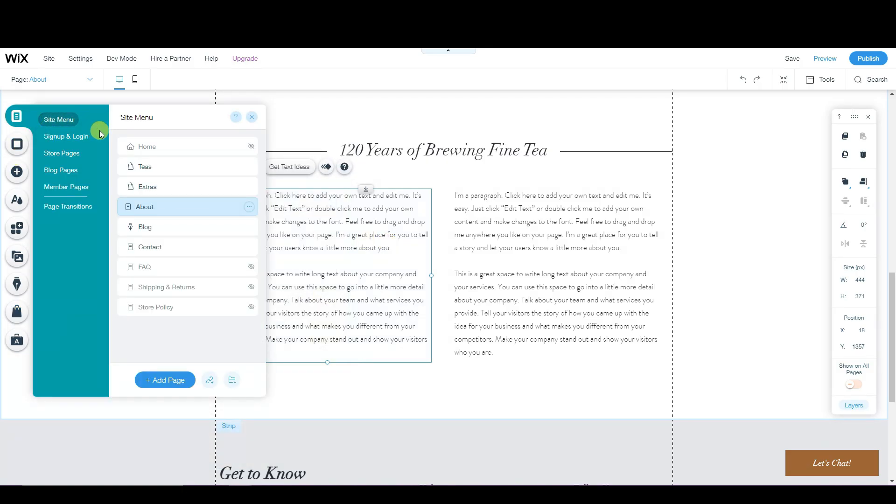
pyautogui.click(149, 150)
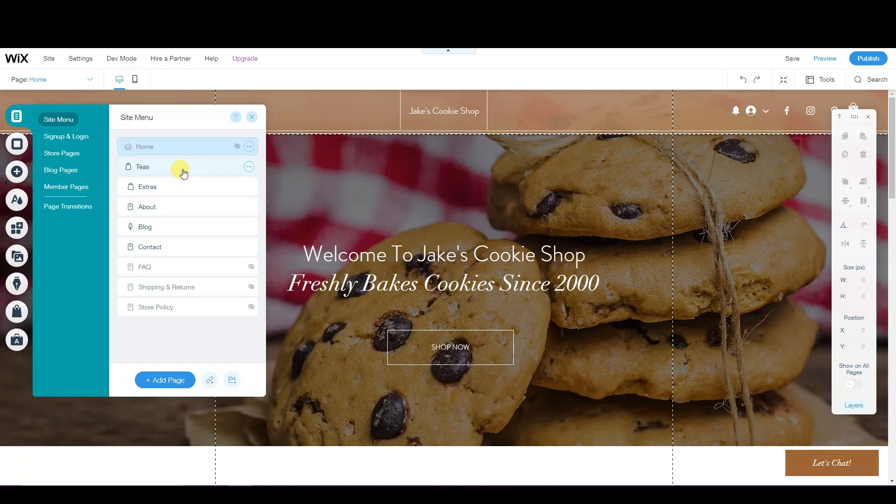
pyautogui.click(184, 172)
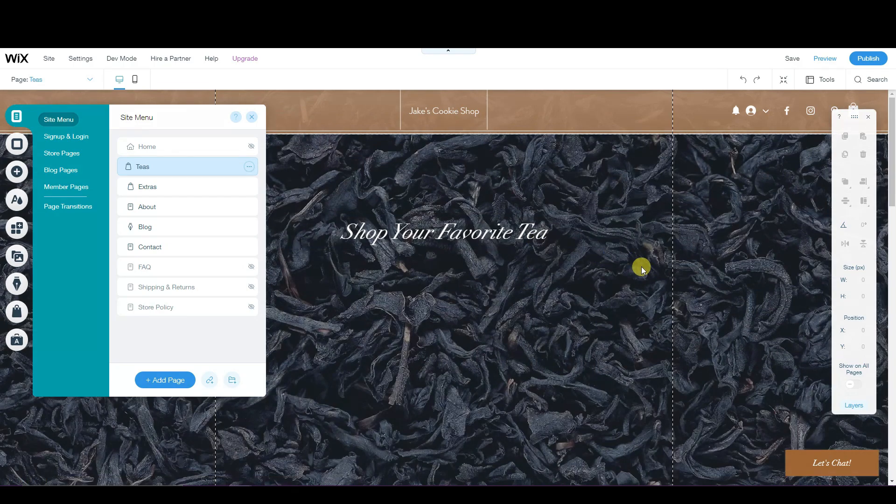
pyautogui.scroll(-10, 642, 270)
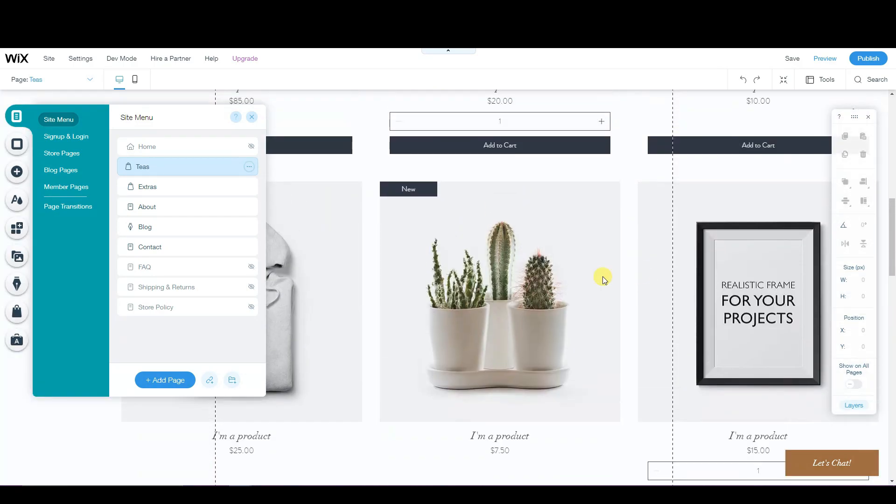
pyautogui.scroll(8, 603, 279)
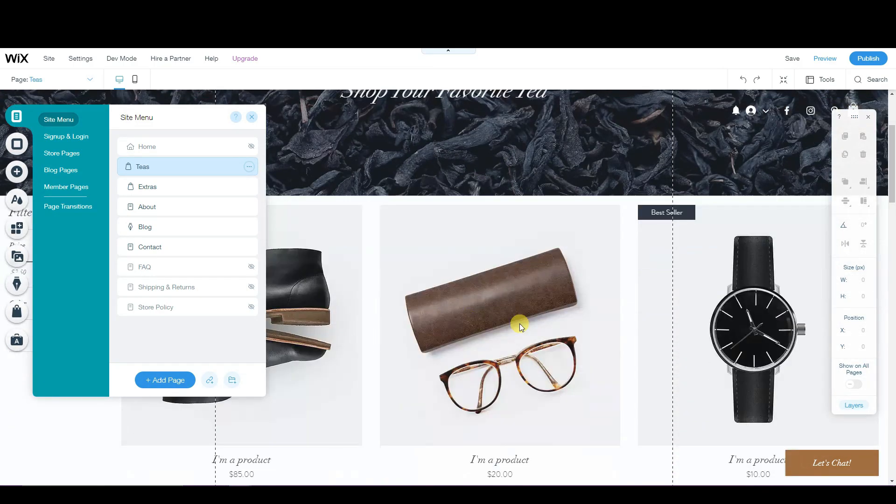
pyautogui.scroll(-4, 519, 323)
pyautogui.scroll(8, 488, 341)
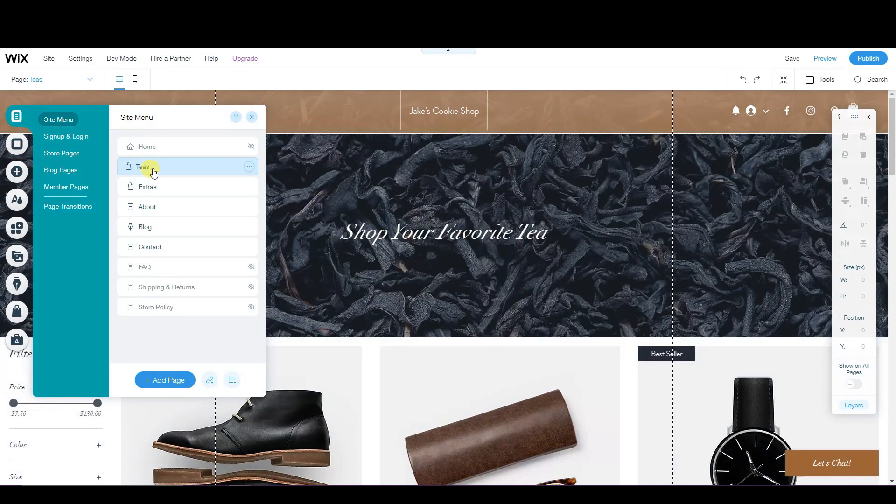
# - Rename the Teas page as Cookies in the site menu
pyautogui.click(248, 168)
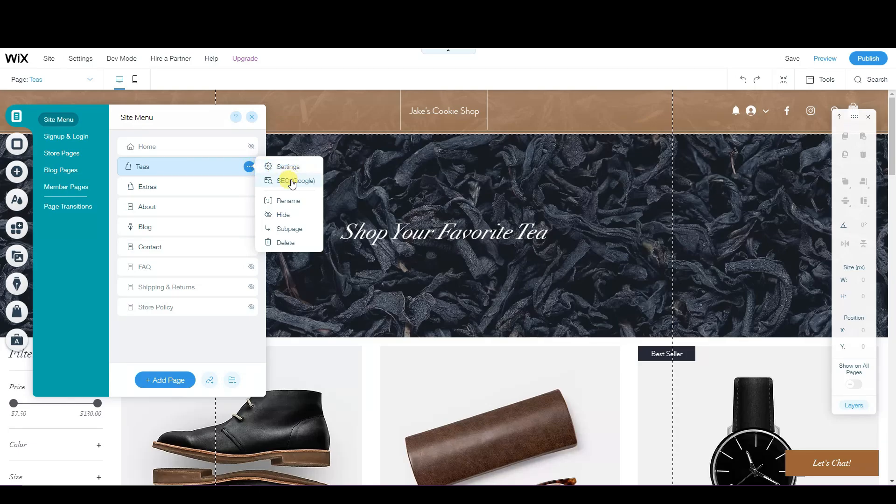
pyautogui.click(286, 201)
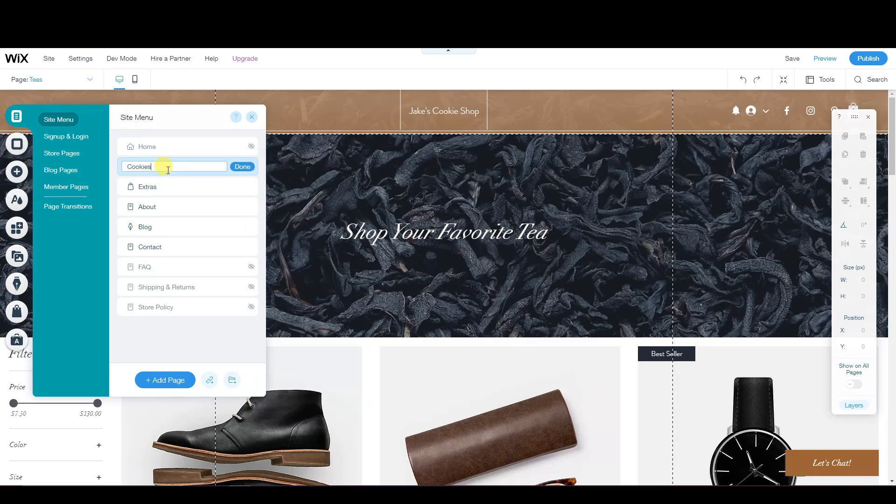
pyautogui.click(250, 171)
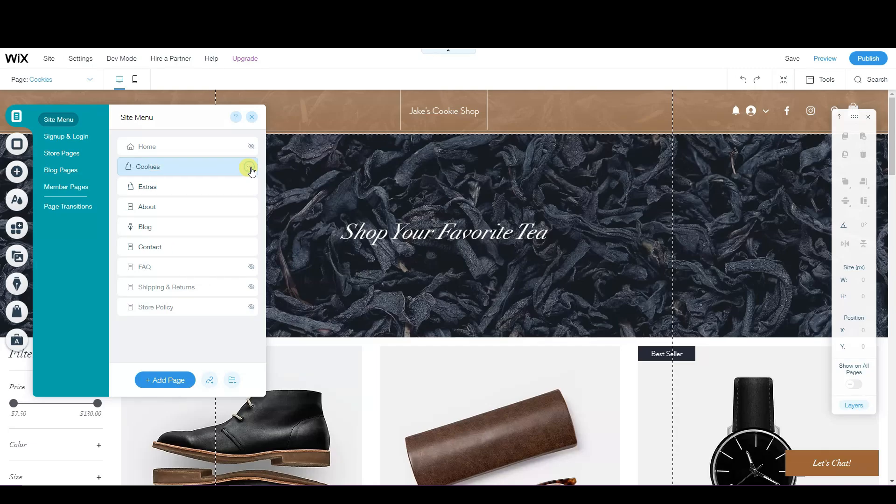
pyautogui.click(319, 167)
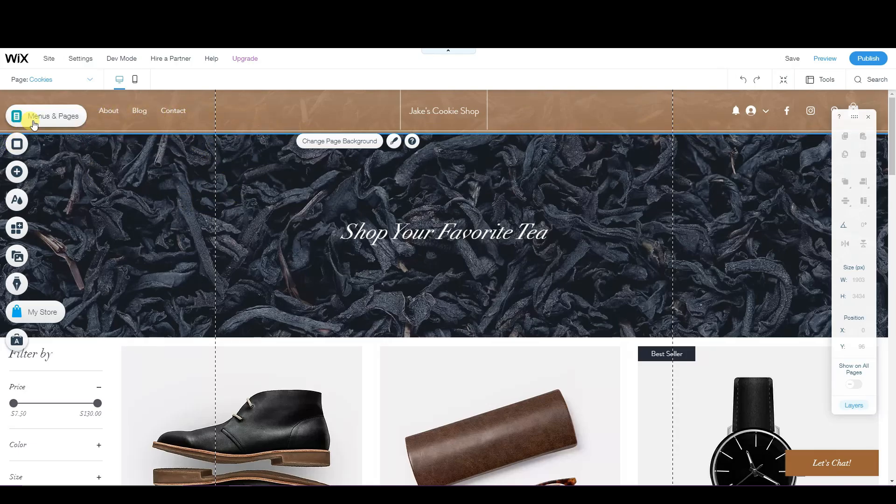
pyautogui.click(17, 117)
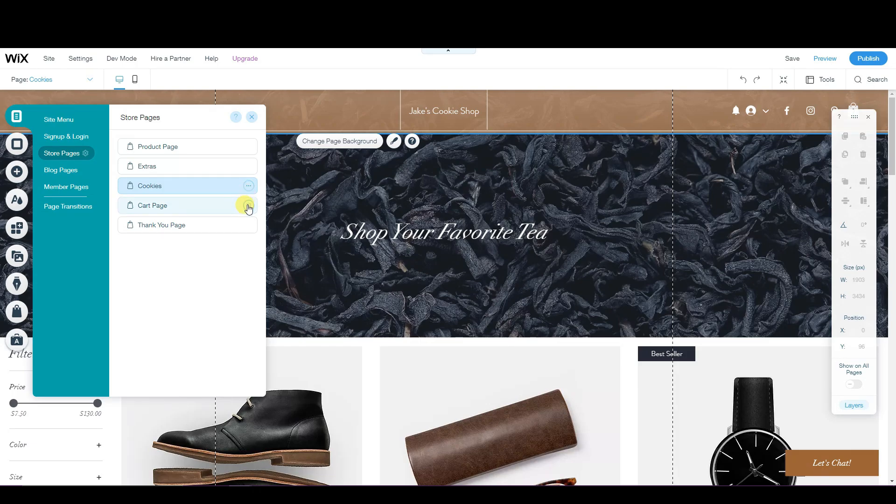
pyautogui.click(58, 120)
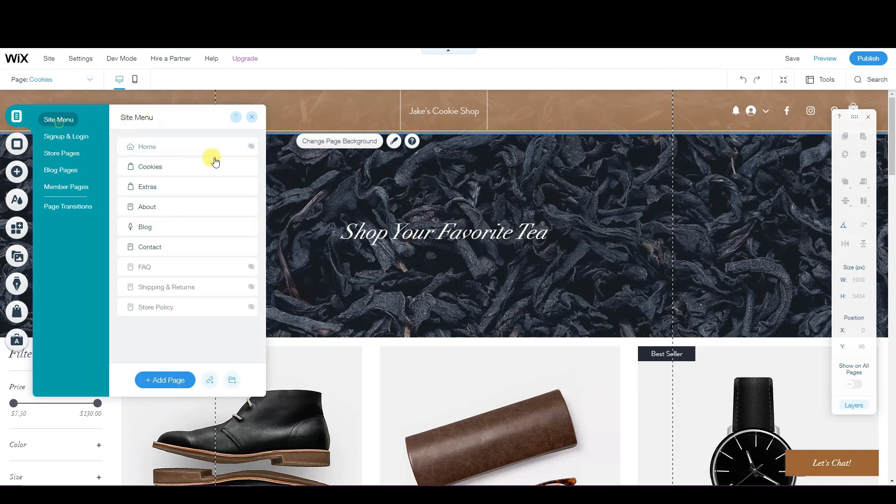
pyautogui.click(249, 167)
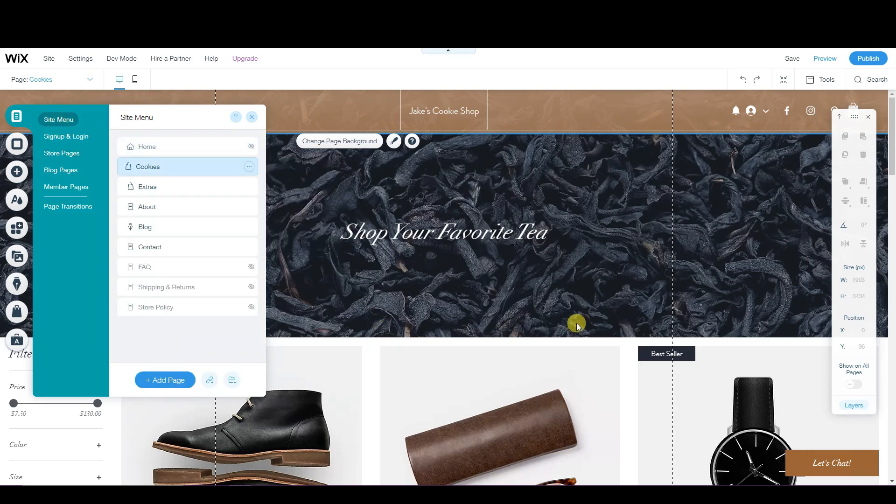
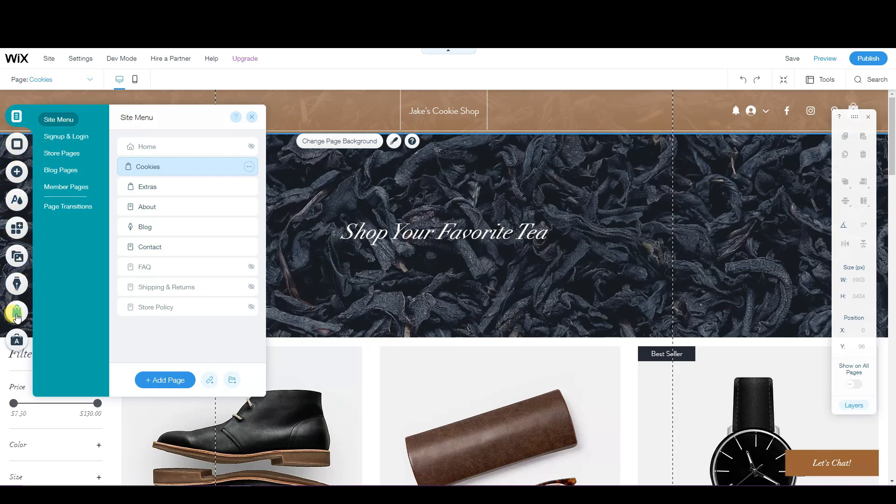
# - Start the store setup, open the product list in the store dashboard and look through the sample products
pyautogui.click(17, 315)
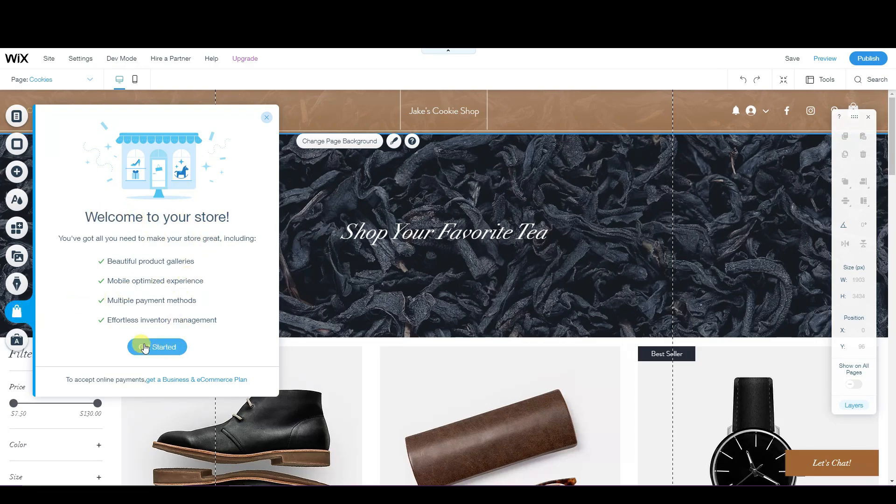
pyautogui.click(159, 347)
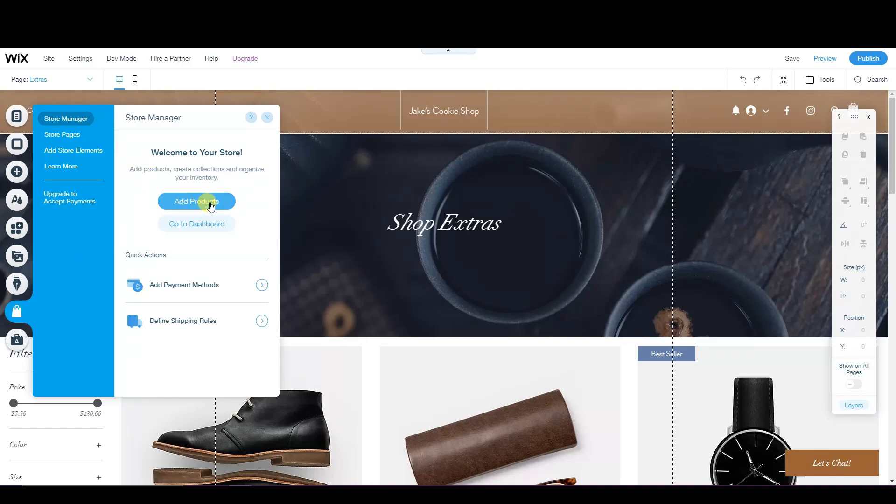
pyautogui.click(200, 207)
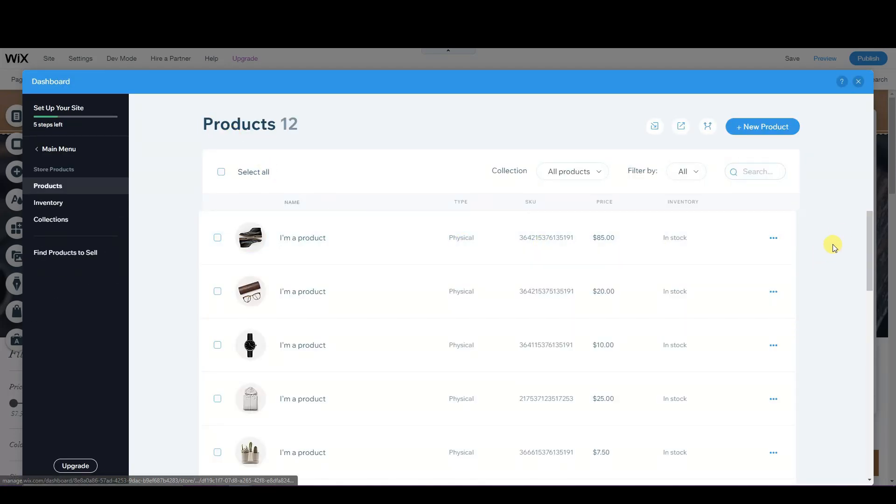
pyautogui.moveTo(869, 241); pyautogui.dragTo(816, 439)
pyautogui.scroll(10, 387, 330)
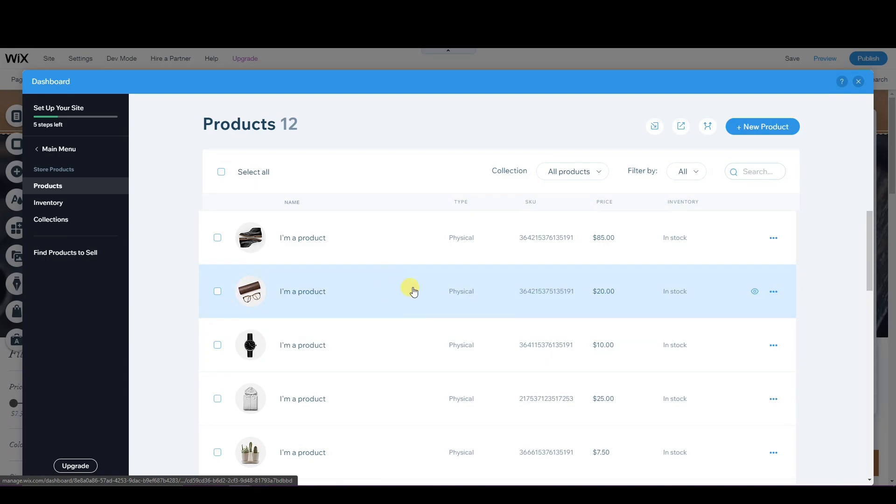
# - Delete all the sample products from the store
pyautogui.click(221, 173)
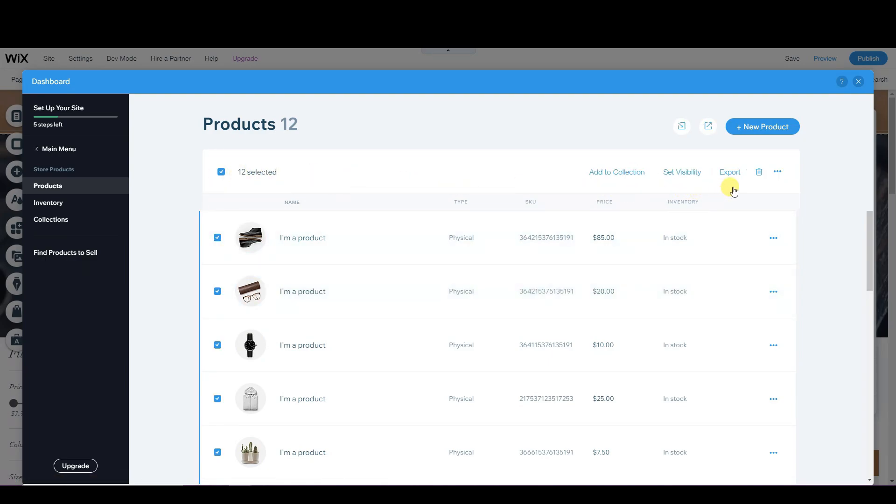
pyautogui.click(760, 174)
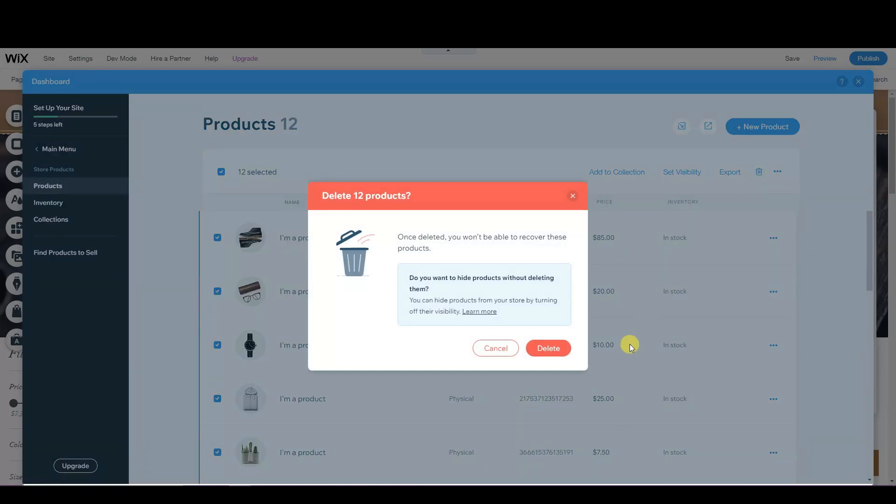
pyautogui.click(551, 346)
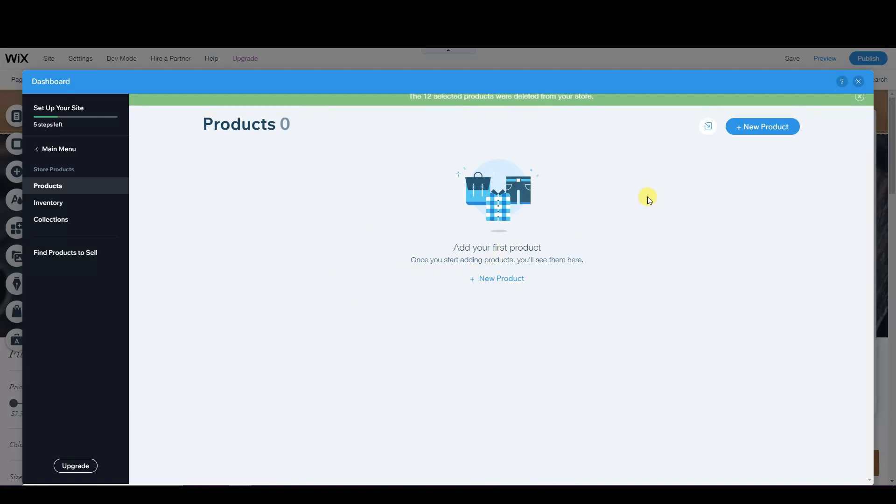
# - Create a new physical product named Chocolate Chip Cookies
pyautogui.click(759, 126)
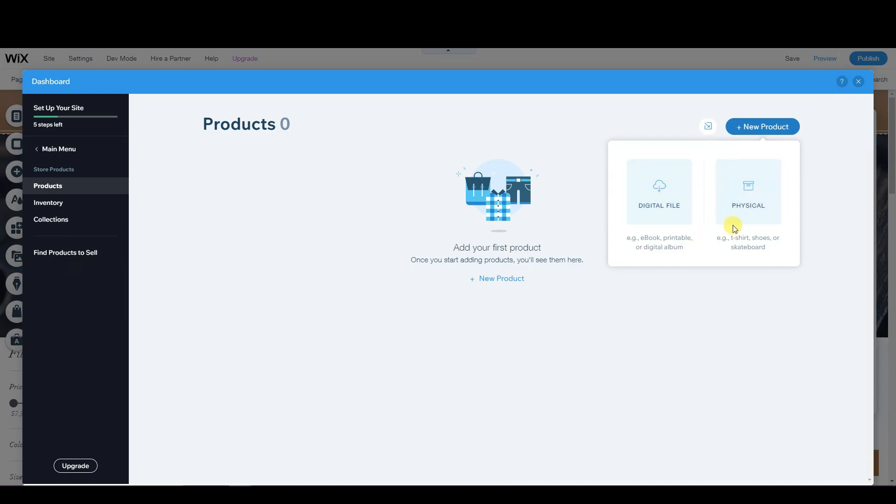
pyautogui.click(754, 207)
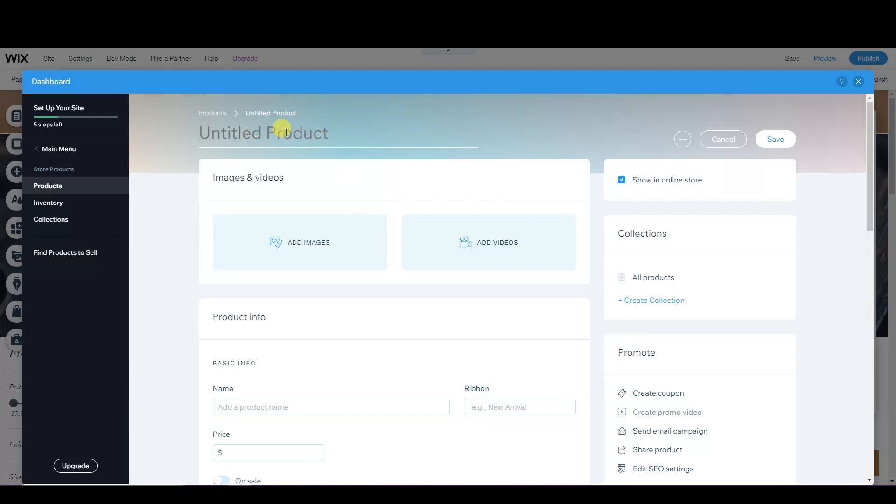
pyautogui.write('CH')
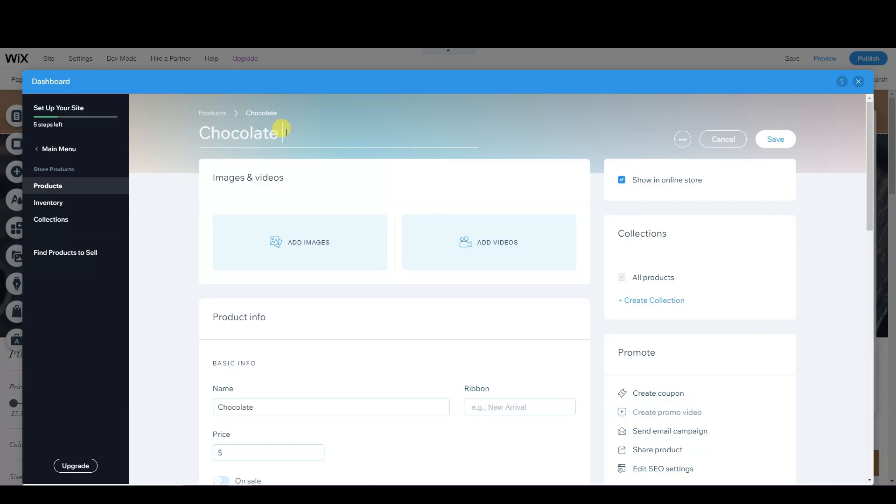
pyautogui.write('Cookies')
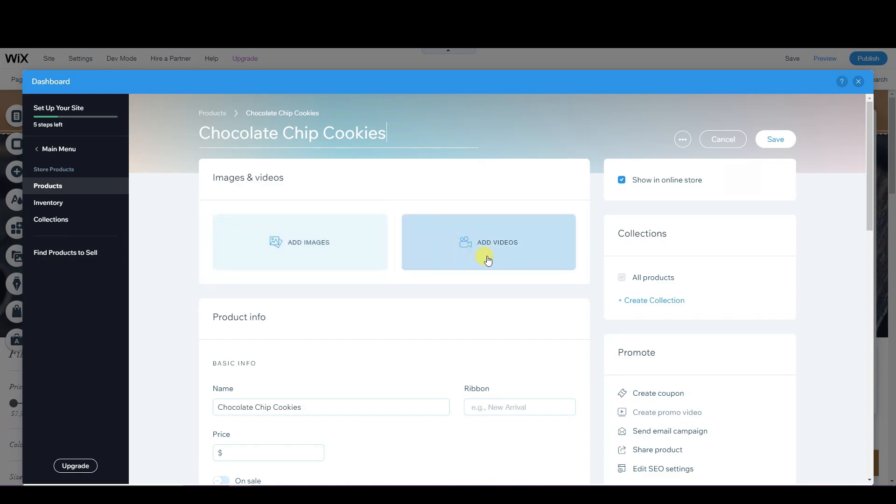
# - Upload choco chip cookies.jpg and add it as the product's image
pyautogui.click(308, 257)
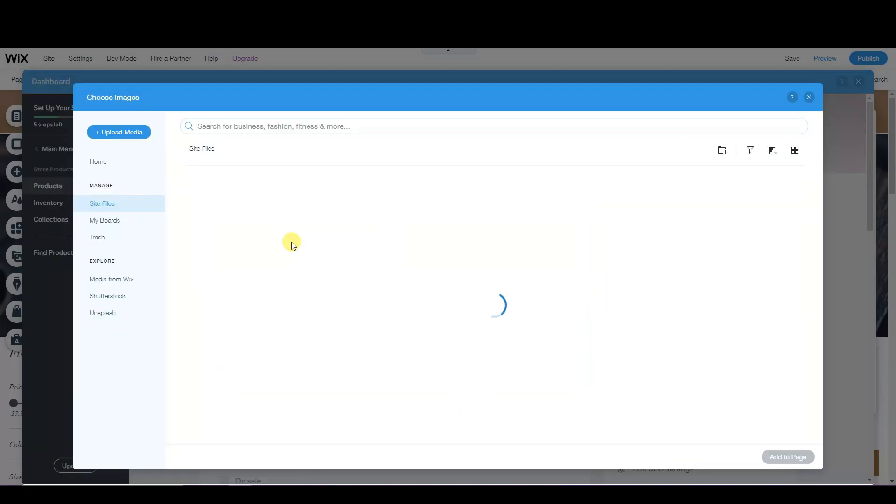
pyautogui.click(131, 140)
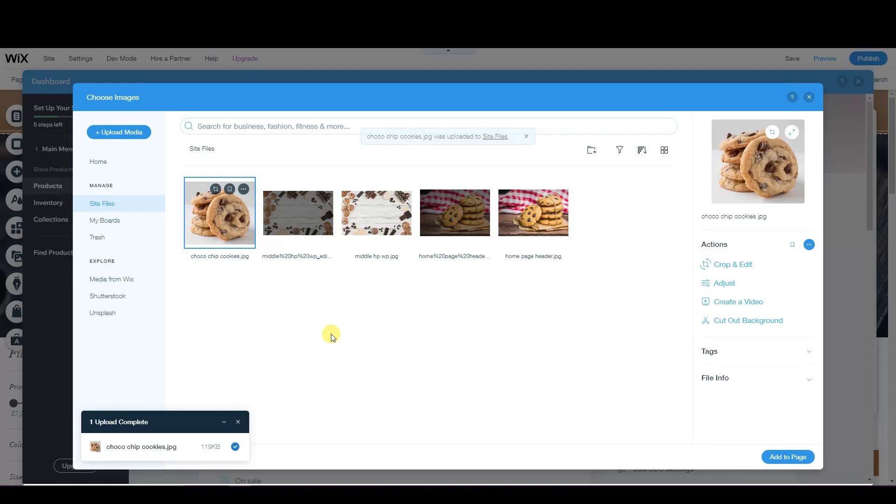
pyautogui.click(776, 457)
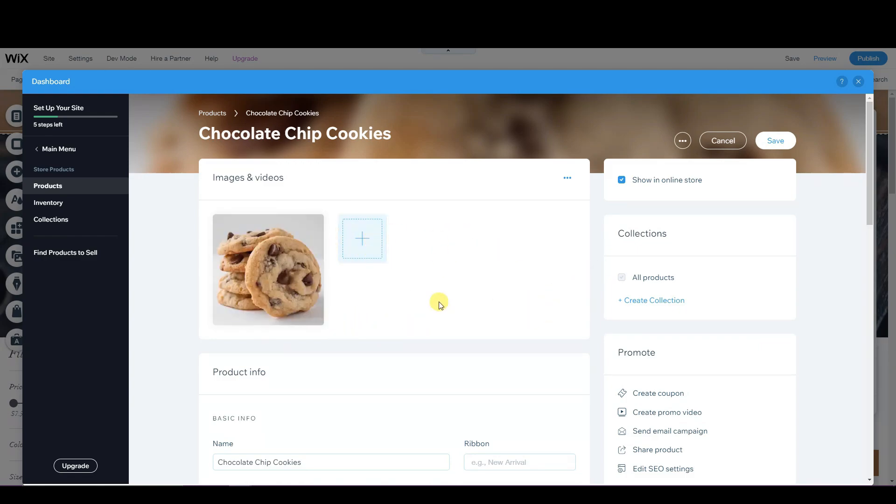
# - Set the Chocolate Chip Cookies price to $19.99
pyautogui.scroll(-1, 402, 290)
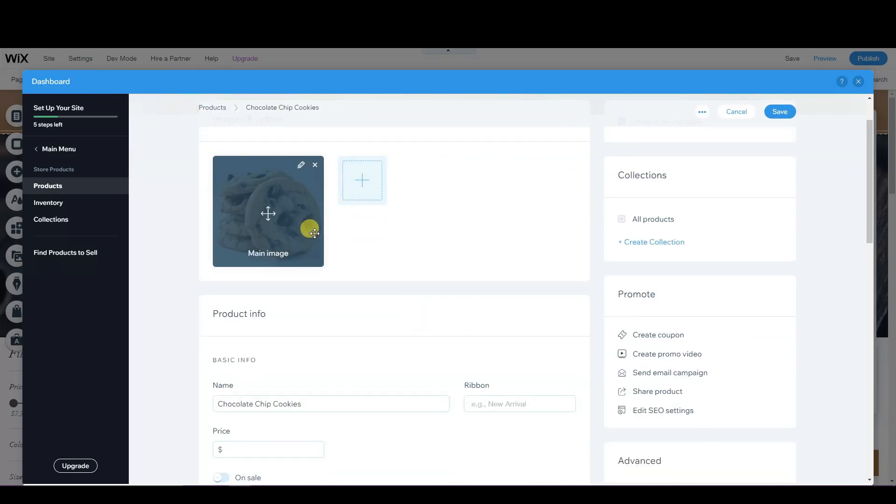
pyautogui.scroll(-1, 312, 235)
pyautogui.scroll(-1, 364, 310)
pyautogui.scroll(1, 358, 310)
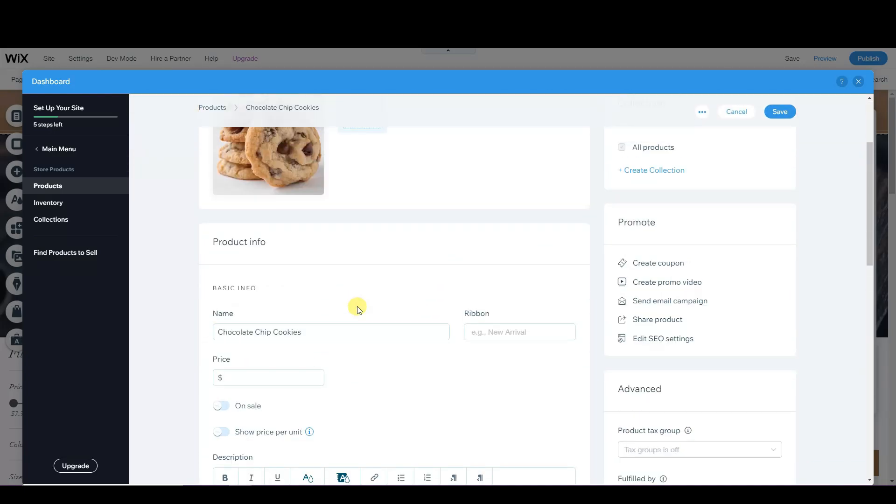
pyautogui.scroll(1, 358, 309)
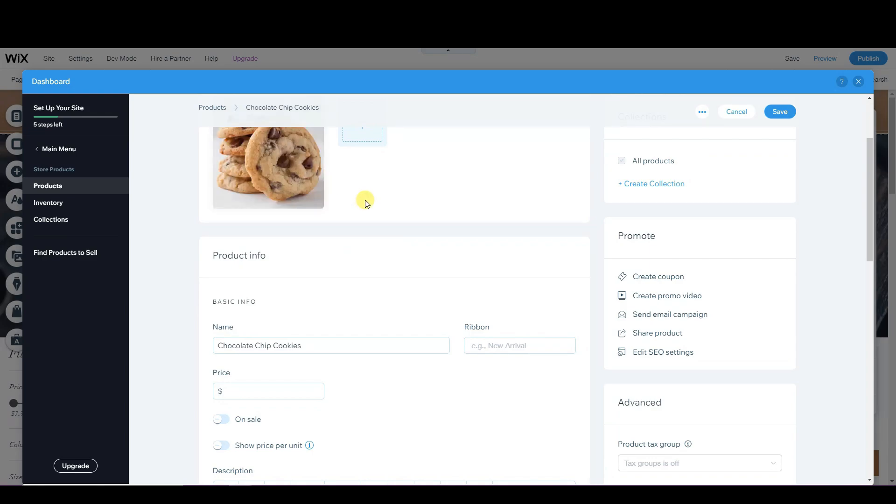
pyautogui.scroll(-1, 364, 200)
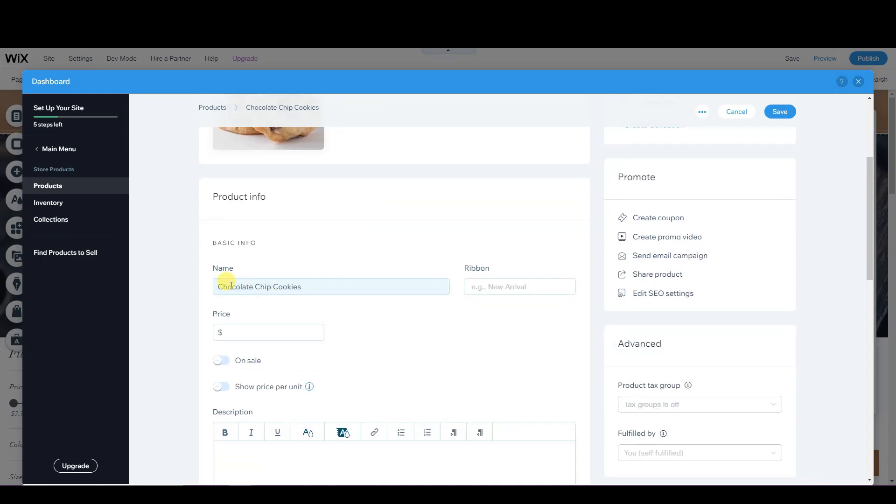
pyautogui.scroll(-1, 295, 290)
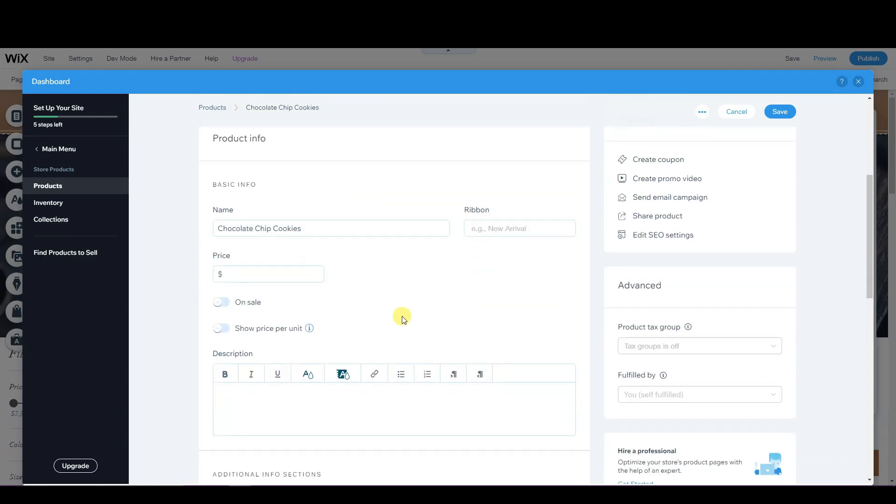
pyautogui.click(261, 277)
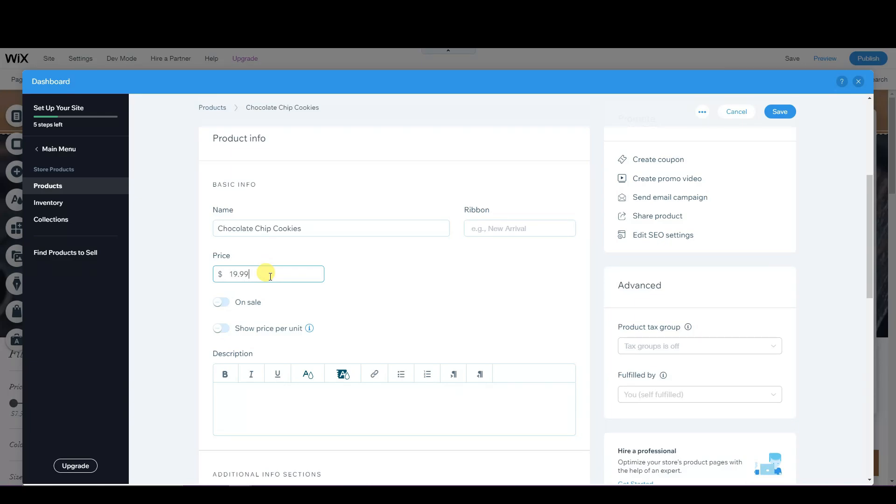
pyautogui.click(372, 281)
# - Try putting the product on sale with a 10% discount and switch the sale off again
pyautogui.click(222, 303)
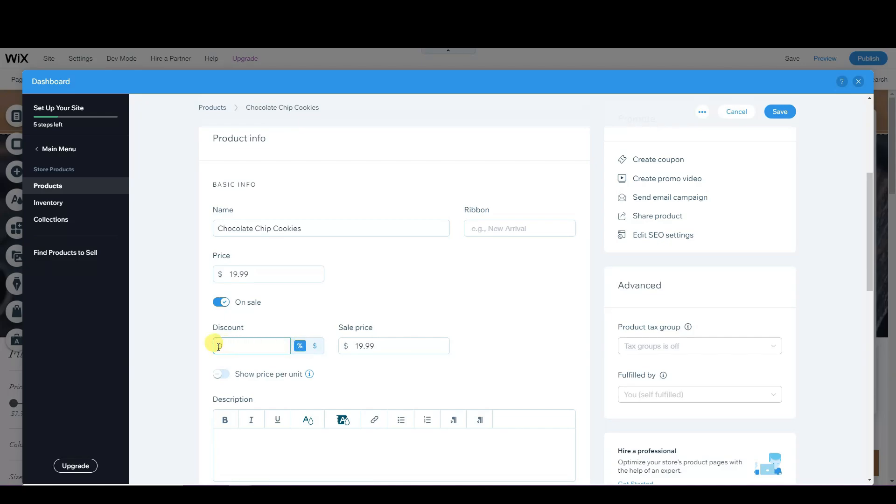
pyautogui.click(377, 374)
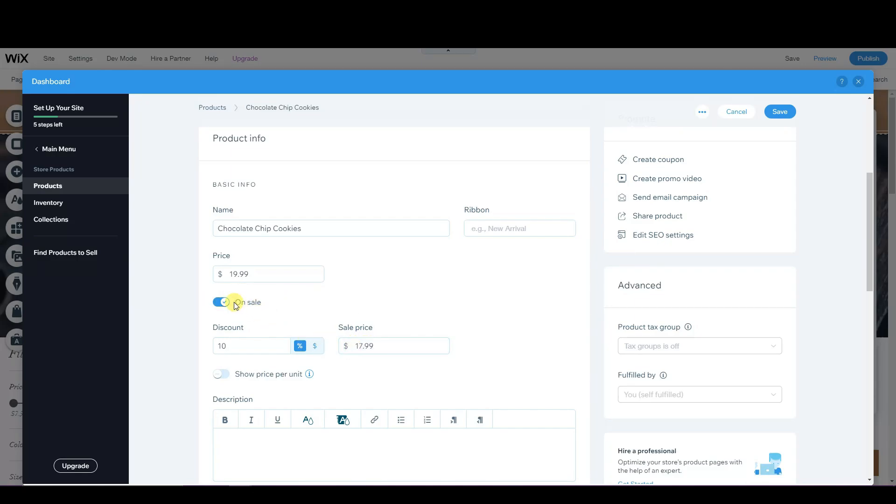
pyautogui.click(220, 303)
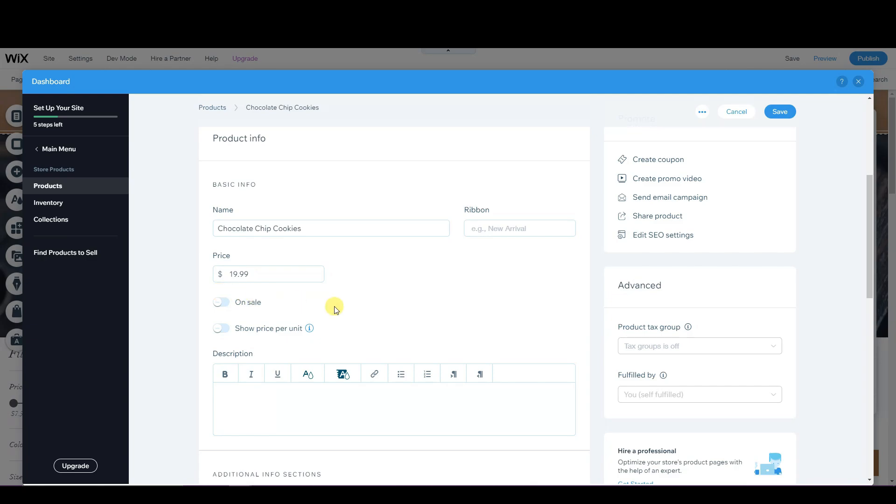
# - Add a Monthly Special ribbon to the Chocolate Chip Cookies product
pyautogui.scroll(1, 513, 280)
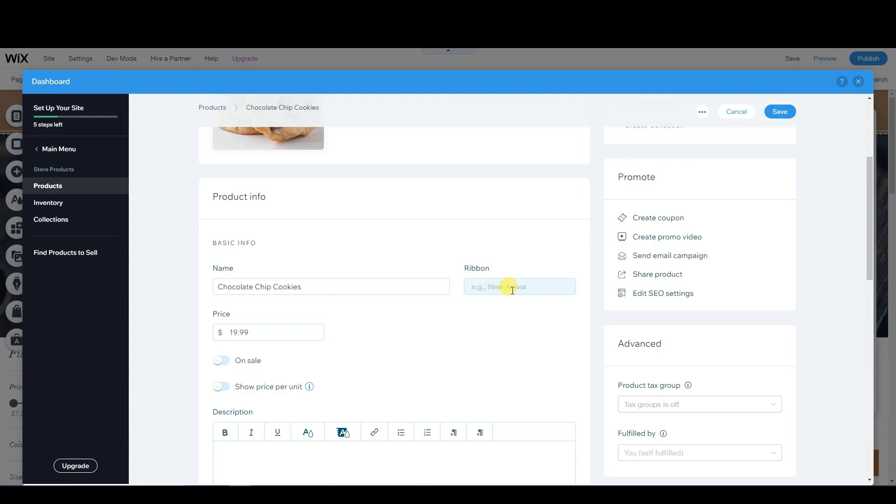
pyautogui.click(500, 291)
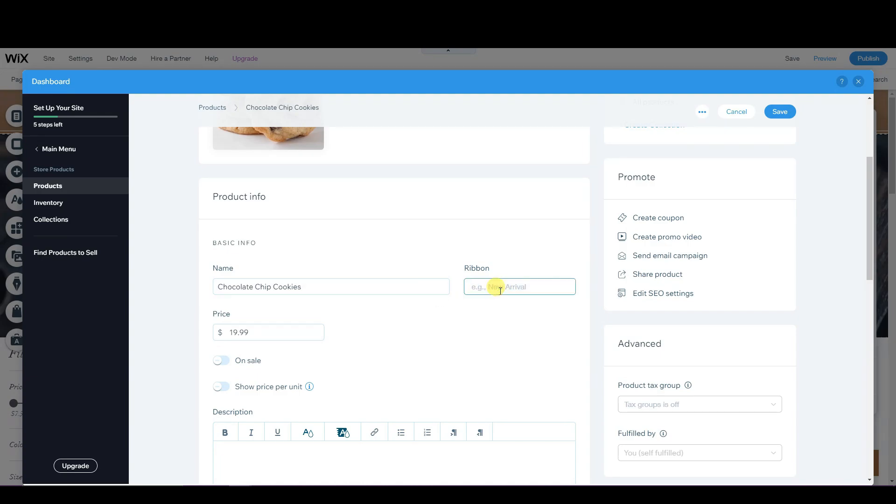
pyautogui.write('Monthl')
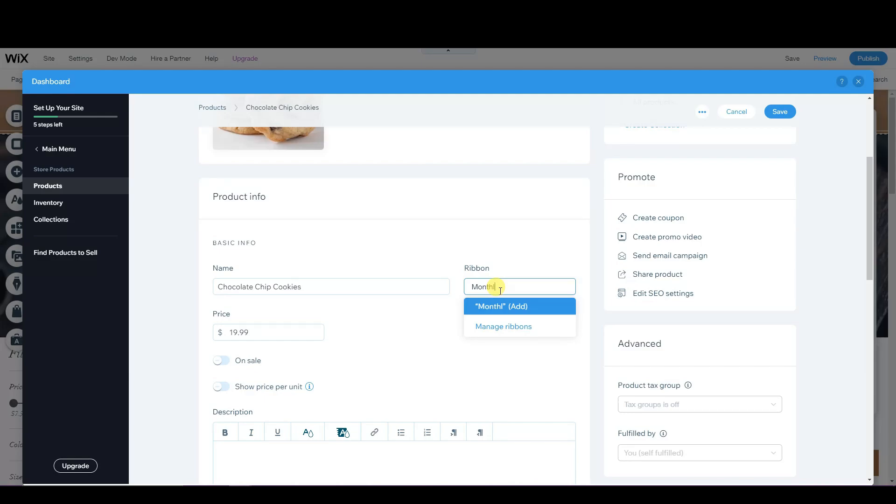
pyautogui.write('y SPecia')
pyautogui.press('BackSpace')
pyautogui.press('BackSpace')
pyautogui.press('BackSpace')
pyautogui.press('BackSpace')
pyautogui.write('pecial')
pyautogui.click(559, 311)
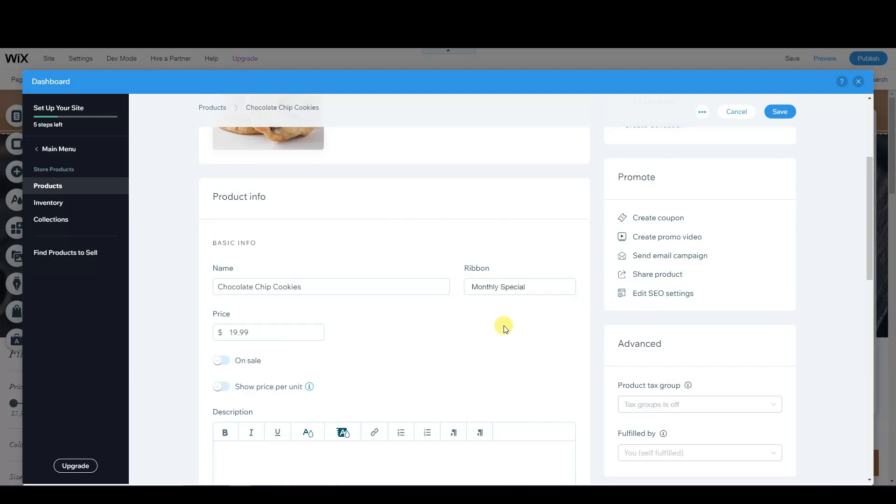
# - Write the product description "The best cookies ever."
pyautogui.scroll(-3, 503, 326)
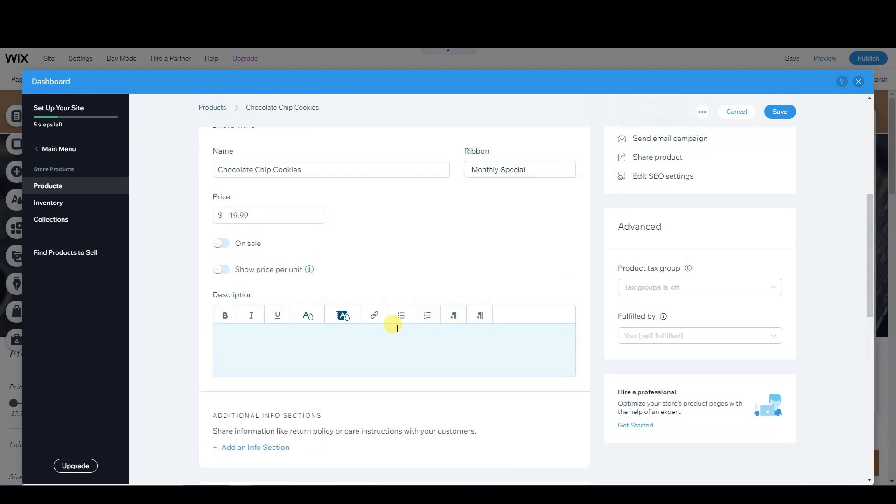
pyautogui.click(297, 332)
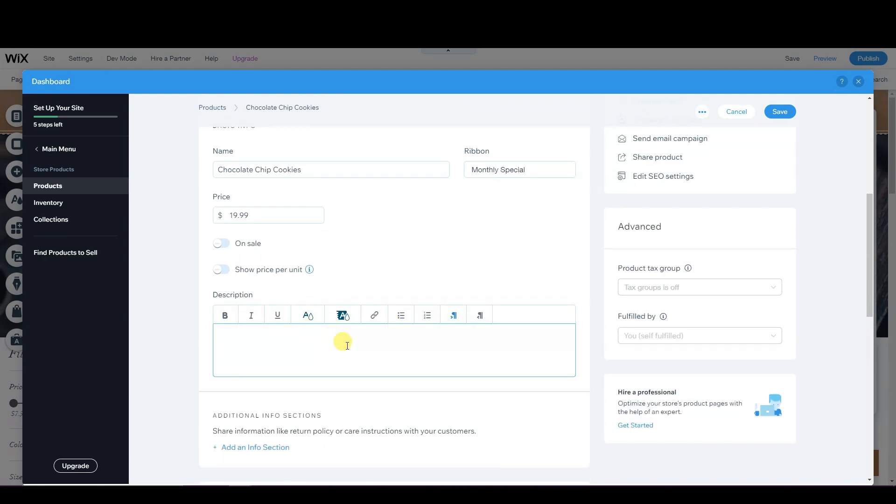
pyautogui.write('The best cookies ever.')
# - Start a new list-style product option named Amount for the Chocolate Chip Cookies
pyautogui.scroll(-1, 346, 332)
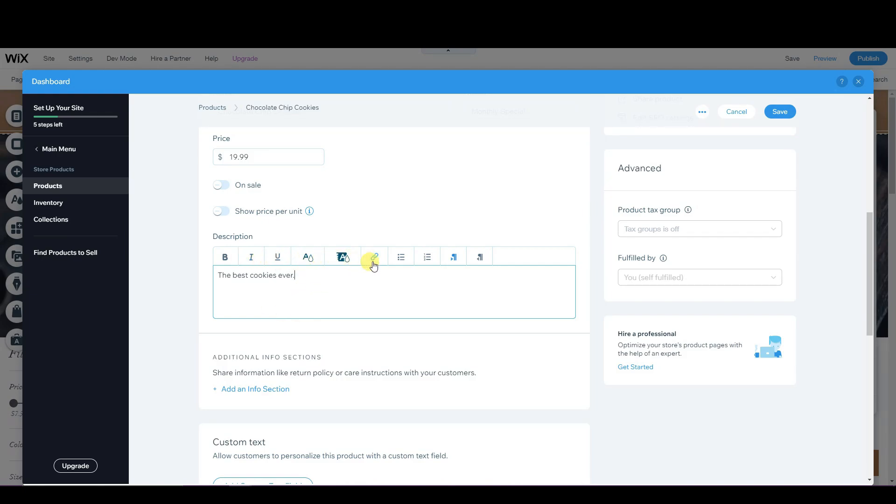
pyautogui.scroll(-1, 425, 282)
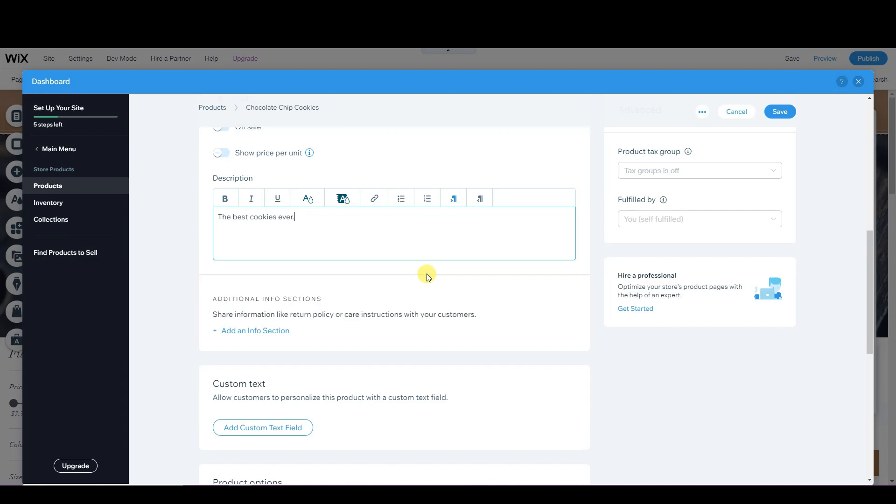
pyautogui.scroll(-1, 427, 275)
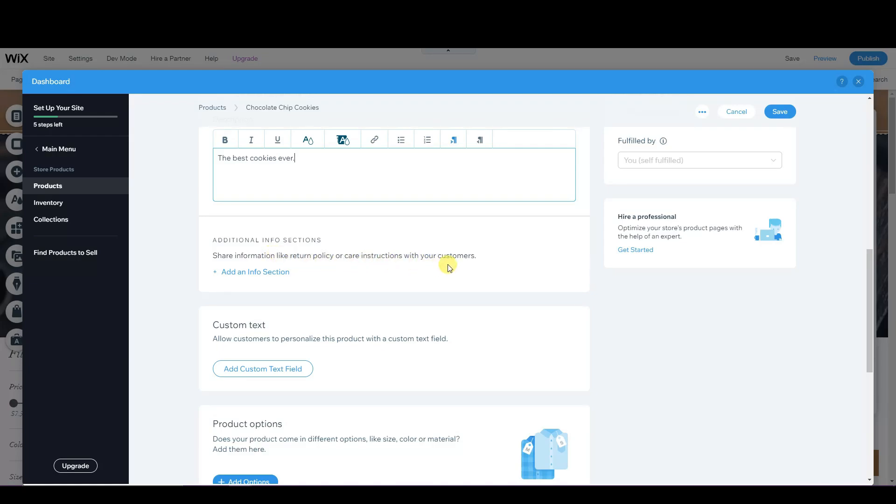
pyautogui.scroll(-2, 340, 264)
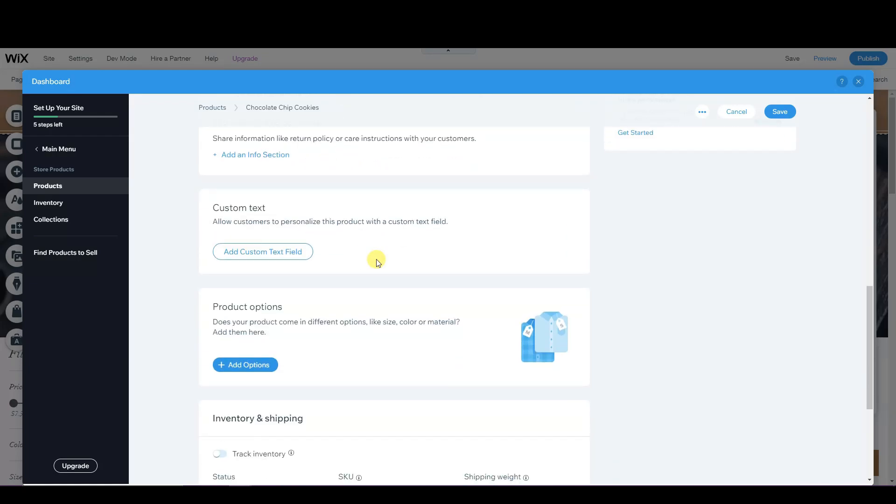
pyautogui.scroll(1, 377, 261)
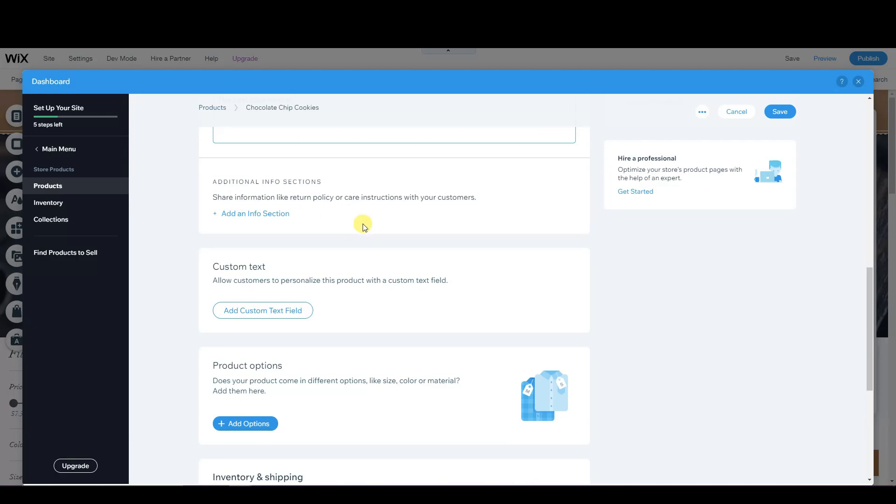
pyautogui.scroll(-1, 369, 229)
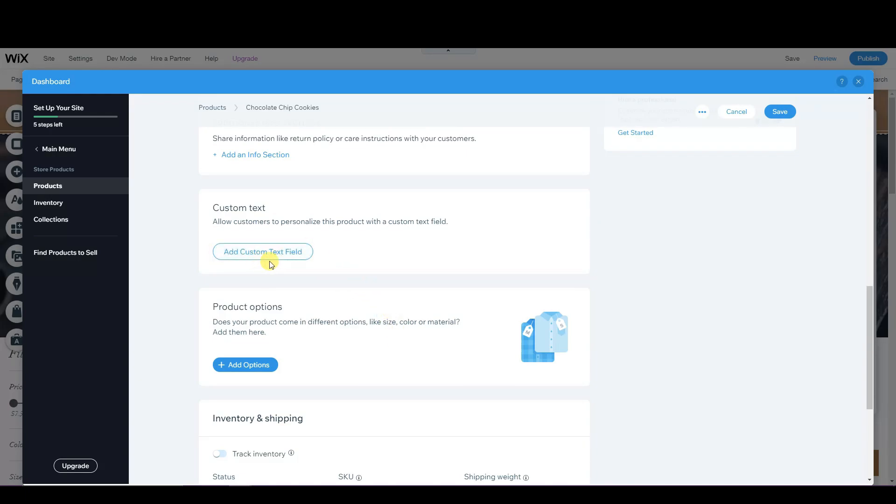
pyautogui.scroll(-1, 423, 289)
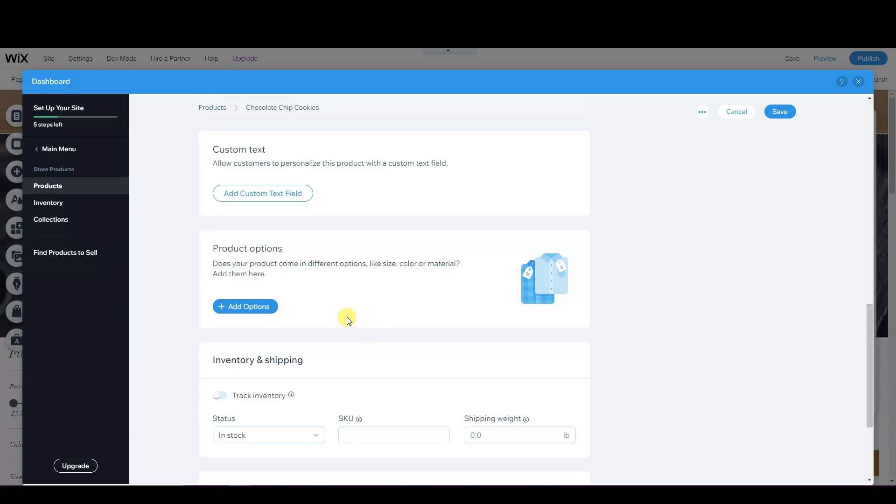
pyautogui.click(242, 308)
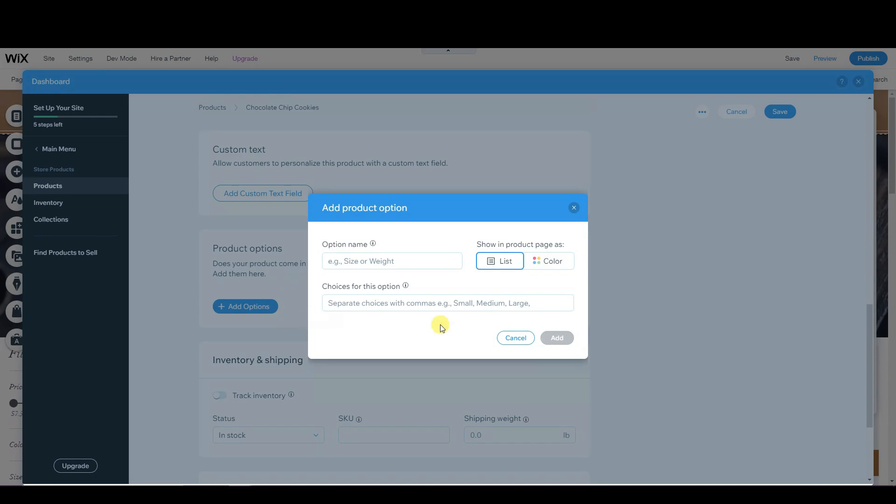
pyautogui.click(371, 263)
pyautogui.click(397, 266)
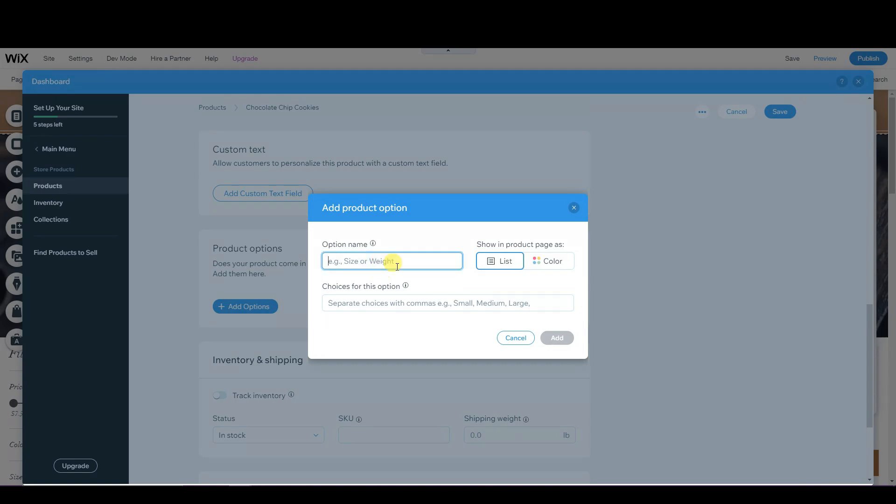
pyautogui.write('Amount')
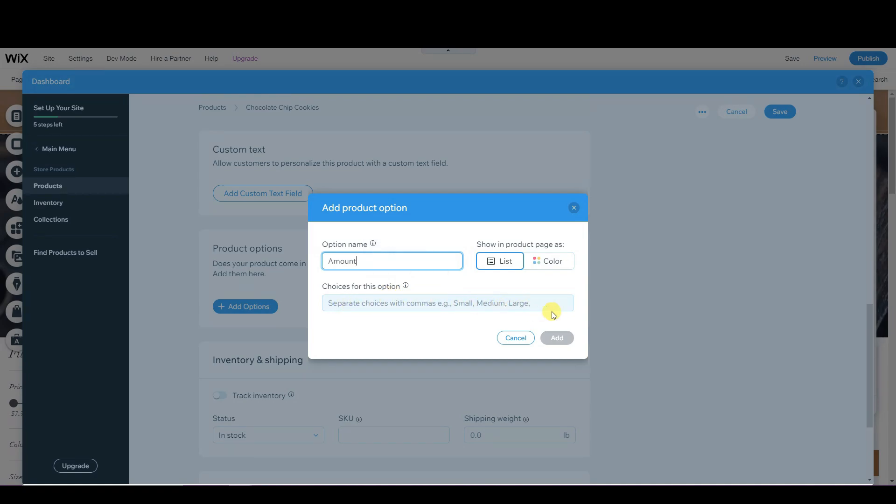
# - Add the choices 1 dozen, 2 dozen and 3 dozen to the Amount option, save it and check its settings
pyautogui.click(391, 300)
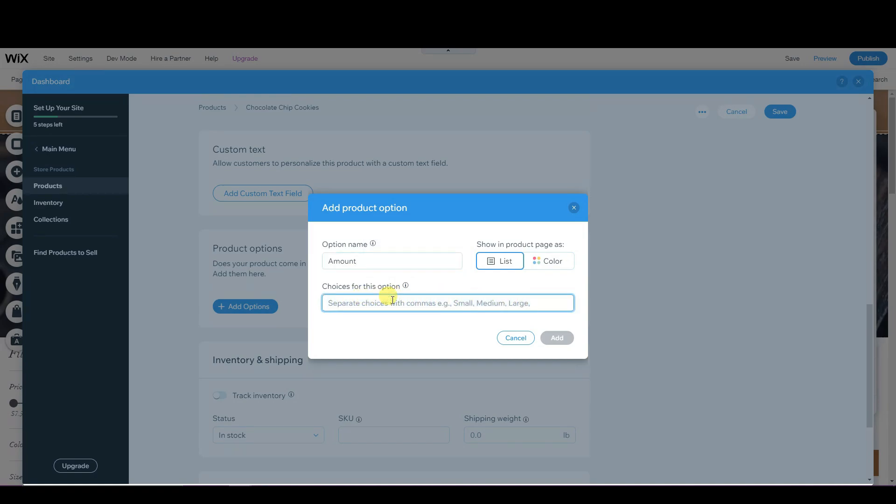
pyautogui.write('1')
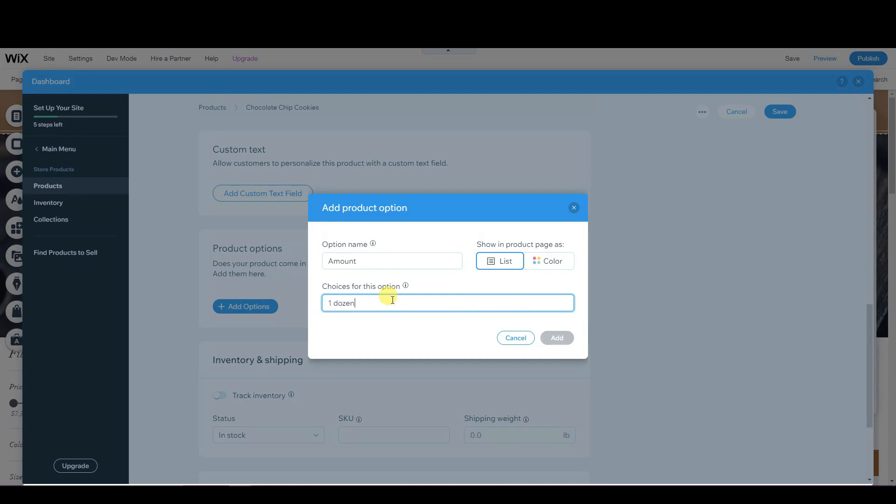
pyautogui.write(' dozen')
pyautogui.press('Return')
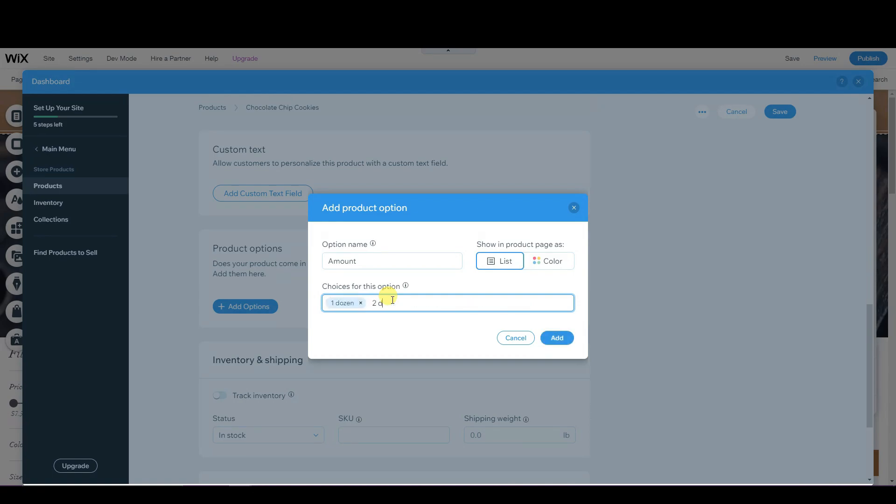
pyautogui.press('Return')
pyautogui.write('3 dozen')
pyautogui.press('Return')
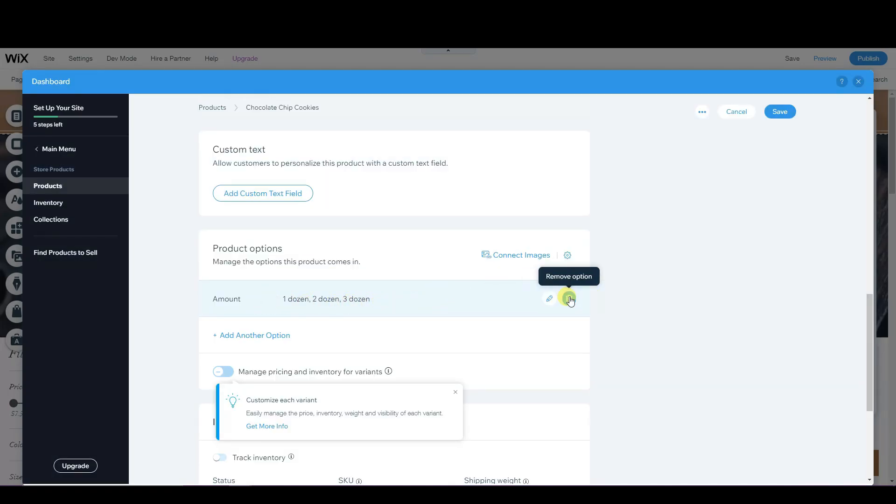
pyautogui.click(549, 299)
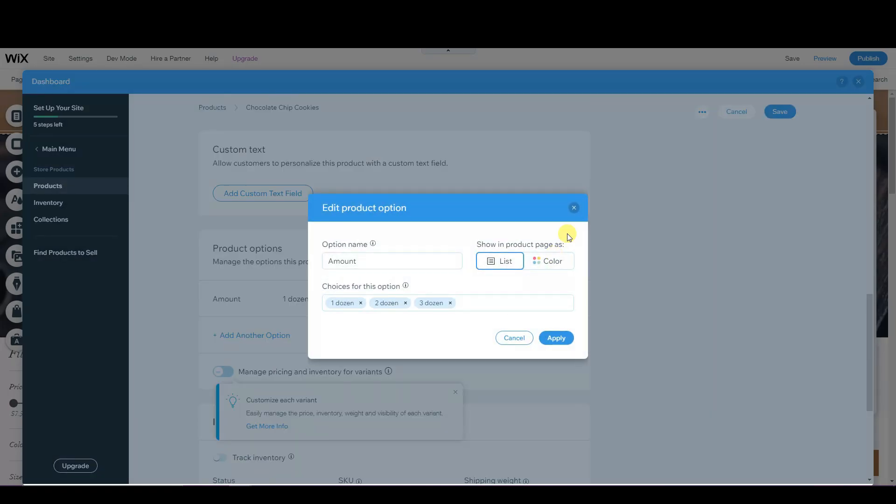
pyautogui.click(570, 210)
# - Add another product option named Color, shown as color swatches, with the choices red, blue and purple
pyautogui.click(258, 335)
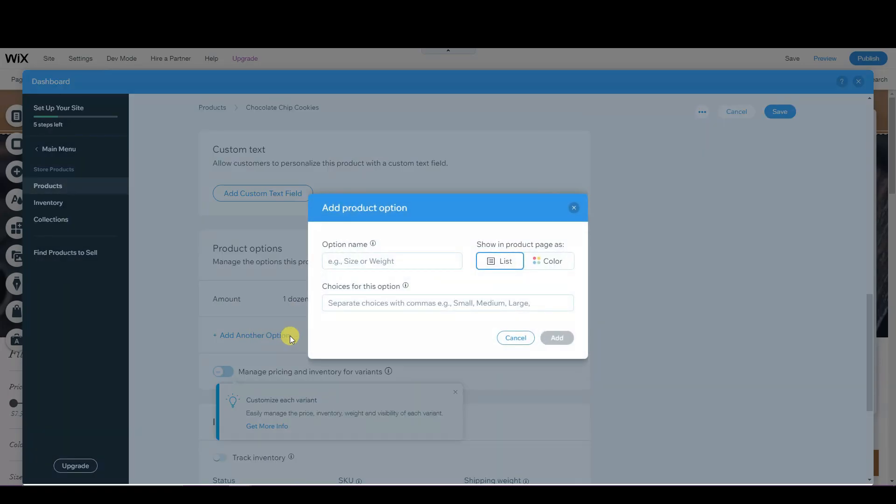
pyautogui.click(551, 261)
pyautogui.click(395, 262)
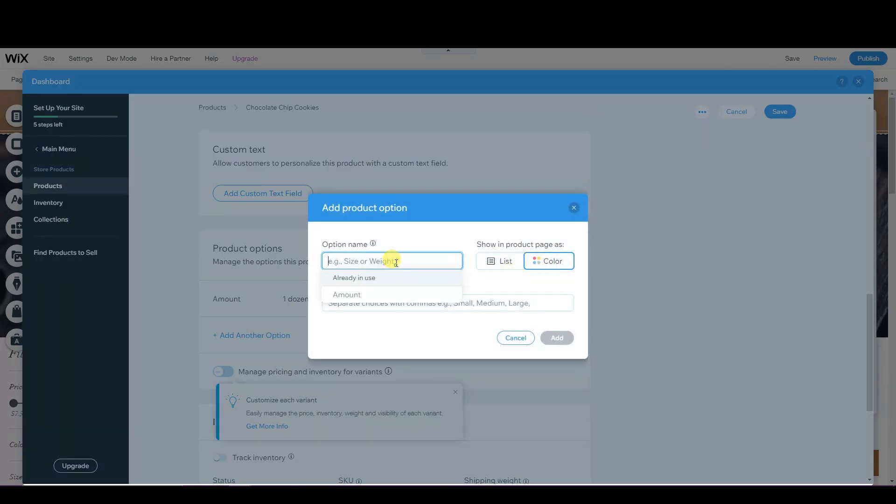
pyautogui.write('CO')
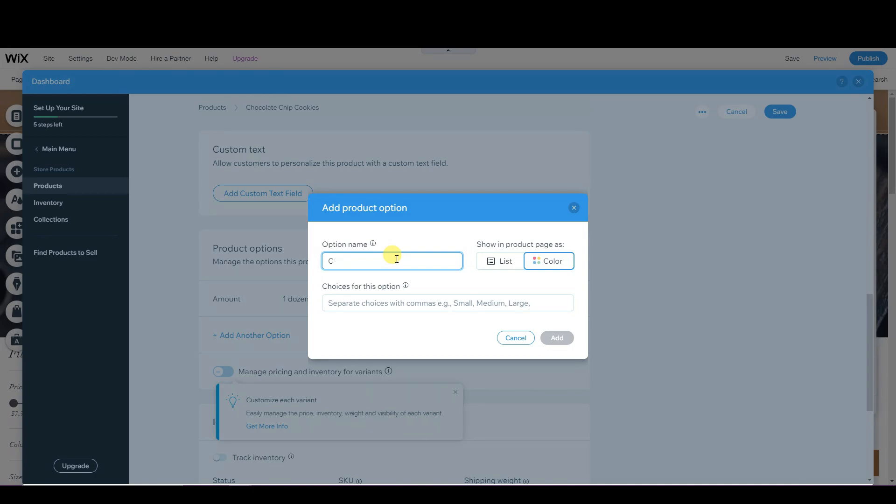
pyautogui.click(382, 303)
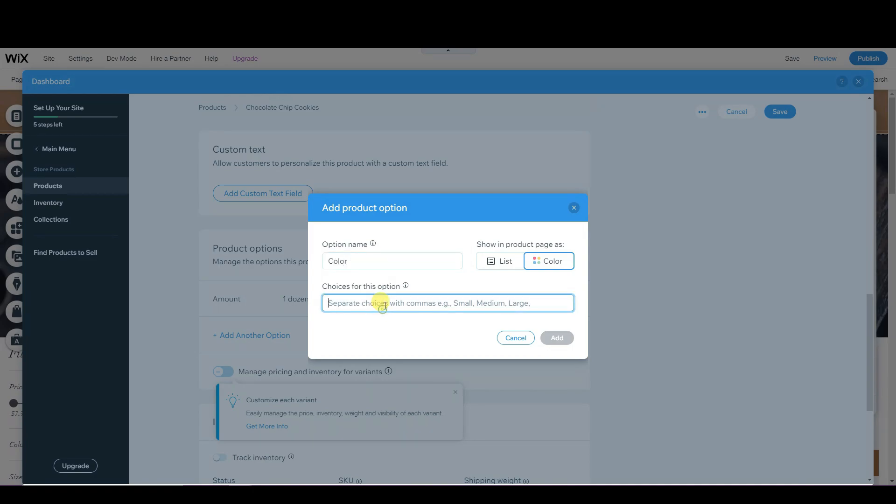
pyautogui.write('red,blue')
pyautogui.press('Return')
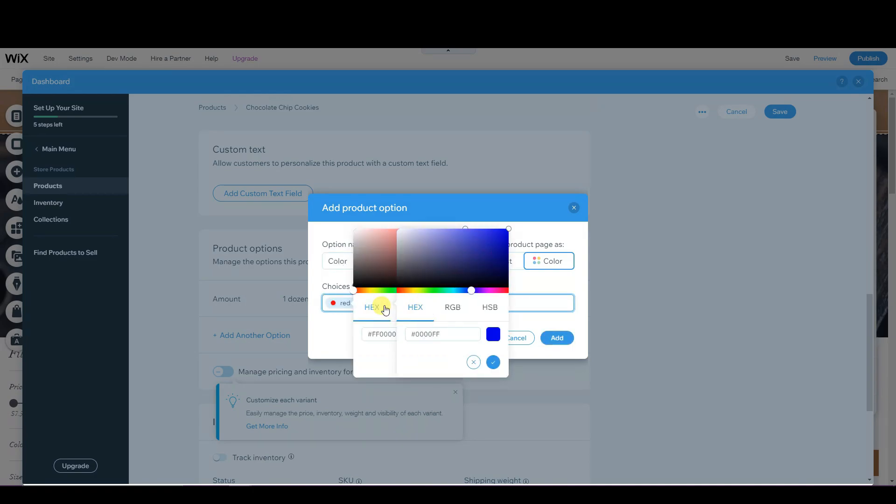
pyautogui.write('purple')
pyautogui.click(448, 334)
pyautogui.click(556, 338)
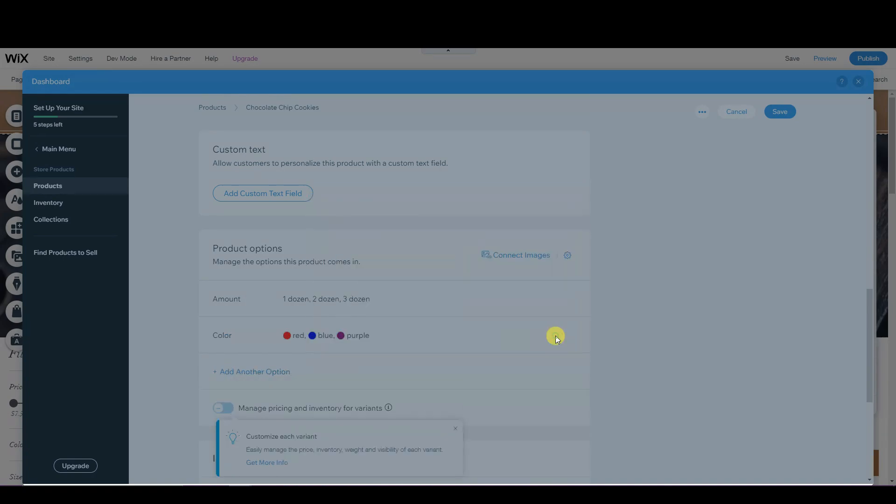
# - Enable managing pricing and inventory for variants and look over the variants in the editing dialog
pyautogui.scroll(-1, 508, 344)
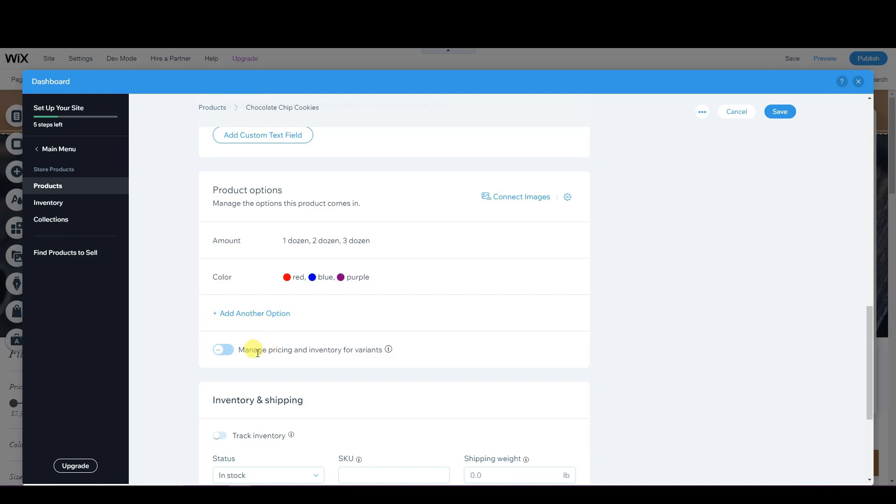
pyautogui.click(230, 351)
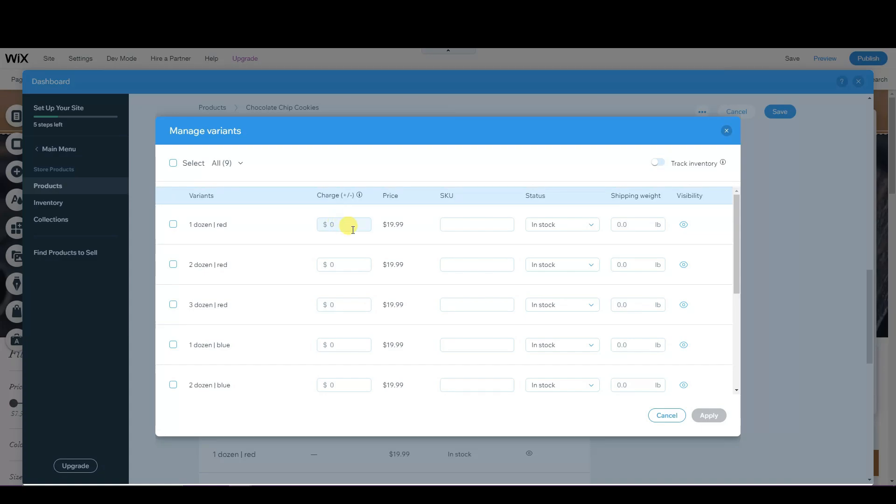
pyautogui.scroll(-1, 340, 281)
pyautogui.scroll(1, 326, 330)
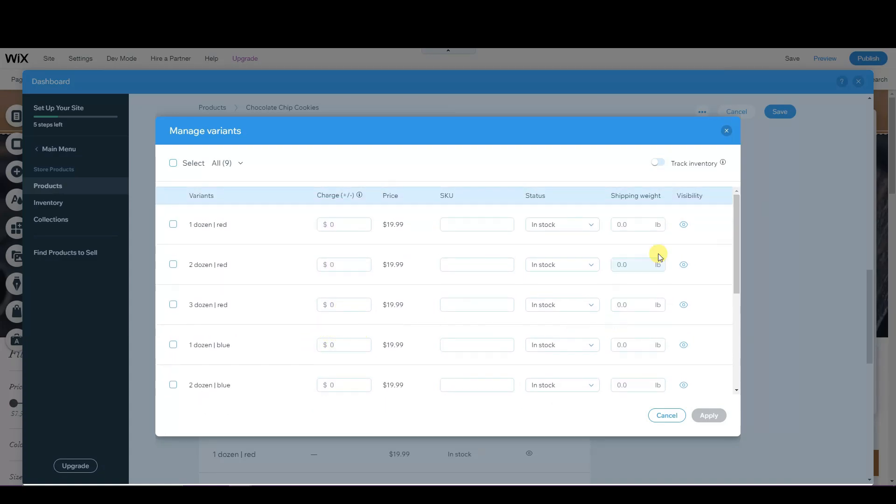
# - Add a $1 charge to the 1 dozen, 2 dozen and 3 dozen red variants and apply the changes
pyautogui.click(343, 225)
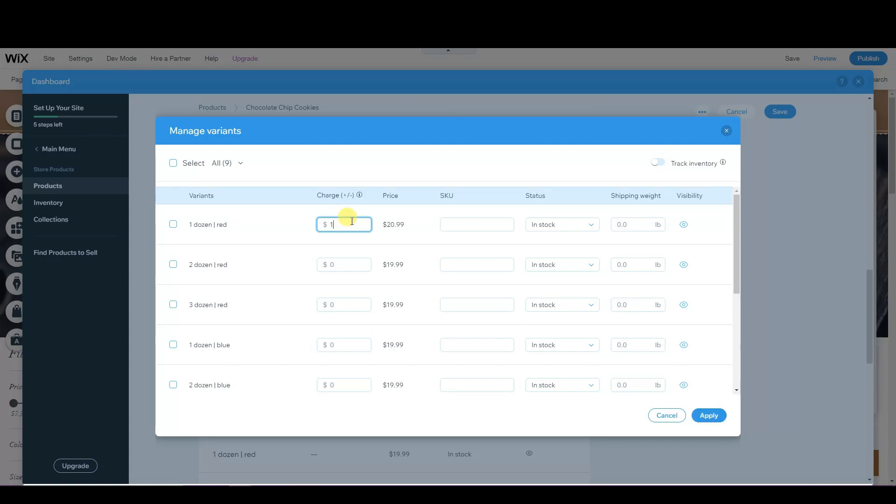
pyautogui.click(382, 245)
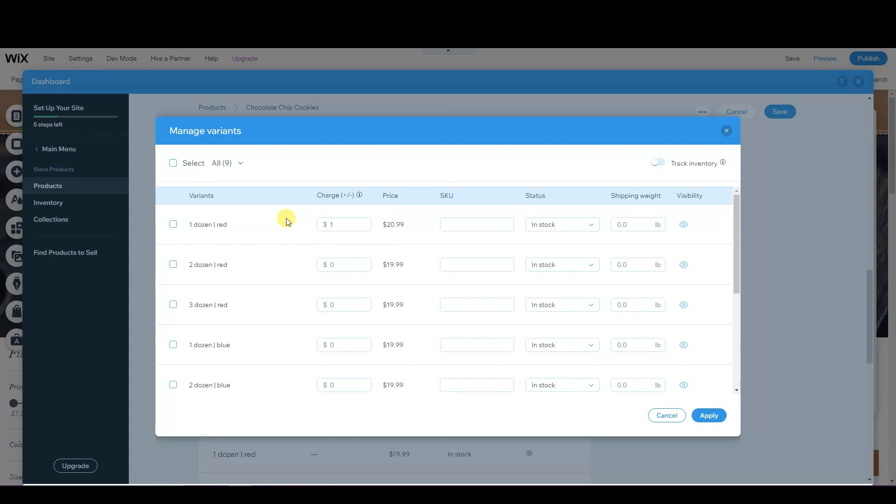
pyautogui.doubleClick(389, 226)
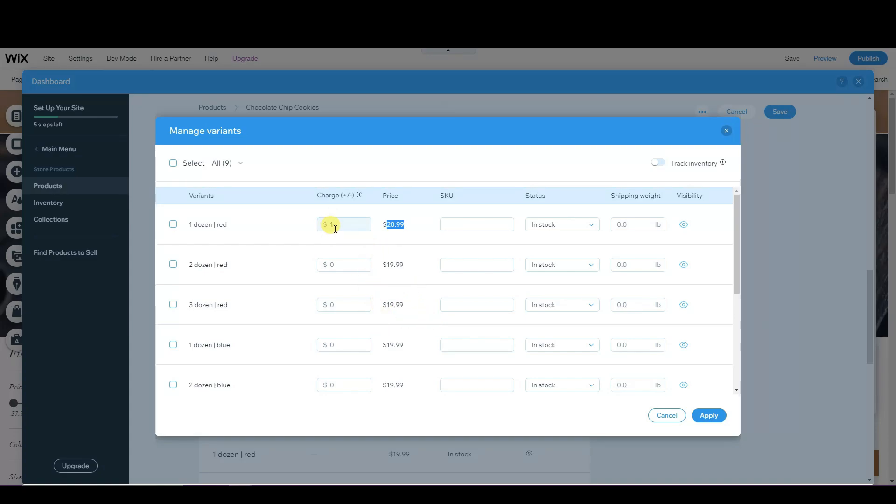
pyautogui.click(331, 264)
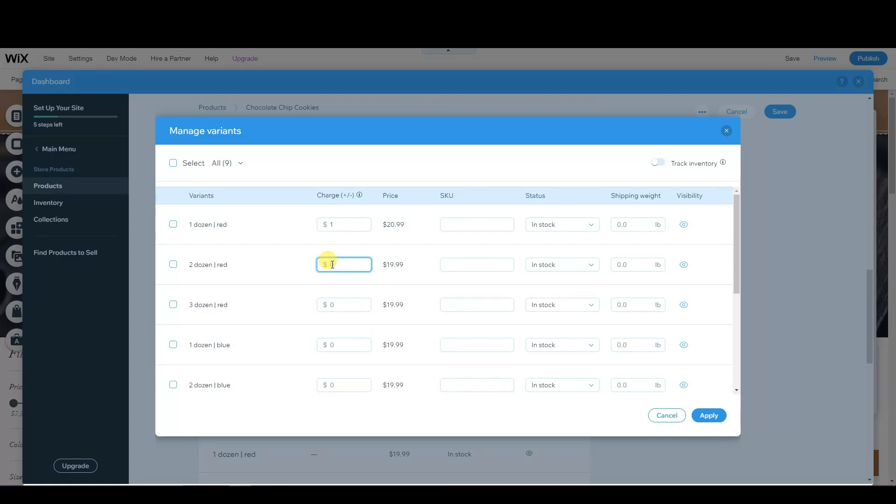
pyautogui.click(350, 306)
pyautogui.write('1')
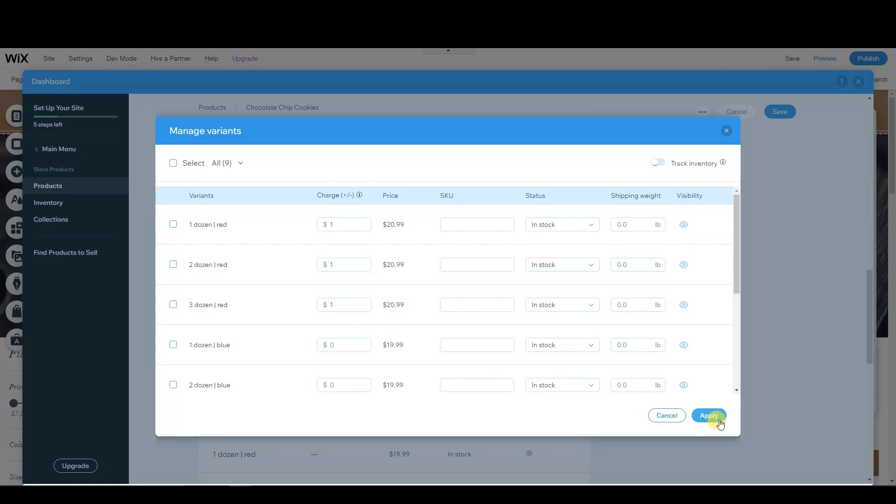
pyautogui.click(719, 419)
# - Review the variant list and the Subscriptions section, and return to the start of the product page
pyautogui.scroll(-2, 587, 368)
pyautogui.scroll(-7, 593, 369)
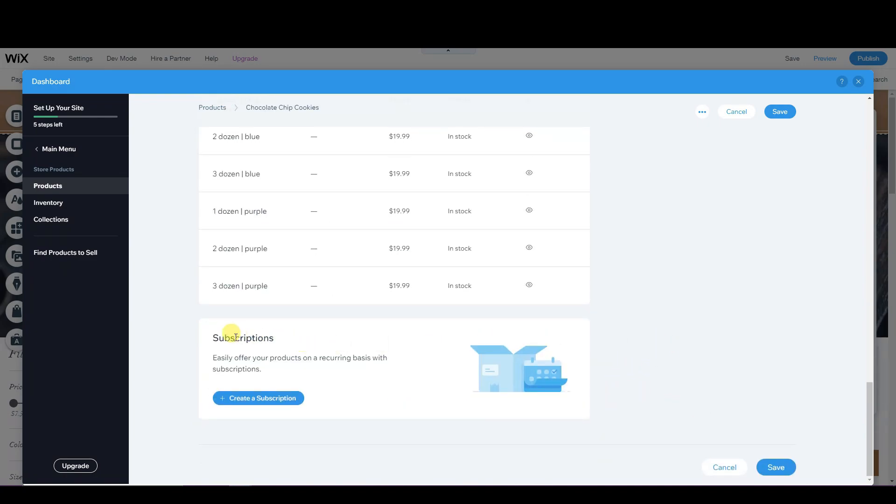
pyautogui.moveTo(210, 338); pyautogui.dragTo(289, 360)
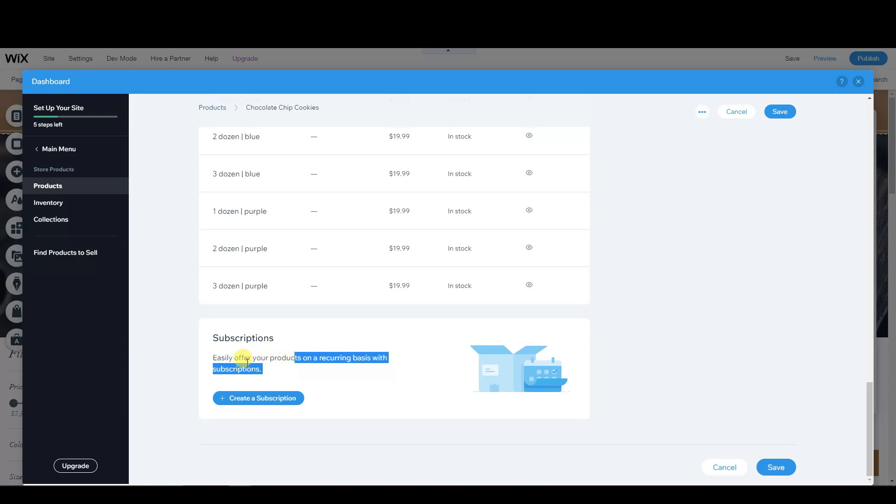
pyautogui.click(284, 367)
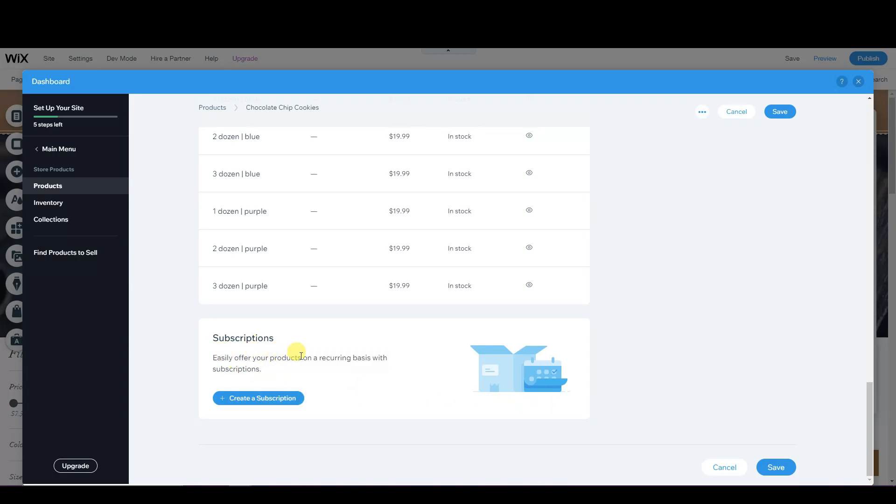
pyautogui.scroll(1, 345, 367)
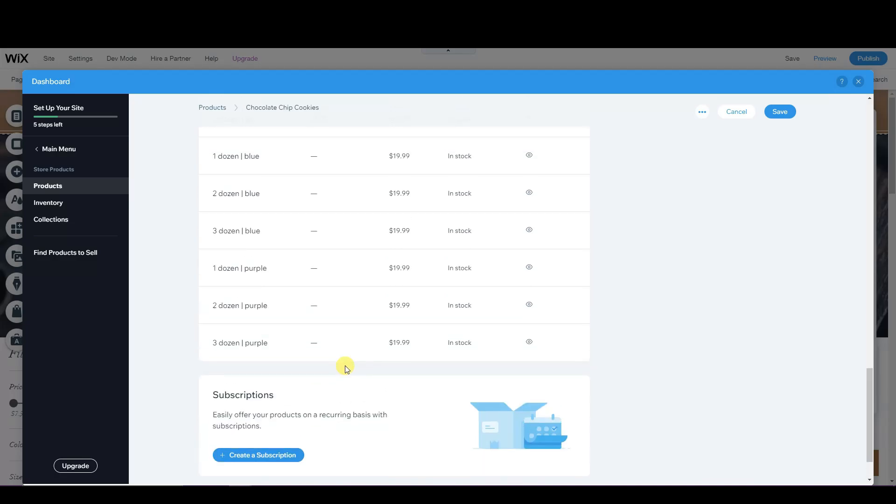
pyautogui.scroll(2, 382, 404)
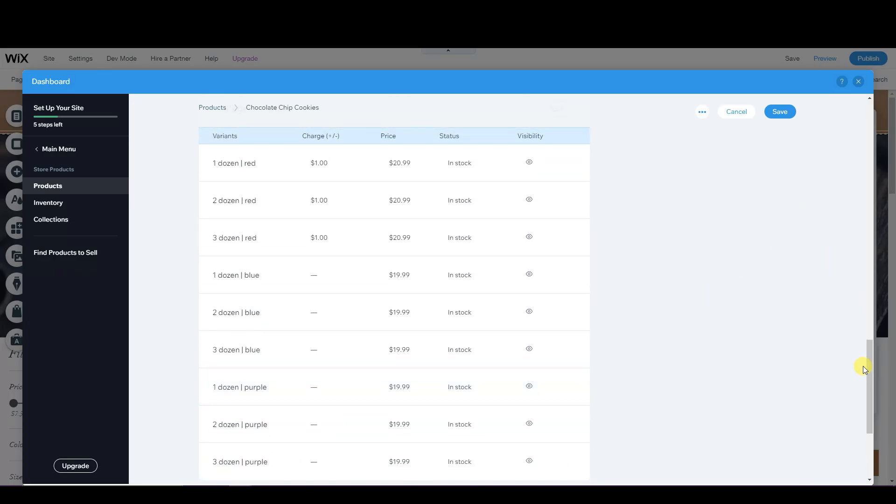
pyautogui.moveTo(864, 366); pyautogui.dragTo(841, 130)
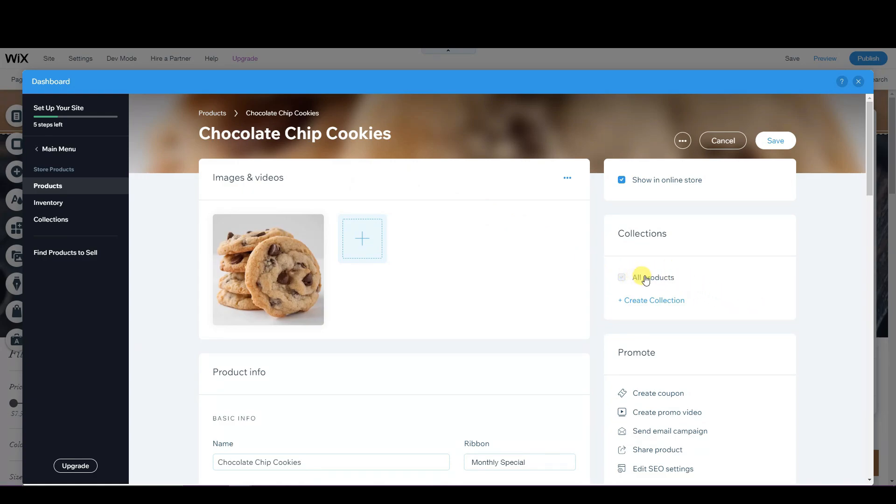
# - Create a collection named Cookies and assign the product to it
pyautogui.click(638, 303)
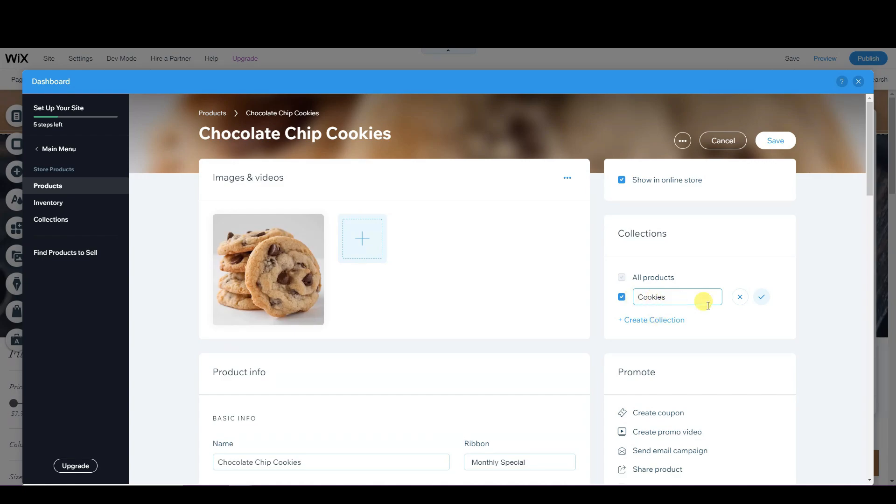
pyautogui.click(761, 301)
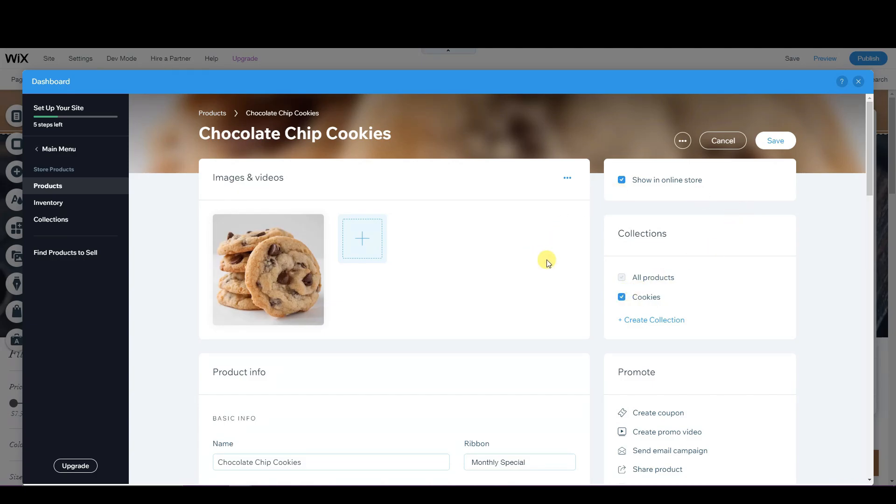
# - Save the product and, in its SEO settings, change the shop name in the SEO title to Jake Cookies Shop
pyautogui.scroll(-3, 456, 300)
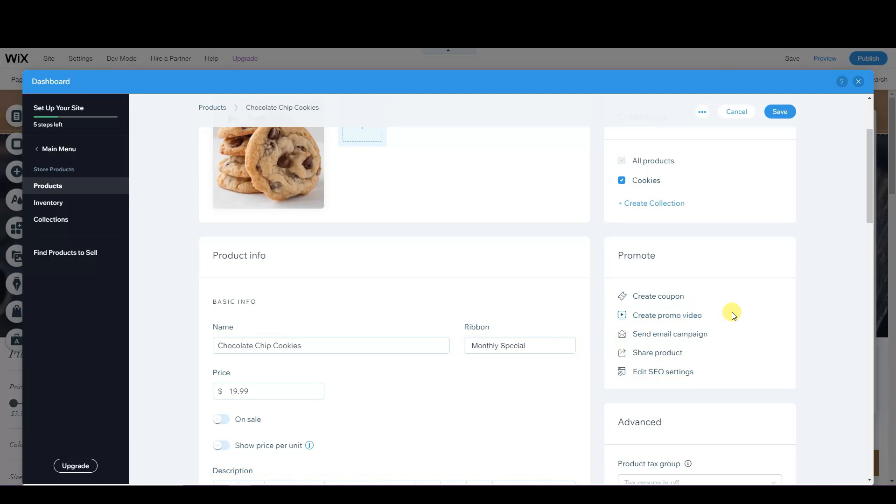
pyautogui.click(668, 372)
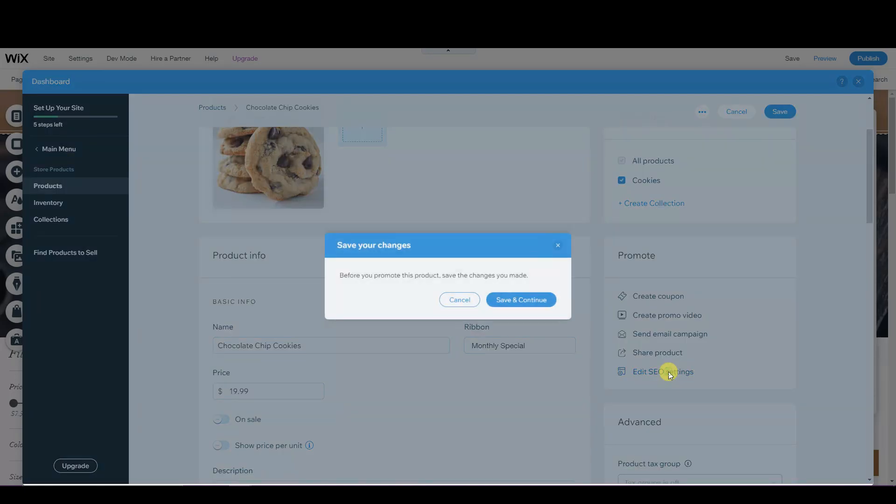
pyautogui.click(537, 312)
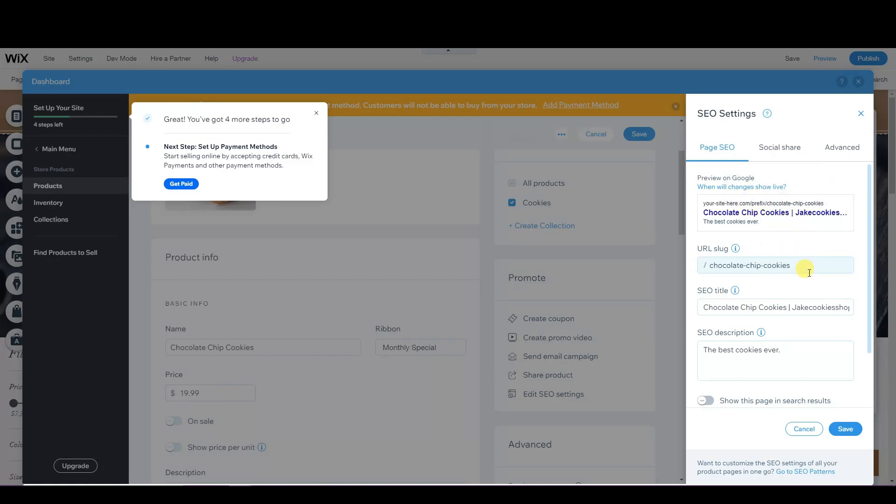
pyautogui.click(811, 308)
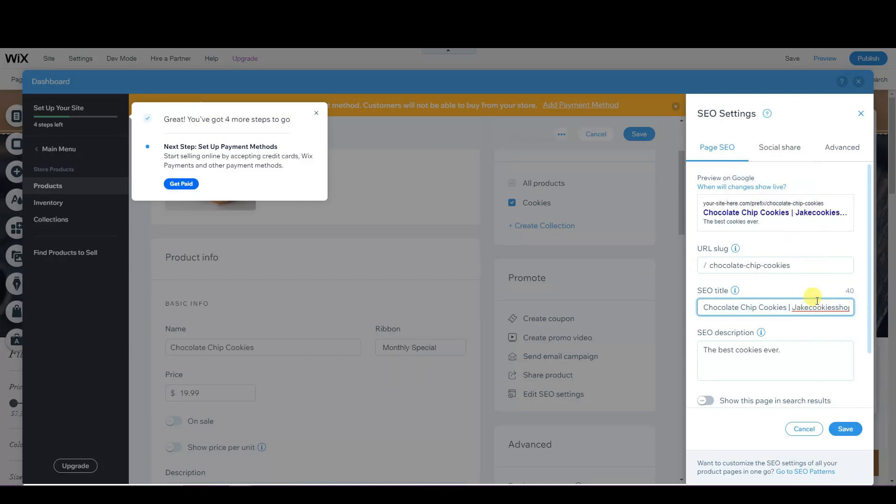
pyautogui.press('BackSpace')
pyautogui.write('C')
# - Change the SEO description to "The best chocolate chip cookies ever." and save the SEO settings
pyautogui.click(788, 350)
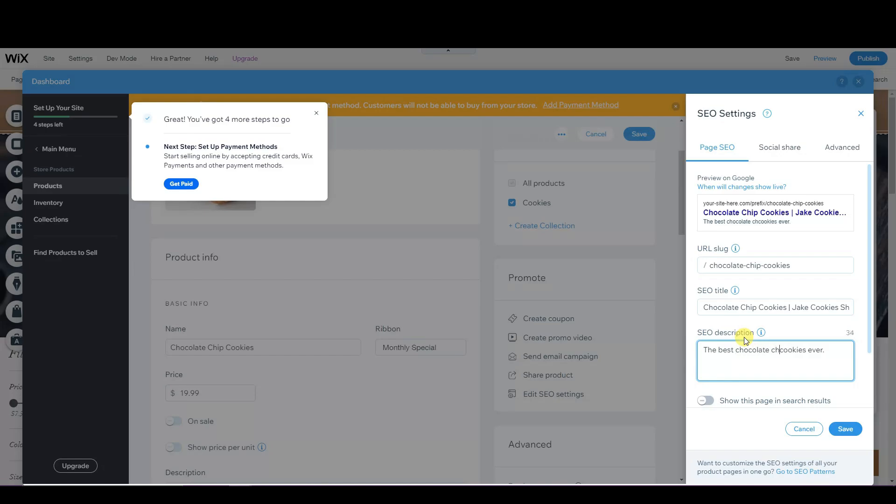
pyautogui.write('ip')
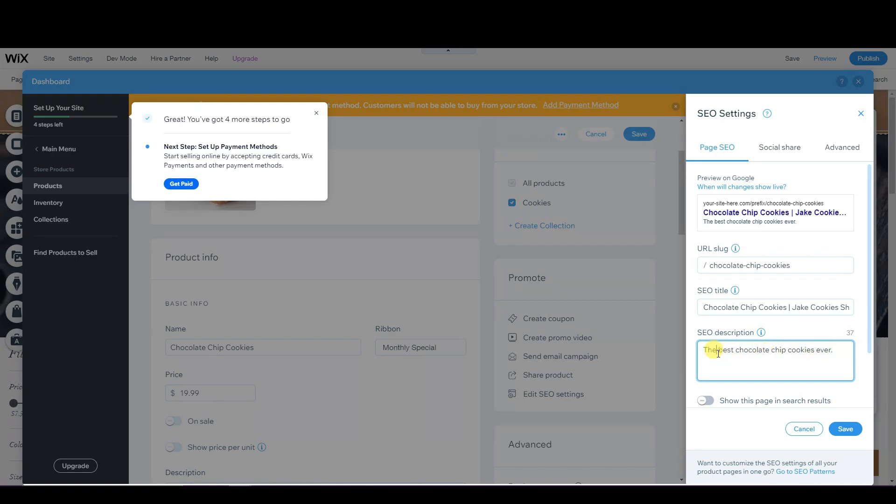
pyautogui.moveTo(718, 351); pyautogui.dragTo(812, 351)
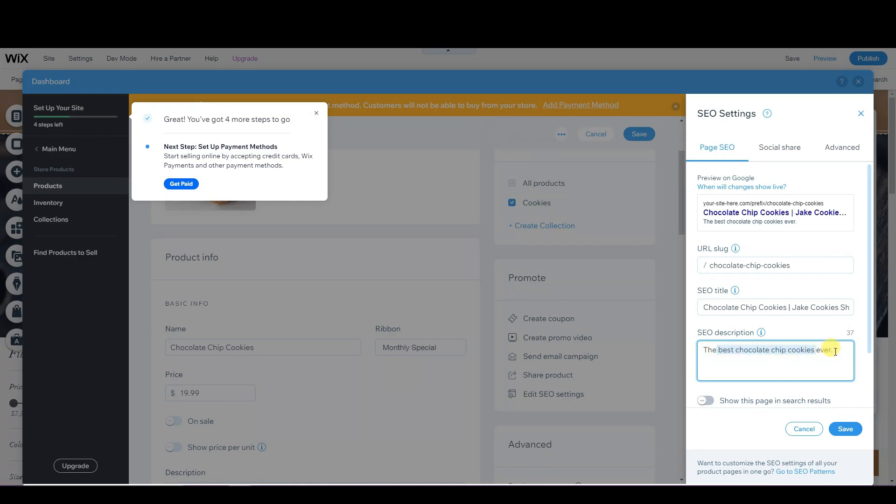
pyautogui.click(834, 351)
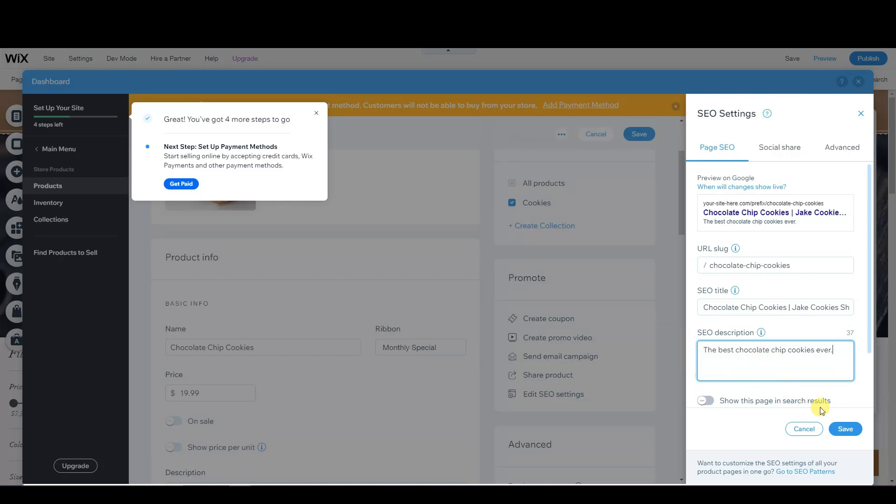
pyautogui.click(846, 429)
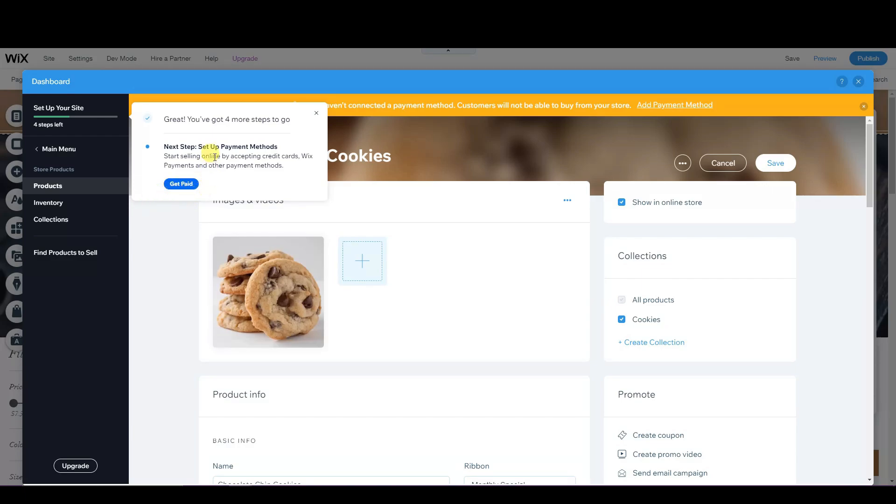
# - Go to the payment method setup, confirm the United States as business location and review the available payment methods
pyautogui.click(176, 184)
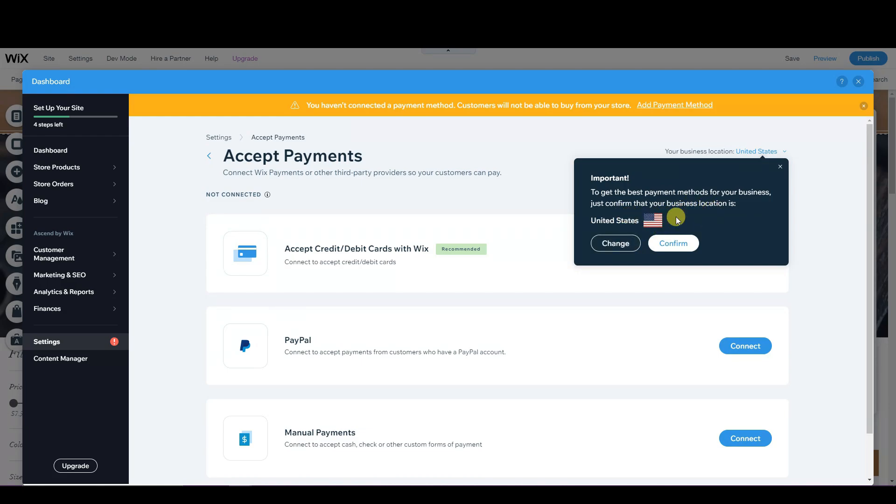
pyautogui.click(671, 240)
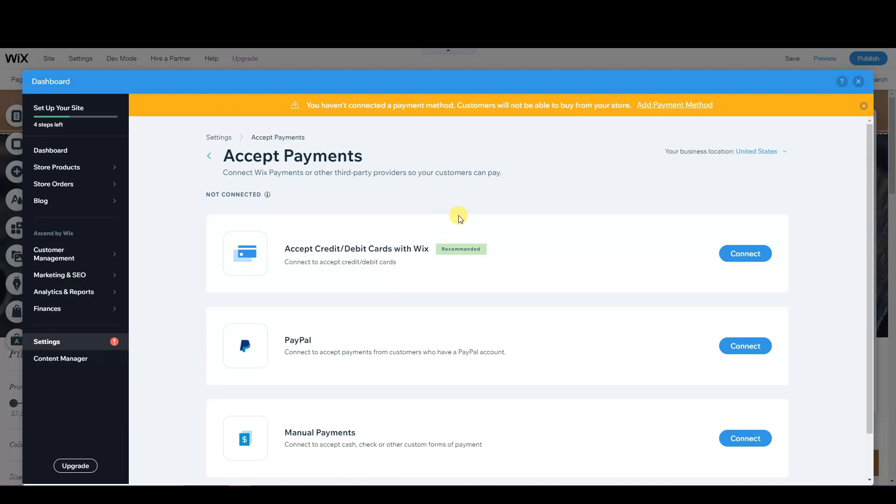
pyautogui.scroll(-1, 536, 238)
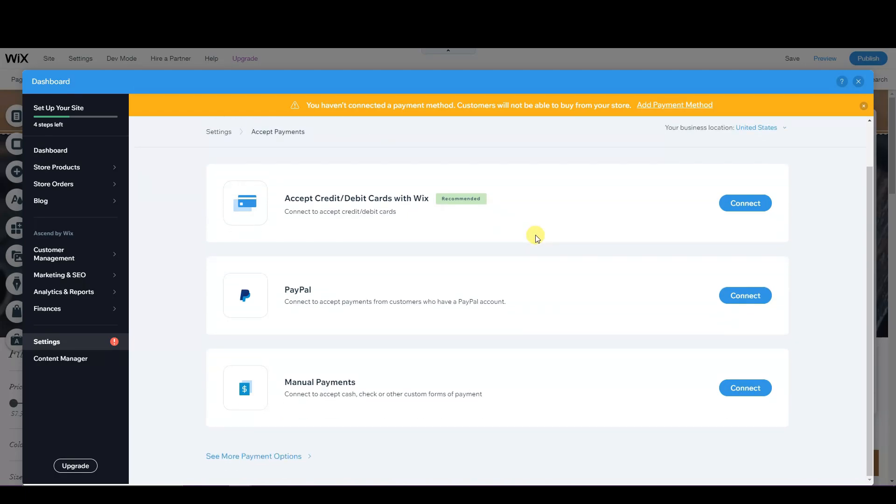
pyautogui.scroll(1, 535, 236)
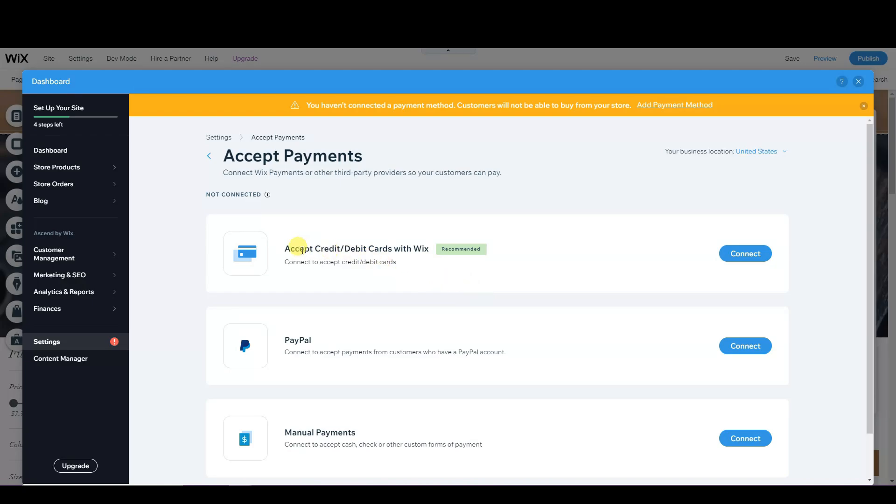
pyautogui.moveTo(300, 253); pyautogui.dragTo(506, 254)
pyautogui.click(506, 254)
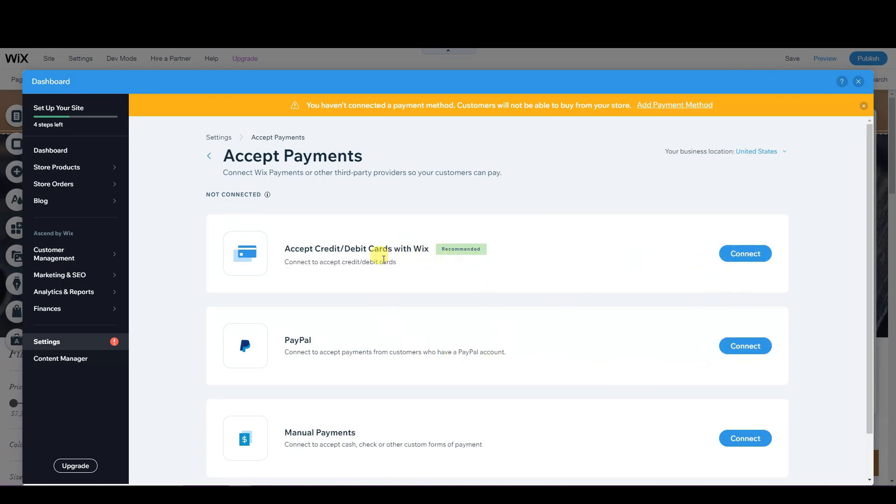
# - Start connecting credit and debit card payments with Wix, declaring that no restricted or prohibited products are sold
pyautogui.click(744, 254)
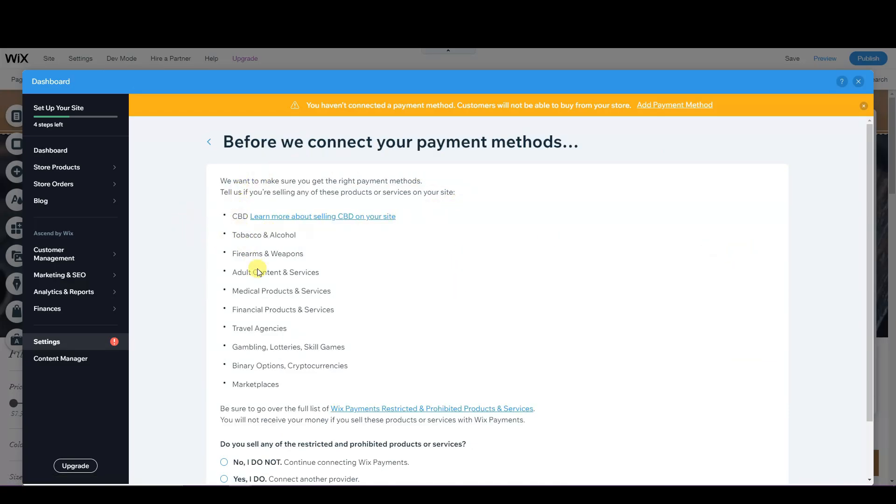
pyautogui.scroll(-2, 294, 304)
pyautogui.scroll(2, 308, 303)
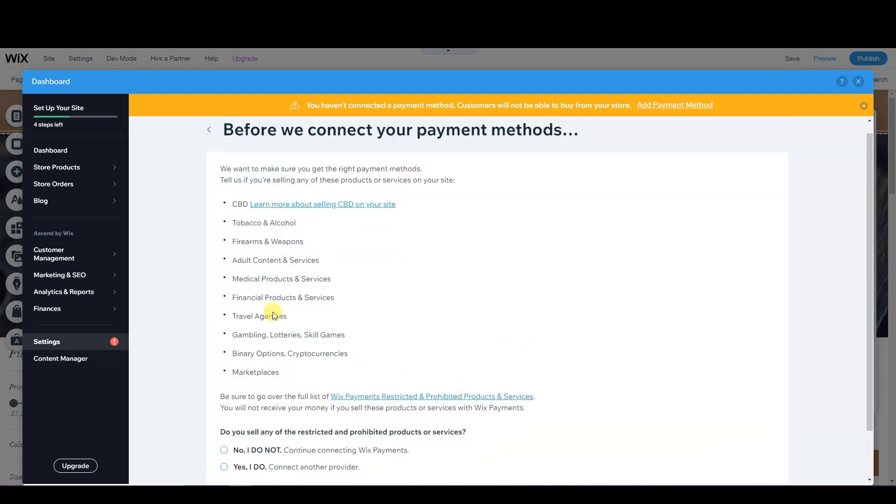
pyautogui.scroll(-1, 266, 326)
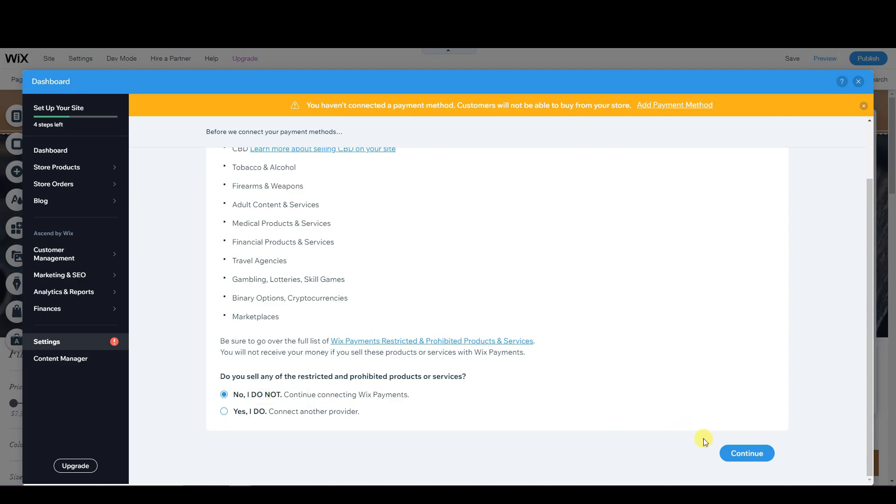
pyautogui.click(730, 453)
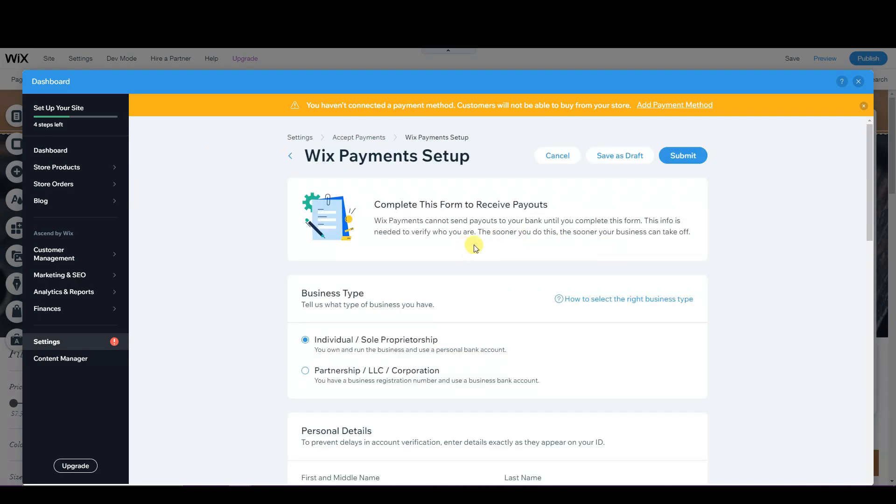
# - Look through the Wix Payments setup form, including the personal details, address, business description and bank account sections
pyautogui.scroll(-3, 697, 262)
pyautogui.scroll(-2, 697, 261)
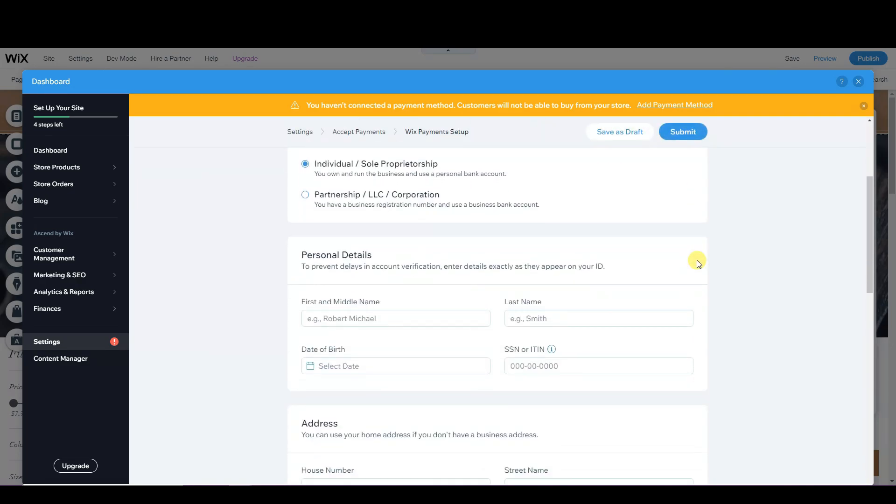
pyautogui.scroll(1, 355, 237)
pyautogui.scroll(-1, 355, 237)
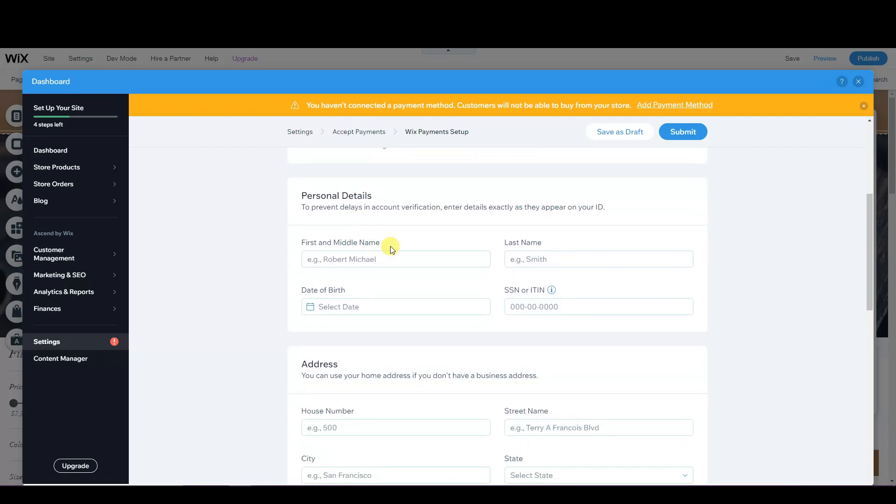
pyautogui.click(392, 259)
pyautogui.scroll(-2, 567, 299)
pyautogui.scroll(-5, 384, 256)
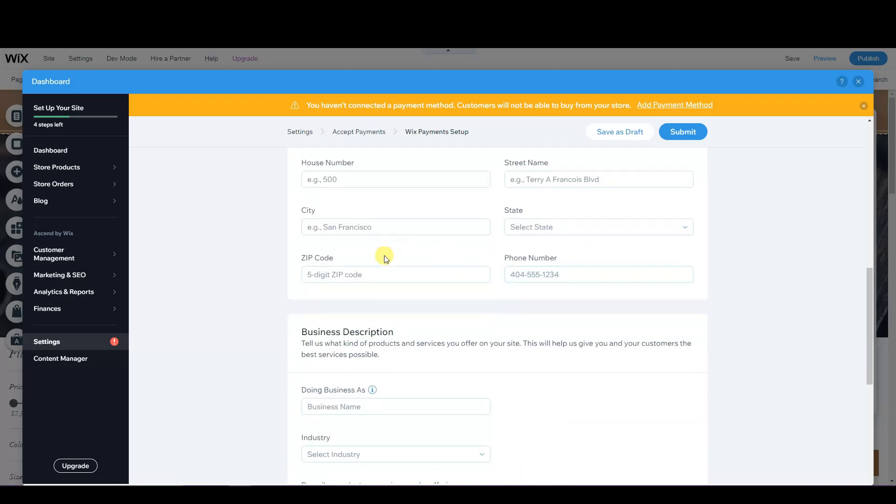
pyautogui.click(368, 237)
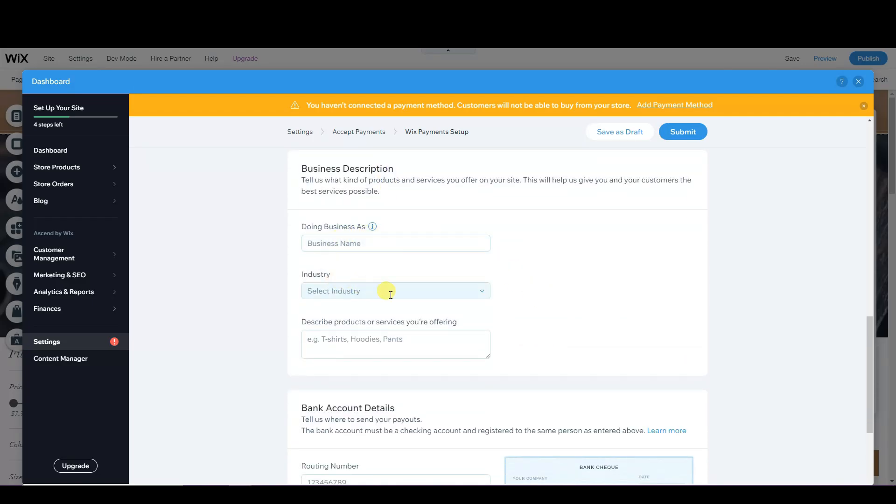
pyautogui.scroll(-4, 386, 292)
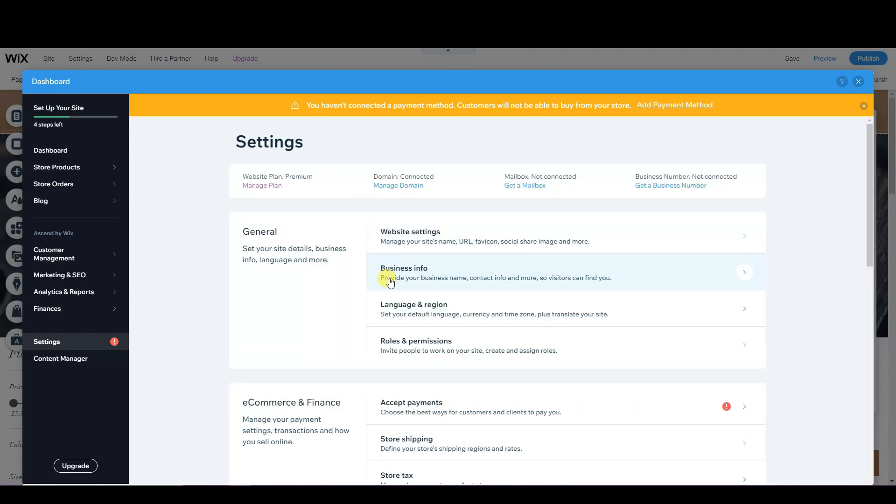
# - Open the store shipping settings and turn off the International shipping region
pyautogui.scroll(-1, 397, 288)
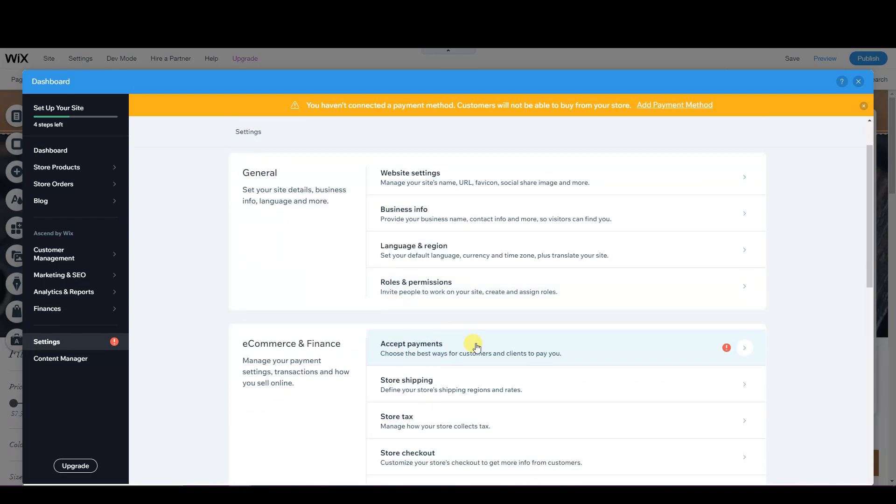
pyautogui.click(616, 356)
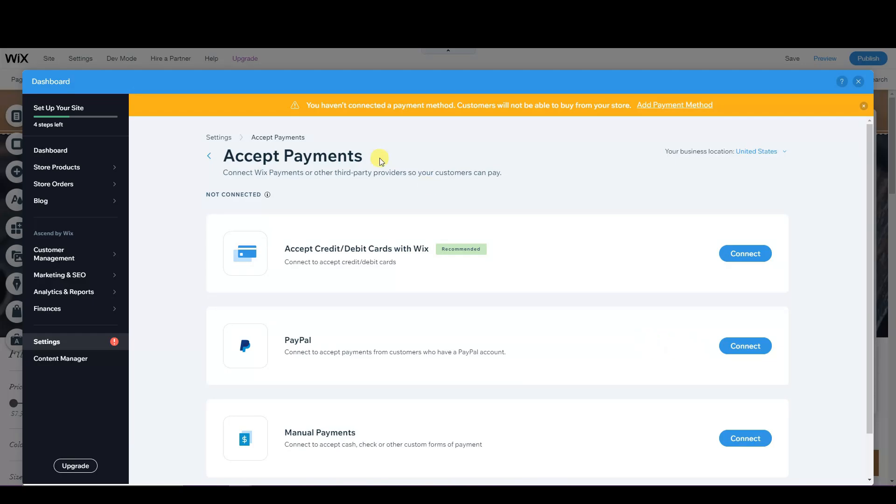
pyautogui.click(219, 137)
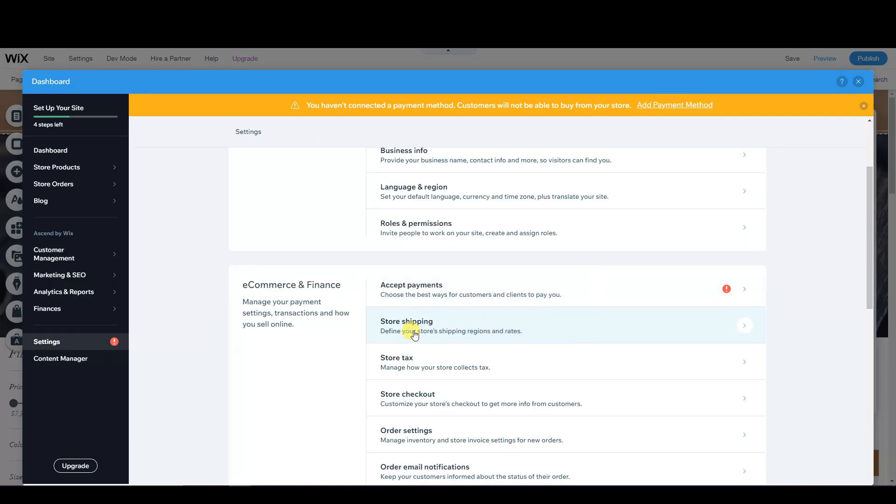
pyautogui.click(586, 333)
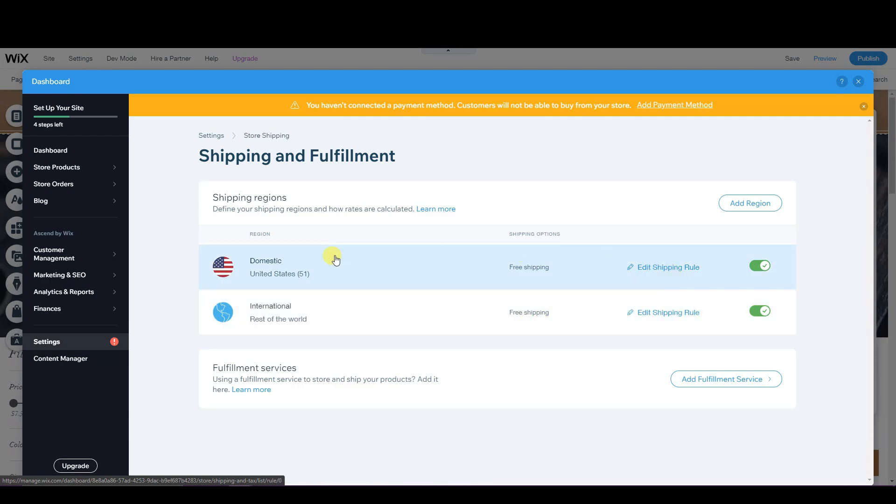
pyautogui.click(758, 313)
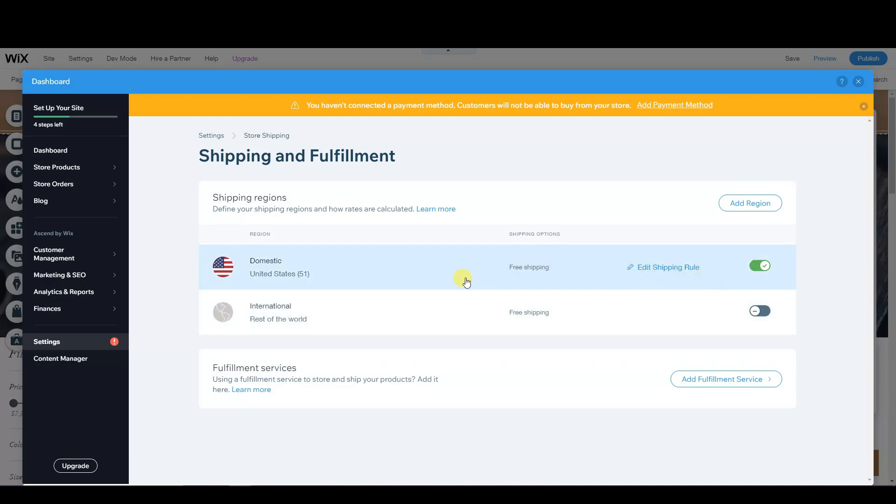
# - In the Domestic region's shipping rule, switch the shipping calculation to Flat Rate with a rate of $10
pyautogui.click(658, 269)
pyautogui.scroll(-2, 434, 370)
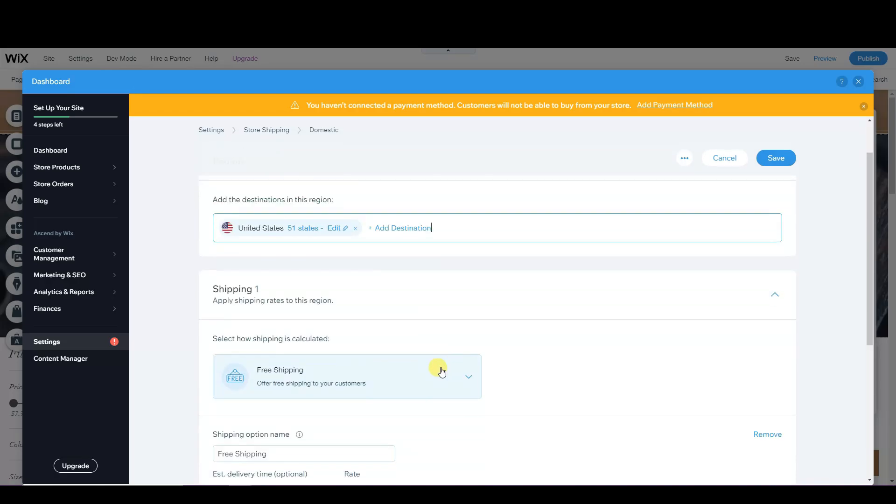
pyautogui.click(438, 370)
pyautogui.scroll(-3, 510, 344)
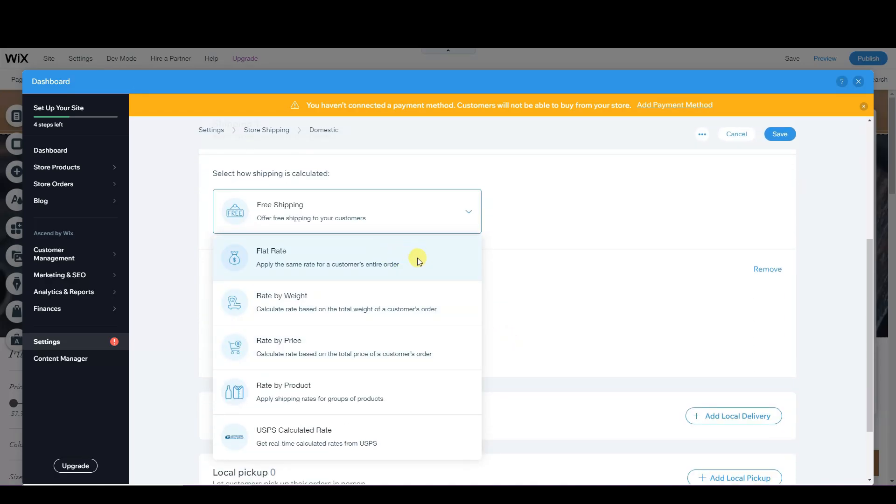
pyautogui.click(356, 259)
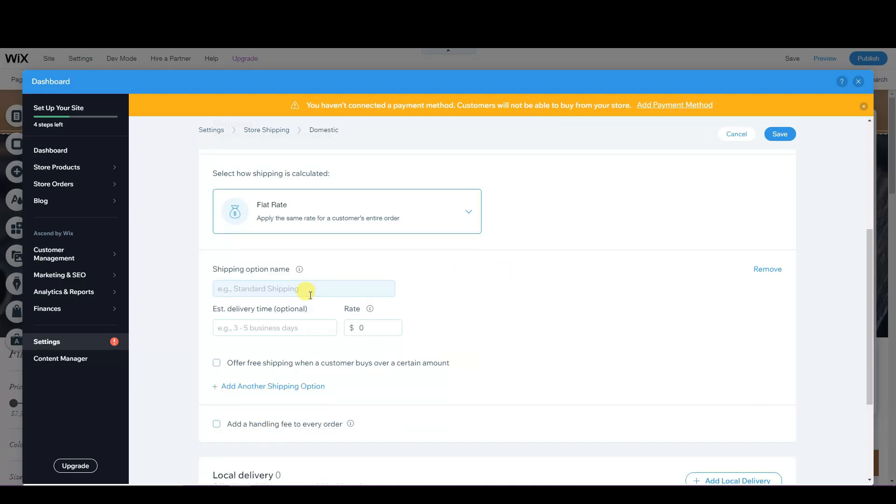
pyautogui.click(361, 328)
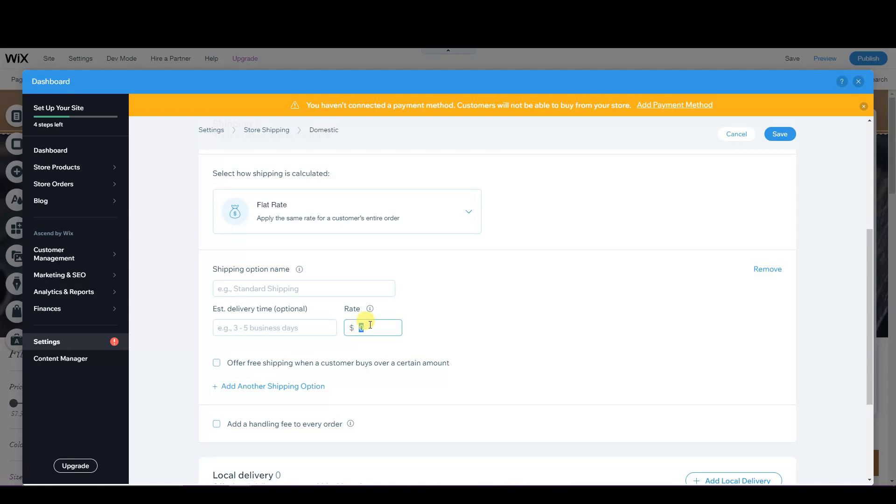
pyautogui.click(457, 318)
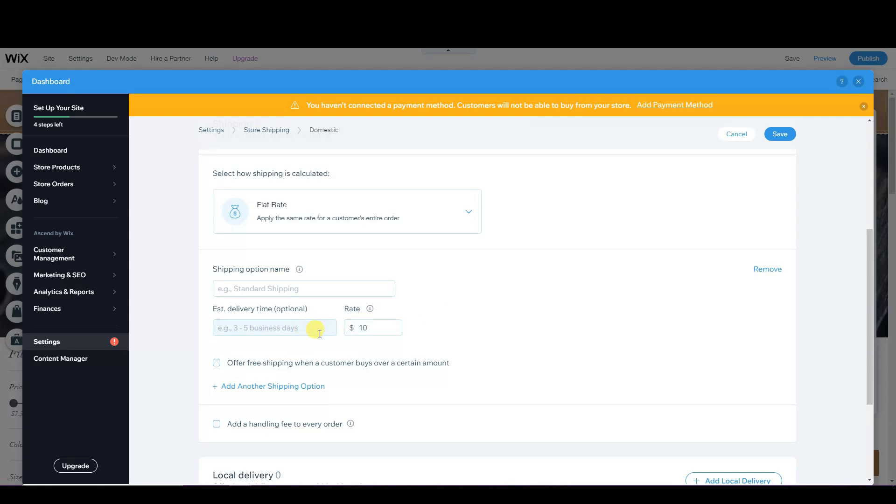
# - Switch the Domestic shipping calculation to Rate by Weight, charging $10 up to 1 lb and $20 above 1 lb
pyautogui.scroll(3, 429, 326)
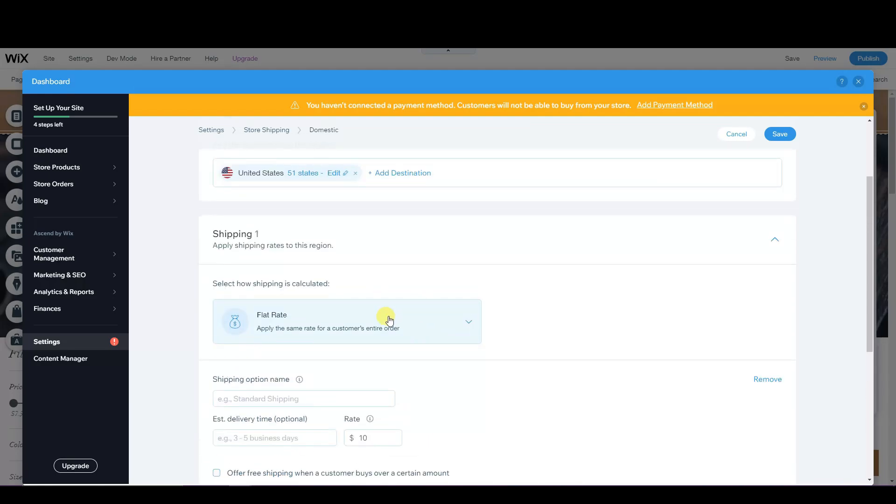
pyautogui.click(429, 336)
pyautogui.scroll(-3, 431, 337)
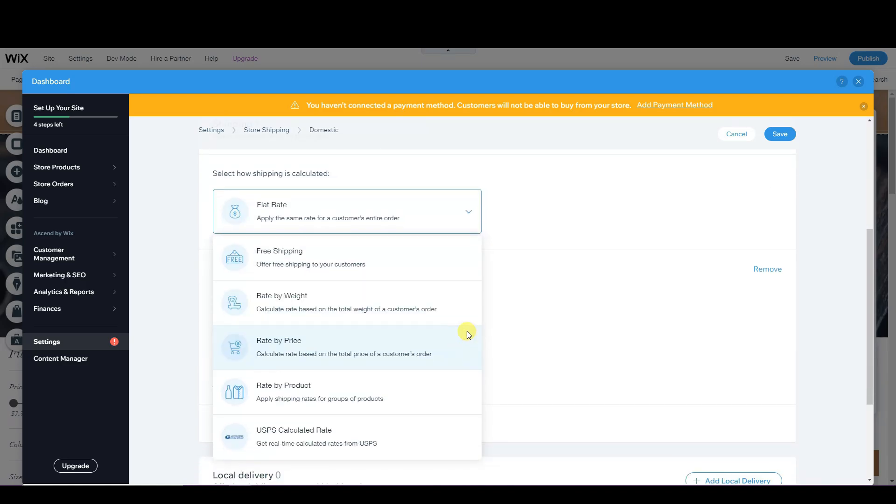
pyautogui.click(293, 293)
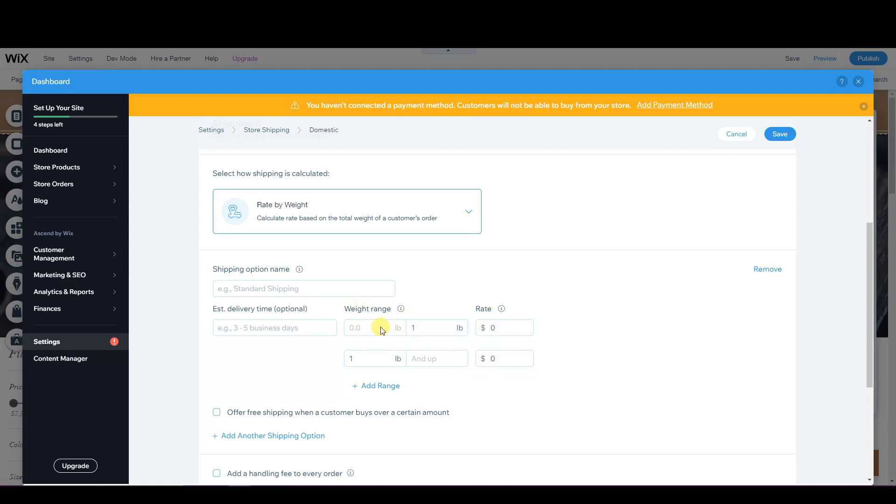
pyautogui.click(420, 330)
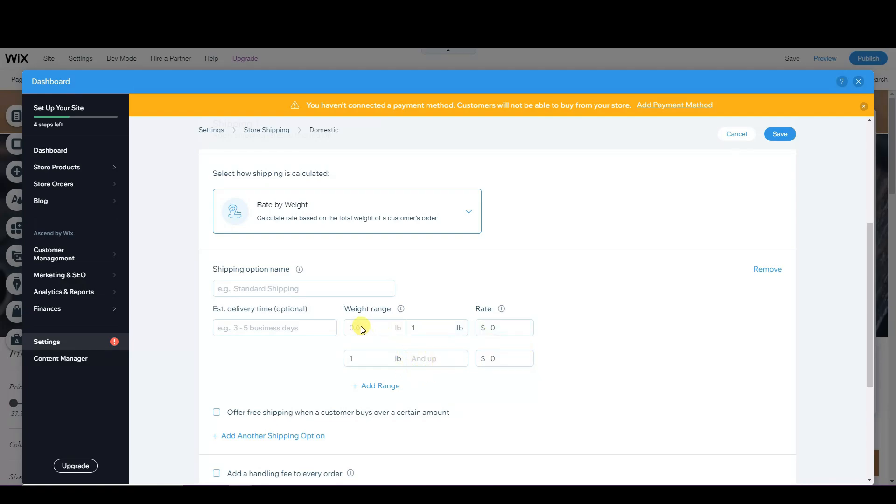
pyautogui.click(495, 330)
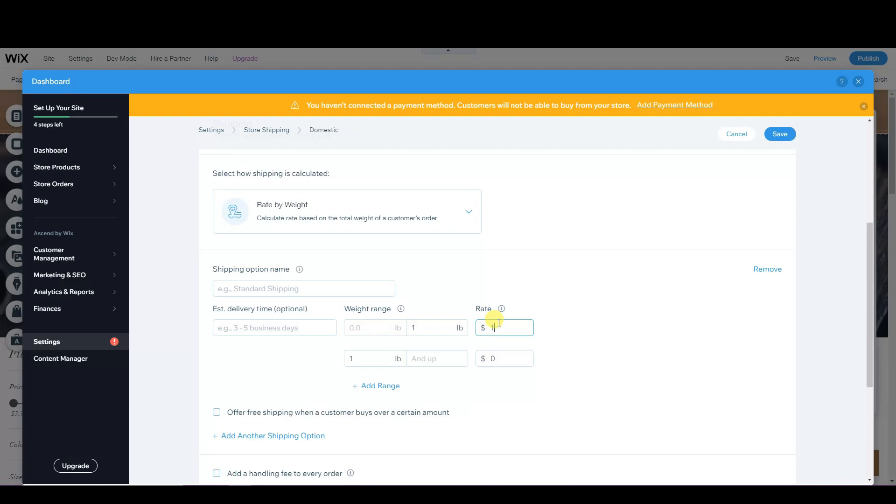
pyautogui.click(495, 359)
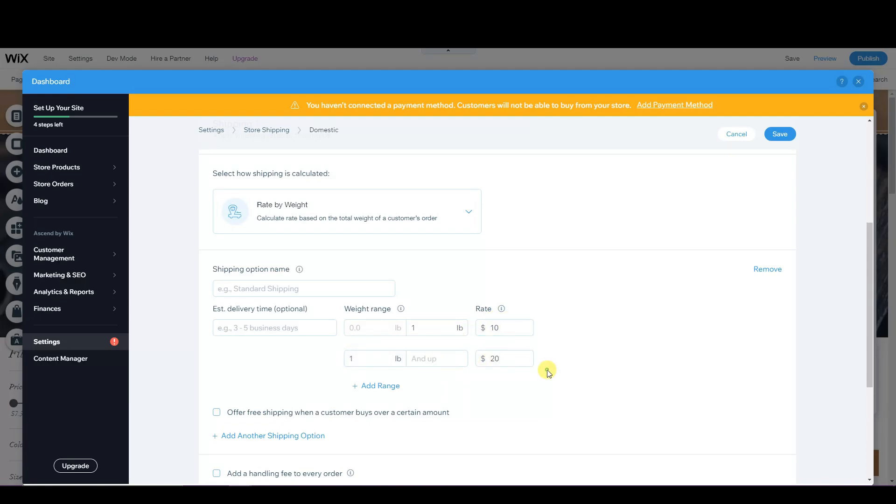
# - Add a third weight range starting at 2 lb with a shipping rate of $30
pyautogui.scroll(-2, 596, 372)
pyautogui.click(381, 331)
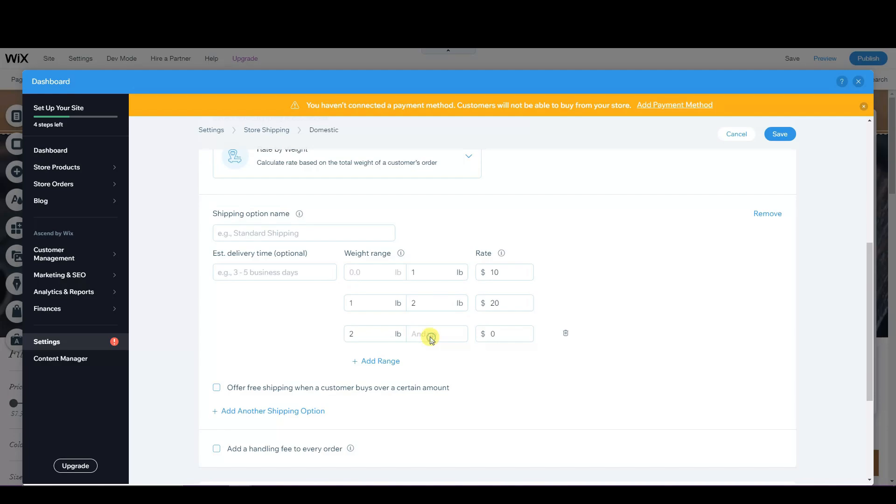
pyautogui.click(487, 334)
pyautogui.write('30')
pyautogui.click(556, 360)
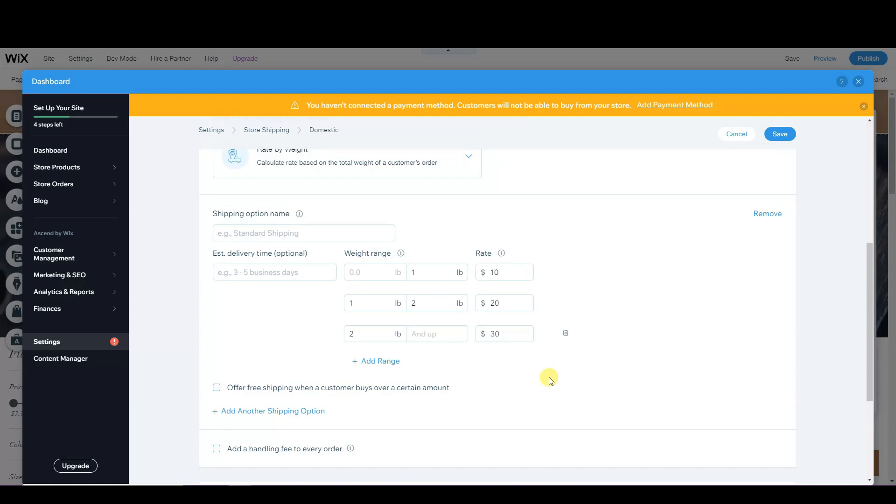
pyautogui.scroll(1, 525, 360)
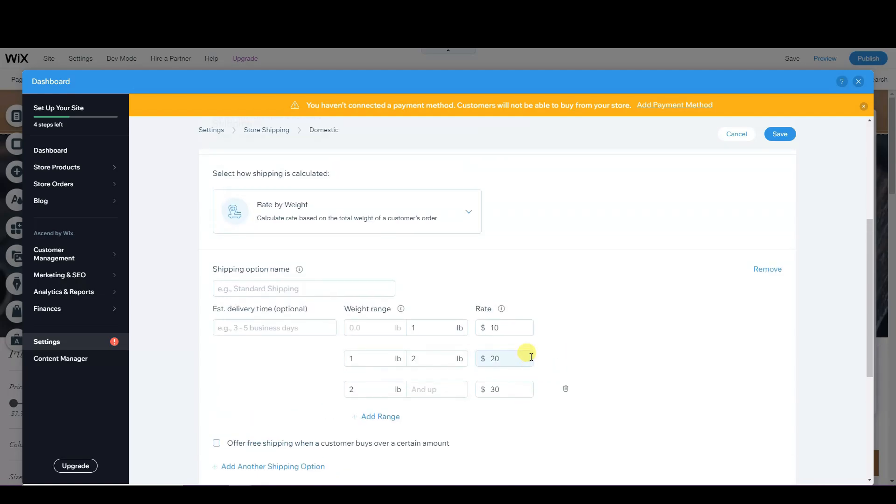
# - Change the Domestic region's shipping calculation to USPS Calculated Rate
pyautogui.click(462, 203)
pyautogui.scroll(-1, 424, 311)
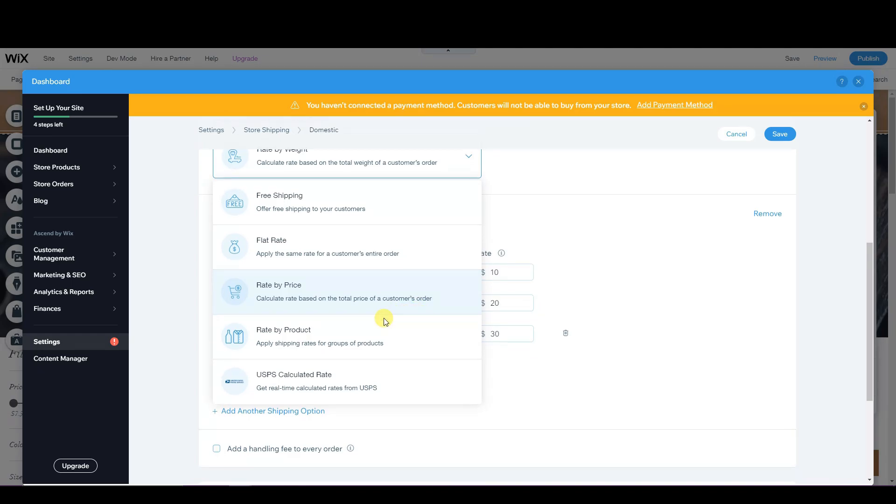
pyautogui.click(343, 380)
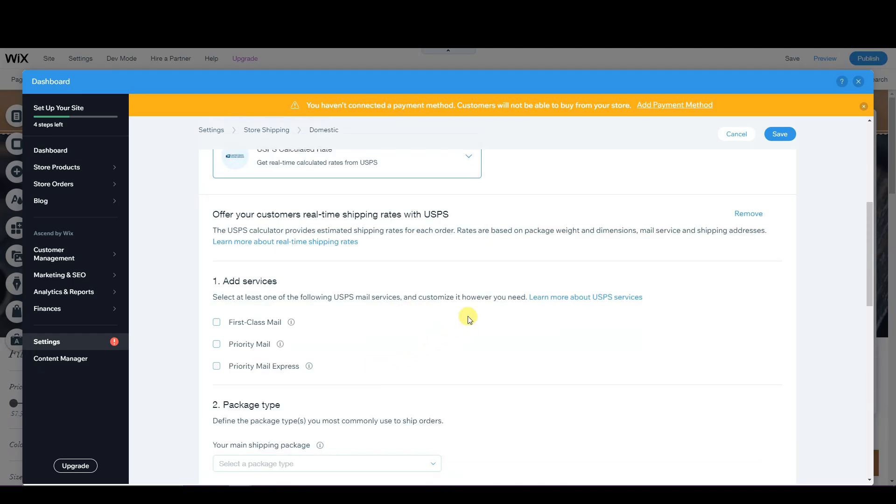
pyautogui.scroll(2, 475, 325)
pyautogui.scroll(-2, 474, 326)
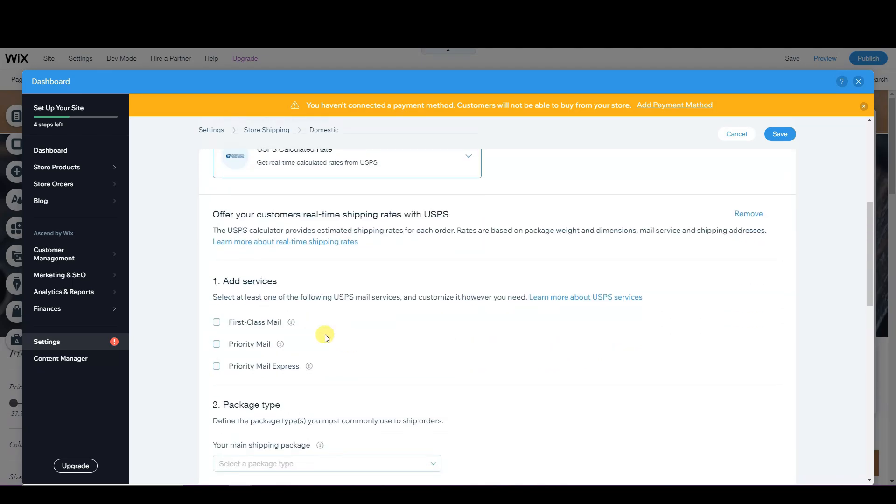
# - Enable the USPS services First-Class Mail, Priority Mail and Priority Mail Express for the Domestic region
pyautogui.click(216, 323)
pyautogui.scroll(-1, 219, 364)
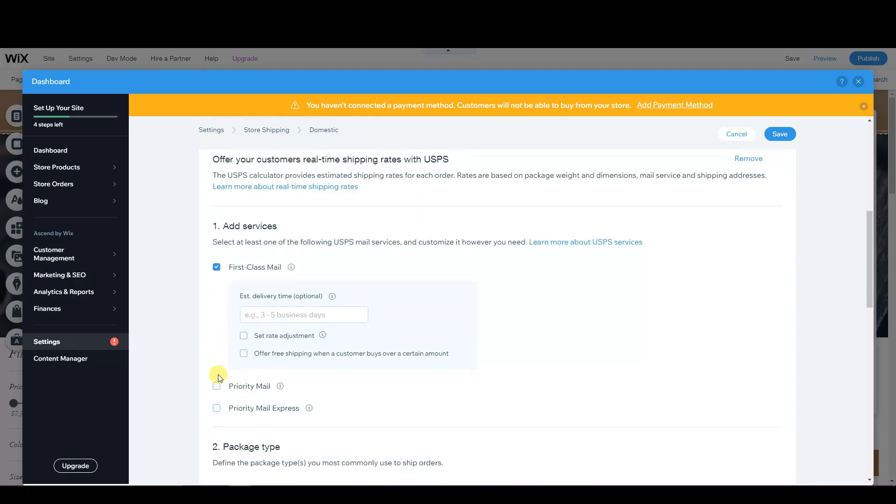
pyautogui.click(216, 387)
pyautogui.scroll(-3, 219, 387)
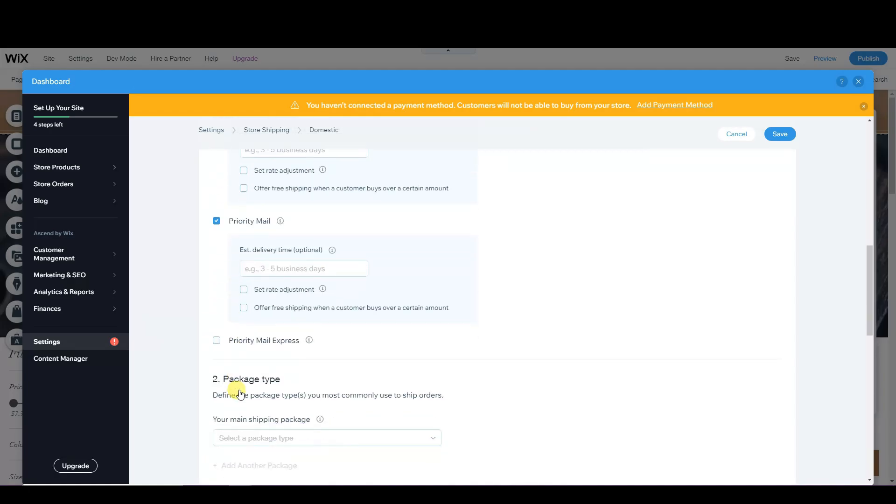
pyautogui.click(215, 340)
pyautogui.scroll(-1, 397, 362)
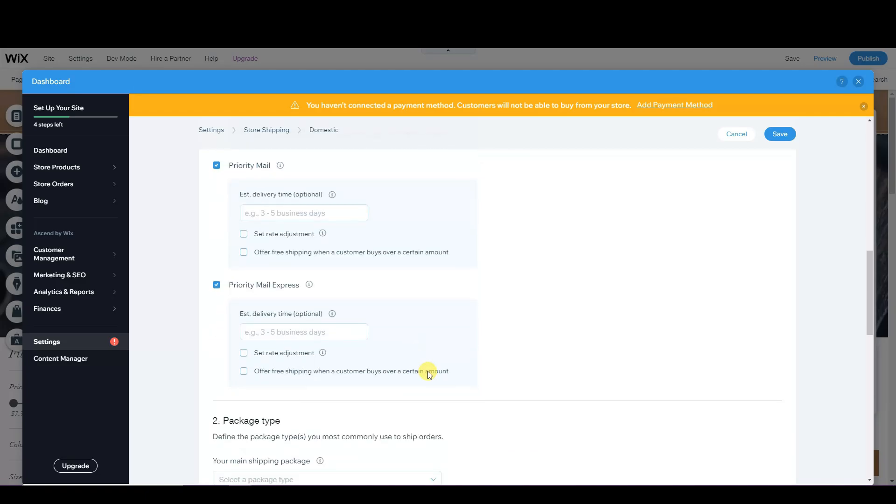
# - Look through the USPS service options, including estimated delivery time, rate adjustment, free shipping and package type
pyautogui.scroll(2, 300, 253)
pyautogui.scroll(-2, 316, 304)
pyautogui.scroll(5, 317, 304)
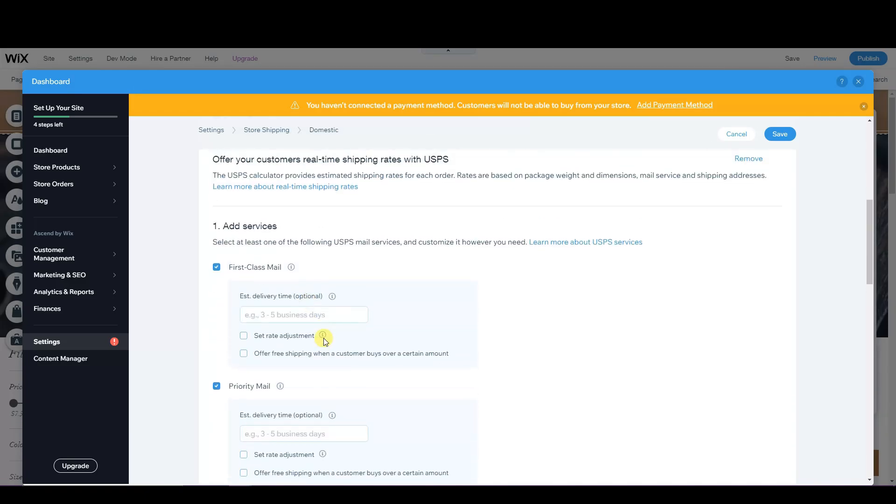
pyautogui.scroll(2, 392, 370)
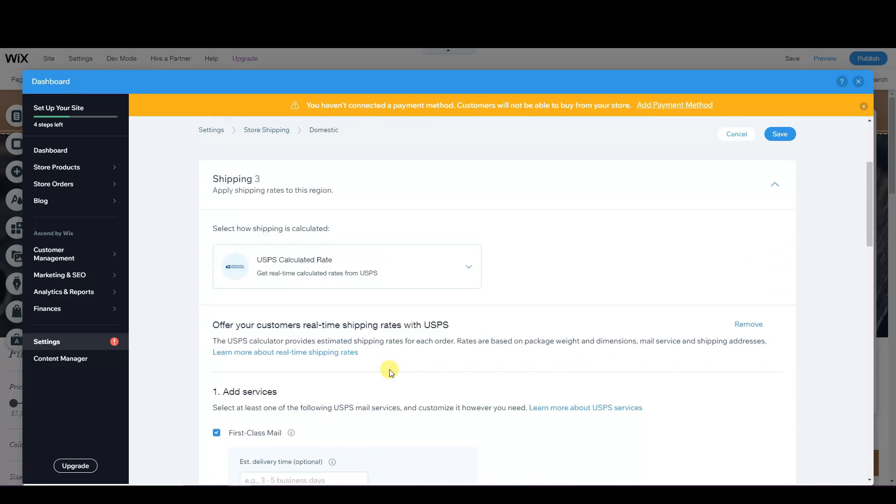
pyautogui.scroll(-1, 390, 370)
pyautogui.scroll(-1, 401, 382)
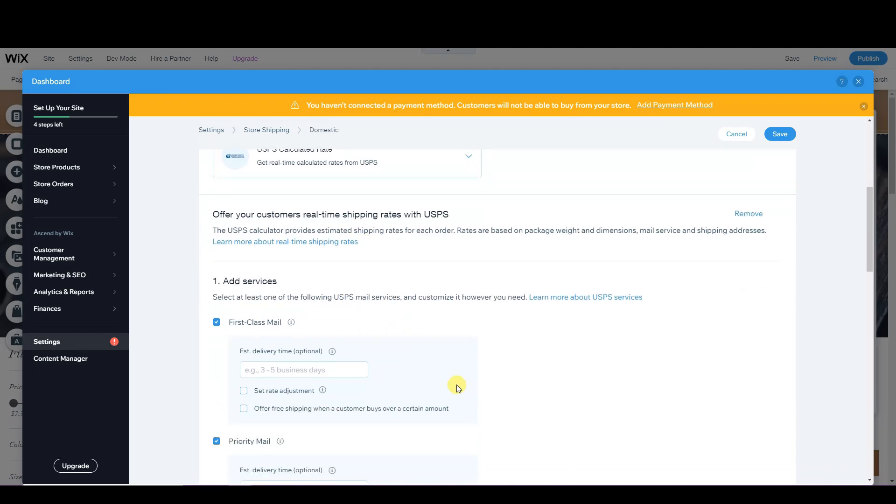
pyautogui.scroll(-6, 457, 387)
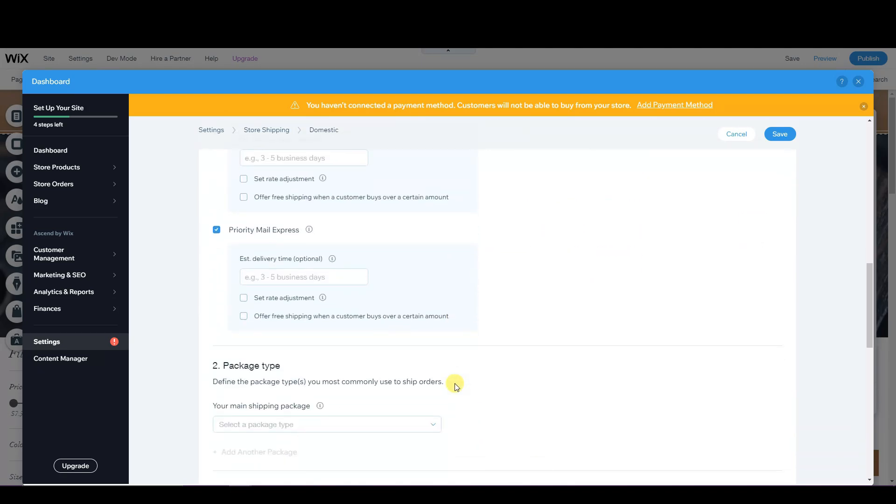
pyautogui.scroll(9, 456, 384)
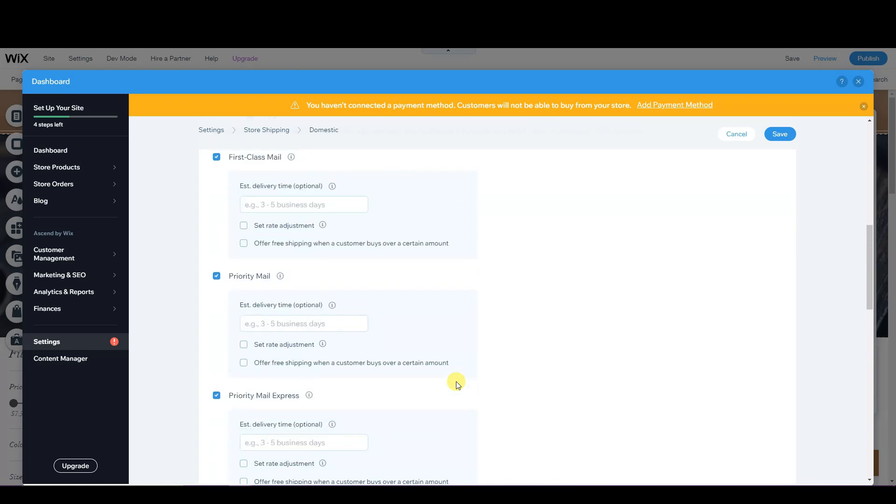
pyautogui.scroll(2, 455, 381)
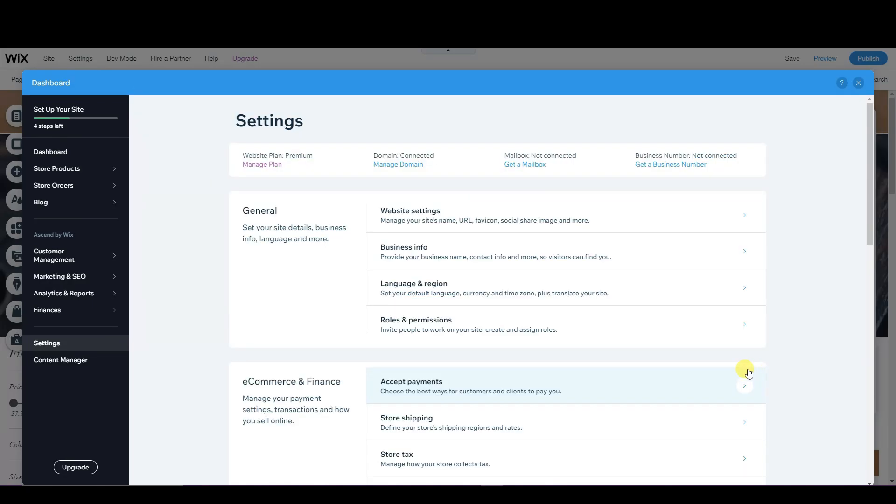
# - Open the store tax settings from the eCommerce & Finance settings
pyautogui.scroll(-7, 719, 303)
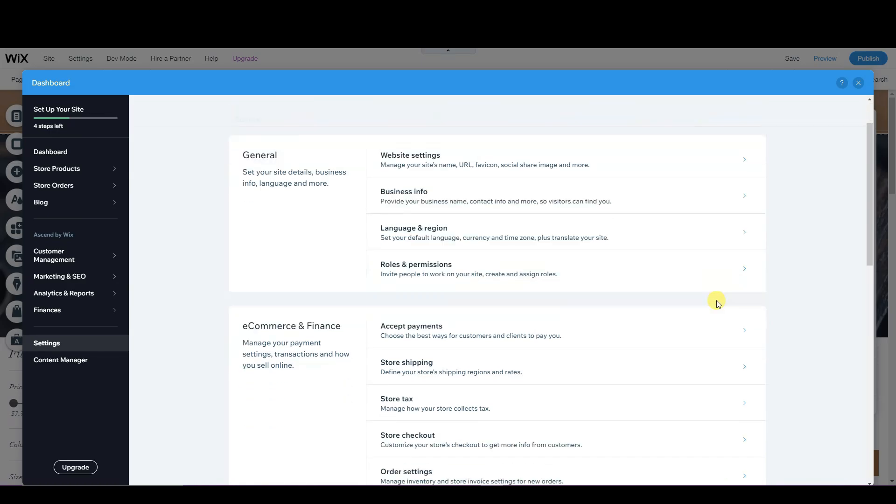
pyautogui.scroll(4, 718, 301)
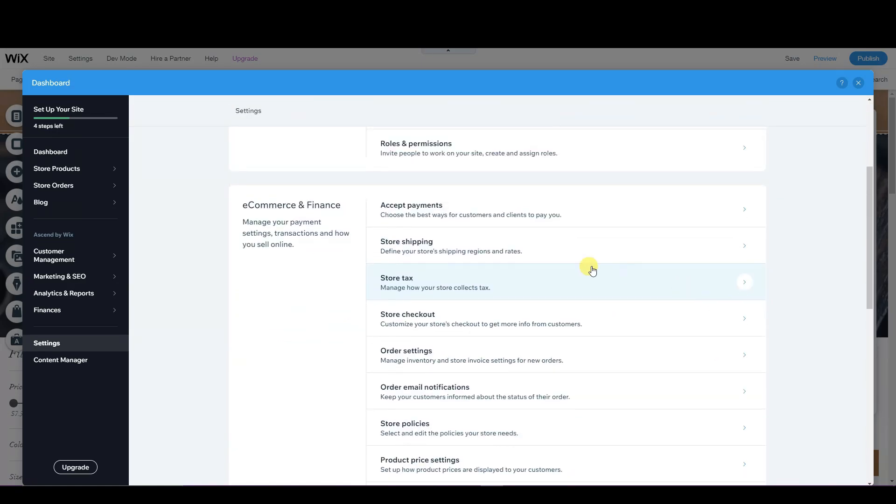
pyautogui.click(717, 289)
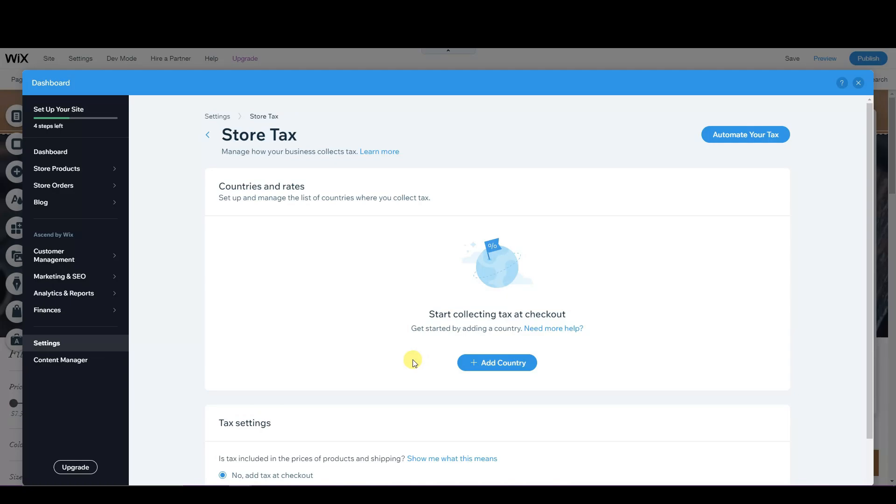
# - Add the United States with Illinois as a tax collection location, set its tax rate to 4%, and save
pyautogui.click(476, 362)
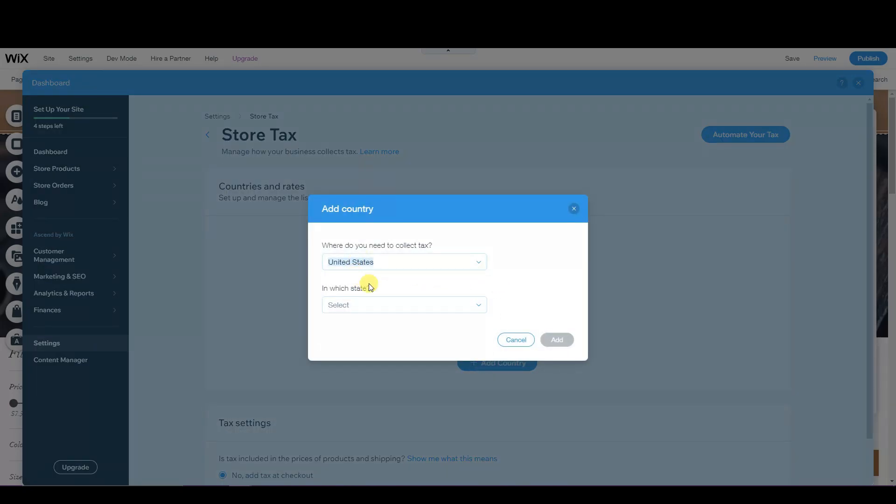
pyautogui.click(360, 264)
pyautogui.click(391, 304)
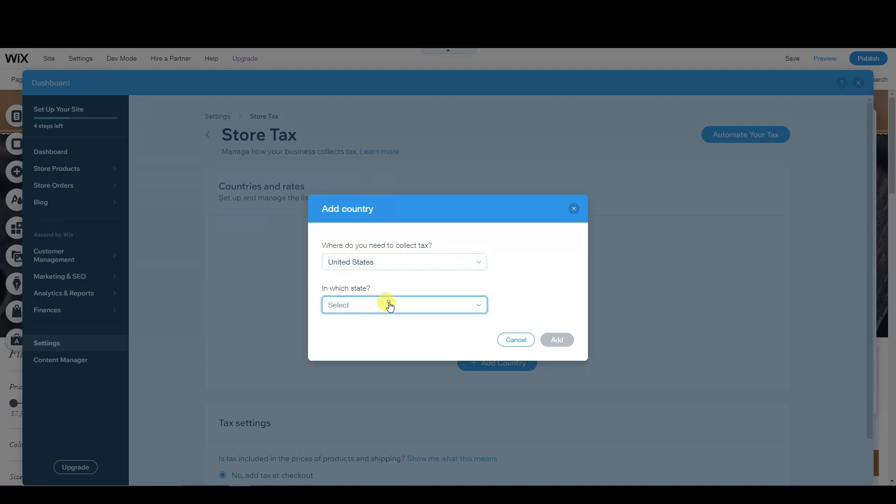
pyautogui.scroll(-1, 430, 348)
pyautogui.scroll(-5, 430, 351)
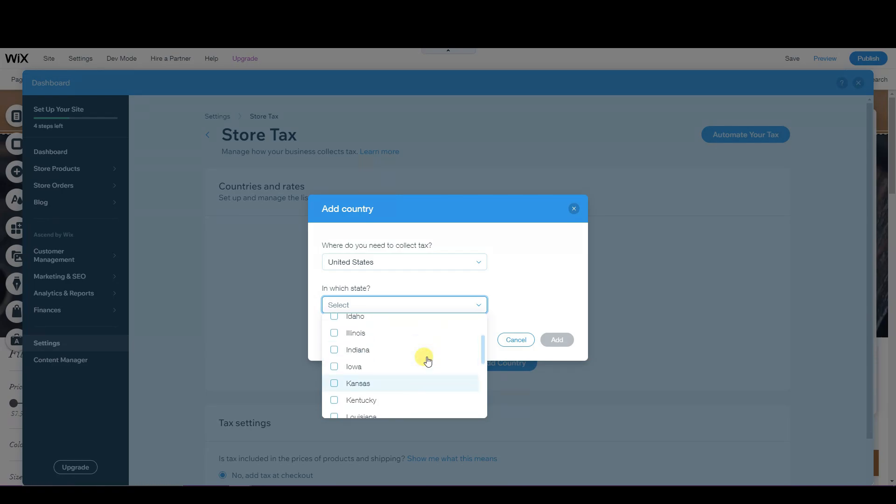
pyautogui.click(379, 339)
pyautogui.click(496, 319)
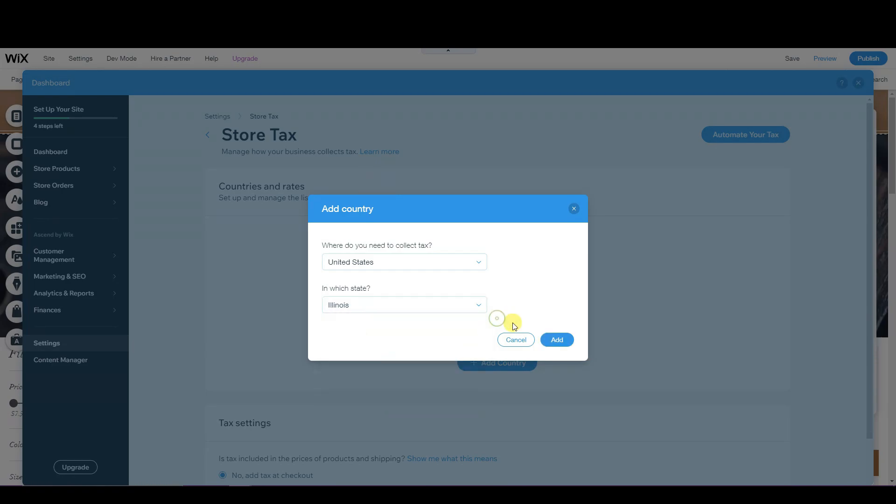
pyautogui.click(556, 339)
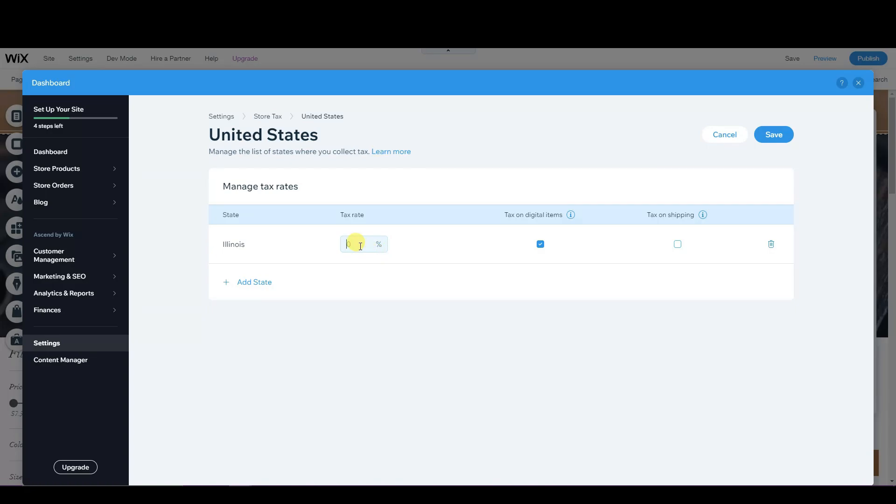
pyautogui.press('Return')
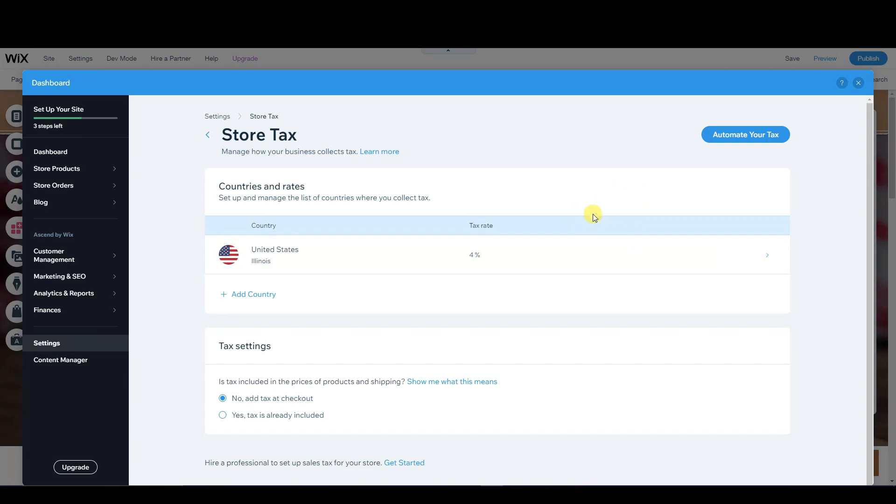
# - Open the Avalara automated tax setup and close it without agreeing to the service terms
pyautogui.moveTo(750, 139)
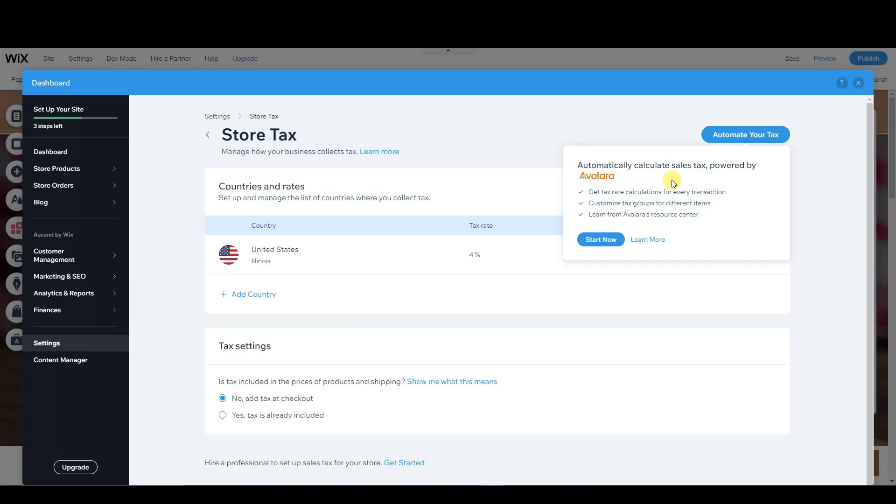
pyautogui.click(617, 241)
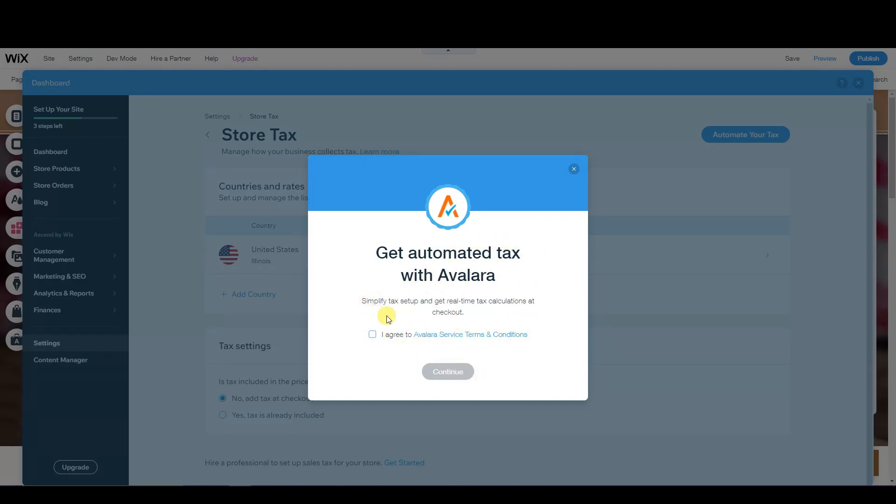
pyautogui.click(574, 168)
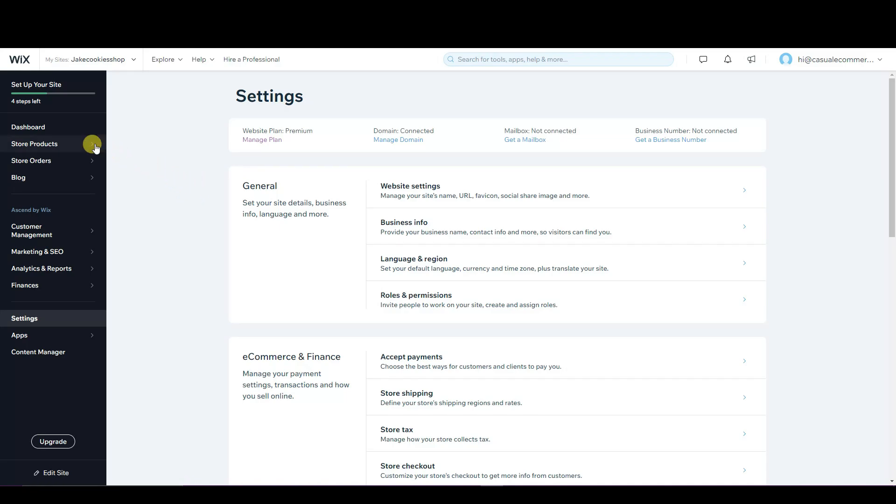
# - Open the site's main dashboard and look over the site setup checklist and suggestions
pyautogui.click(36, 128)
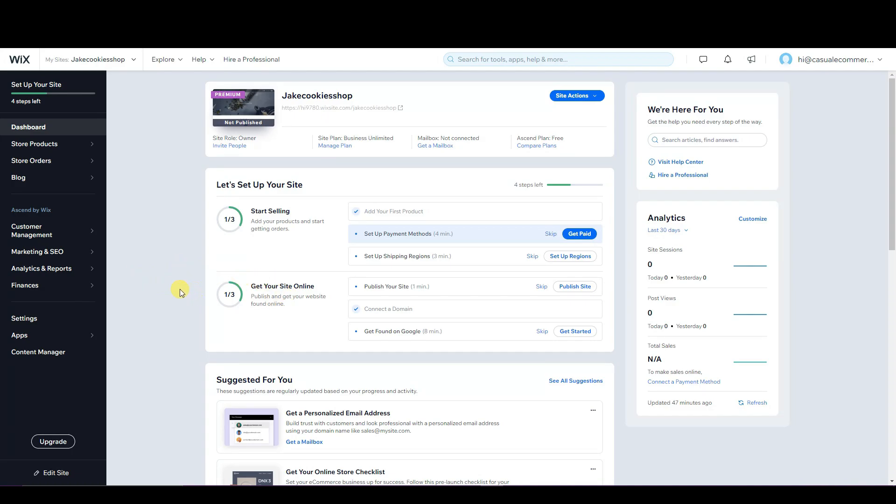
pyautogui.scroll(-2, 188, 294)
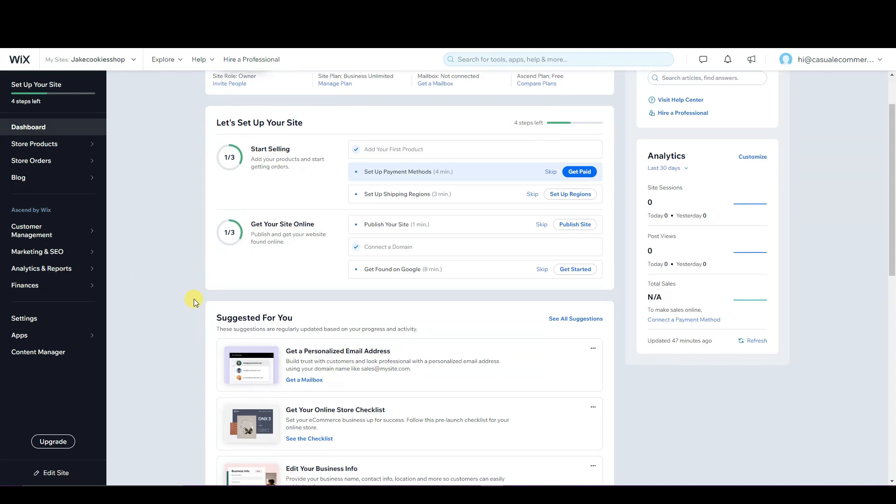
# - Start the Get Found on Google setup from the site checklist, with business name "Jake cookies shop" and the online-only business location option
pyautogui.scroll(2, 195, 301)
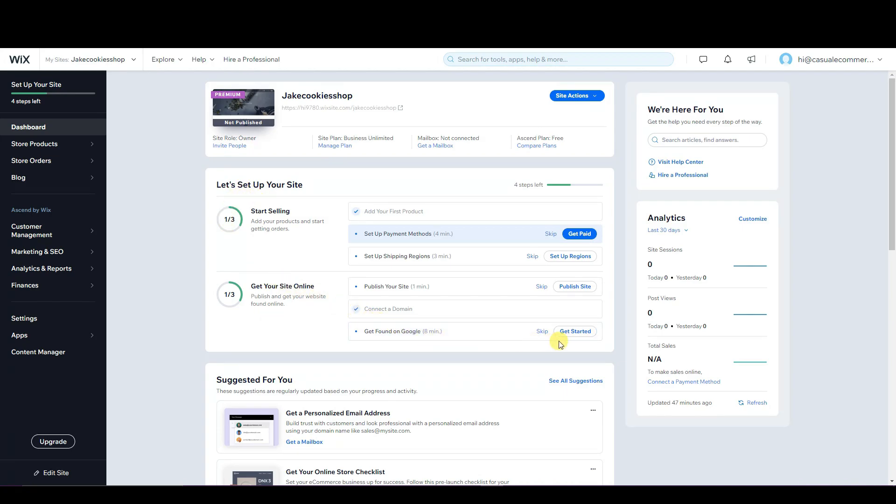
pyautogui.click(578, 332)
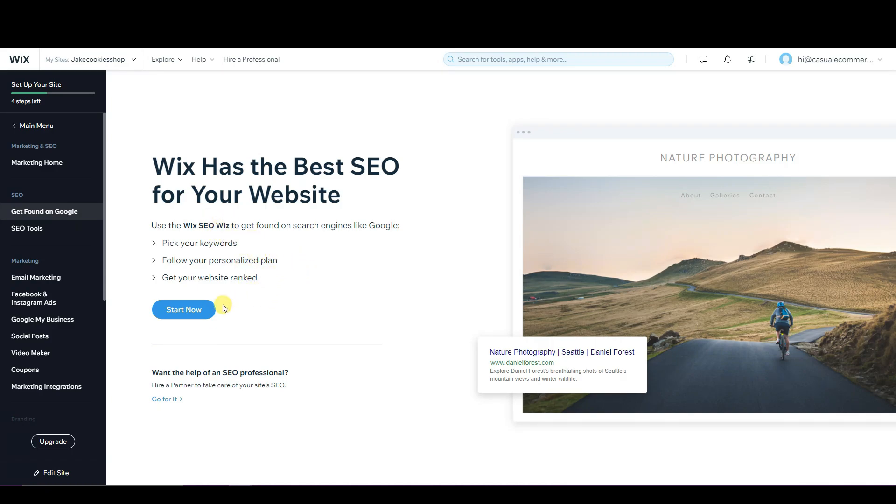
pyautogui.click(194, 310)
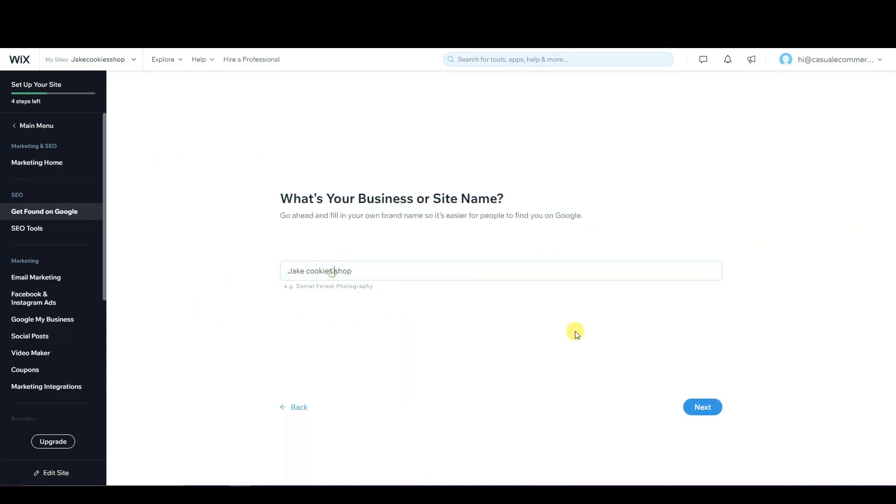
pyautogui.click(697, 405)
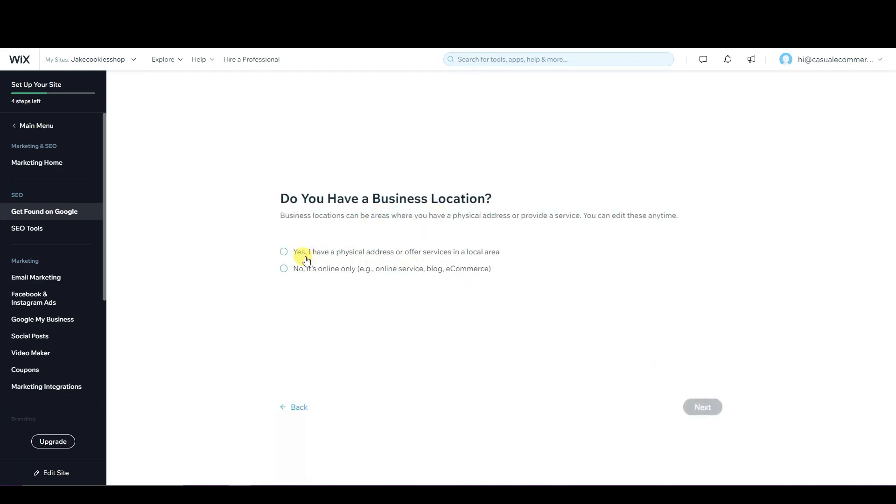
pyautogui.click(327, 253)
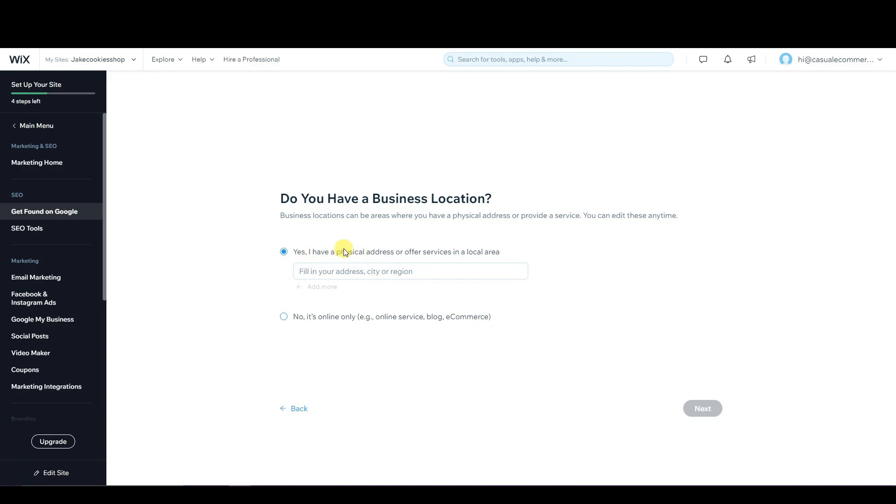
pyautogui.click(316, 316)
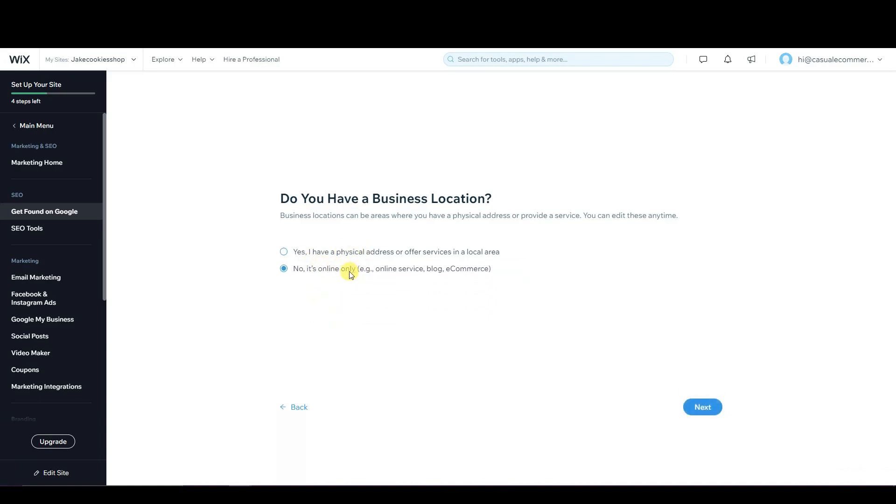
pyautogui.click(720, 407)
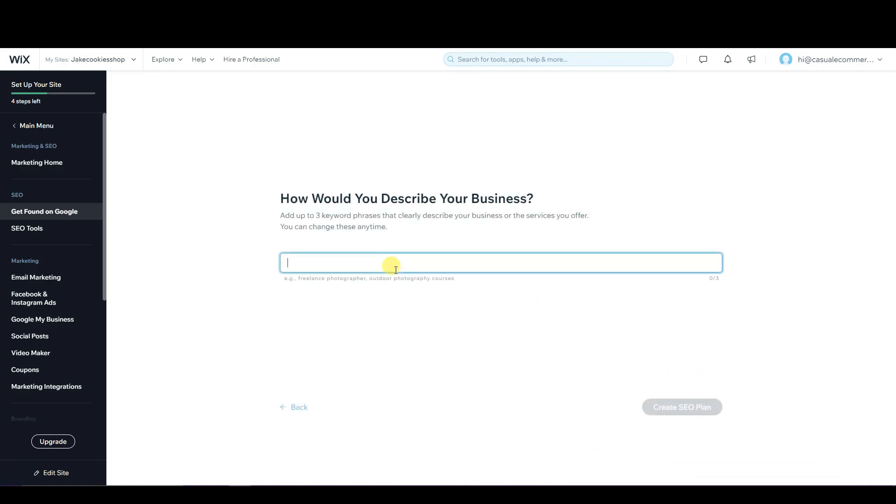
# - Describe the business with the keyword phrases "cookie shop", "cookies" and "chocolate chip cookies", and create the SEO plan
pyautogui.write('c')
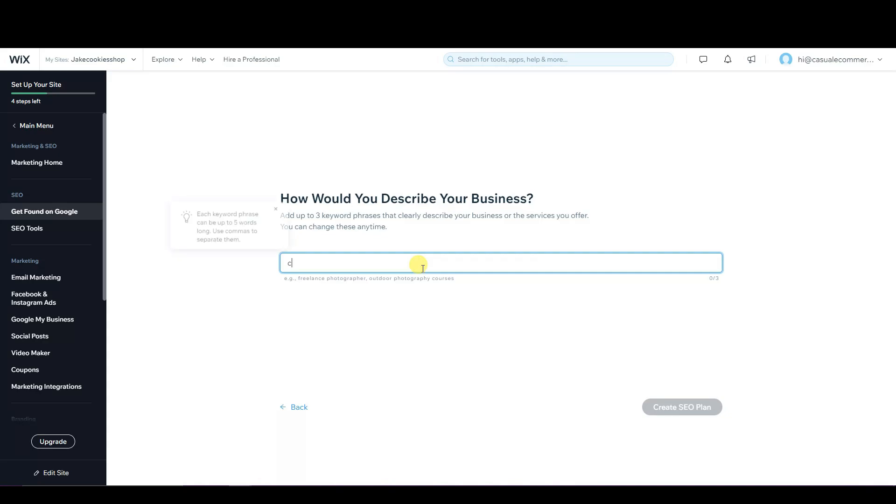
pyautogui.write('ookie shop')
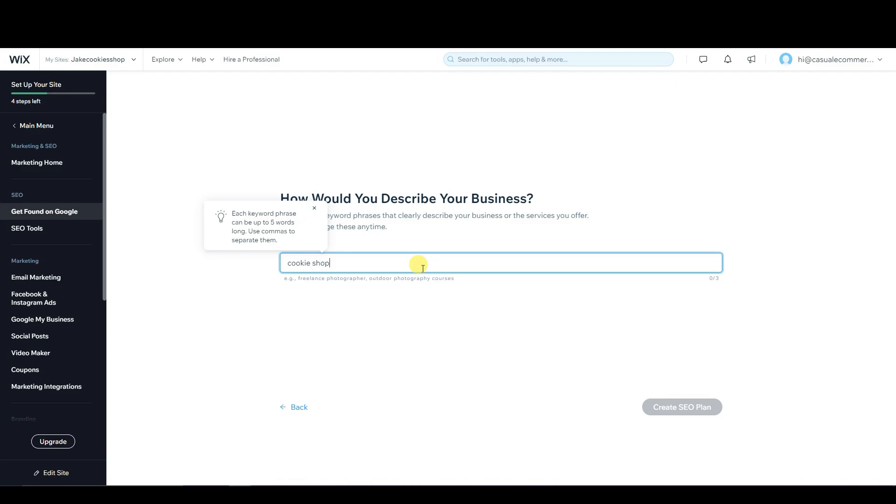
pyautogui.press('Return')
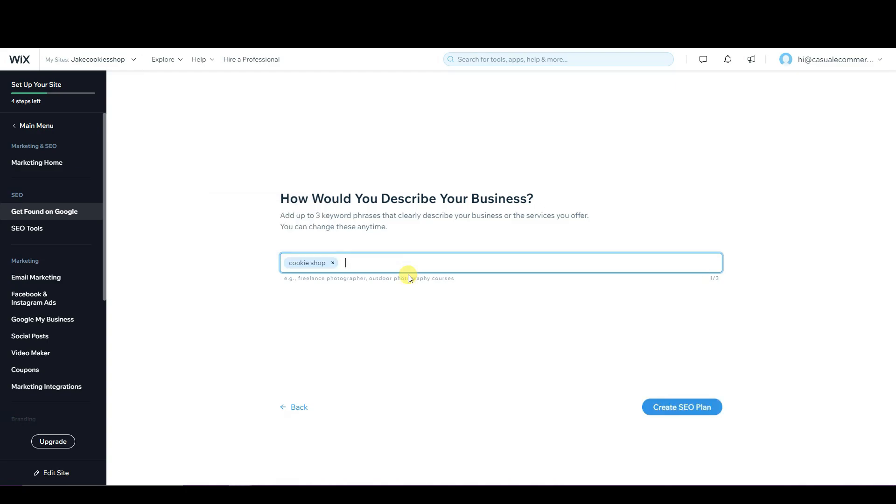
pyautogui.write('cookies')
pyautogui.press('Return')
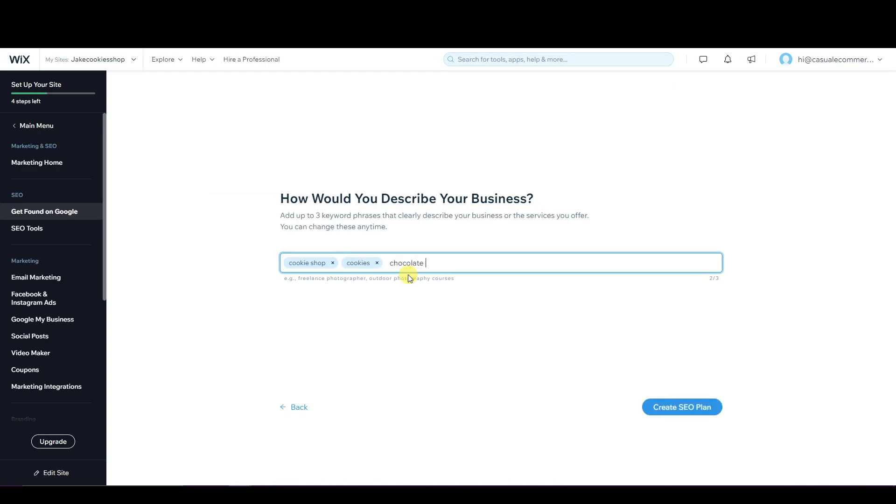
pyautogui.write('chocolate chip cookies')
pyautogui.press('Return')
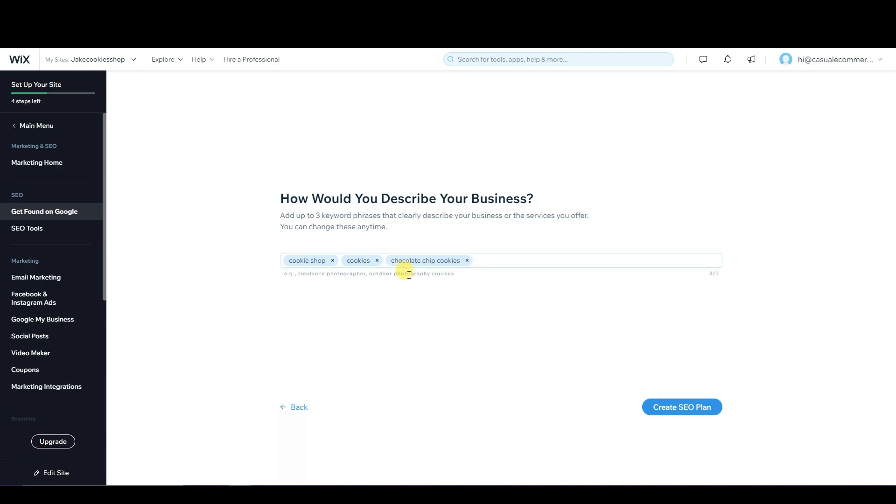
pyautogui.click(686, 408)
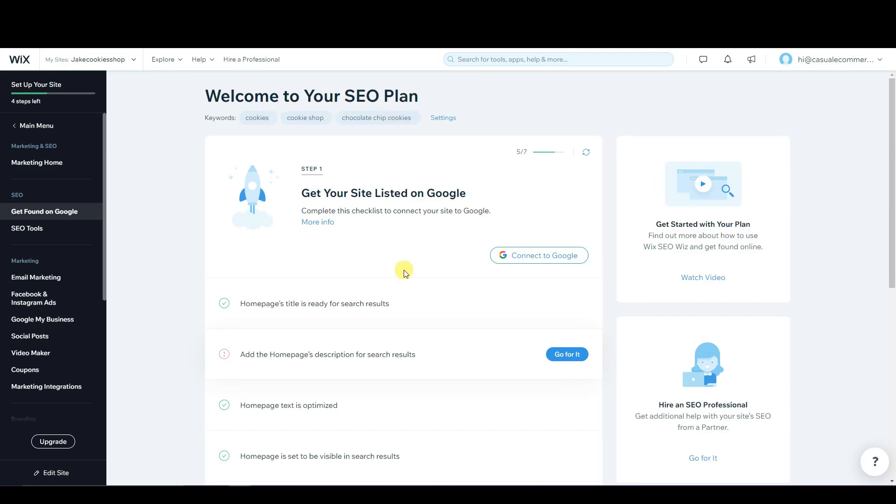
# - Look through the SEO plan's Google listing checklist and the Step 2 tasks for optimizing the site pages
pyautogui.scroll(-4, 402, 267)
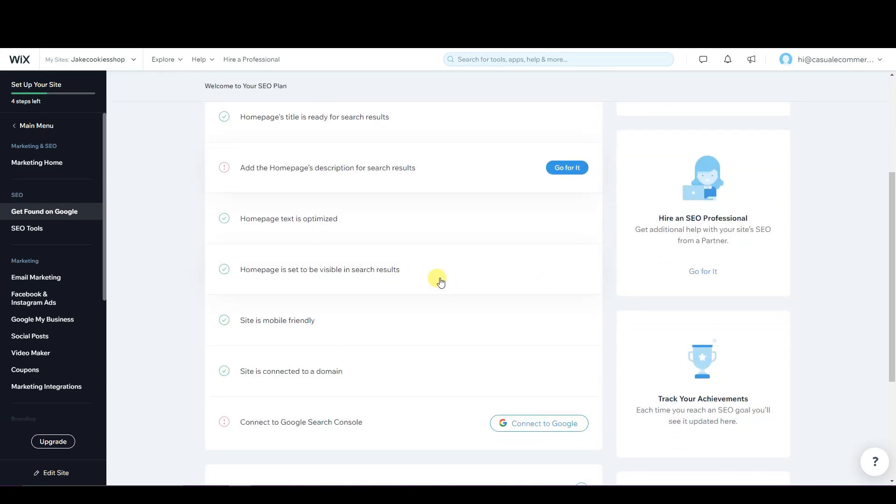
pyautogui.scroll(1, 441, 282)
pyautogui.scroll(-5, 360, 303)
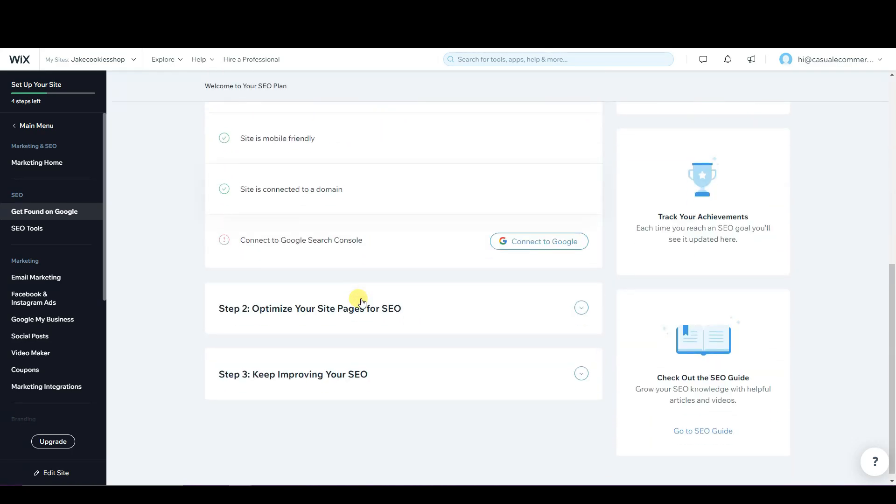
pyautogui.click(579, 306)
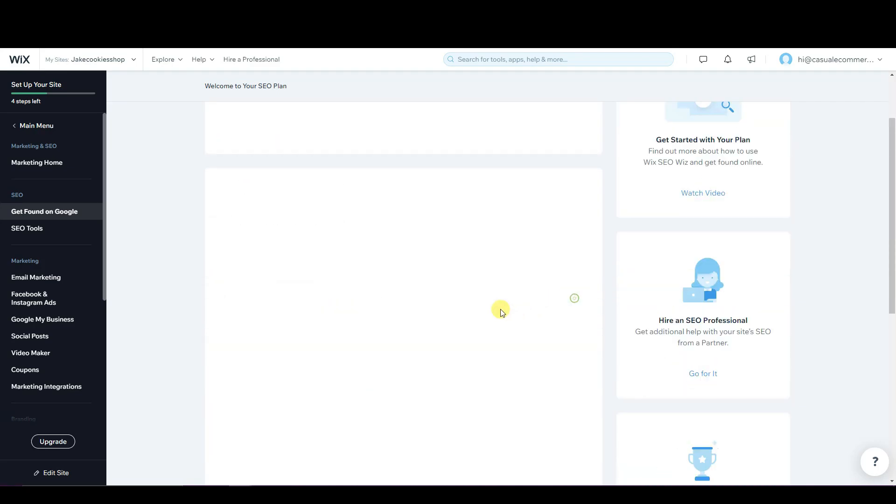
pyautogui.scroll(-3, 462, 312)
pyautogui.scroll(3, 468, 314)
pyautogui.scroll(-3, 468, 314)
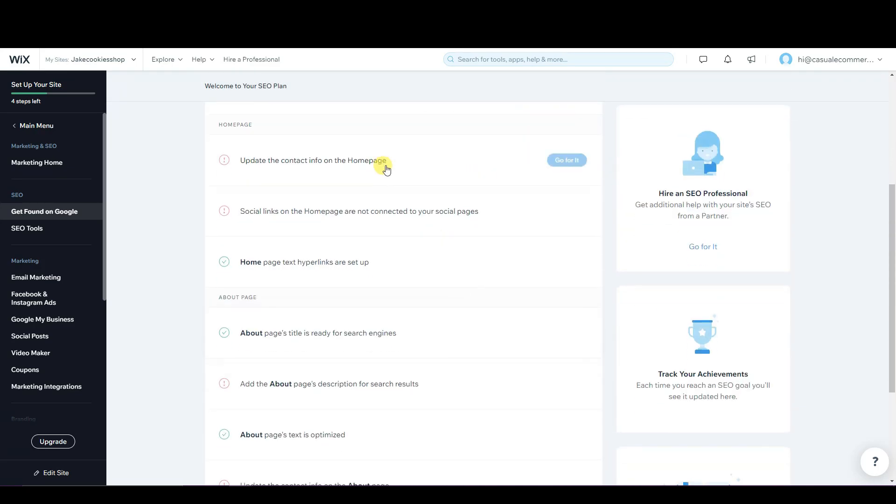
pyautogui.scroll(-2, 406, 219)
pyautogui.scroll(4, 430, 294)
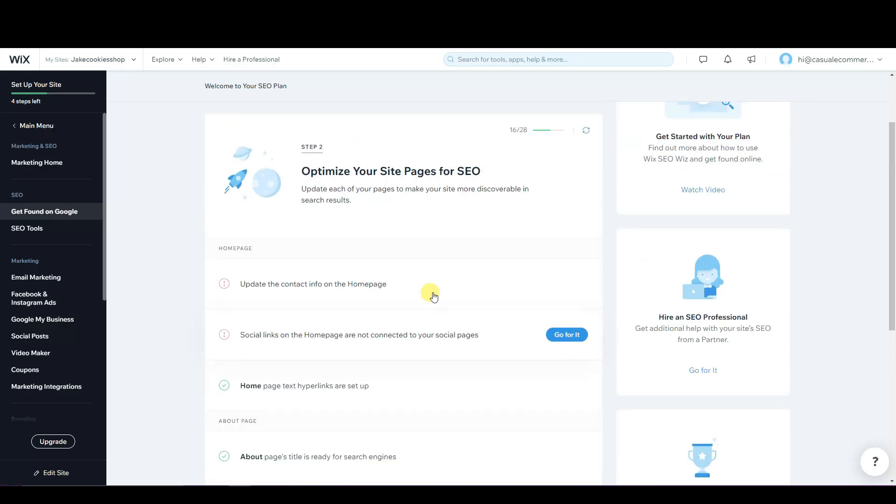
pyautogui.scroll(1, 434, 297)
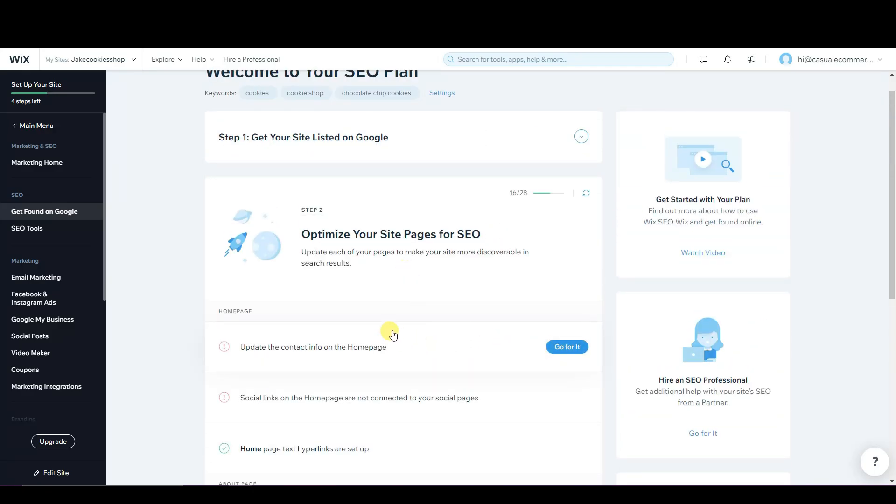
pyautogui.scroll(-3, 393, 334)
pyautogui.scroll(-3, 420, 326)
pyautogui.scroll(6, 436, 342)
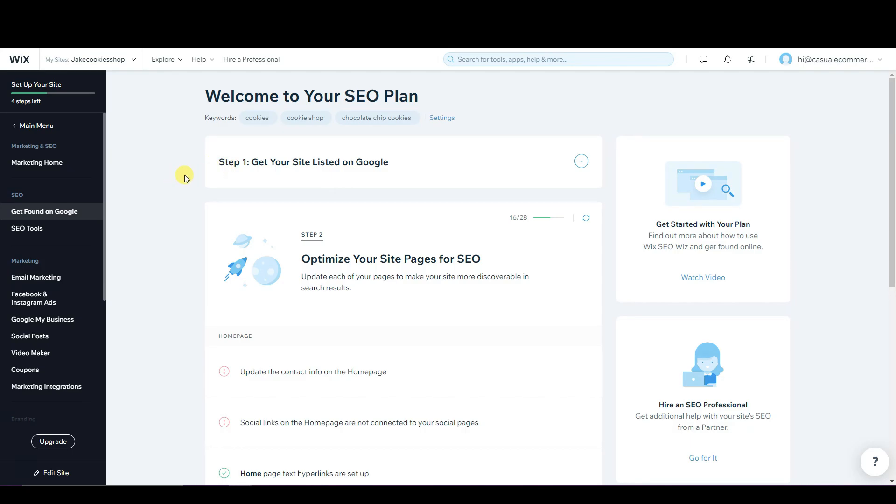
# - Return to the main dashboard and open the site in the editor
pyautogui.click(17, 128)
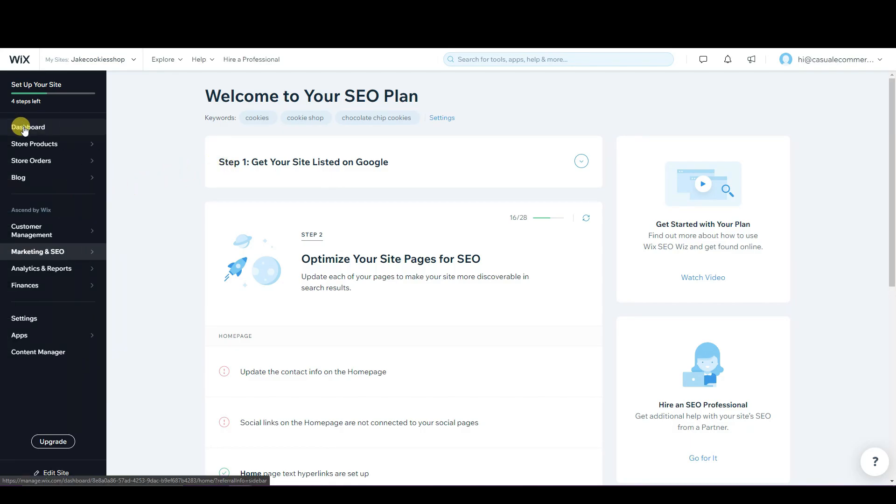
pyautogui.click(33, 130)
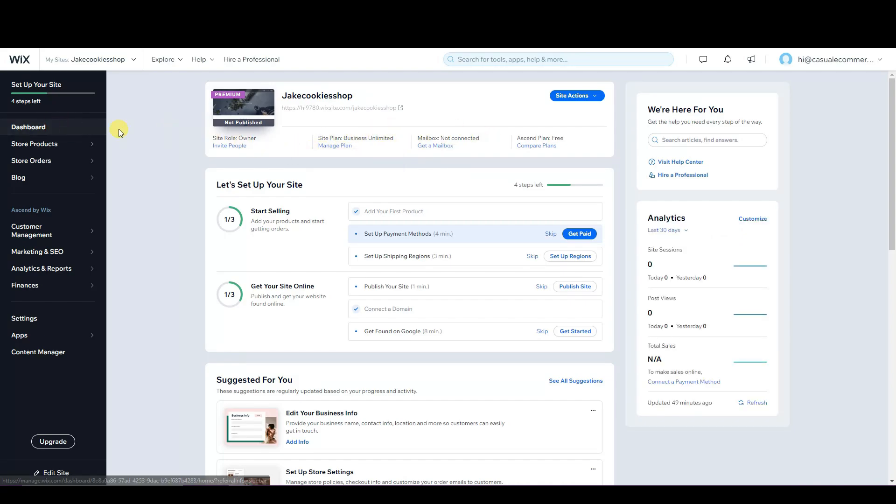
pyautogui.click(595, 100)
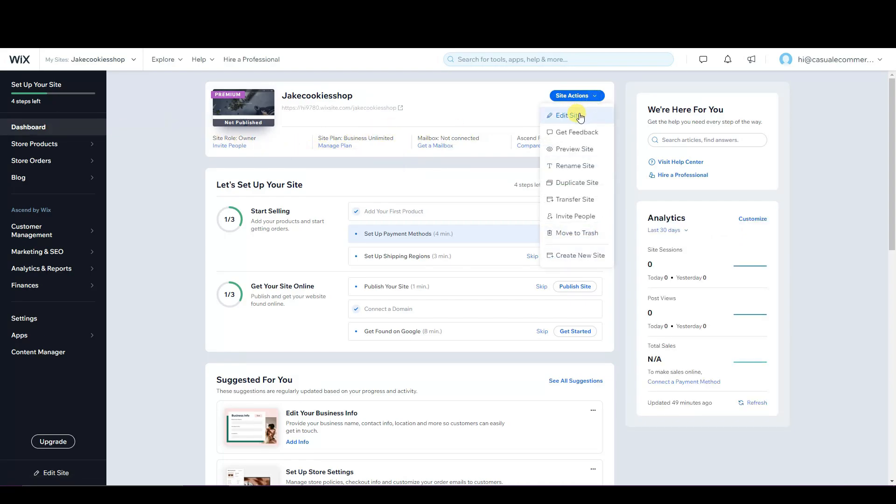
pyautogui.click(578, 114)
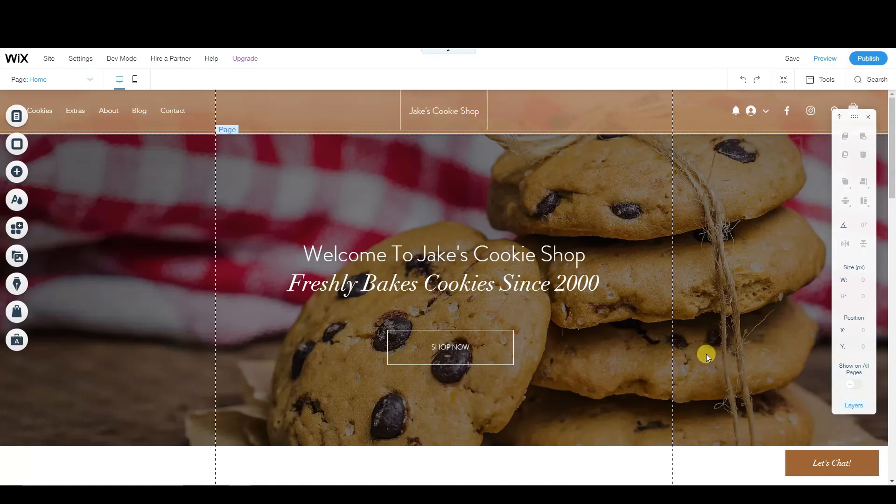
# - Look over the home page's cookie gallery, publish the site and dismiss the publishing confirmation
pyautogui.scroll(-10, 467, 271)
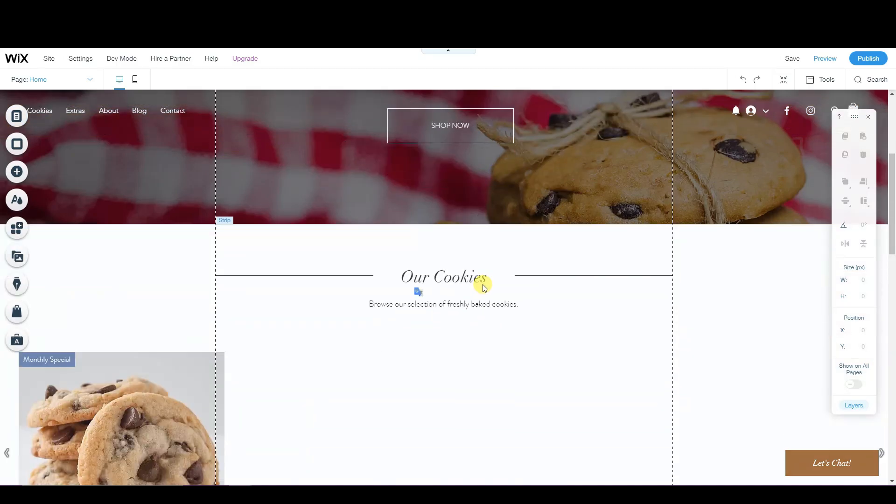
pyautogui.scroll(1, 513, 280)
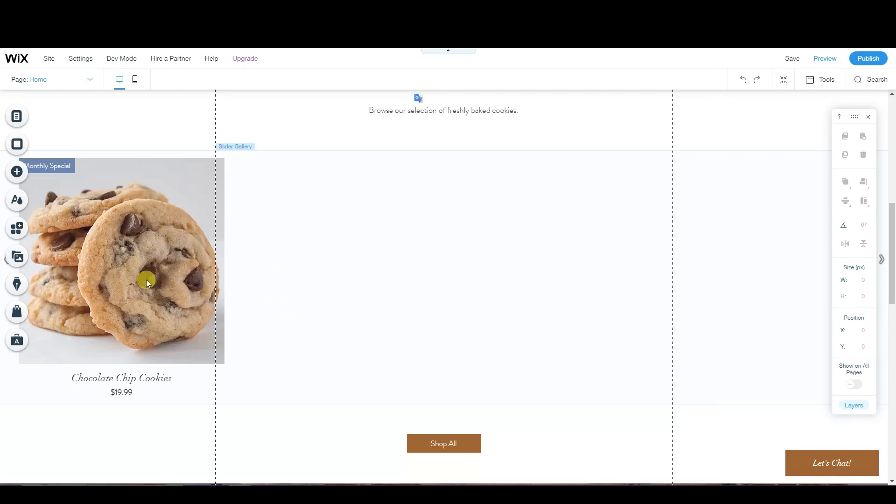
pyautogui.scroll(1, 224, 259)
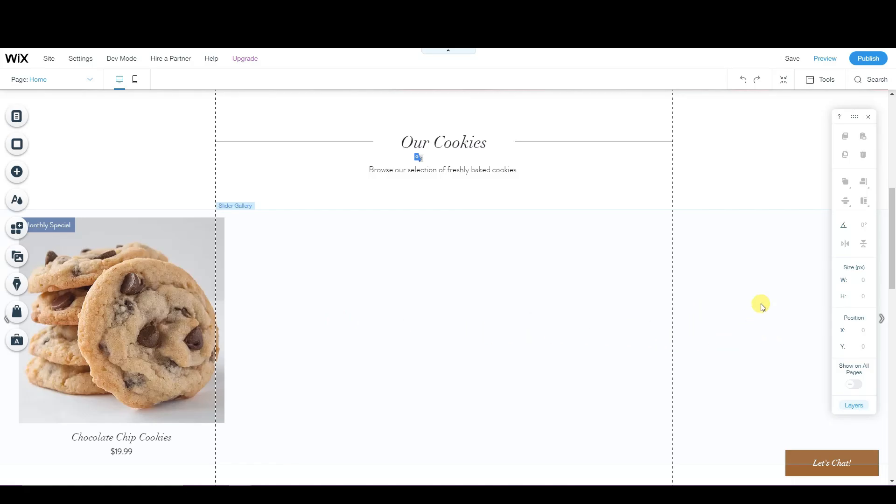
pyautogui.scroll(6, 485, 286)
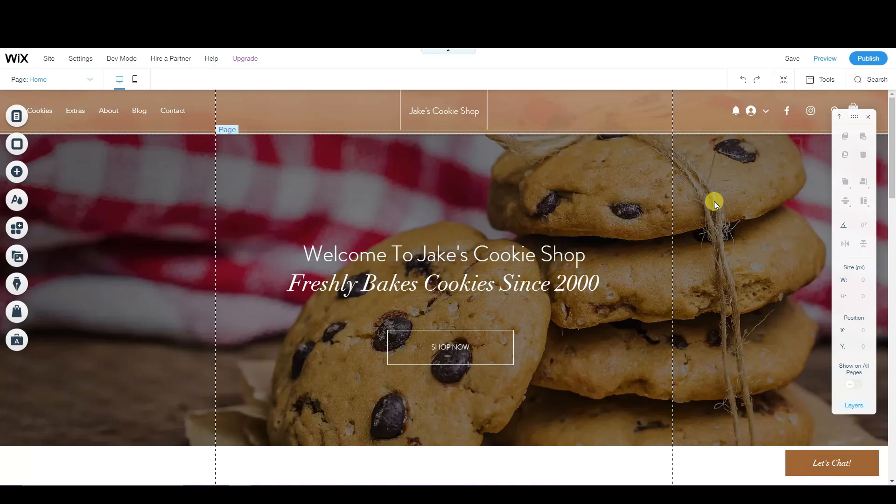
pyautogui.click(858, 60)
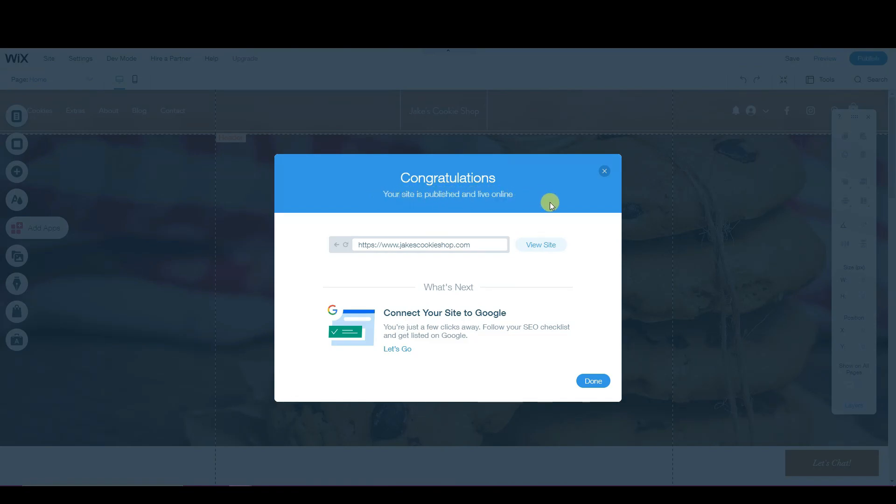
pyautogui.click(594, 382)
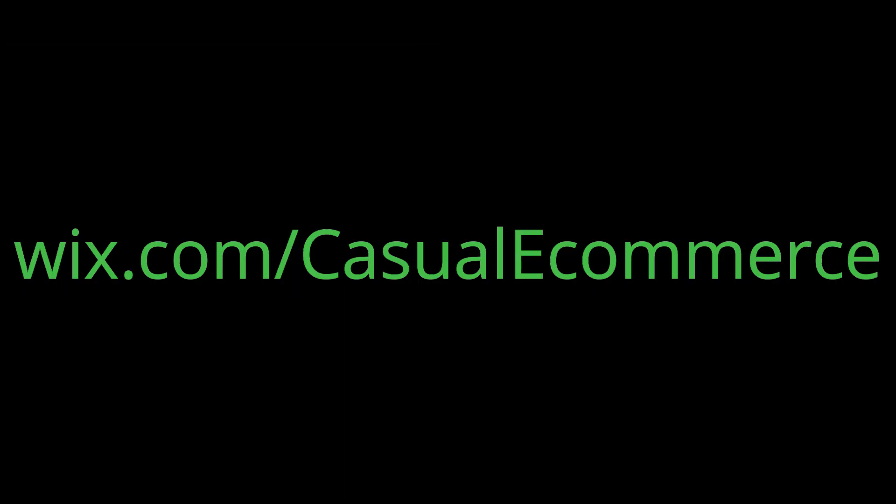